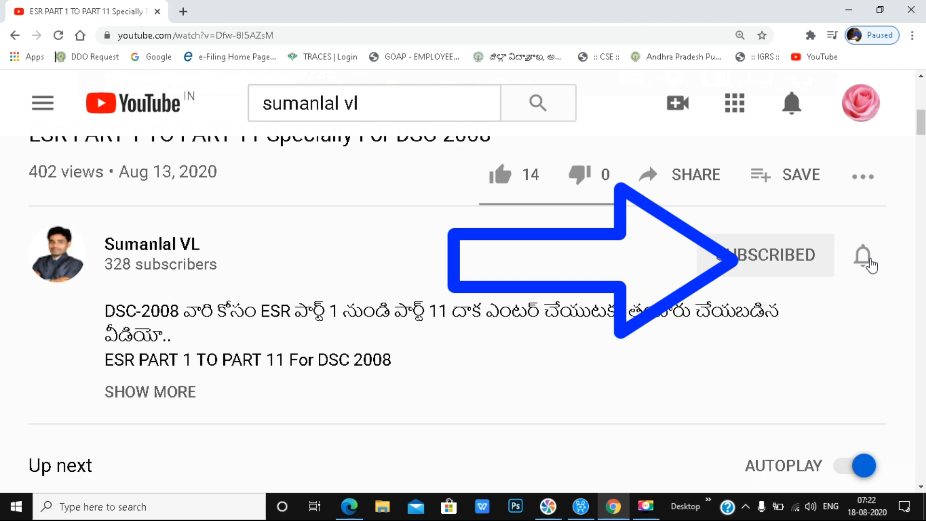
- Turn on all notifications for the subscribed YouTube channel
{"action": "left_click", "coordinate": [864, 266]}
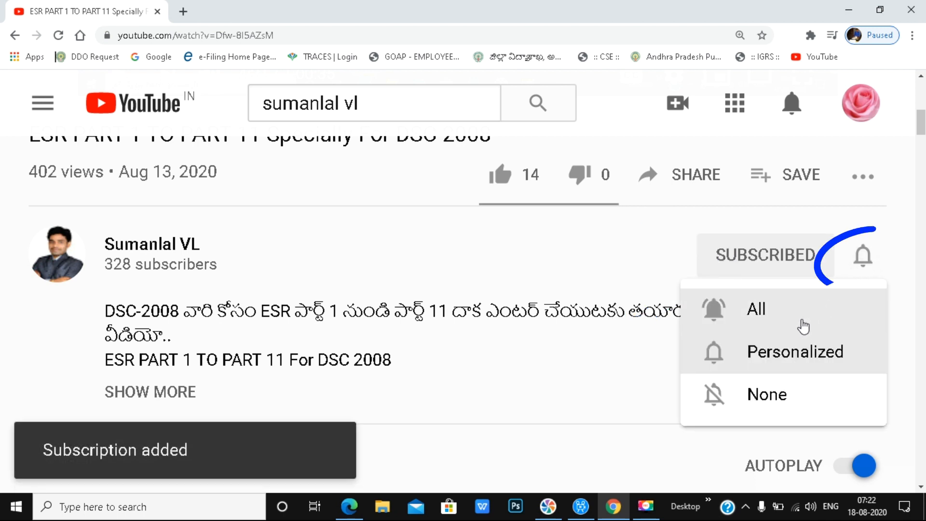
{"action": "left_click", "coordinate": [761, 316]}
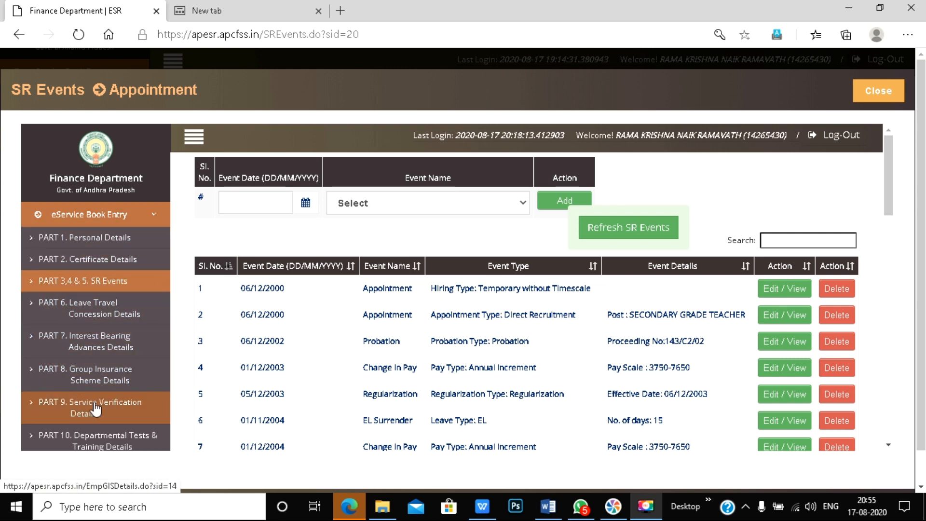
- In Part 3, 4 & 5 SR Events, delete the appointment event with hiring type Temporary without Timescale and confirm
{"action": "scroll", "coordinate": [111, 413], "scroll_direction": "down", "scroll_amount": 1}
{"action": "scroll", "coordinate": [111, 412], "scroll_direction": "up", "scroll_amount": 1}
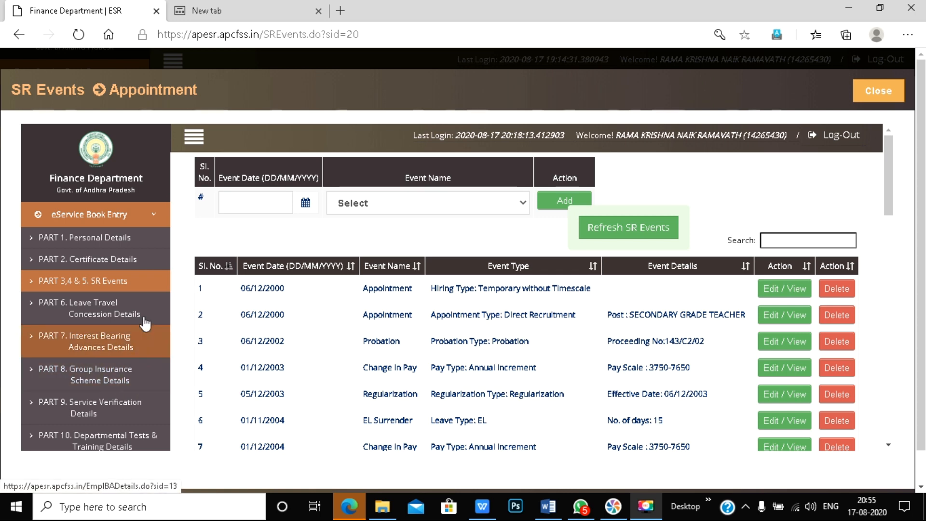
{"action": "left_click", "coordinate": [130, 281]}
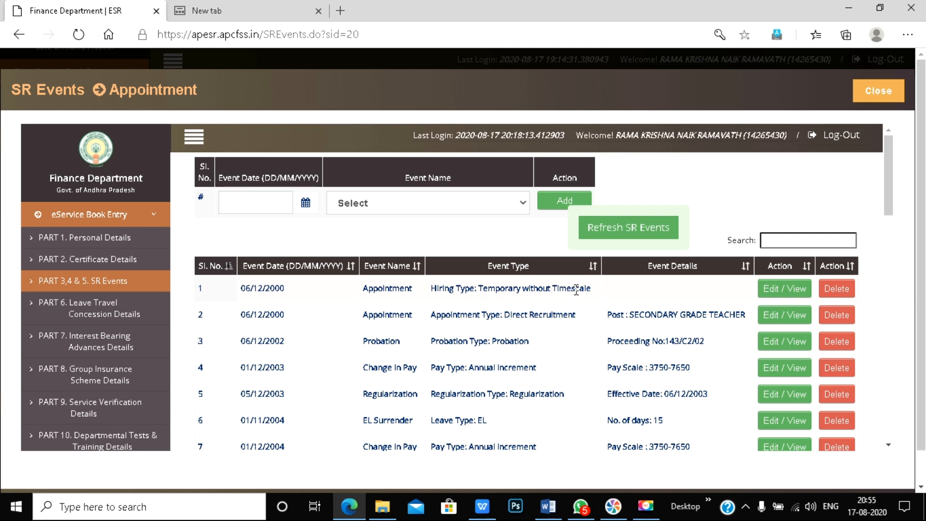
{"action": "left_click", "coordinate": [837, 290]}
{"action": "left_click", "coordinate": [531, 108]}
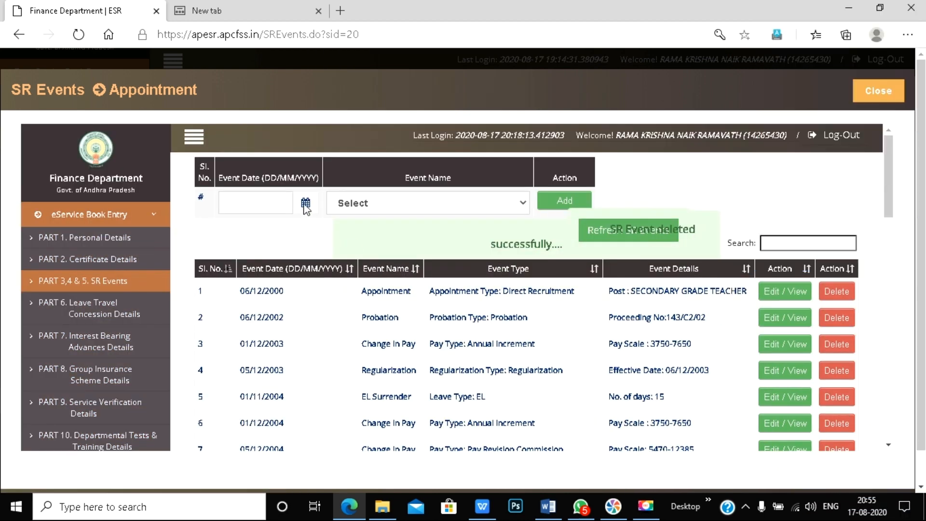
- Add a new SR event named Appointment with event date 06/12/2000 to bring up its entry form
{"action": "left_click", "coordinate": [441, 204]}
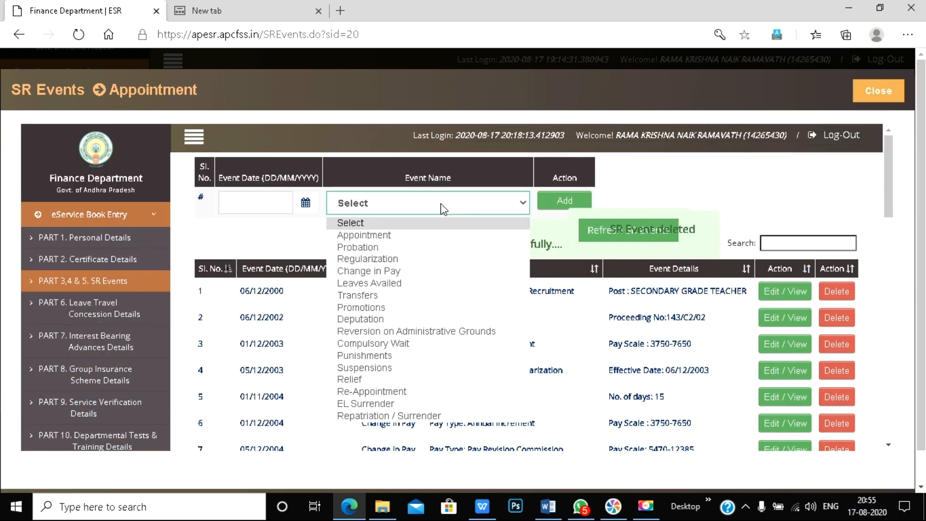
{"action": "left_click", "coordinate": [420, 235]}
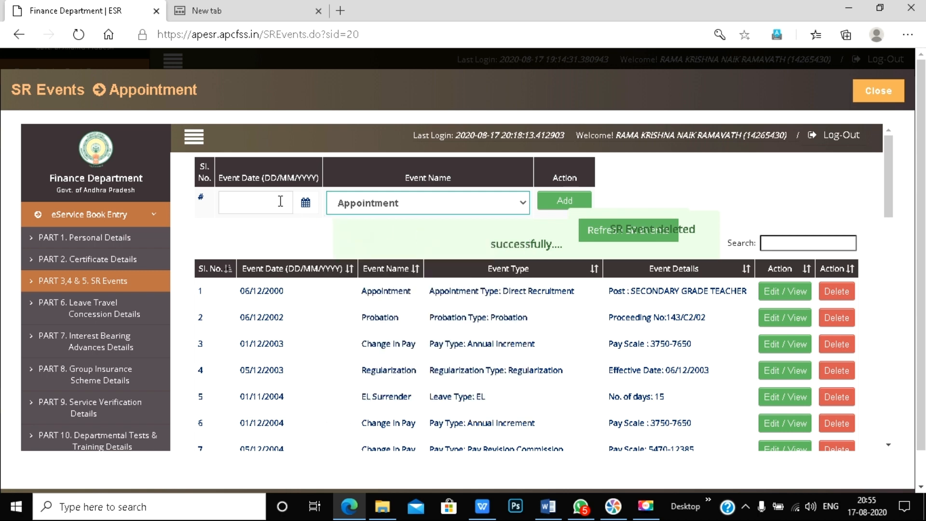
{"action": "left_click", "coordinate": [251, 204]}
{"action": "type", "text": "06/12"}
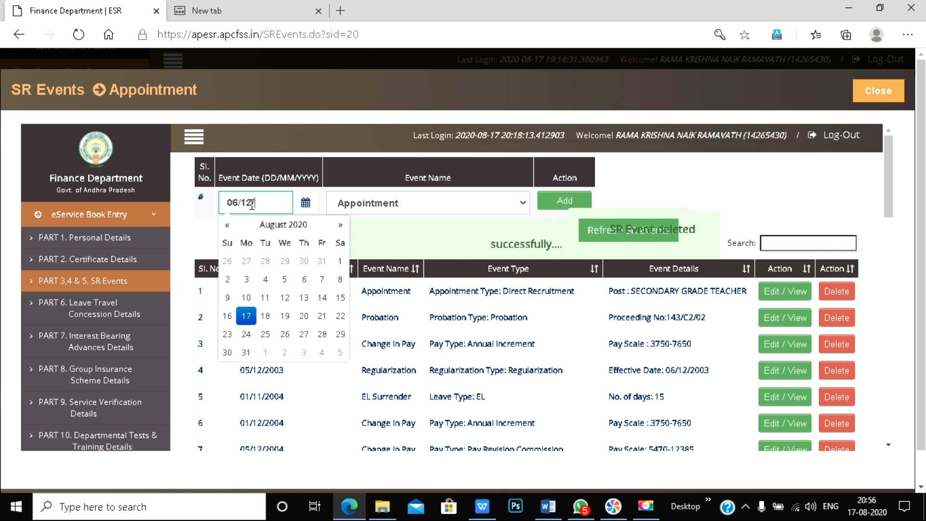
{"action": "type", "text": "/200"}
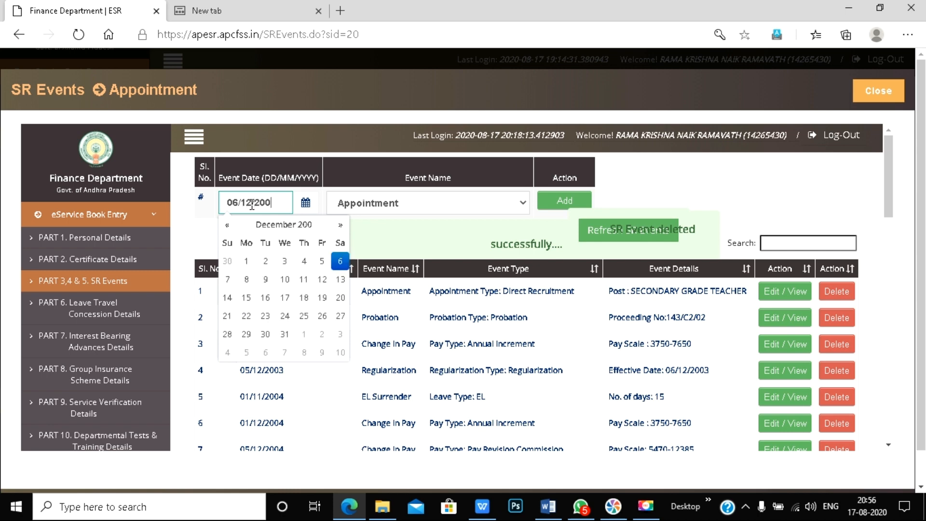
{"action": "type", "text": "0"}
{"action": "left_click", "coordinate": [433, 234]}
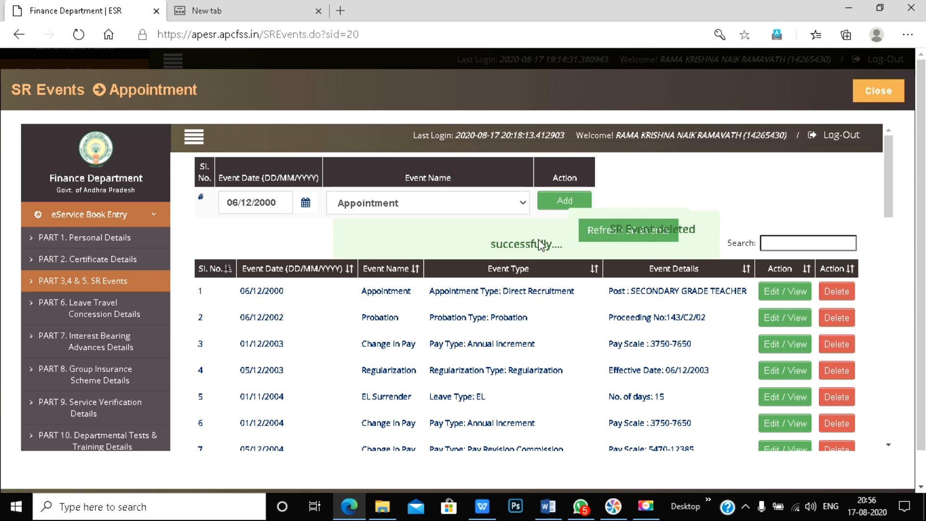
{"action": "left_click", "coordinate": [553, 212]}
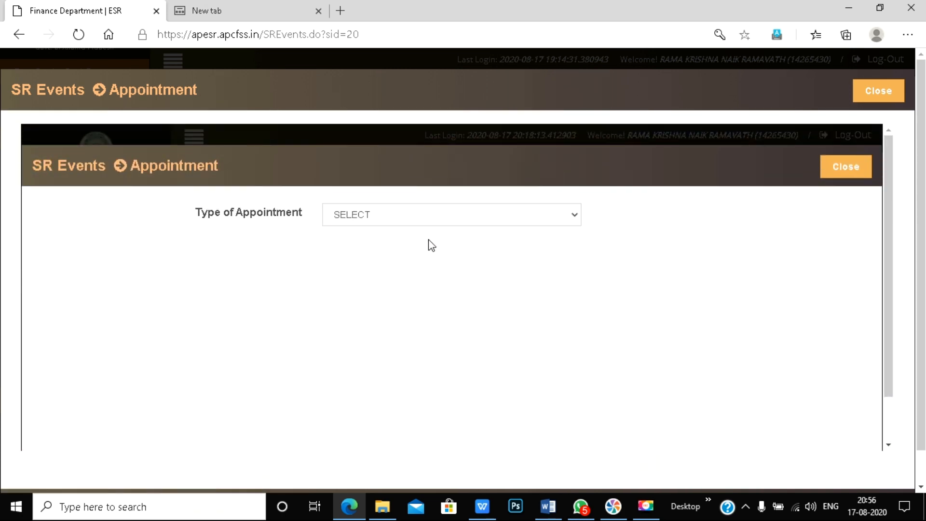
- Set the type of appointment to Direct Recruitment and close the form without saving
{"action": "left_click", "coordinate": [434, 219]}
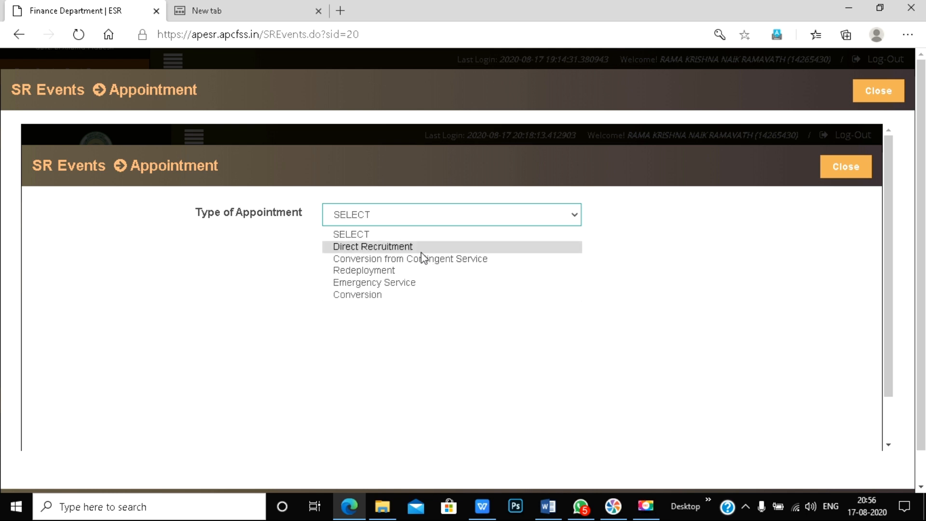
{"action": "left_click", "coordinate": [407, 247]}
{"action": "left_click", "coordinate": [442, 218]}
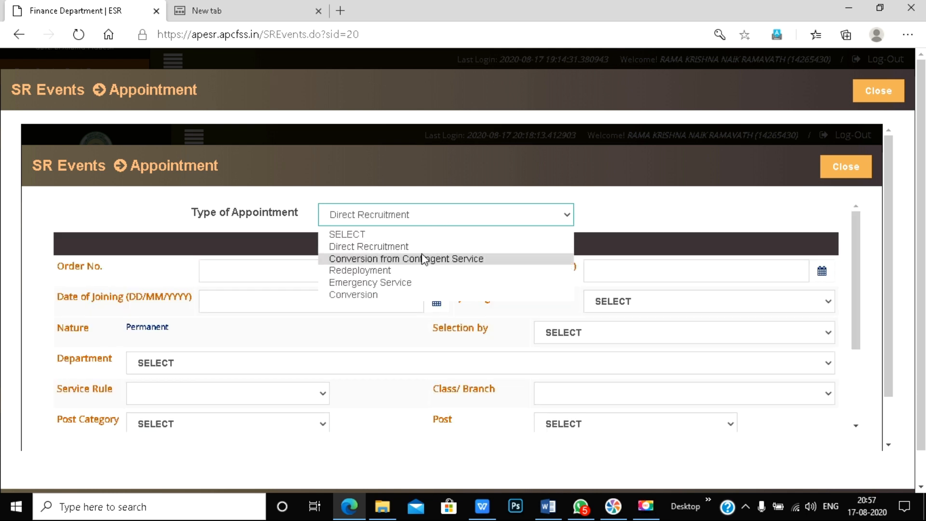
{"action": "left_click", "coordinate": [388, 248]}
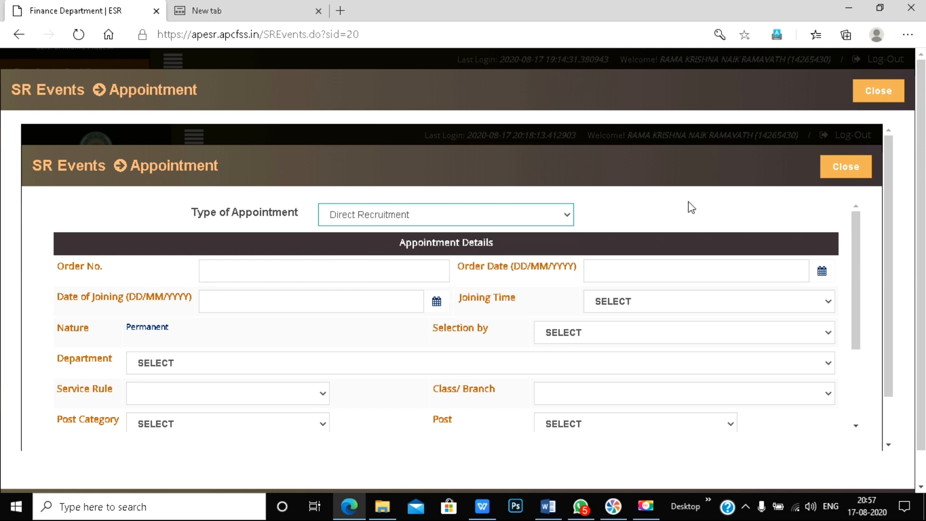
{"action": "left_click", "coordinate": [846, 177]}
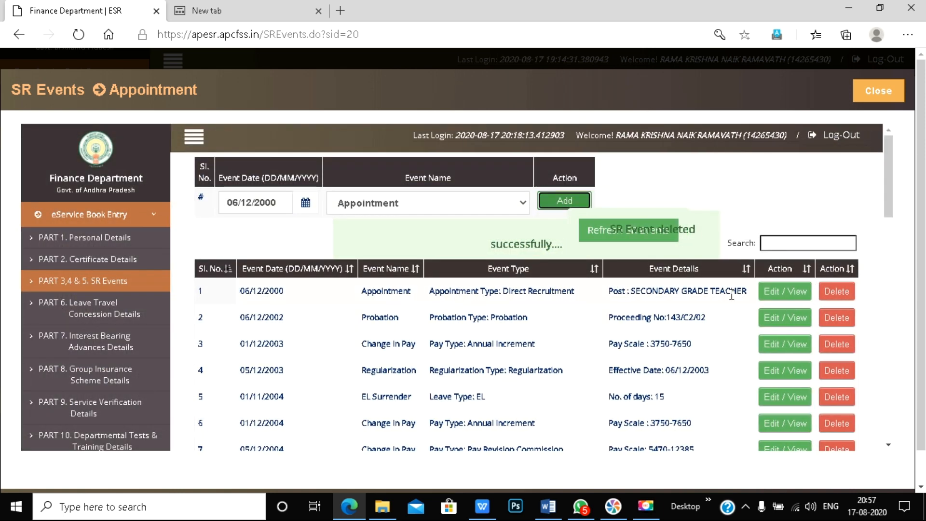
- Open the existing Direct Recruitment appointment event for editing and choose District Selection Commitee for Selection by
{"action": "left_click", "coordinate": [796, 294]}
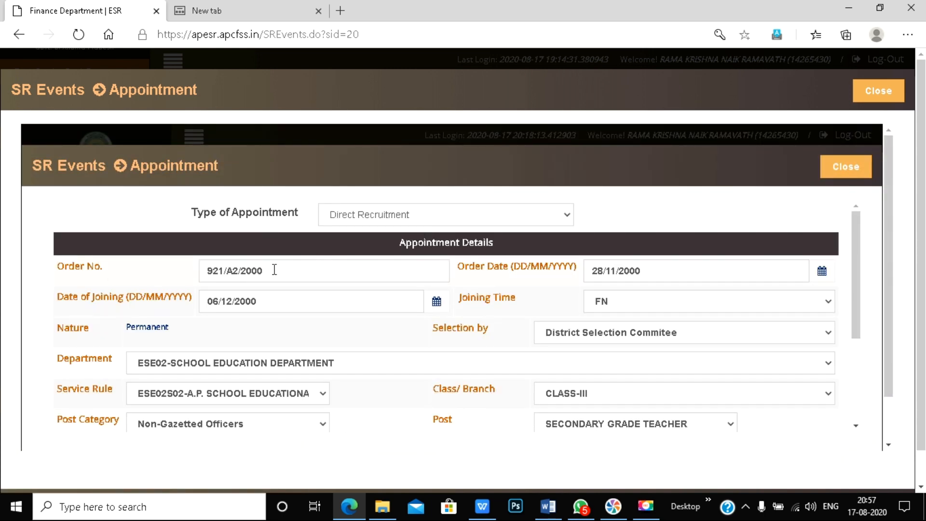
{"action": "scroll", "coordinate": [274, 269], "scroll_direction": "down", "scroll_amount": 1}
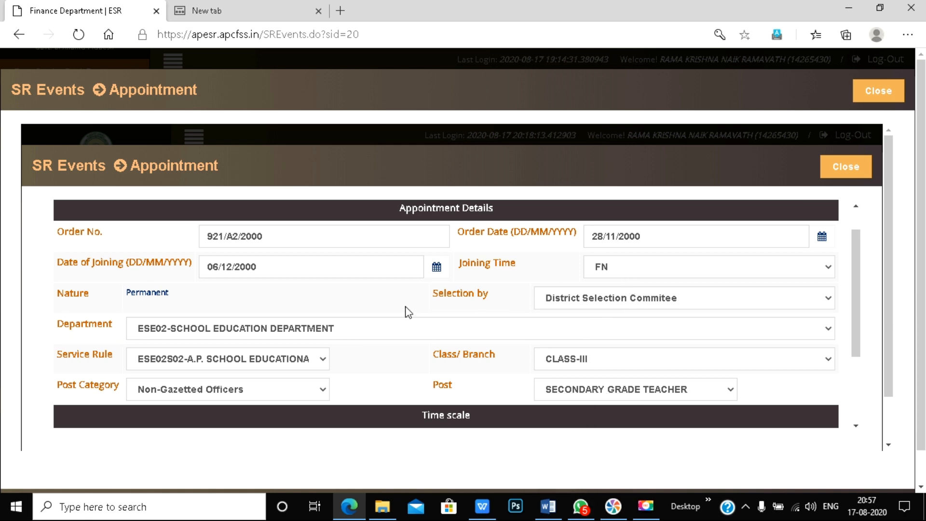
{"action": "left_click", "coordinate": [624, 303]}
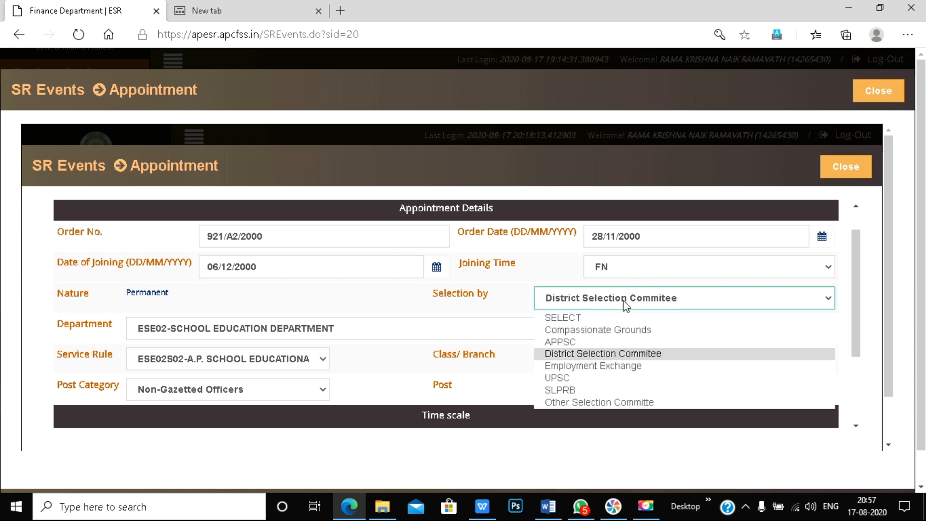
{"action": "left_click", "coordinate": [625, 355]}
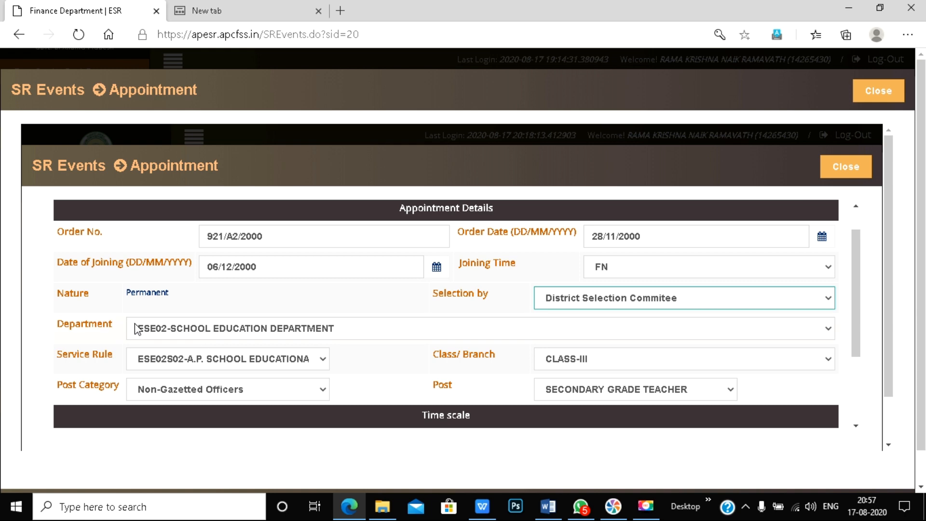
- Review the appointment's department, service rule, class, post category and post, along with the time scale and pay details
{"action": "scroll", "coordinate": [352, 331], "scroll_direction": "down", "scroll_amount": 1}
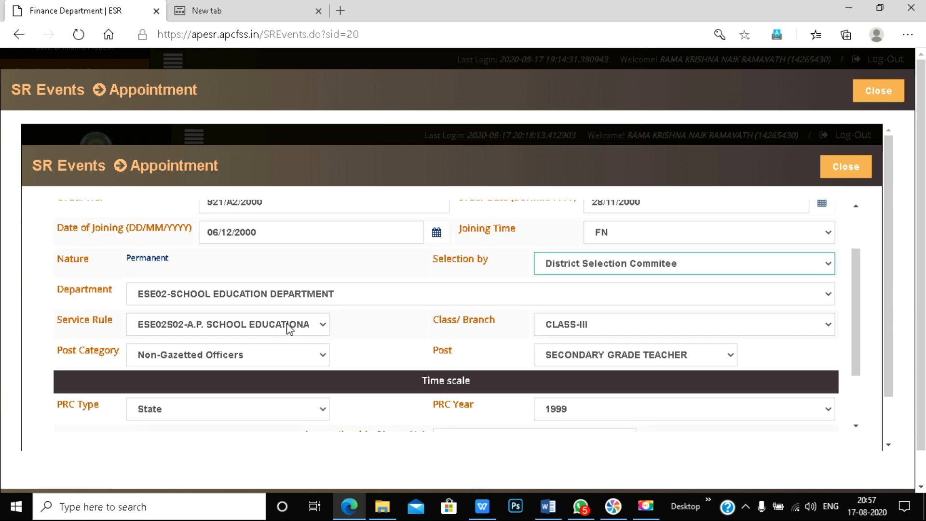
{"action": "left_click", "coordinate": [312, 329]}
{"action": "left_click", "coordinate": [313, 329]}
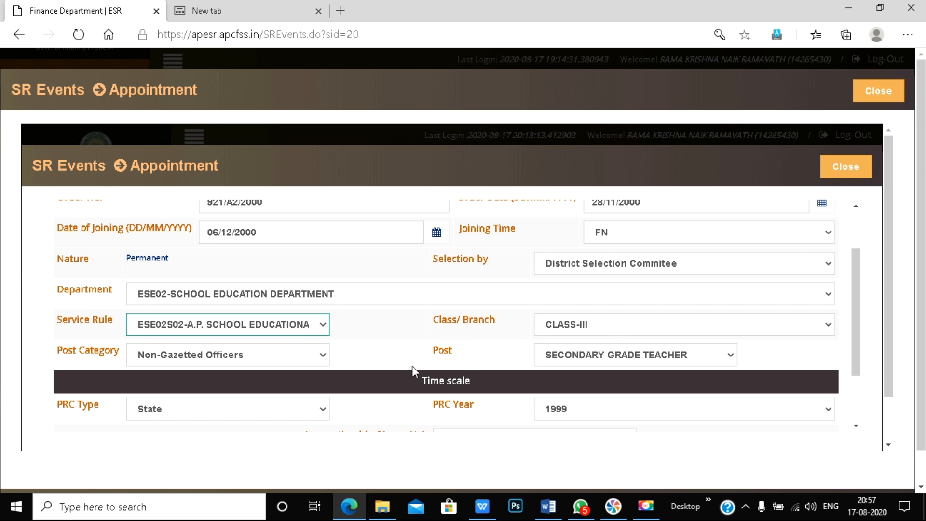
{"action": "scroll", "coordinate": [270, 364], "scroll_direction": "down", "scroll_amount": 1}
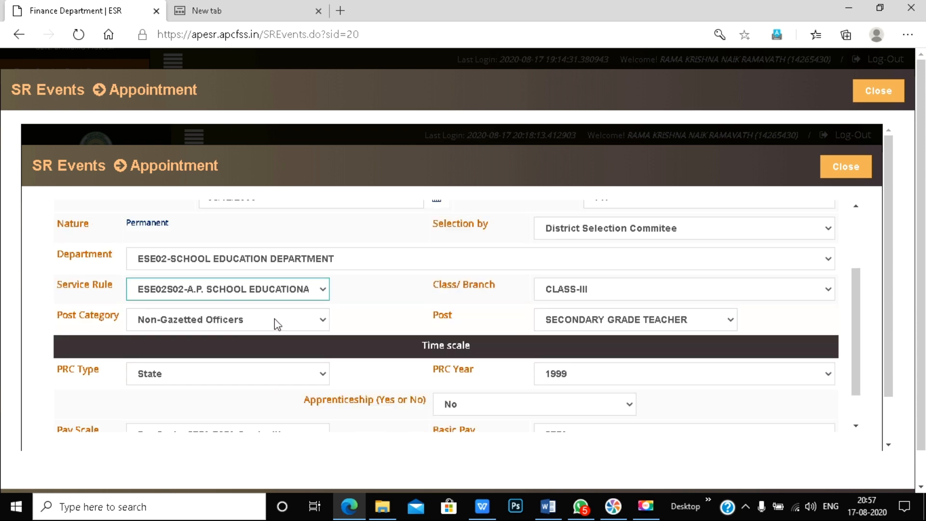
{"action": "scroll", "coordinate": [289, 423], "scroll_direction": "down", "scroll_amount": 1}
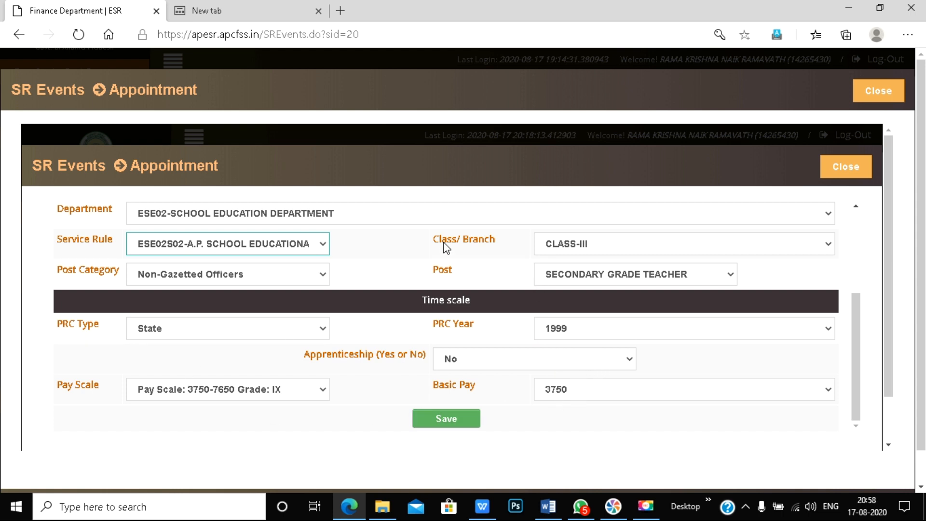
{"action": "scroll", "coordinate": [324, 326], "scroll_direction": "up", "scroll_amount": 2}
{"action": "scroll", "coordinate": [336, 361], "scroll_direction": "down", "scroll_amount": 2}
- Set Apprenticeship to Yes with a pay of 1200, save and submit the appointment details, and refresh the SR events
{"action": "left_click", "coordinate": [591, 361]}
{"action": "left_click", "coordinate": [488, 392]}
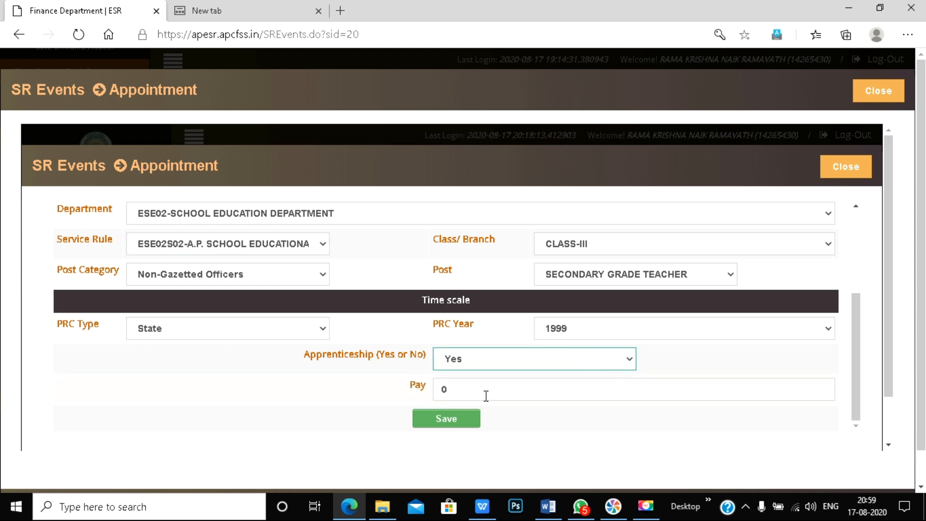
{"action": "double_click", "coordinate": [443, 390]}
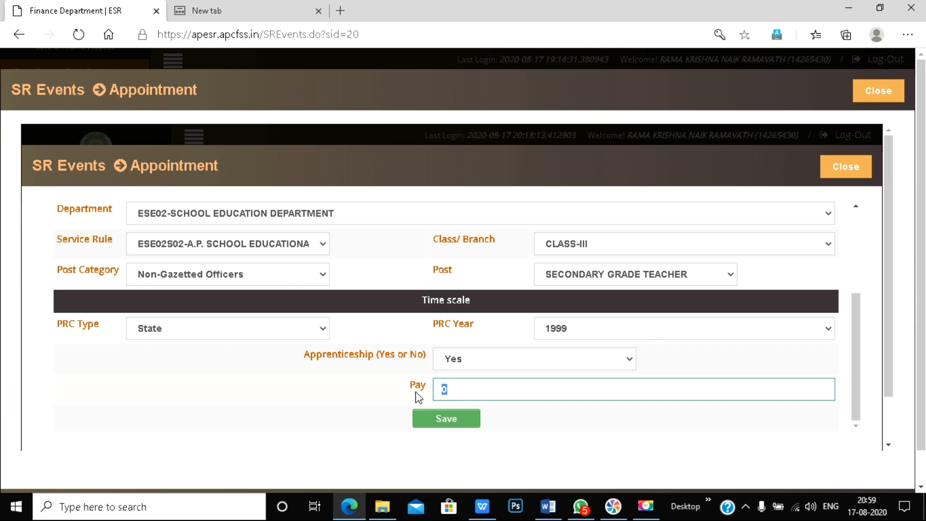
{"action": "type", "text": "120"}
{"action": "left_click", "coordinate": [451, 420]}
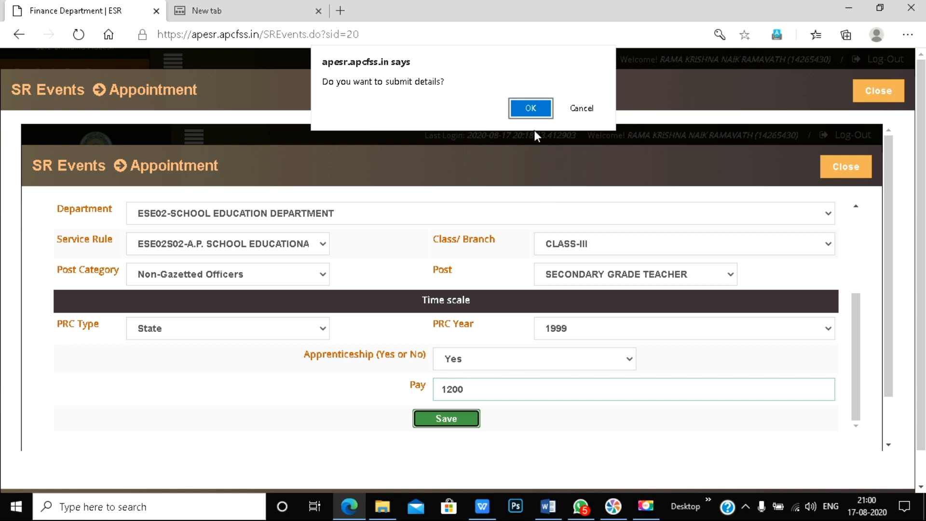
{"action": "left_click", "coordinate": [531, 108]}
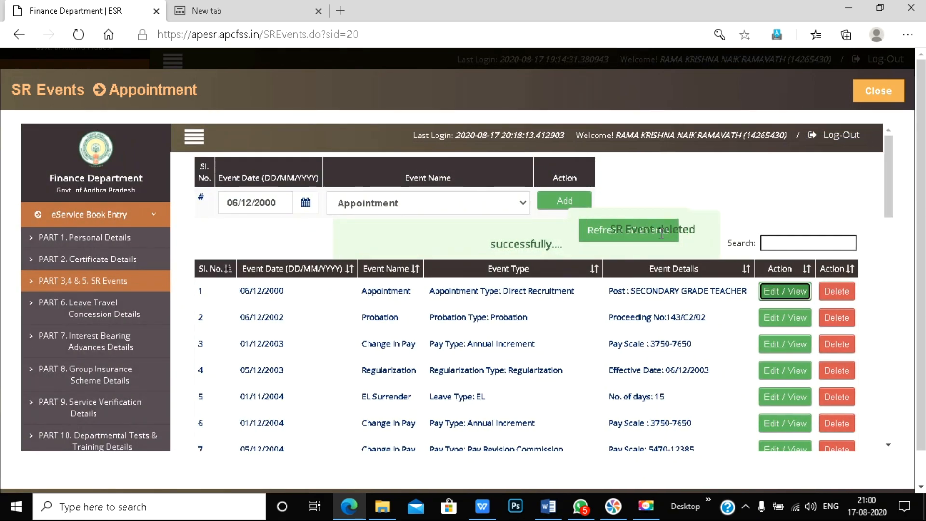
{"action": "left_click", "coordinate": [601, 237]}
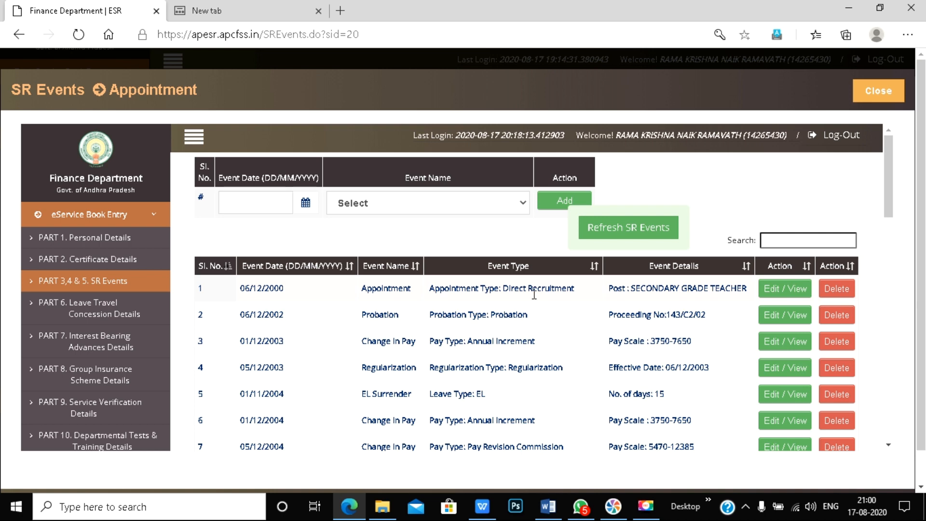
- Add a new SR event named Probation with event date 06/12/2000 to bring up its entry form
{"action": "left_click", "coordinate": [458, 205]}
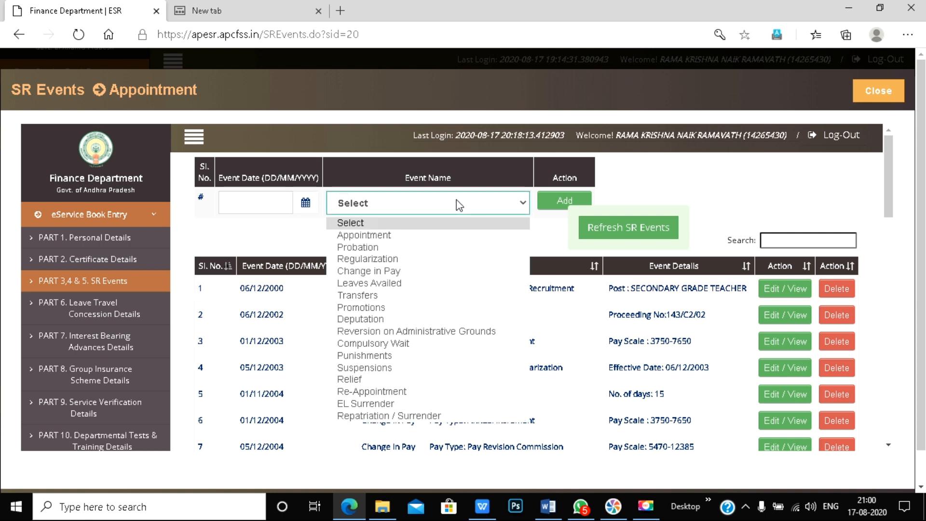
{"action": "left_click", "coordinate": [448, 244]}
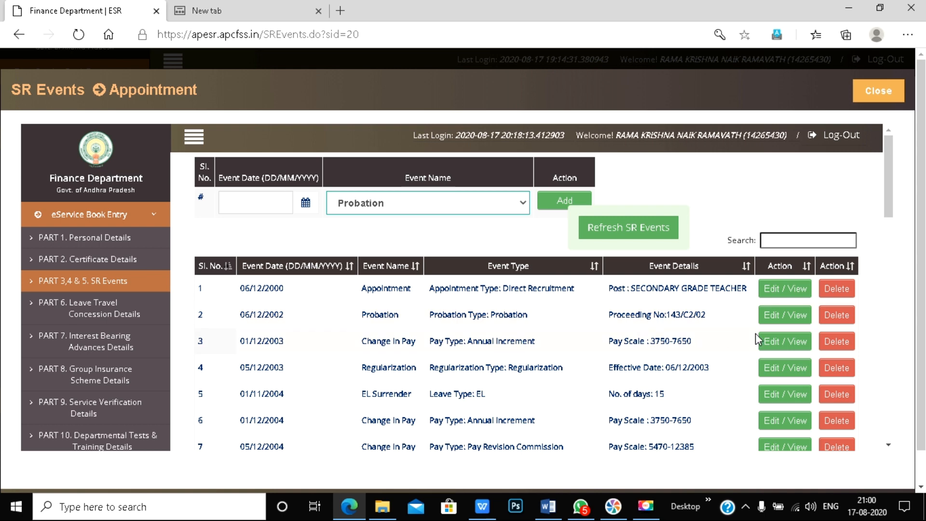
{"action": "left_click", "coordinate": [273, 203]}
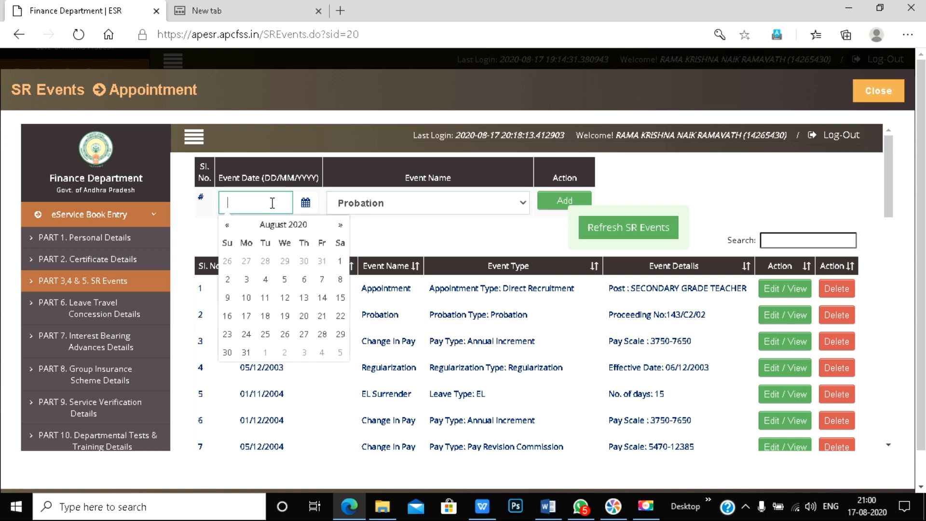
{"action": "type", "text": "06"}
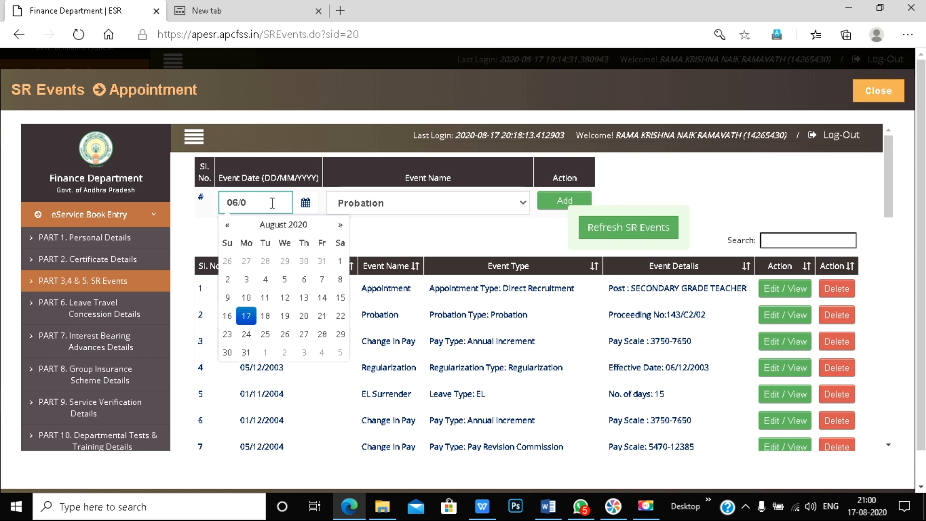
{"action": "type", "text": "/12/200"}
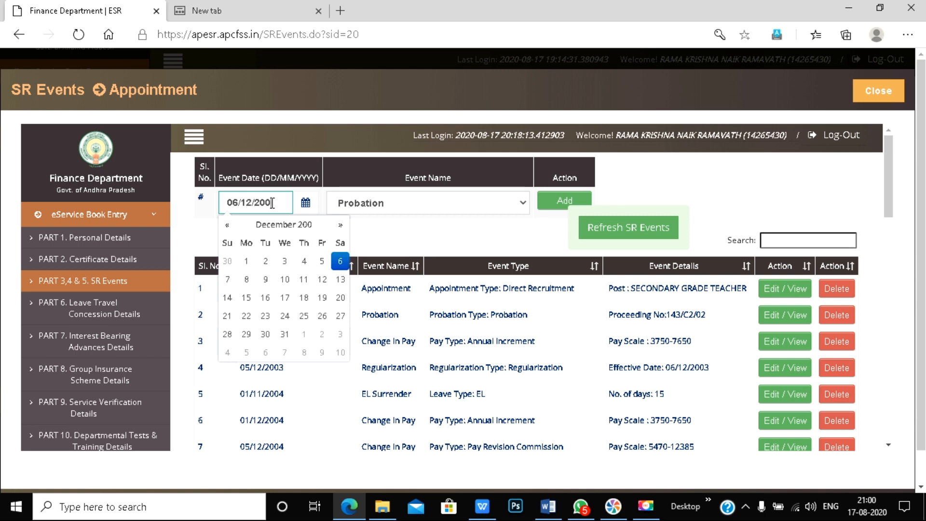
{"action": "type", "text": "0"}
{"action": "left_click", "coordinate": [413, 227]}
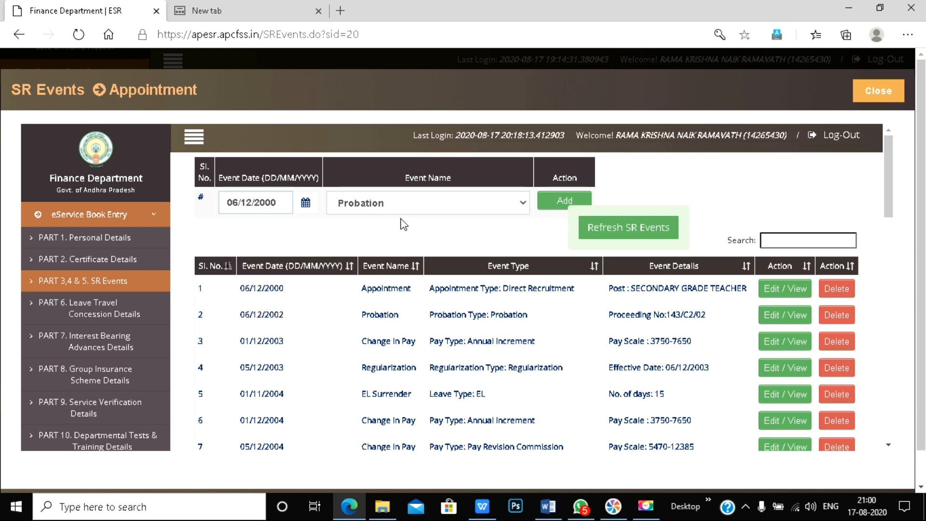
{"action": "left_click", "coordinate": [565, 201]}
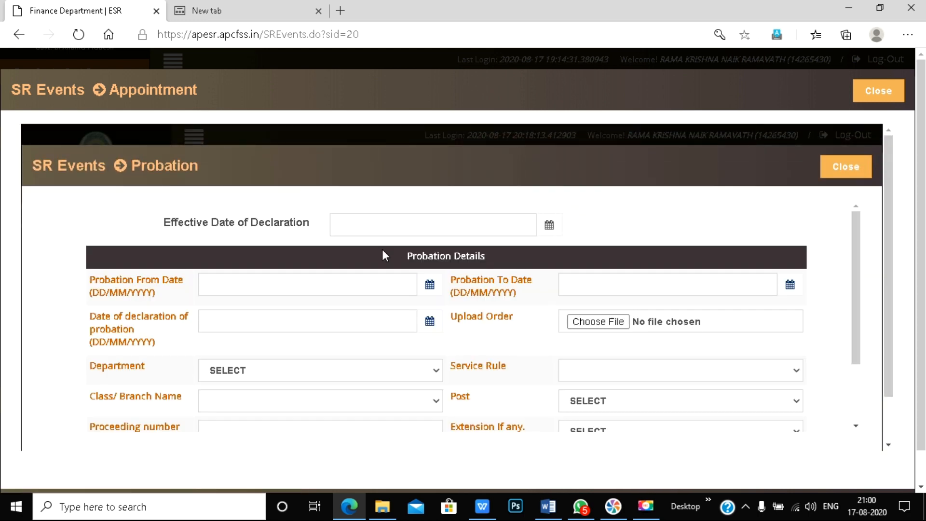
{"action": "scroll", "coordinate": [430, 251], "scroll_direction": "down", "scroll_amount": 2}
{"action": "scroll", "coordinate": [429, 250], "scroll_direction": "up", "scroll_amount": 2}
{"action": "left_click", "coordinate": [420, 221]}
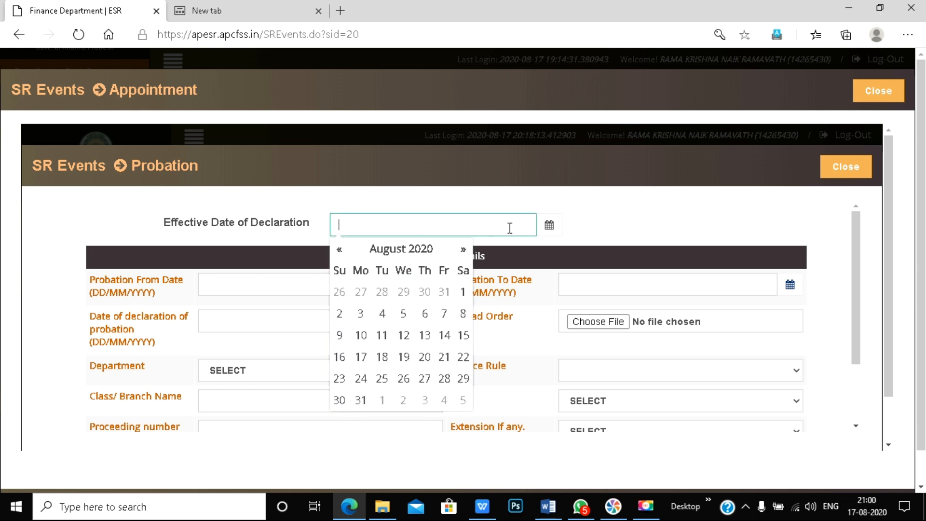
{"action": "type", "text": "06/"}
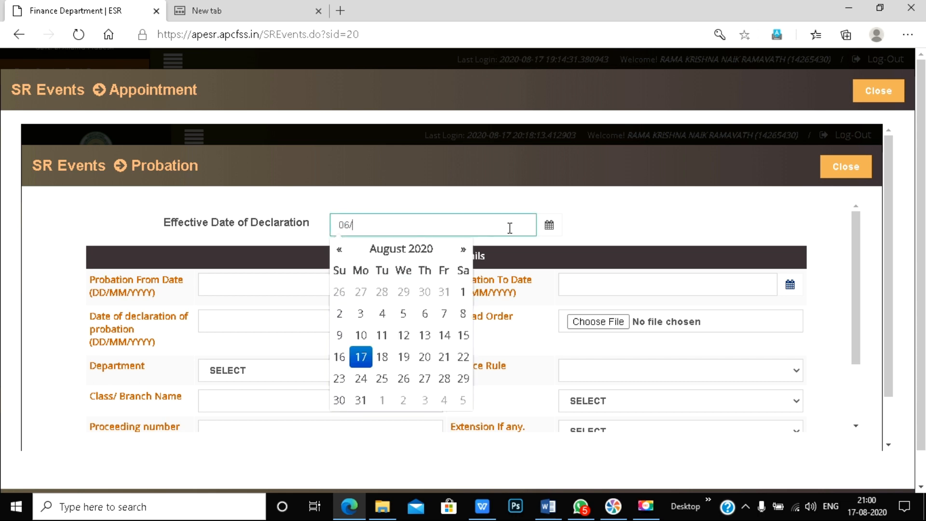
{"action": "type", "text": "12/0"}
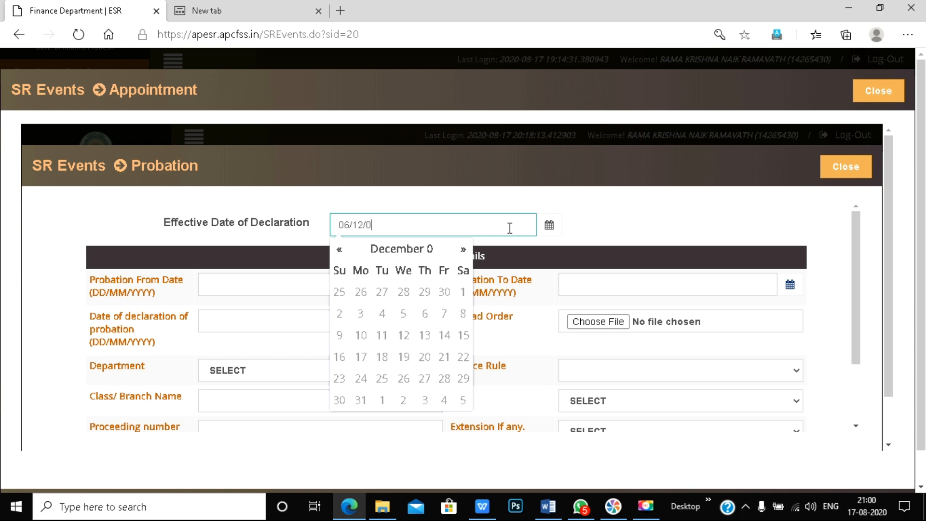
{"action": "key", "text": "BackSpace"}
{"action": "type", "text": "2000"}
{"action": "left_click", "coordinate": [680, 209]}
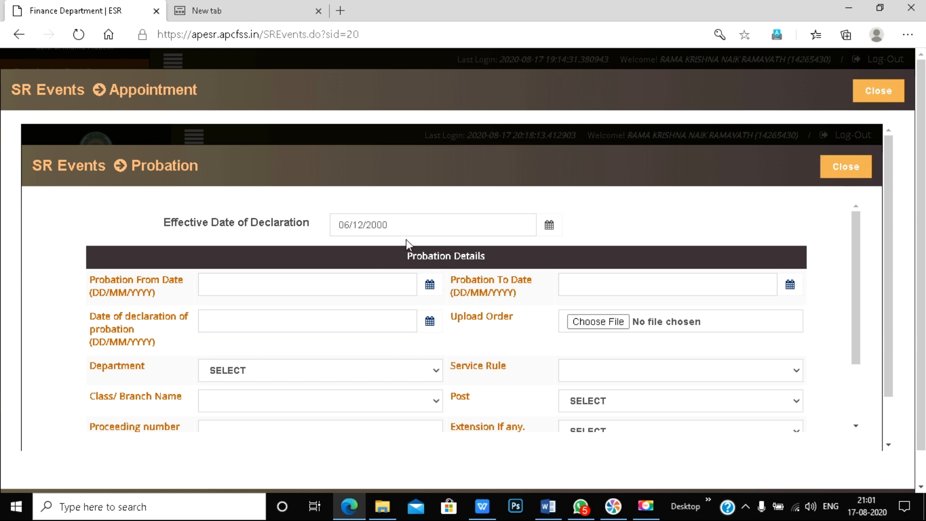
{"action": "left_click", "coordinate": [865, 175]}
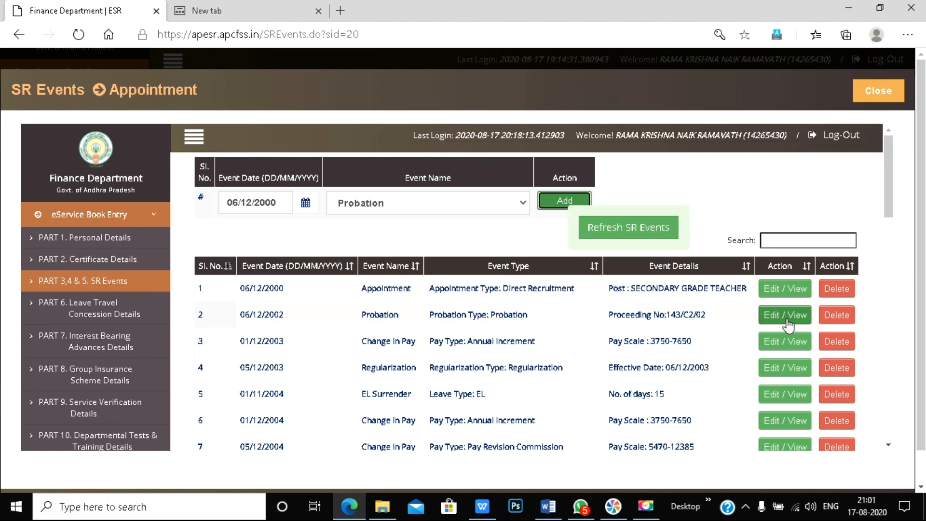
- Open the existing Probation event for editing and set its Effective Date of Declaration to 06/12/2000
{"action": "left_click", "coordinate": [770, 320]}
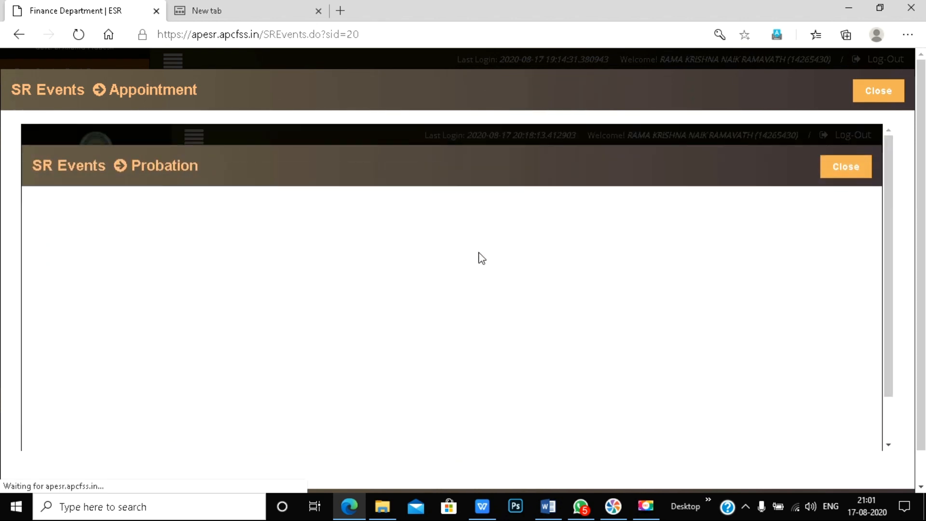
{"action": "left_click", "coordinate": [405, 228]}
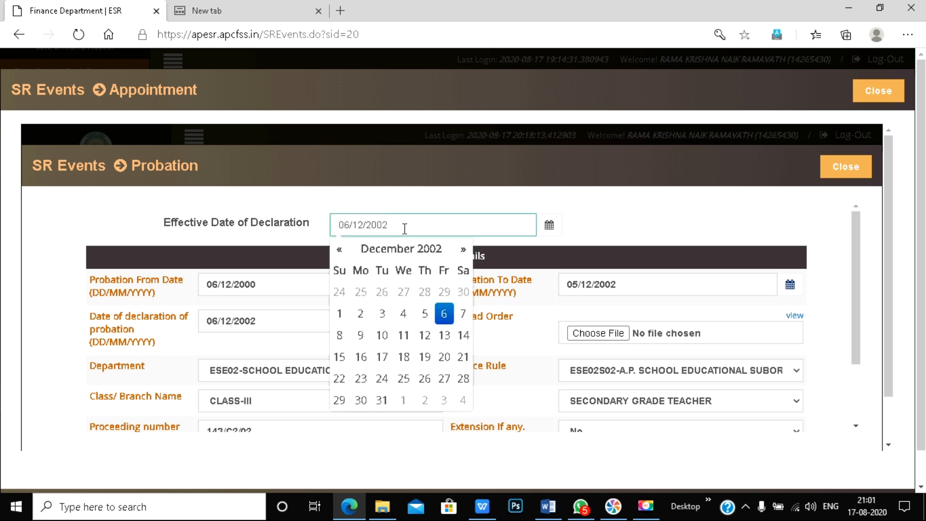
{"action": "type", "text": "0"}
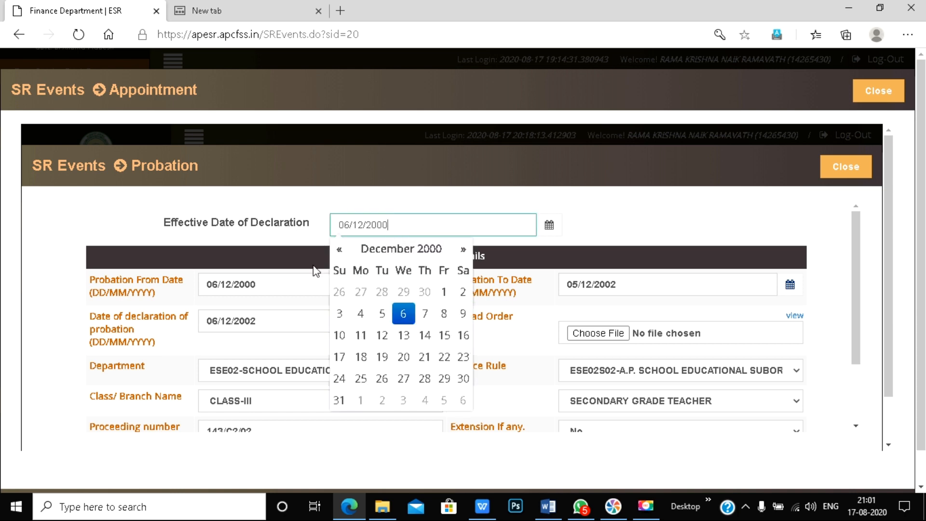
{"action": "left_click", "coordinate": [301, 286]}
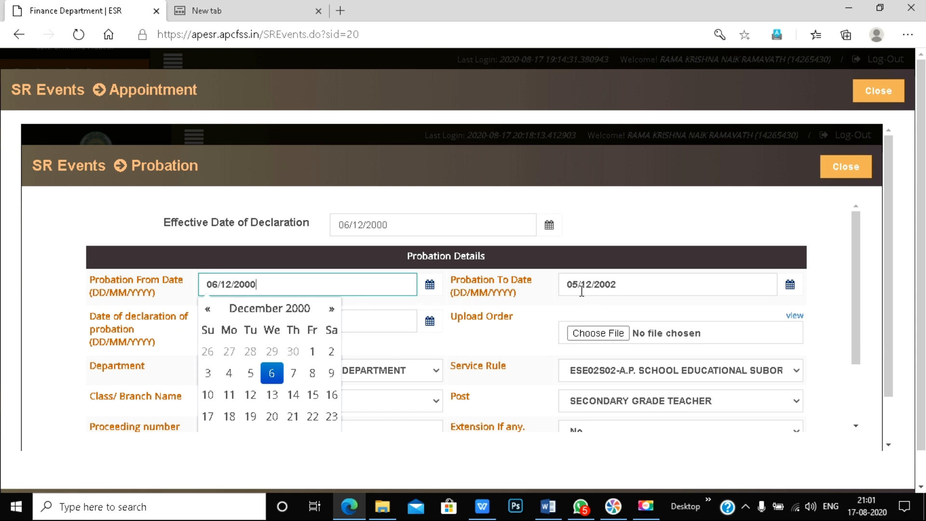
{"action": "left_click", "coordinate": [417, 315]}
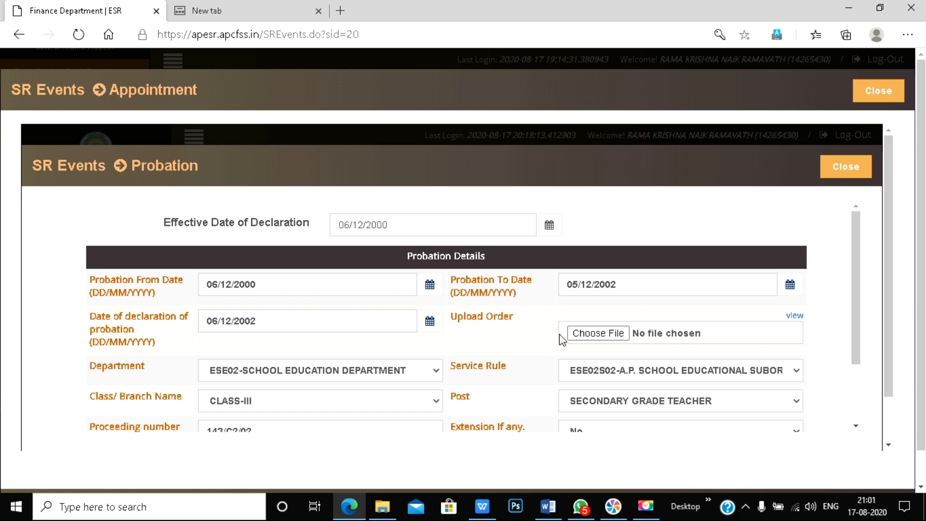
- Select No for Extension If any, then save the probation details and close the form
{"action": "scroll", "coordinate": [564, 340], "scroll_direction": "down", "scroll_amount": 1}
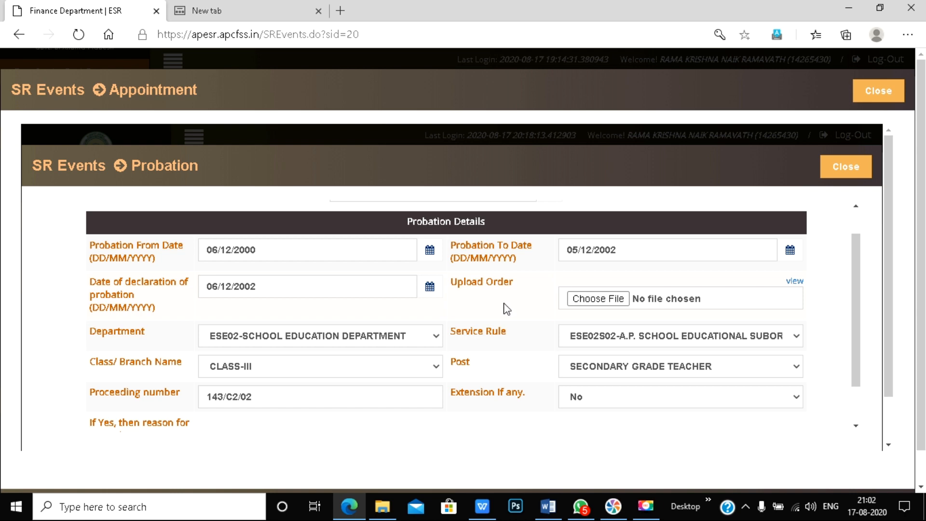
{"action": "scroll", "coordinate": [521, 325], "scroll_direction": "up", "scroll_amount": 1}
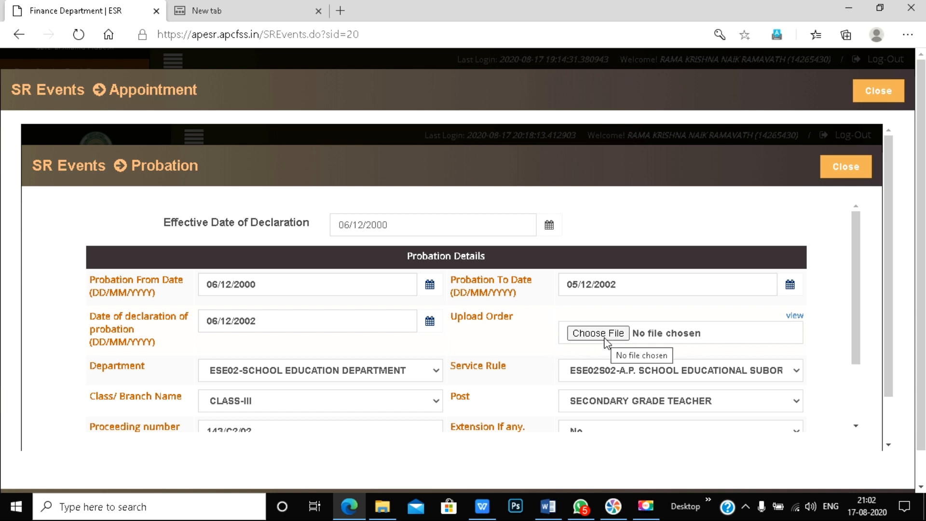
{"action": "scroll", "coordinate": [354, 388], "scroll_direction": "down", "scroll_amount": 2}
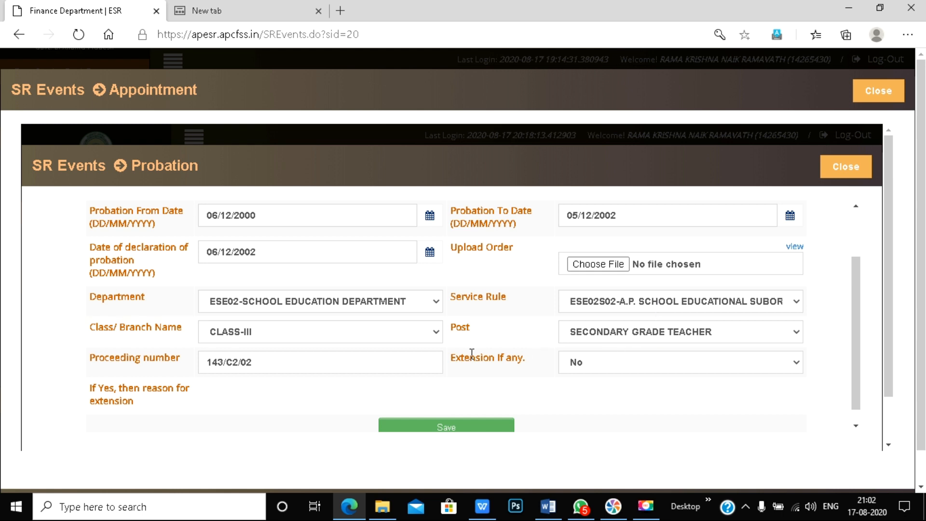
{"action": "scroll", "coordinate": [351, 344], "scroll_direction": "down", "scroll_amount": 1}
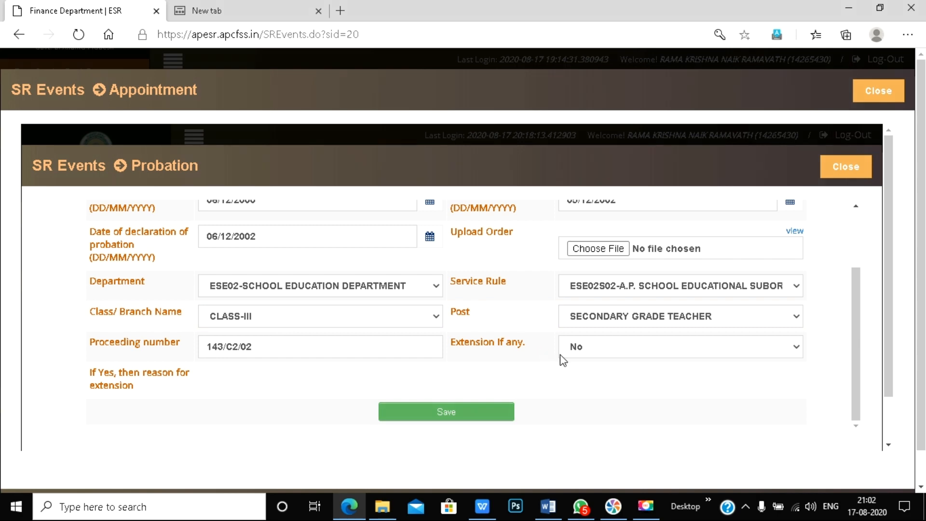
{"action": "left_click", "coordinate": [611, 350]}
{"action": "left_click", "coordinate": [597, 380]}
{"action": "left_click", "coordinate": [587, 352]}
{"action": "left_click", "coordinate": [587, 389]}
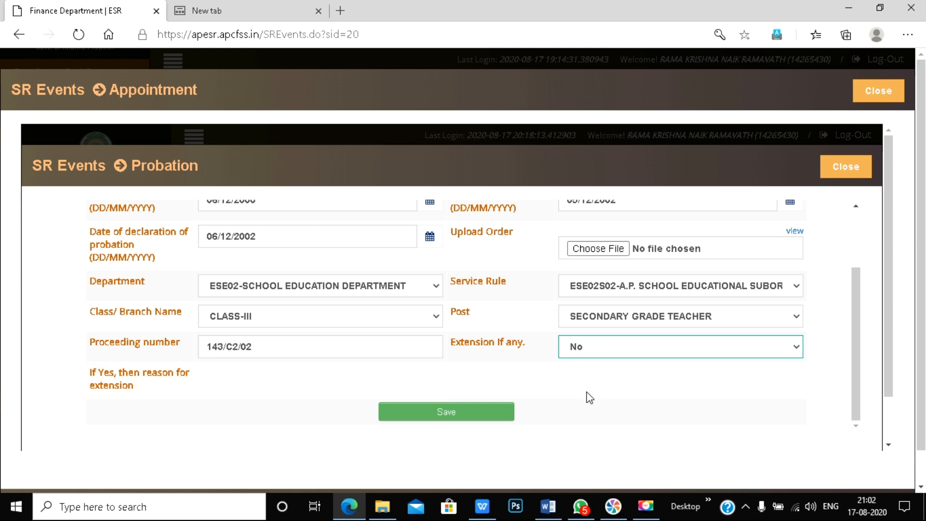
{"action": "left_click", "coordinate": [445, 413]}
{"action": "left_click", "coordinate": [520, 117]}
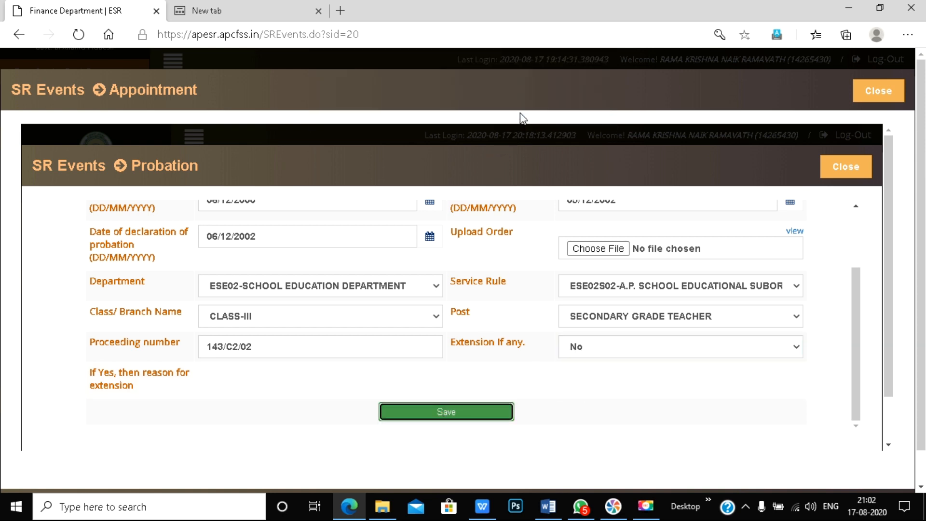
{"action": "left_click", "coordinate": [846, 170]}
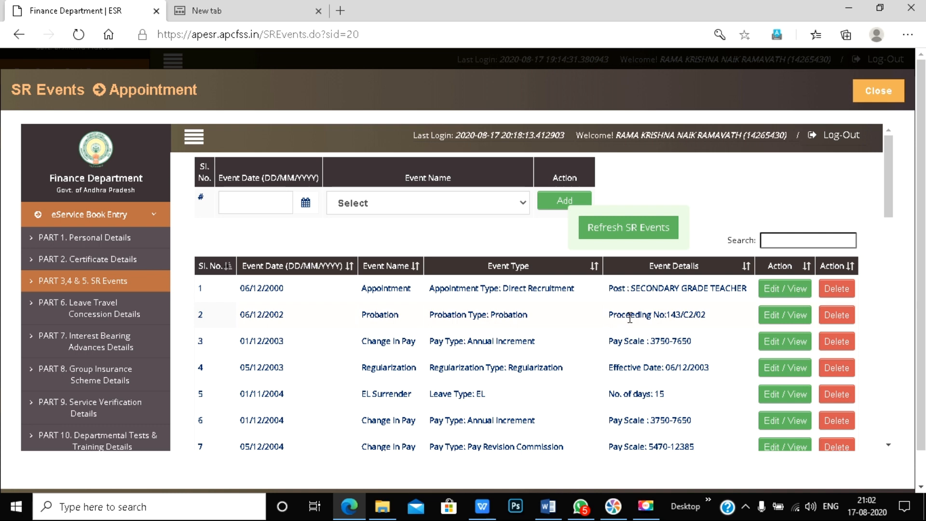
{"action": "left_click", "coordinate": [437, 207]}
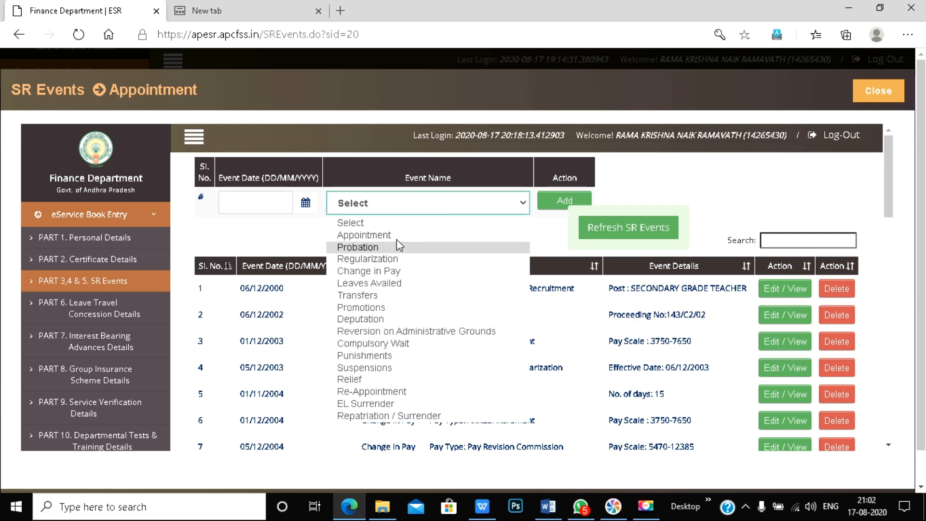
{"action": "left_click", "coordinate": [397, 261]}
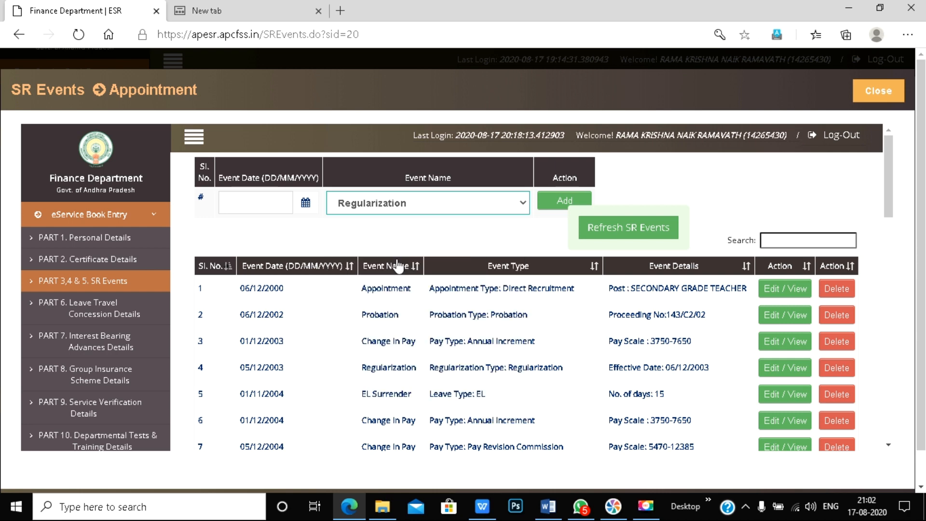
{"action": "left_click", "coordinate": [275, 205]}
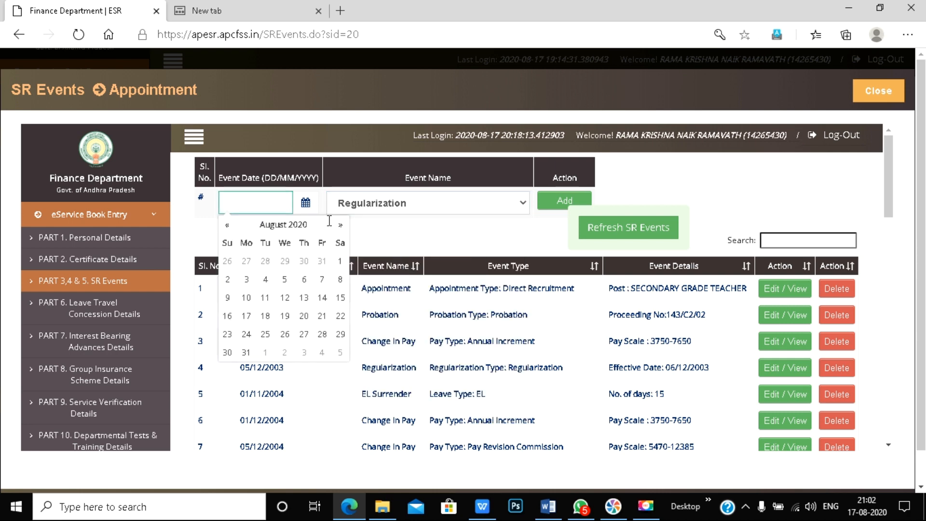
{"action": "left_click", "coordinate": [446, 234]}
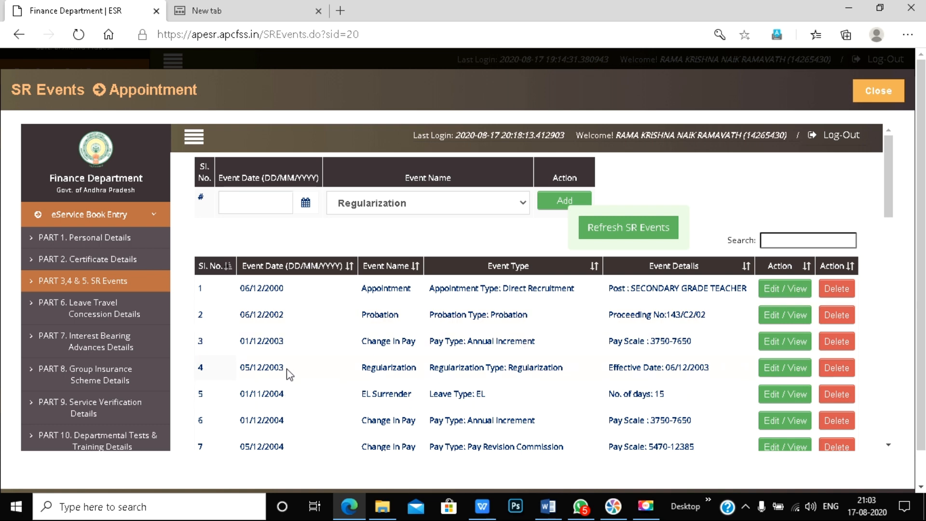
{"action": "left_click", "coordinate": [275, 200]}
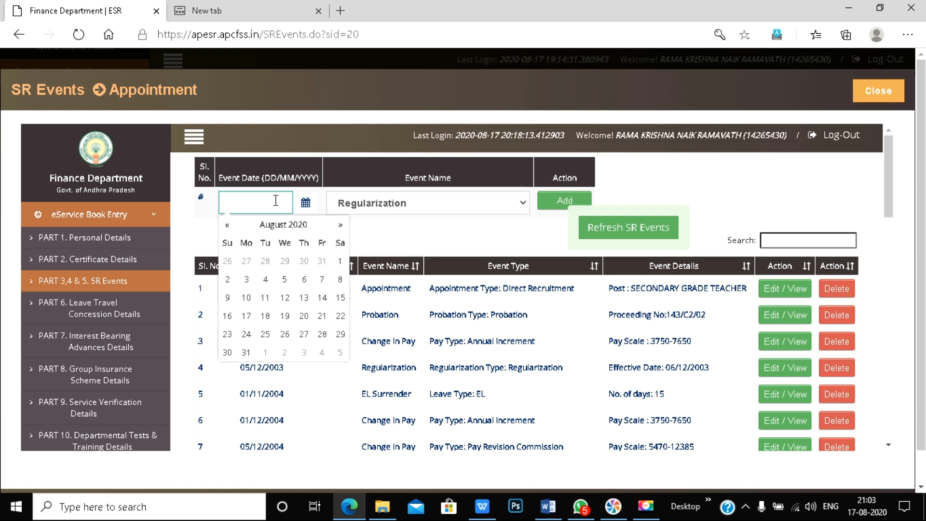
- Open the DSC2003 regularisation PDF from the desktop, examine its joining, regularisation and probation declaration dates, and return to the portal in Edge
{"action": "left_click", "coordinate": [849, 10]}
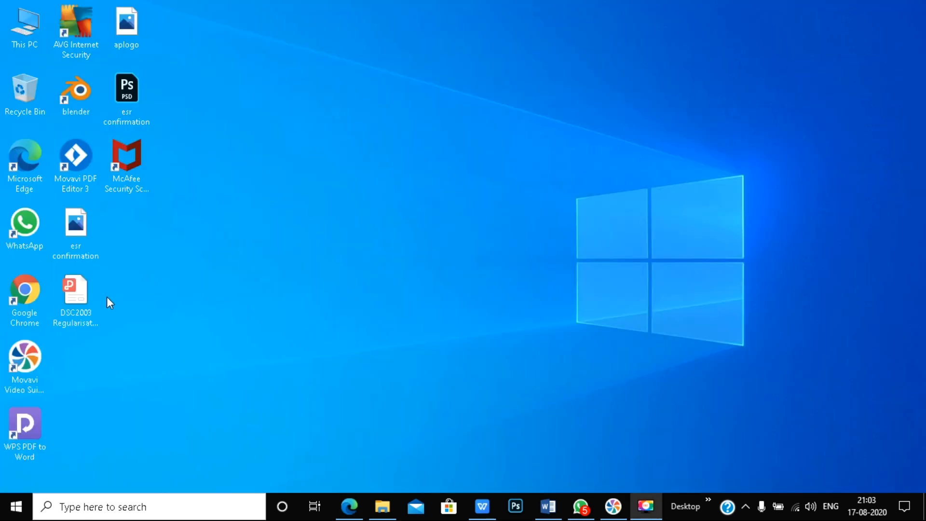
{"action": "double_click", "coordinate": [77, 299]}
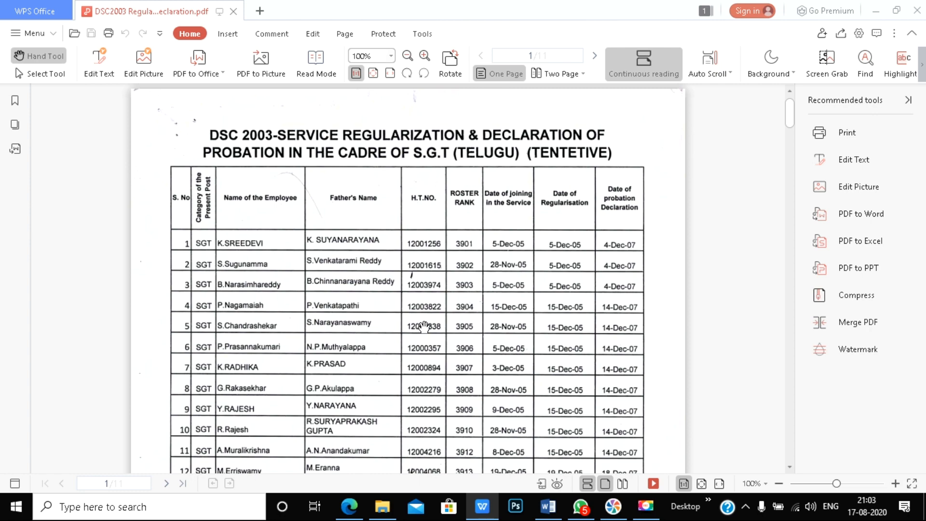
{"action": "scroll", "coordinate": [361, 341], "scroll_direction": "down", "scroll_amount": 5}
{"action": "scroll", "coordinate": [361, 342], "scroll_direction": "down", "scroll_amount": 6}
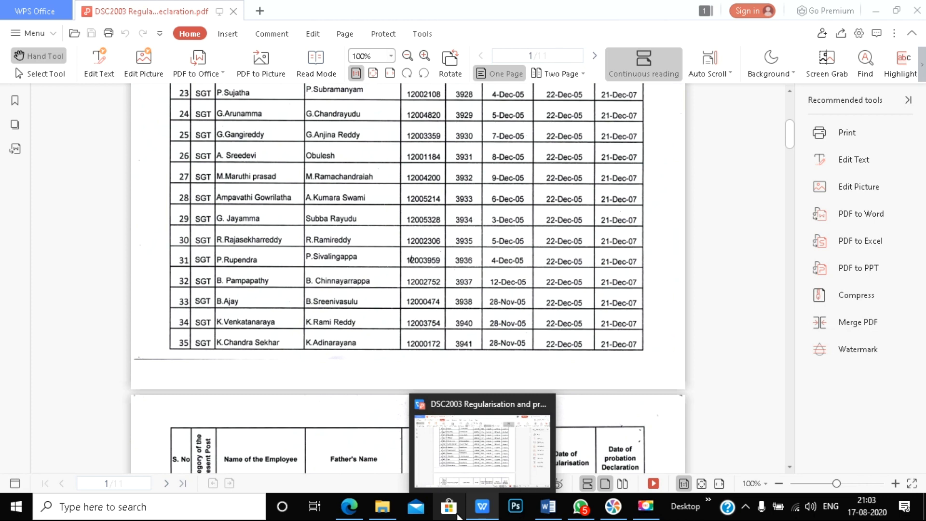
{"action": "left_click", "coordinate": [350, 507]}
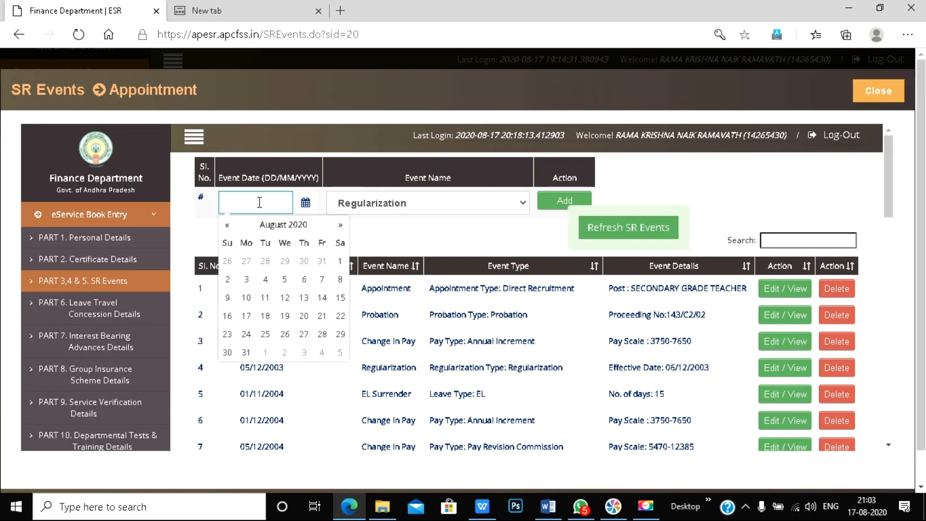
{"action": "type", "text": "06/12/2000"}
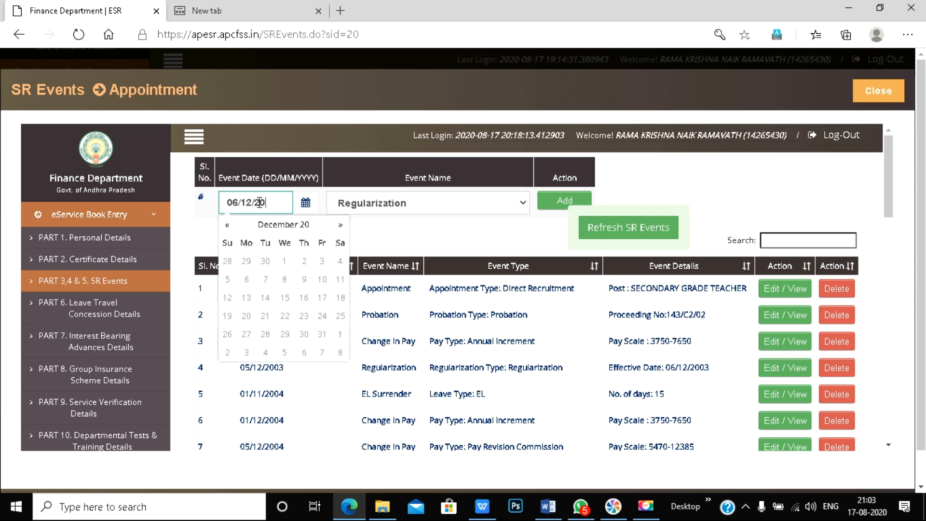
{"action": "left_click", "coordinate": [572, 199]}
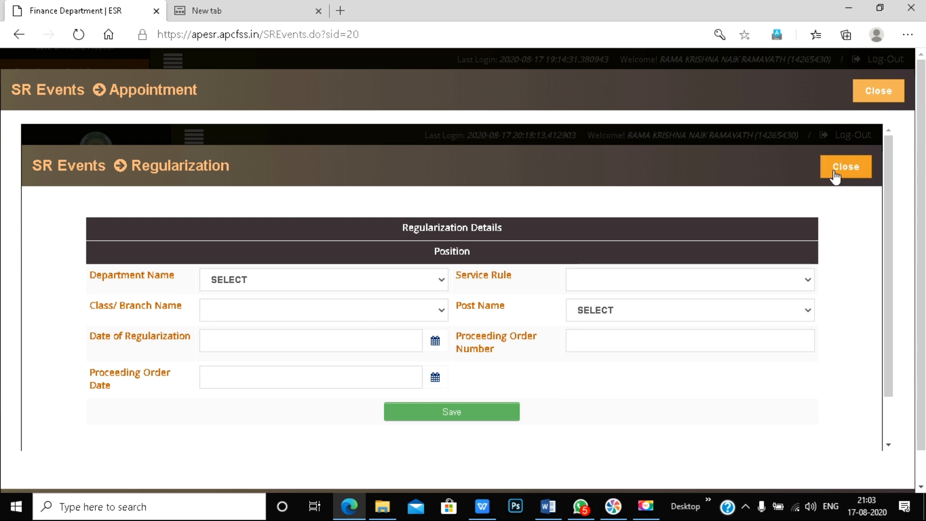
{"action": "left_click", "coordinate": [835, 173]}
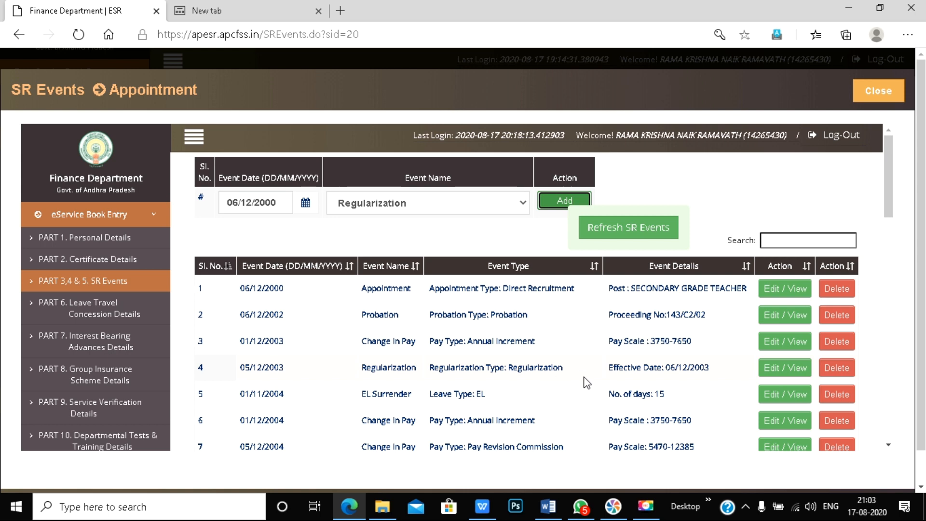
- Open the existing Regularization event, set its Date of Regularization to 06/12/2000, and save the details
{"action": "left_click", "coordinate": [785, 368]}
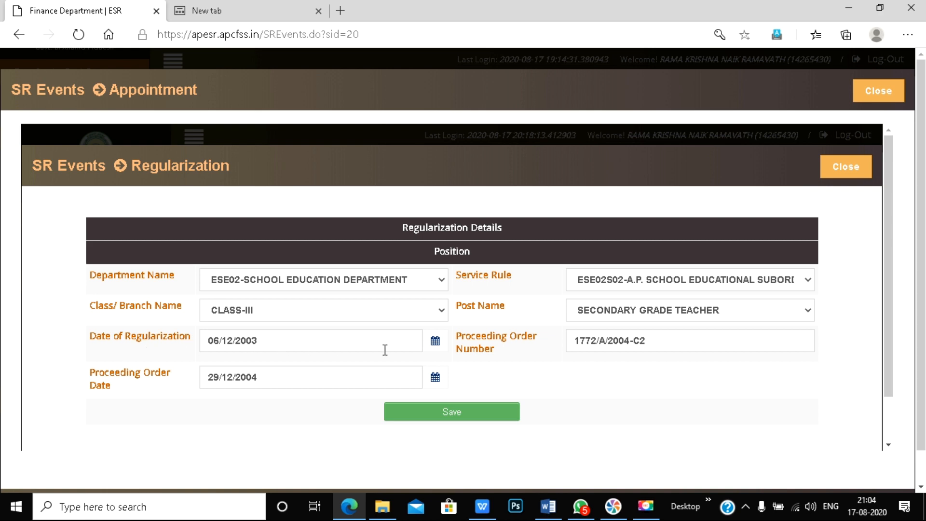
{"action": "left_click_drag", "start_coordinate": [307, 347], "coordinate": [169, 357]}
{"action": "left_click", "coordinate": [276, 341]}
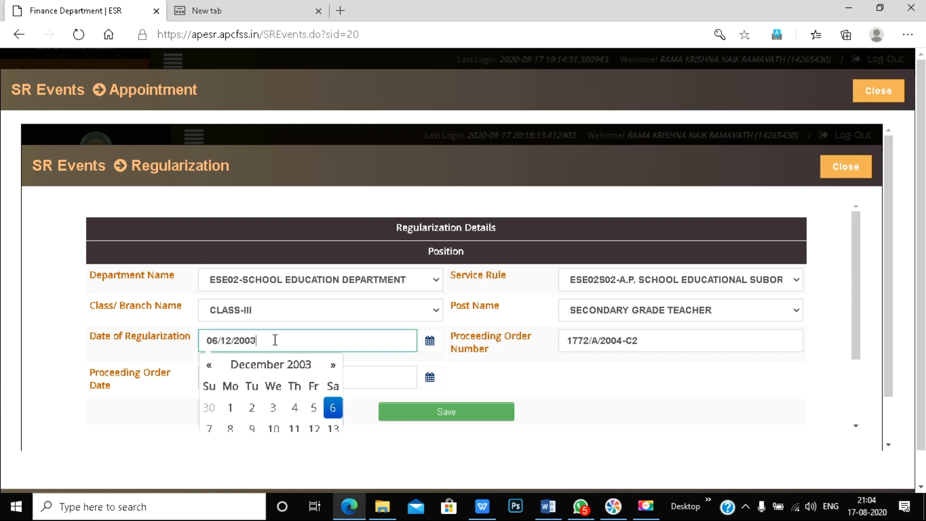
{"action": "type", "text": "0"}
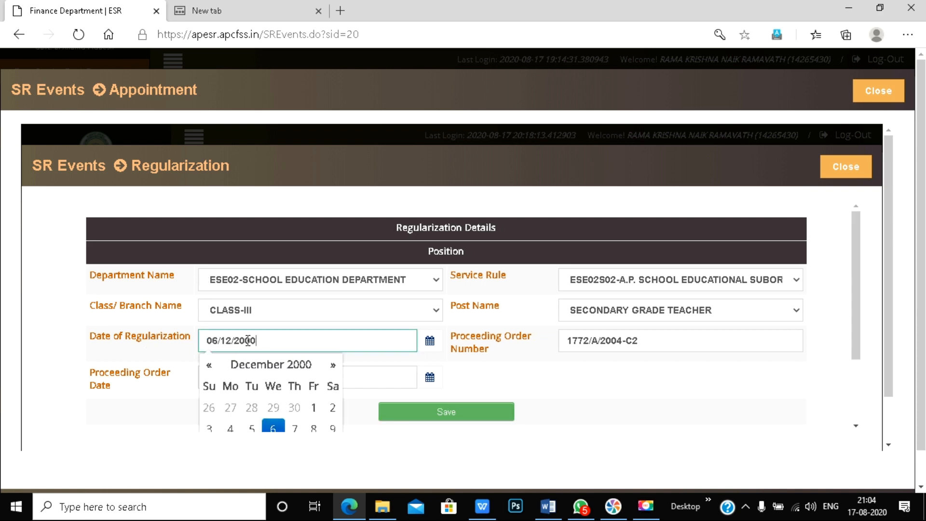
{"action": "mouse_move", "coordinate": [483, 506]}
{"action": "left_click", "coordinate": [515, 364]}
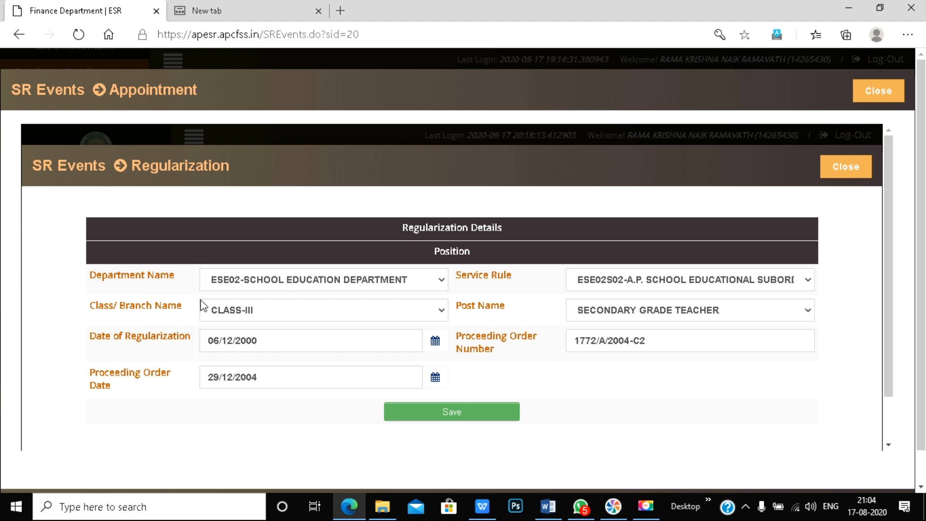
{"action": "left_click", "coordinate": [456, 414]}
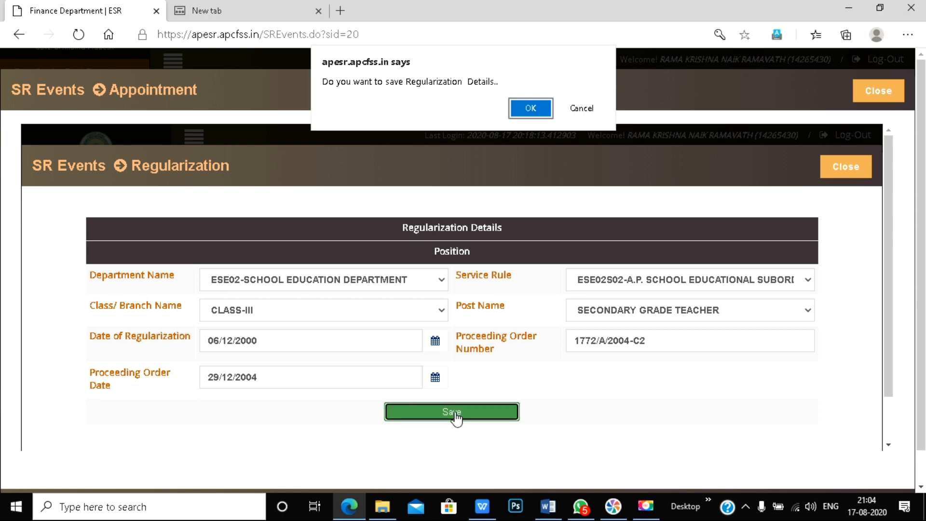
{"action": "left_click", "coordinate": [531, 109]}
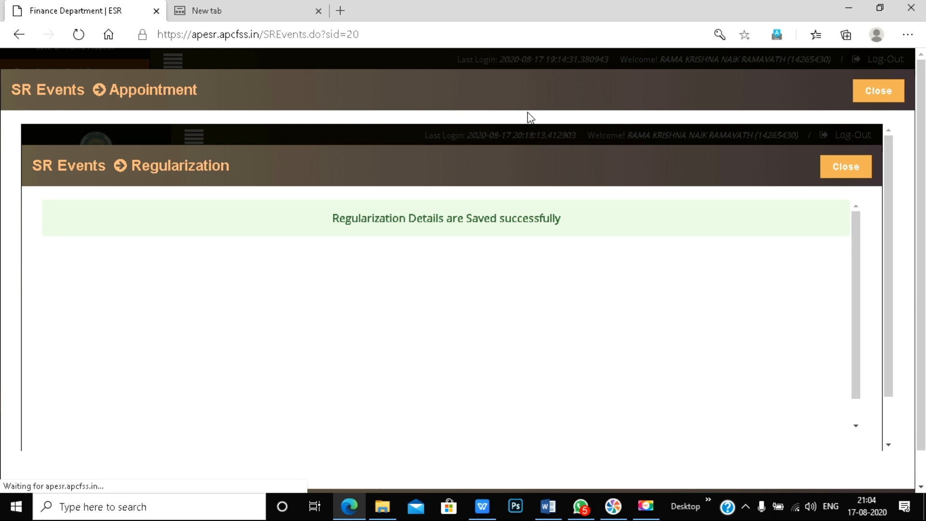
- Close the Regularization form and refresh the list of SR events
{"action": "left_click", "coordinate": [850, 166]}
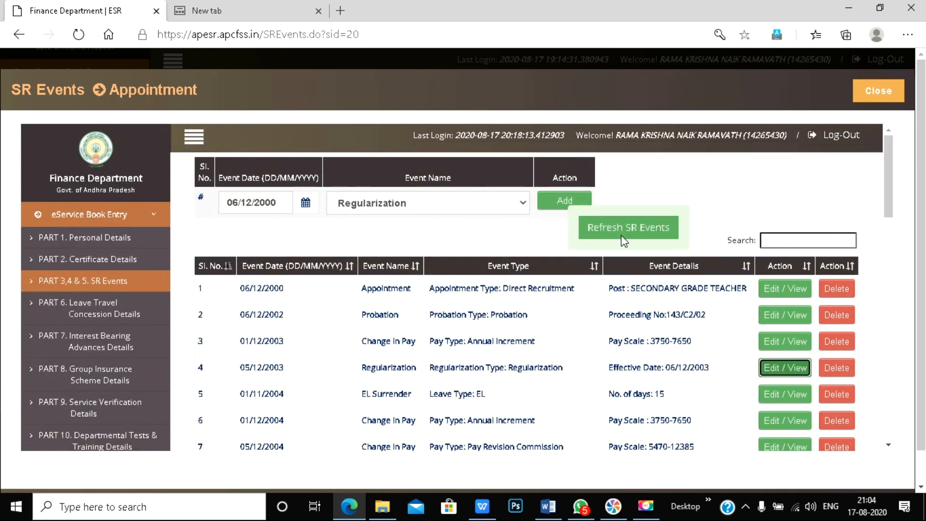
{"action": "left_click", "coordinate": [630, 232]}
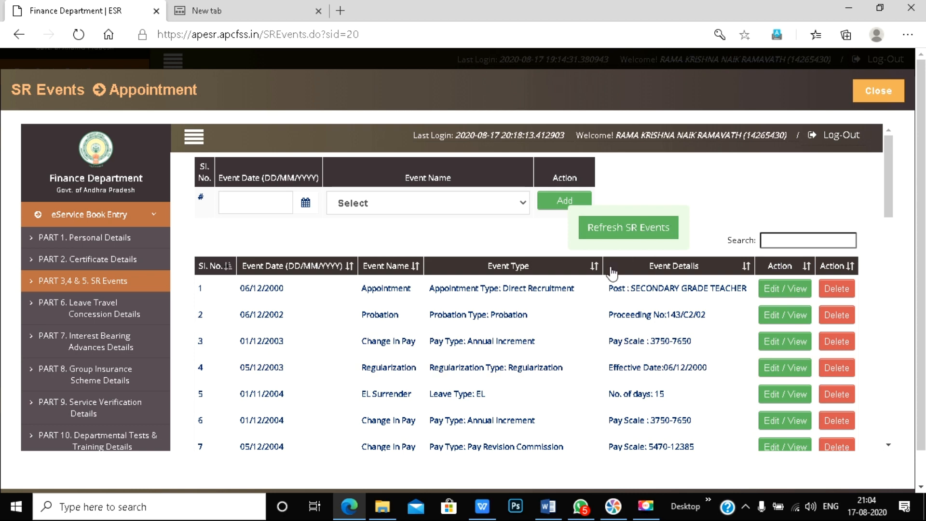
- Add a Change in Pay event dated 06/12/2001 and choose Pay change in Apprenticeship as its type of pay
{"action": "left_click", "coordinate": [425, 207]}
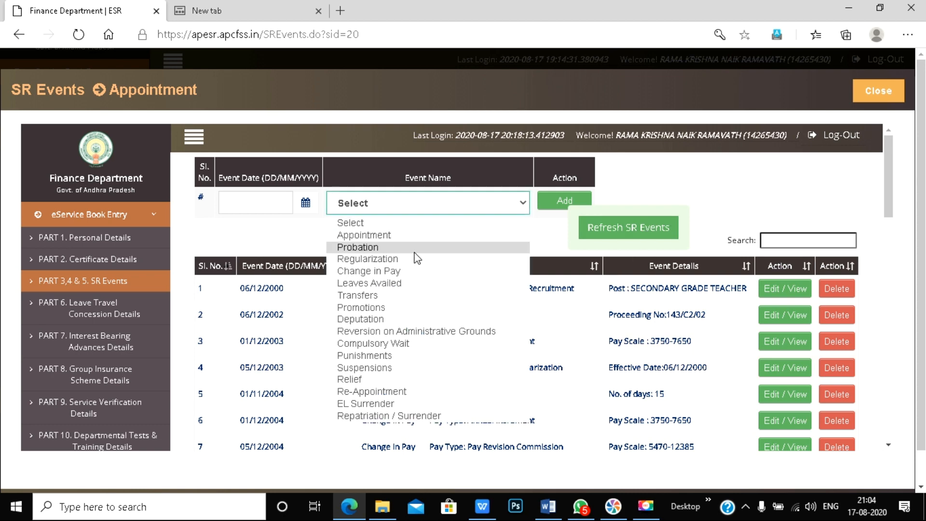
{"action": "left_click", "coordinate": [378, 271]}
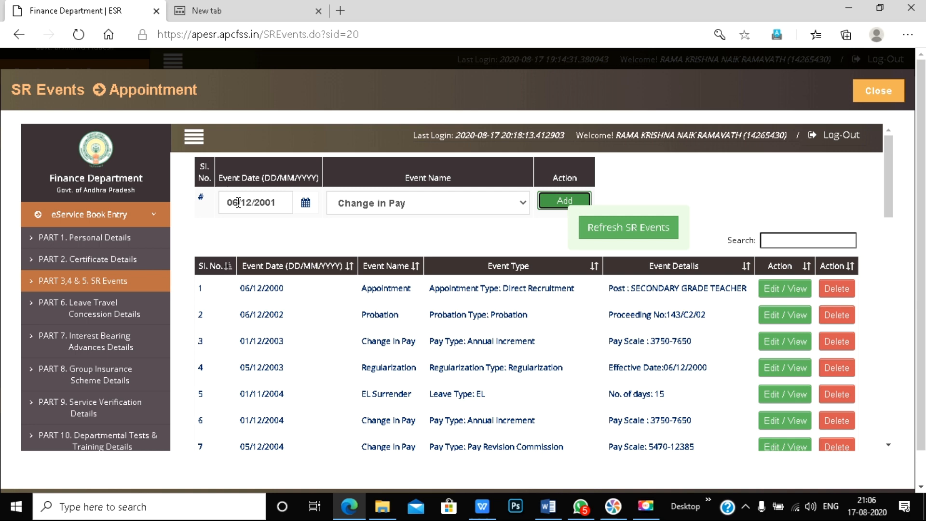
{"action": "left_click", "coordinate": [551, 206]}
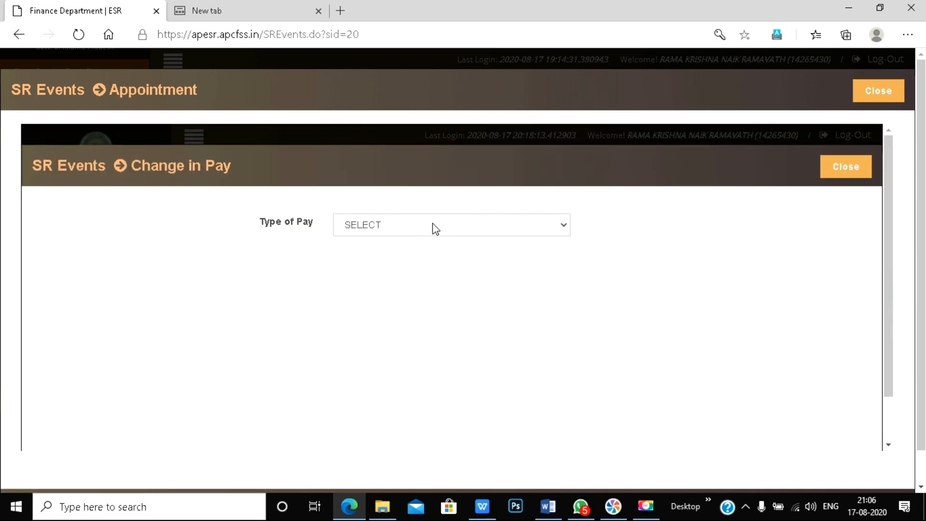
{"action": "left_click", "coordinate": [436, 227]}
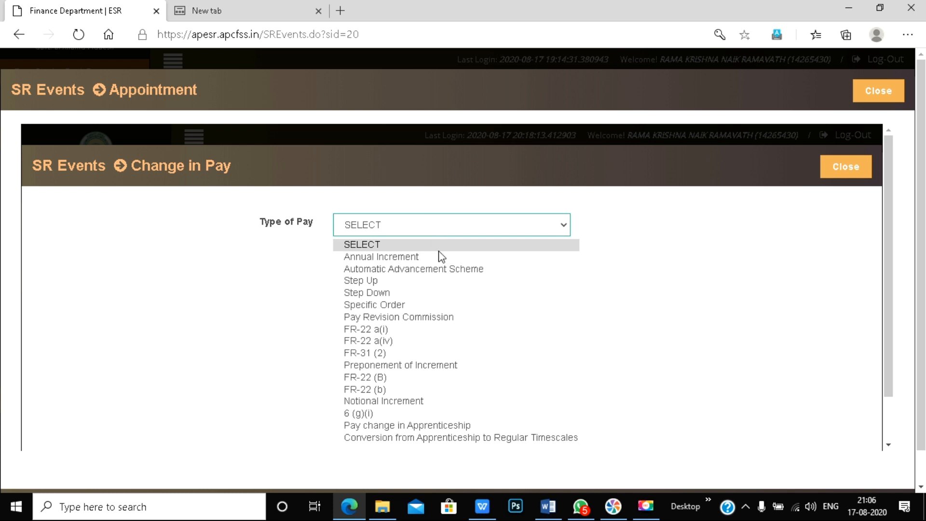
{"action": "left_click", "coordinate": [444, 425]}
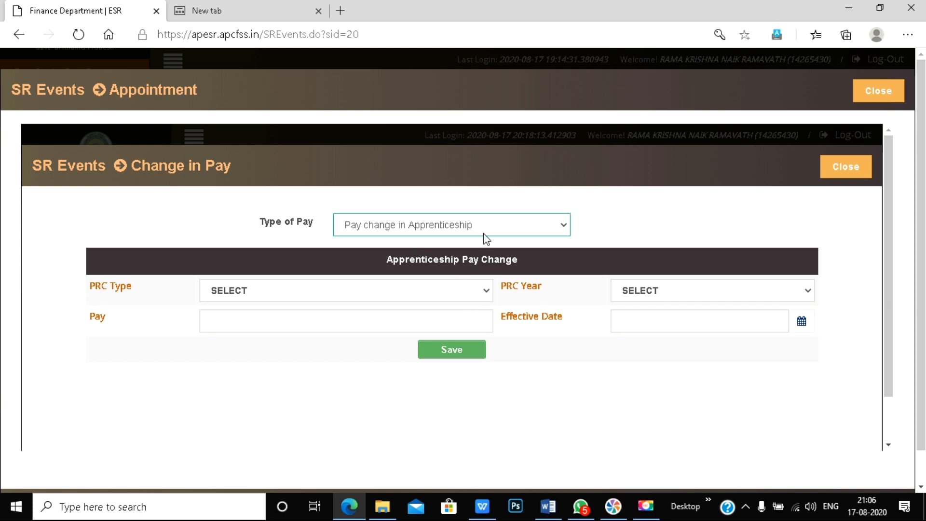
- Fill in the apprenticeship pay change with PRC Type State, PRC Year 1999, Pay 1500 and Effective Date 06/12/2001
{"action": "left_click", "coordinate": [461, 298]}
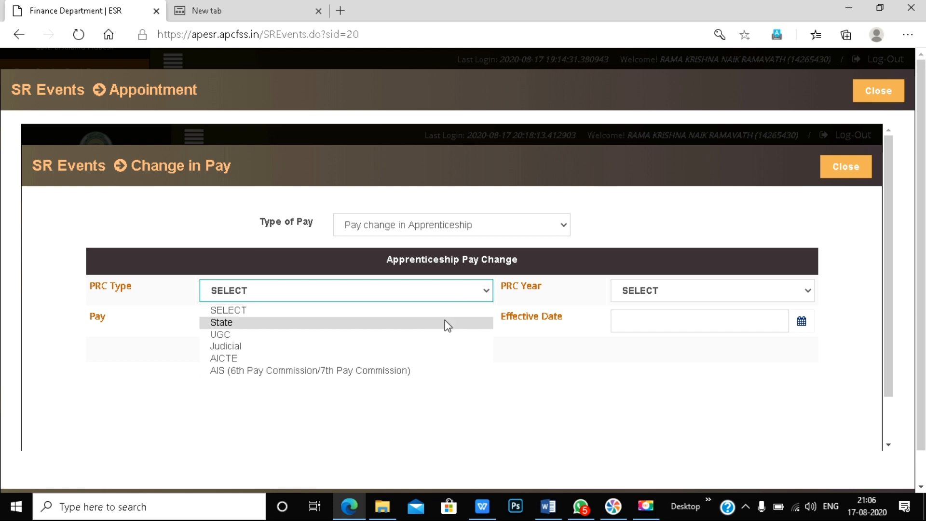
{"action": "left_click", "coordinate": [445, 322]}
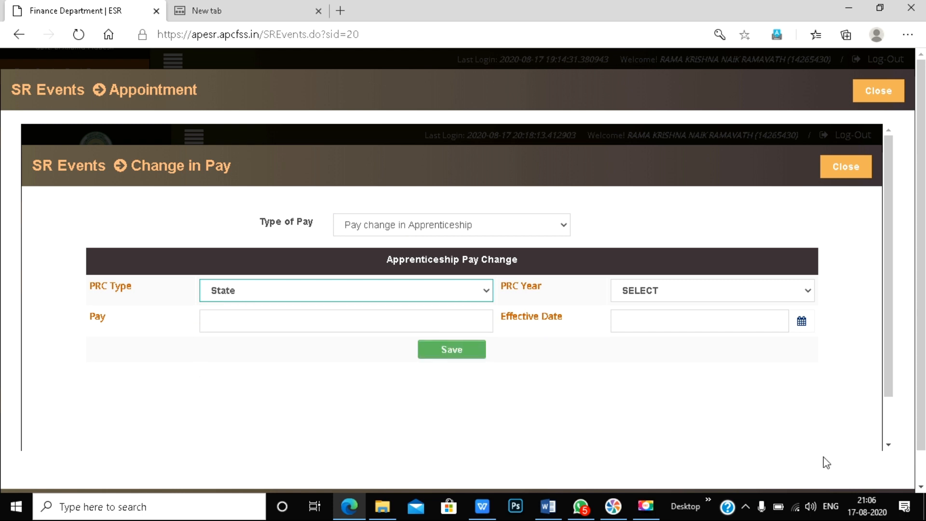
{"action": "left_click", "coordinate": [753, 294]}
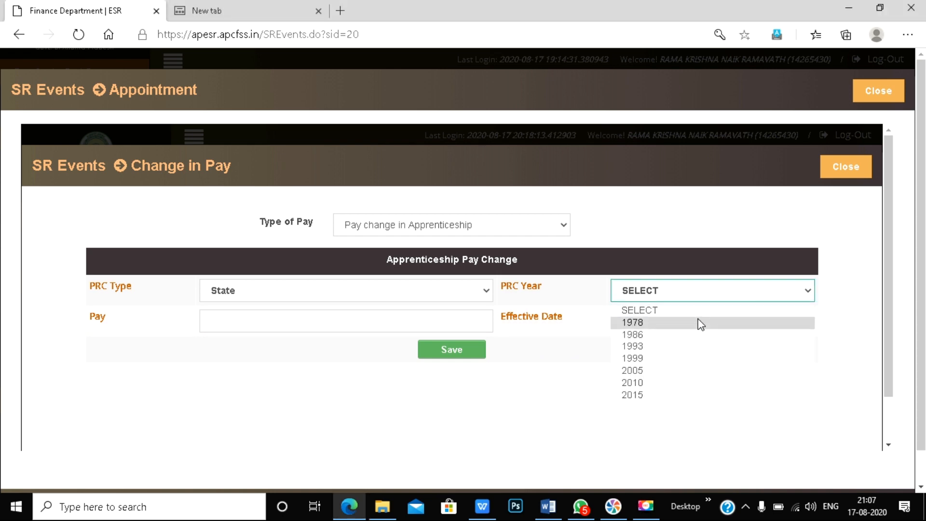
{"action": "left_click", "coordinate": [674, 359]}
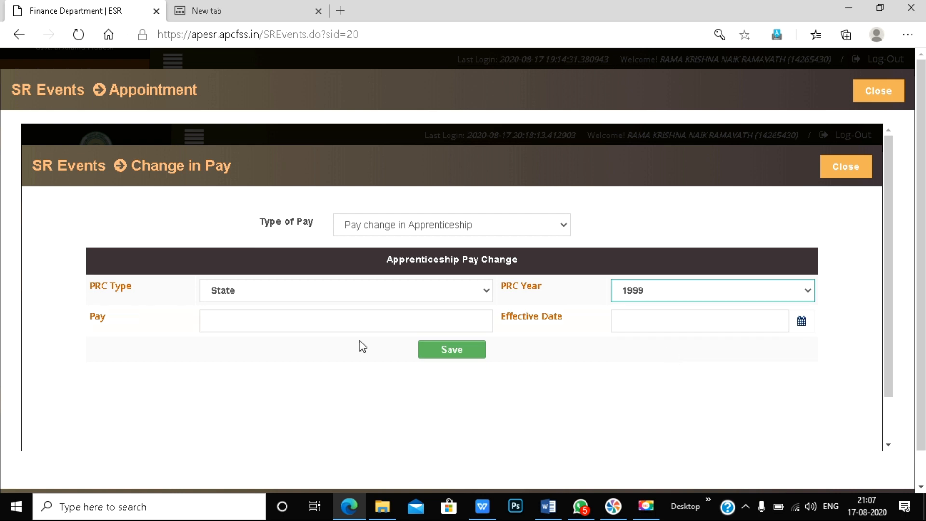
{"action": "left_click", "coordinate": [255, 319]}
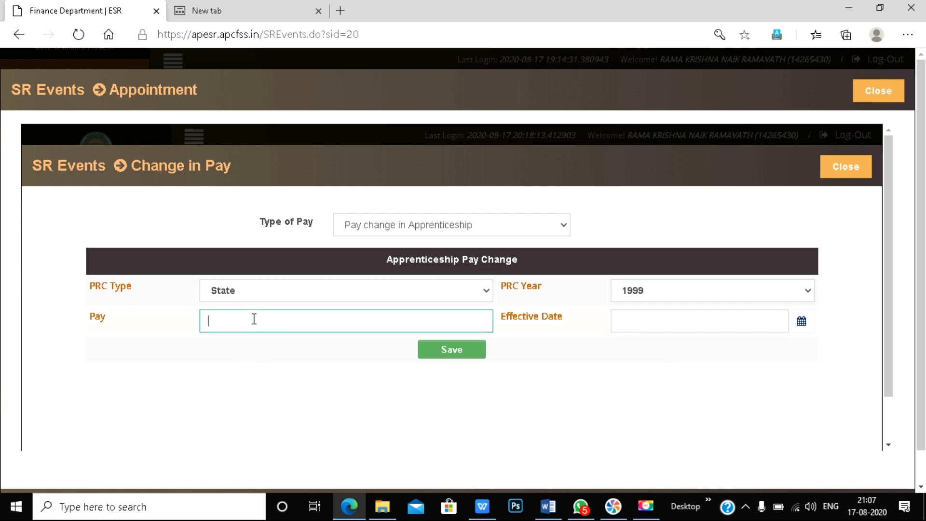
{"action": "type", "text": "1500"}
{"action": "left_click", "coordinate": [672, 322]}
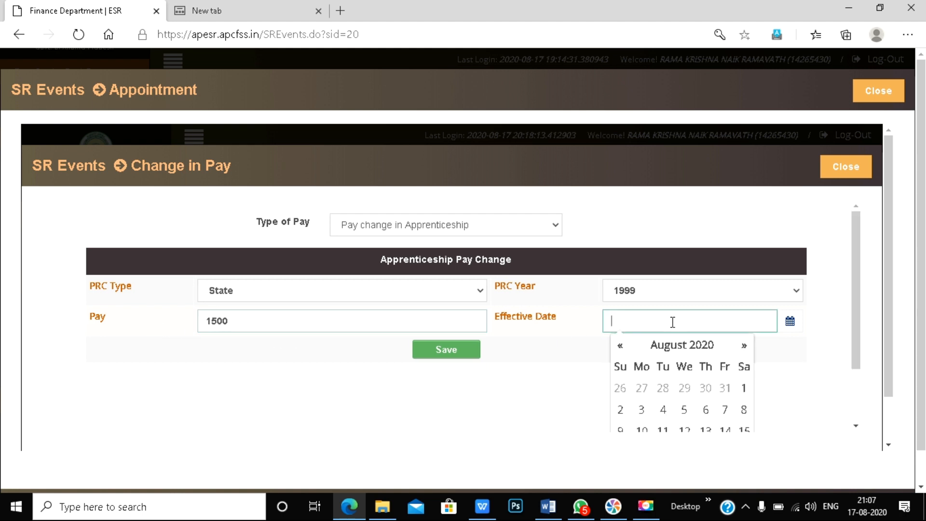
{"action": "type", "text": "06/12/2001"}
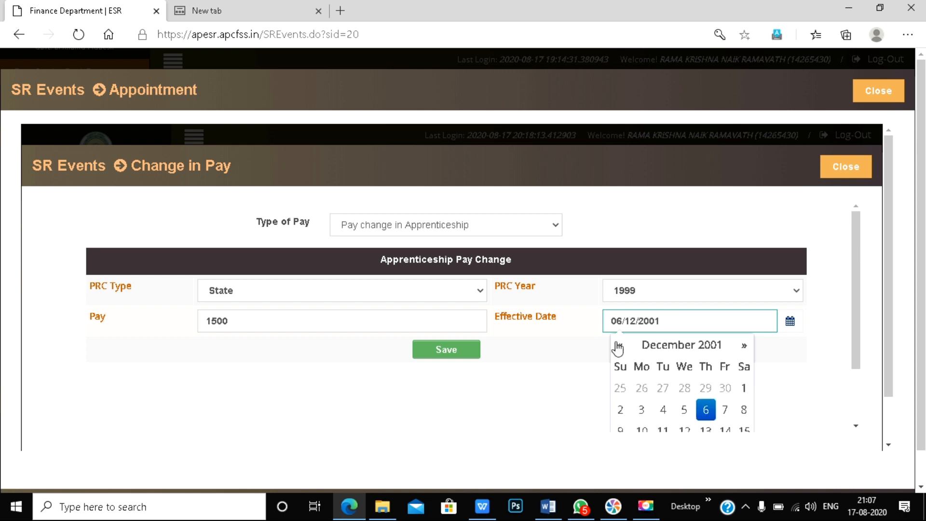
{"action": "left_click", "coordinate": [502, 378]}
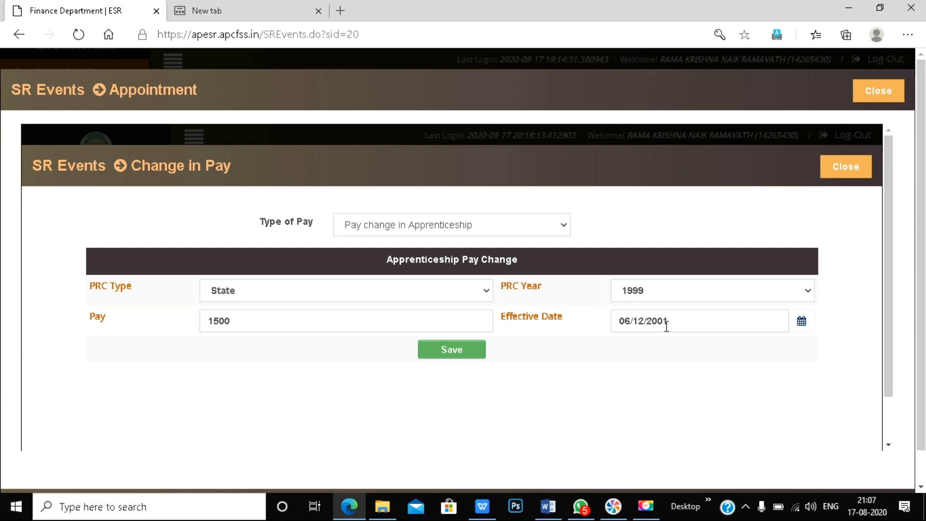
- Save the apprenticeship pay change, close its form and refresh the SR events
{"action": "left_click", "coordinate": [471, 353]}
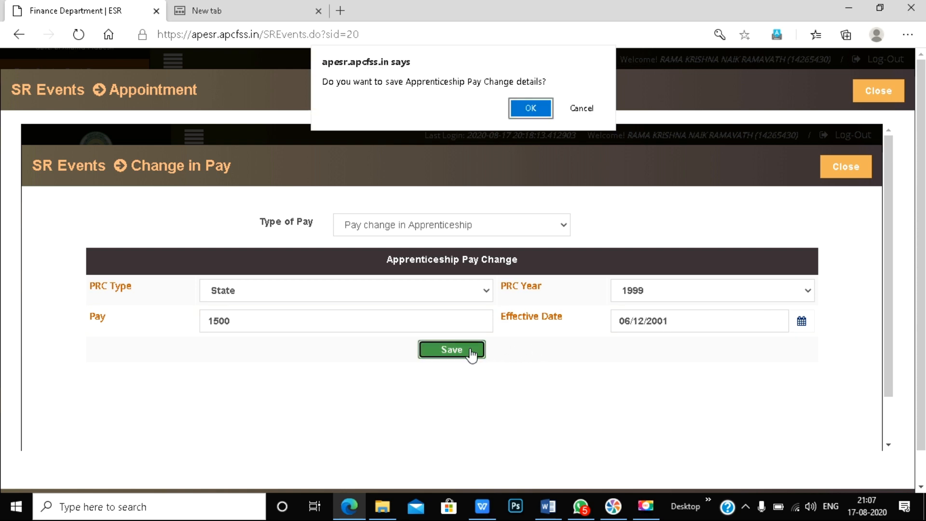
{"action": "left_click", "coordinate": [530, 108]}
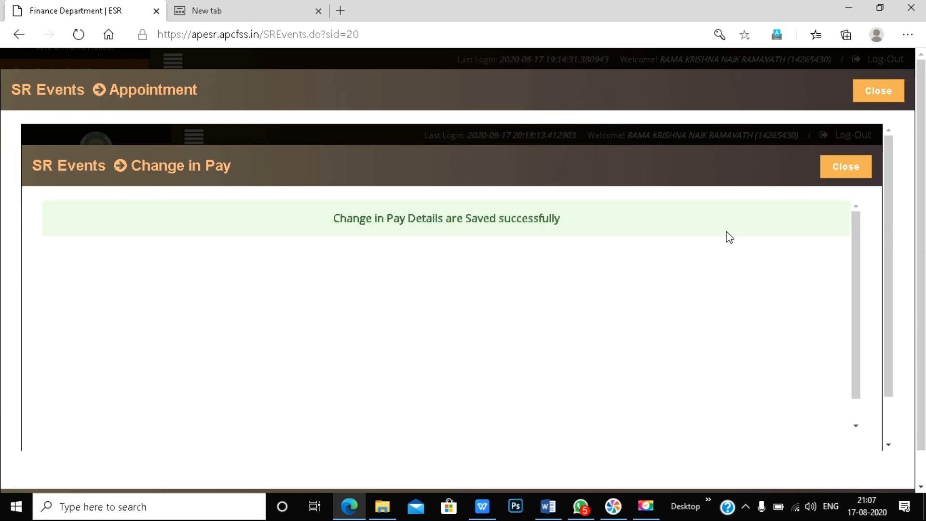
{"action": "left_click", "coordinate": [831, 173]}
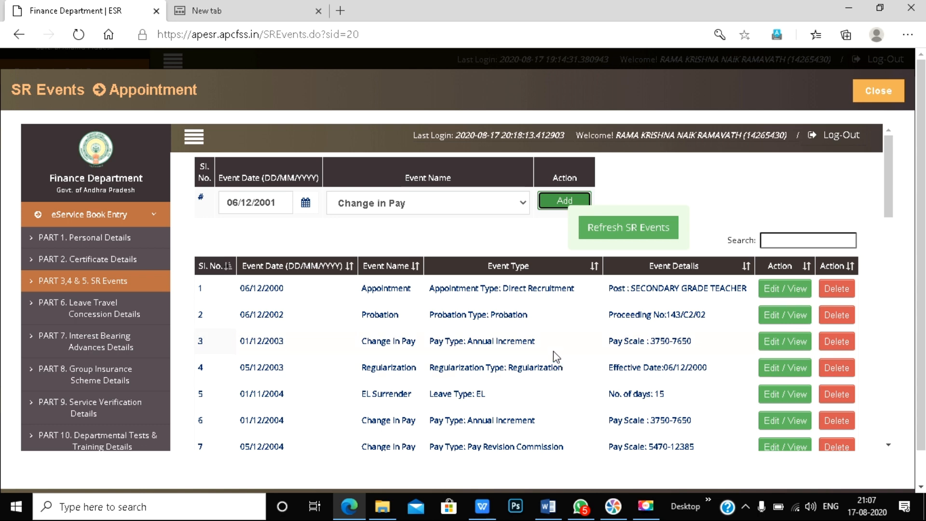
{"action": "left_click", "coordinate": [652, 233]}
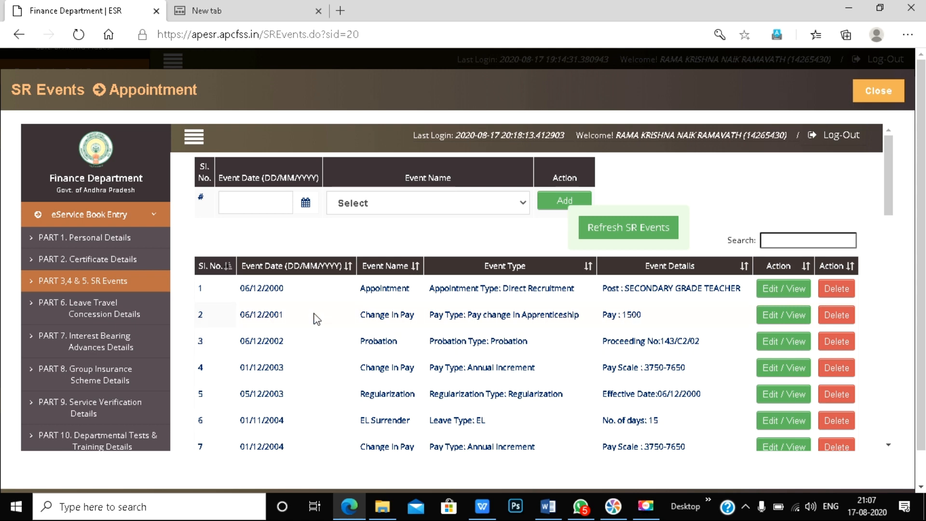
- Add a Change in Pay event dated 06/02/2002 with the type Conversion from Apprenticeship to Regular Timescales
{"action": "left_click", "coordinate": [270, 202]}
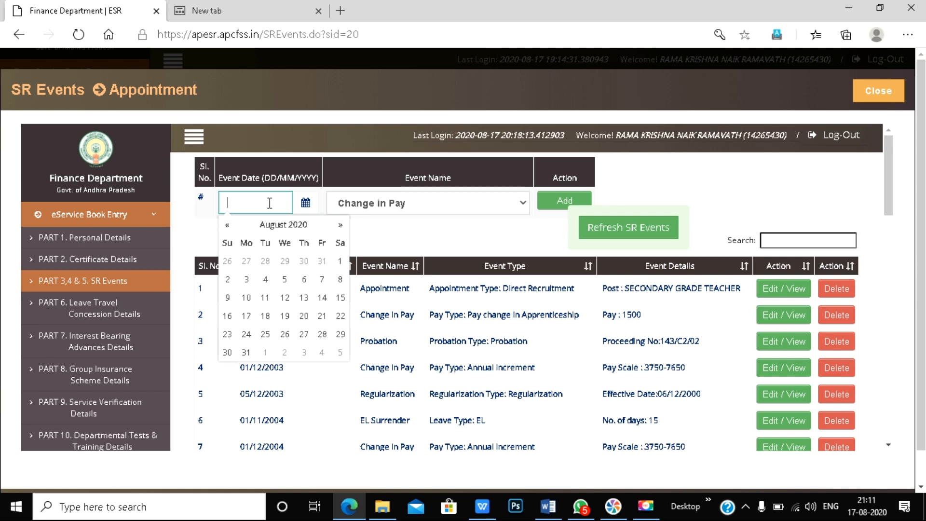
{"action": "type", "text": "06/02/"}
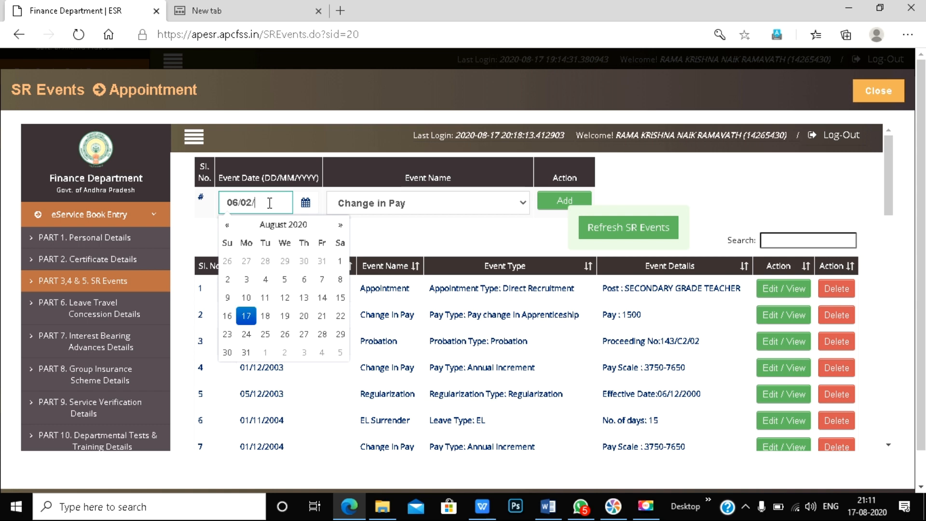
{"action": "type", "text": "2002"}
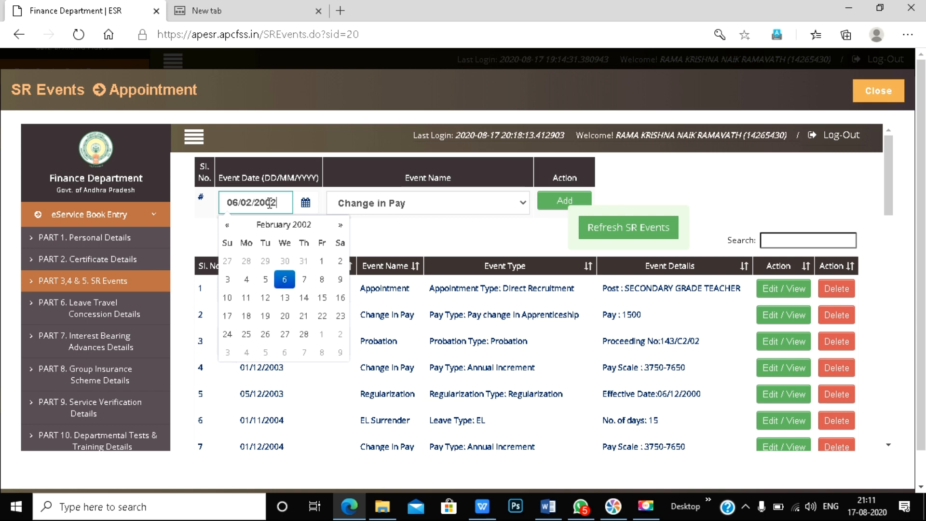
{"action": "left_click", "coordinate": [431, 227]}
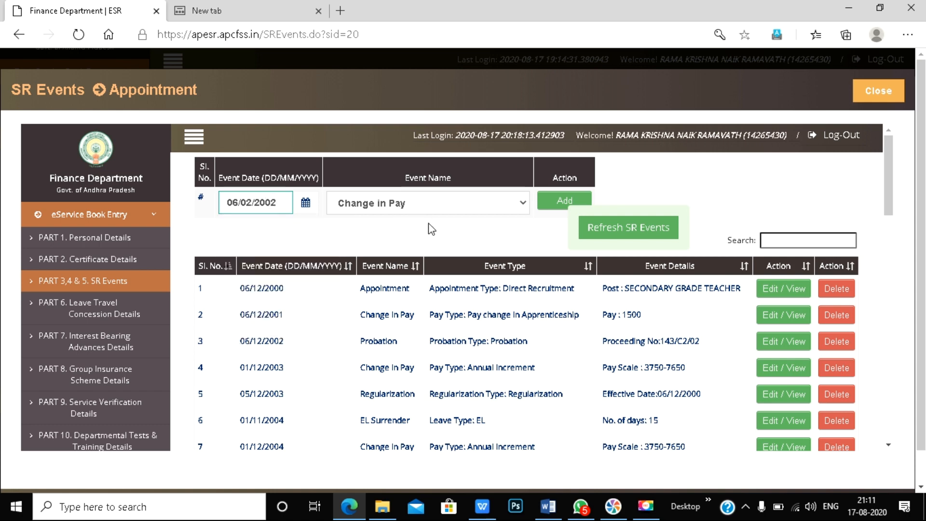
{"action": "left_click", "coordinate": [561, 205]}
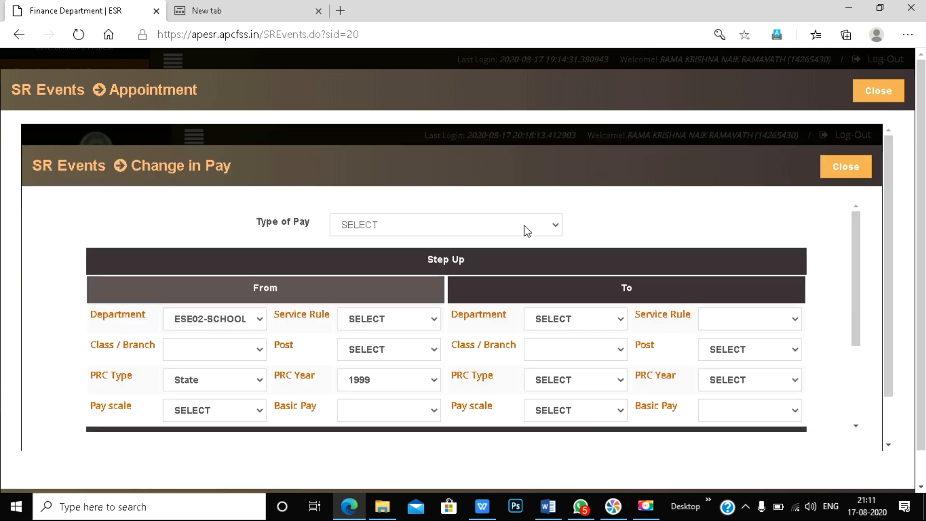
{"action": "left_click", "coordinate": [521, 226]}
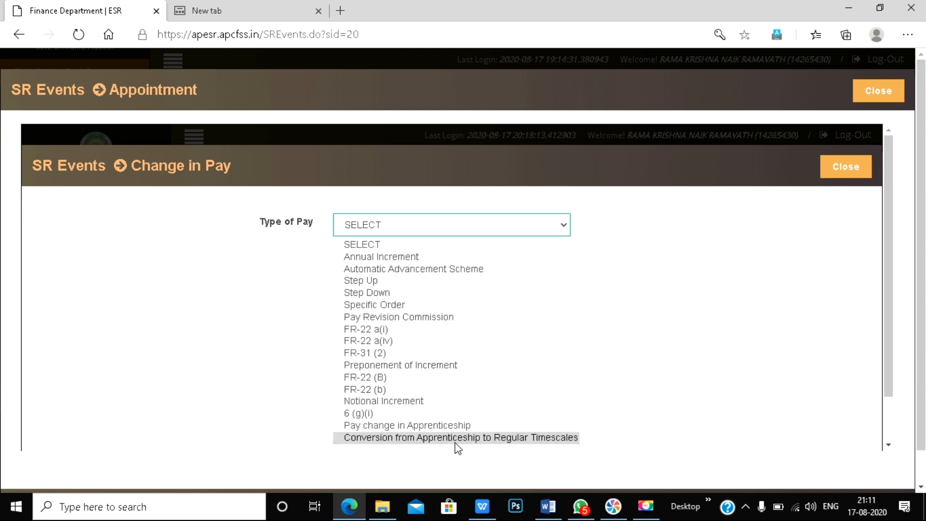
{"action": "left_click", "coordinate": [502, 439]}
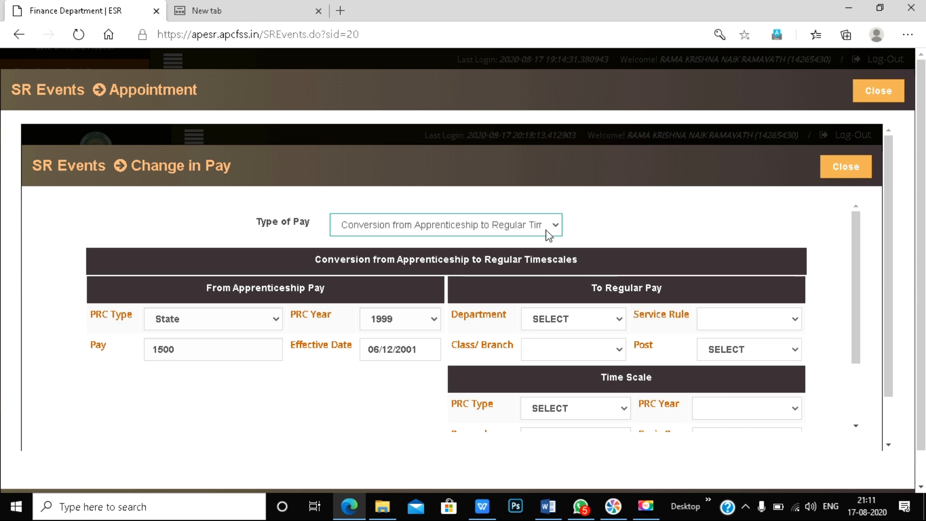
- Under To Regular Pay, set Department to ESE02-School Education Department and Service Rule to ESE02S02-A.P. School Educational Subordinate Service Rules
{"action": "left_click", "coordinate": [579, 320]}
{"action": "left_click", "coordinate": [580, 319]}
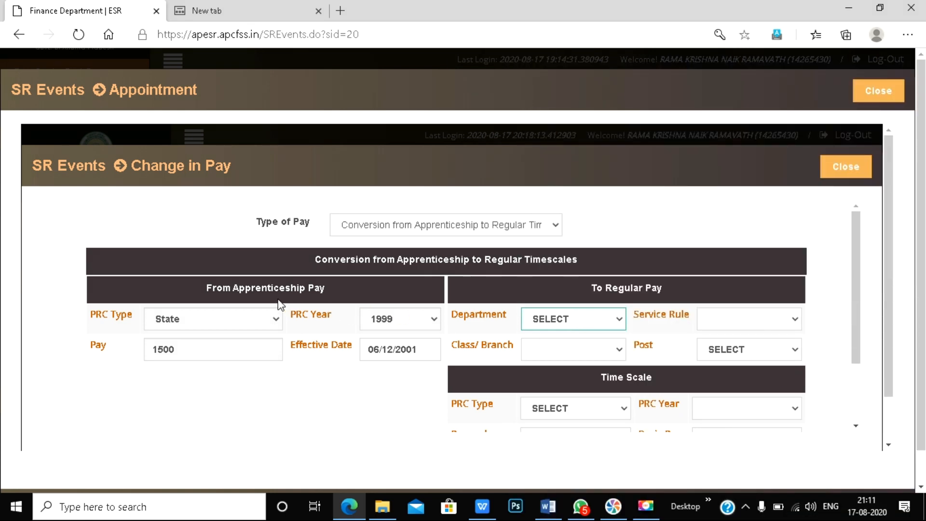
{"action": "left_click", "coordinate": [616, 324]}
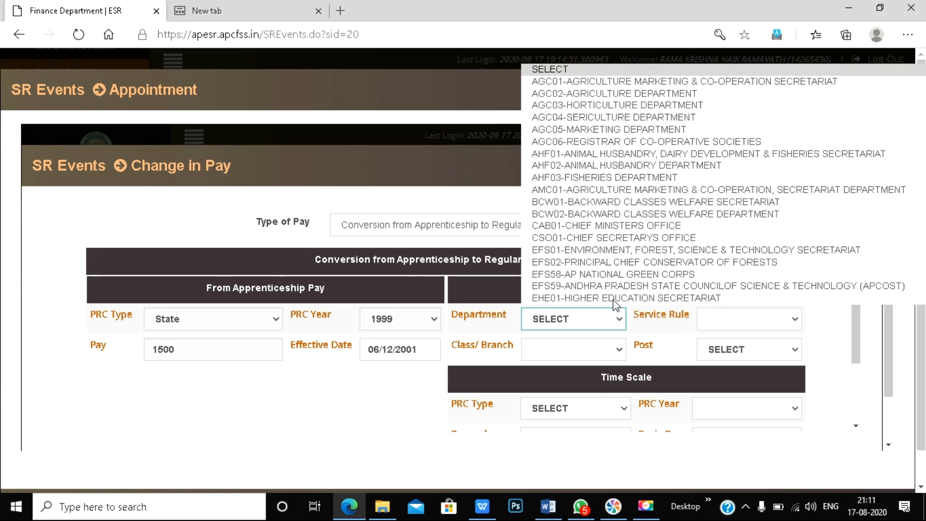
{"action": "scroll", "coordinate": [628, 275], "scroll_direction": "down", "scroll_amount": 5}
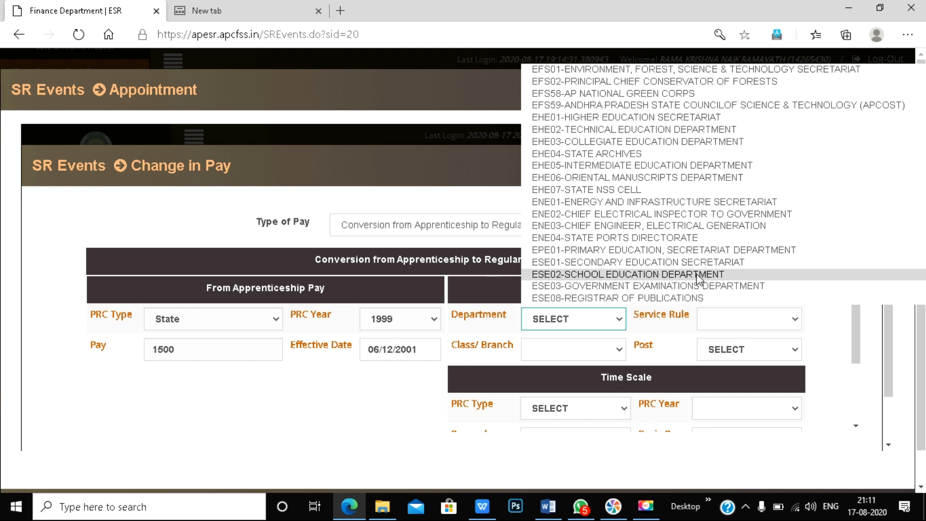
{"action": "left_click", "coordinate": [699, 274]}
{"action": "left_click", "coordinate": [714, 319]}
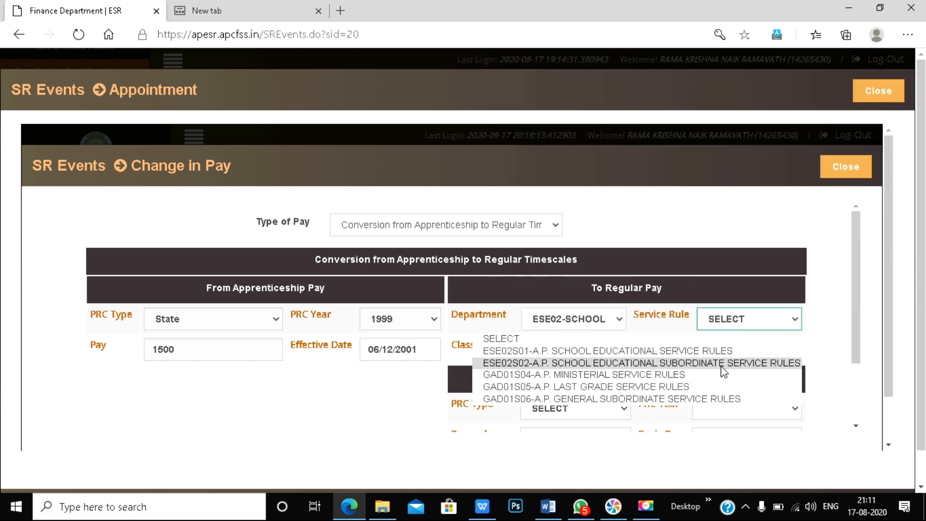
{"action": "left_click", "coordinate": [711, 365]}
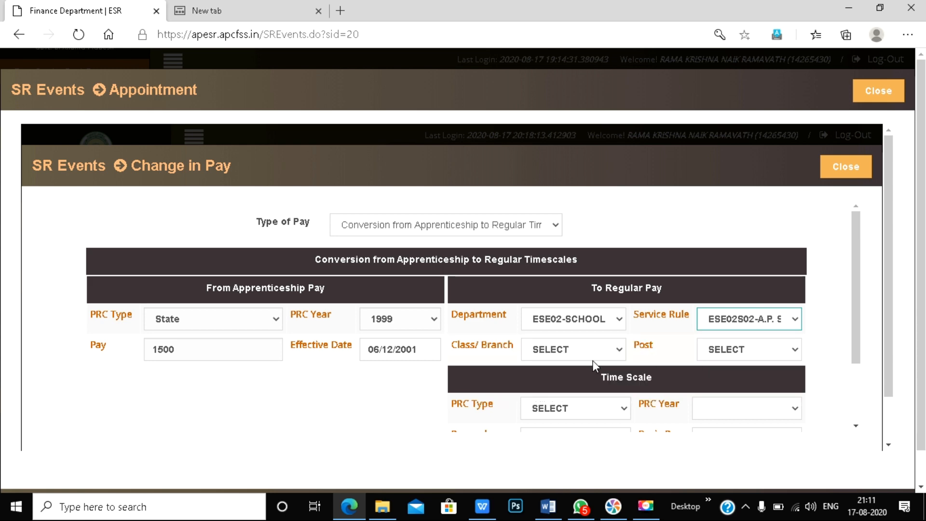
- Set the regular pay Class/Branch to CLASS-III and the Post to Secondary Grade Teacher
{"action": "left_click", "coordinate": [595, 349]}
{"action": "left_click", "coordinate": [591, 405]}
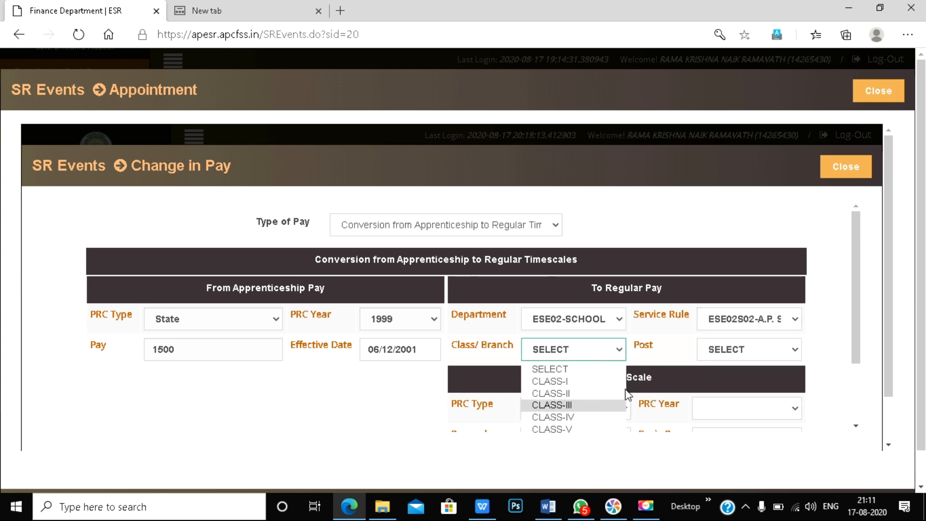
{"action": "left_click", "coordinate": [741, 356]}
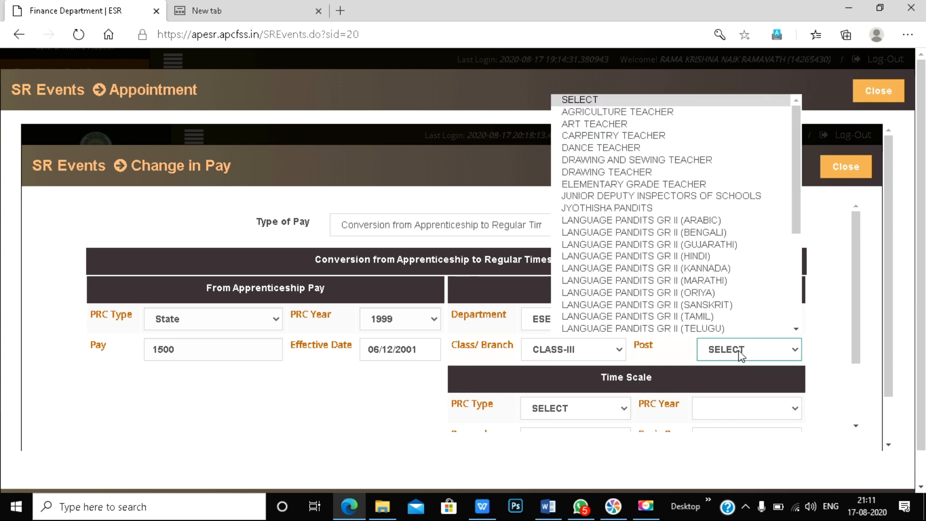
{"action": "scroll", "coordinate": [686, 208], "scroll_direction": "down", "scroll_amount": 3}
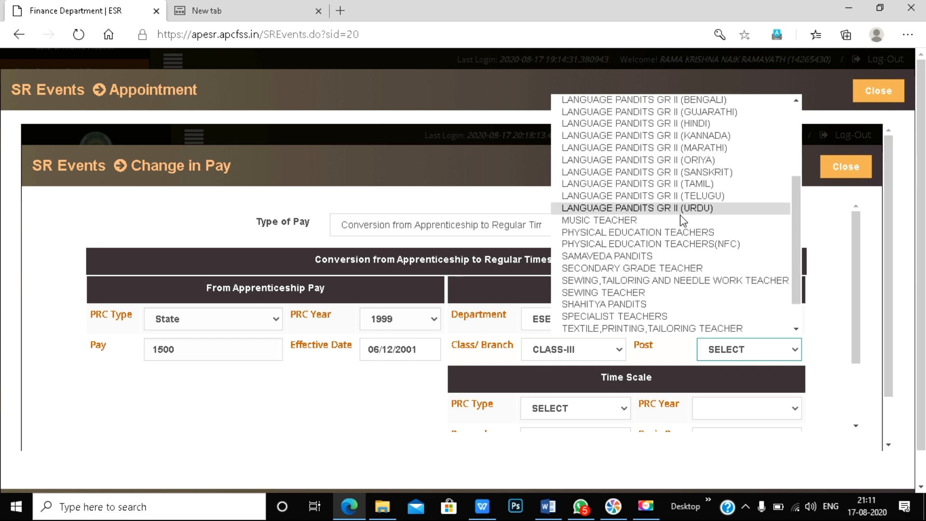
{"action": "left_click", "coordinate": [688, 265]}
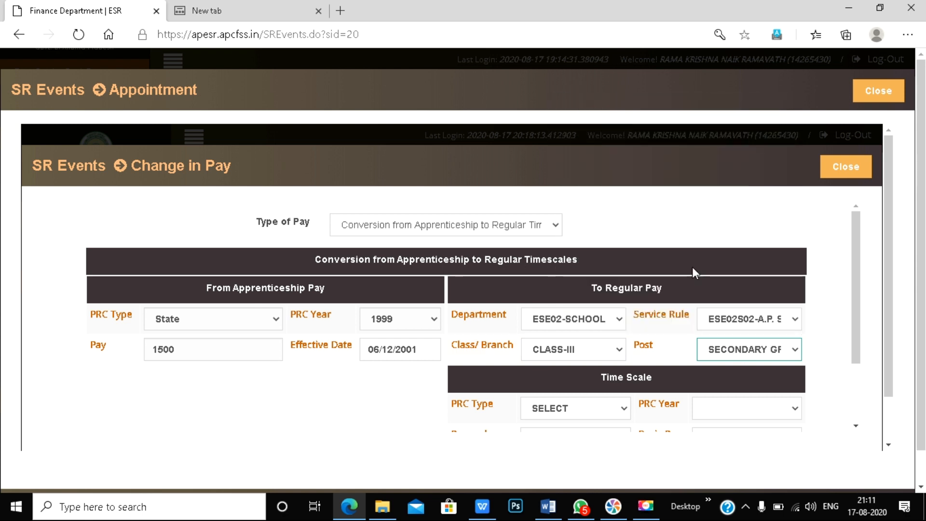
- Set the Time Scale to PRC Type State, PRC Year 1999, Pay Scale 3750-7650 Grade IX and Basic Pay 3750
{"action": "scroll", "coordinate": [628, 386], "scroll_direction": "down", "scroll_amount": 1}
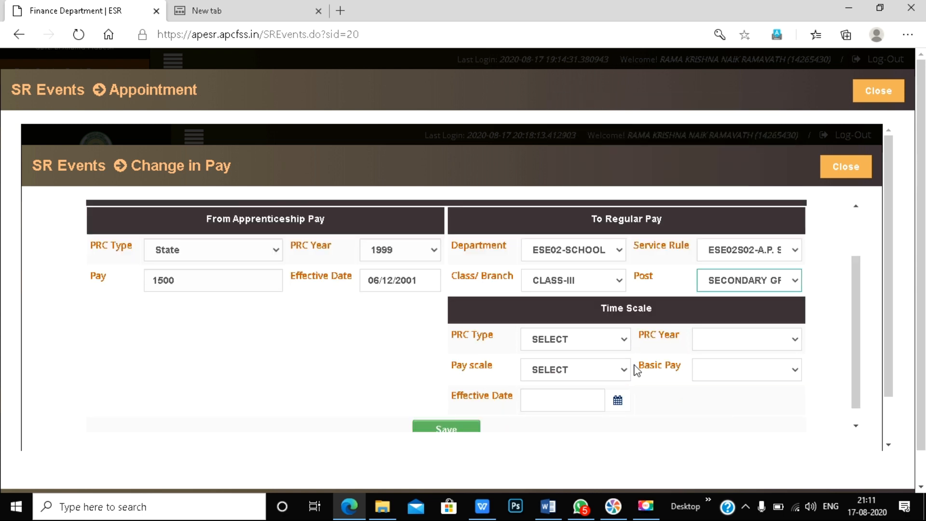
{"action": "left_click", "coordinate": [616, 342]}
{"action": "left_click", "coordinate": [599, 372]}
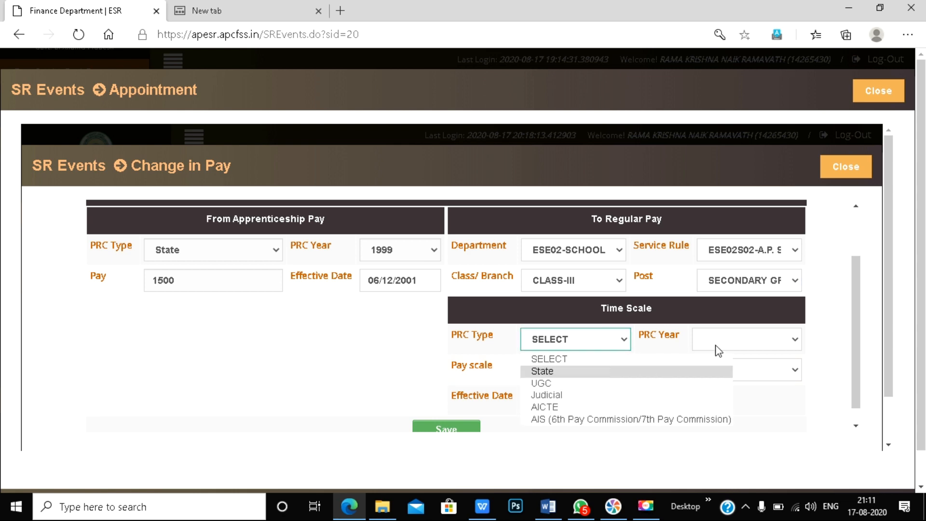
{"action": "left_click", "coordinate": [728, 343]}
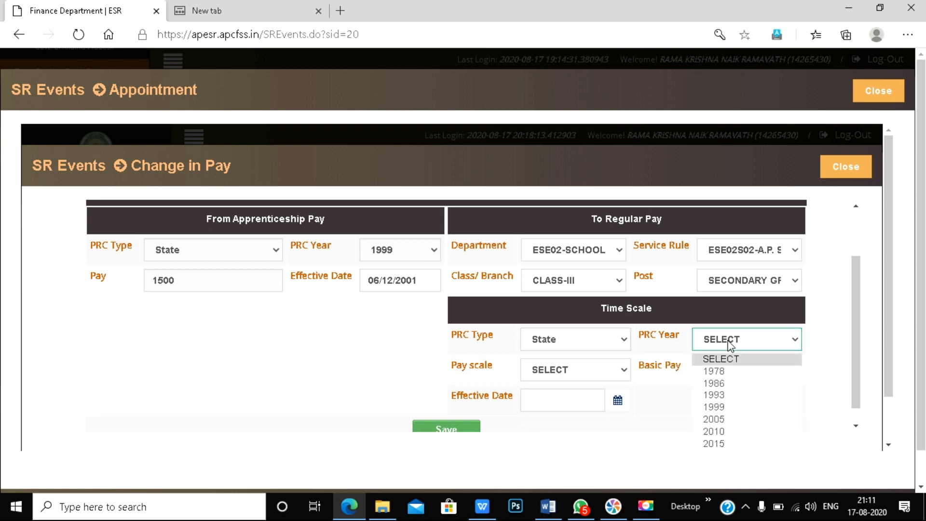
{"action": "left_click", "coordinate": [740, 410]}
{"action": "left_click", "coordinate": [592, 379]}
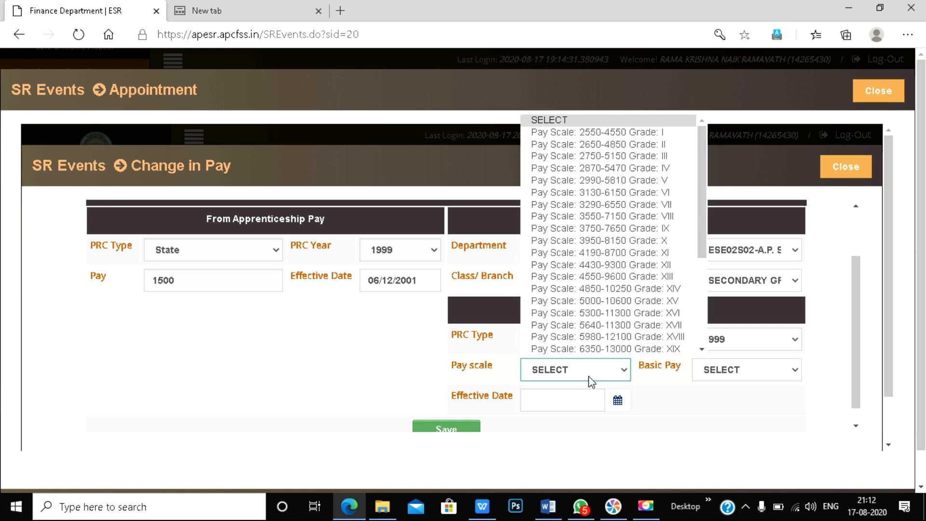
{"action": "left_click", "coordinate": [618, 232]}
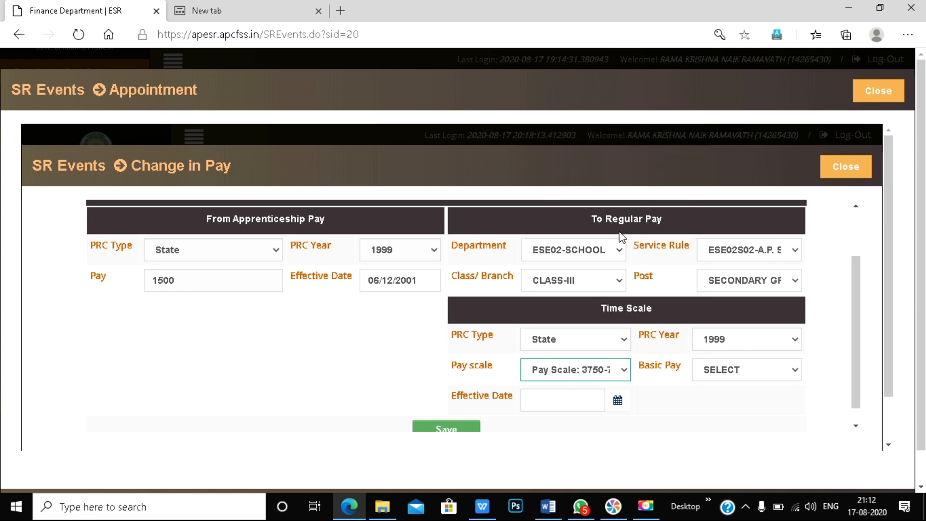
{"action": "left_click", "coordinate": [736, 379]}
{"action": "left_click", "coordinate": [739, 134]}
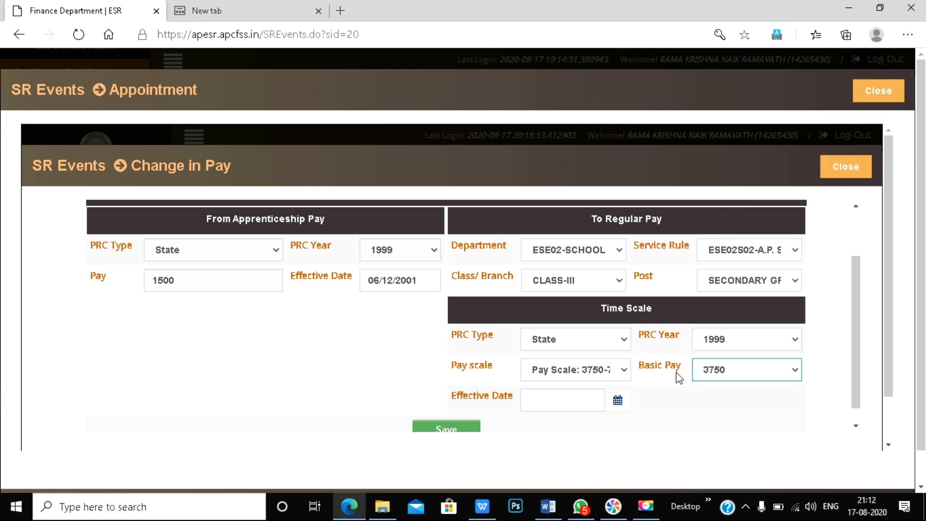
- Enter 06/12/2002 as the Effective Date of the regular time scale
{"action": "left_click", "coordinate": [571, 402]}
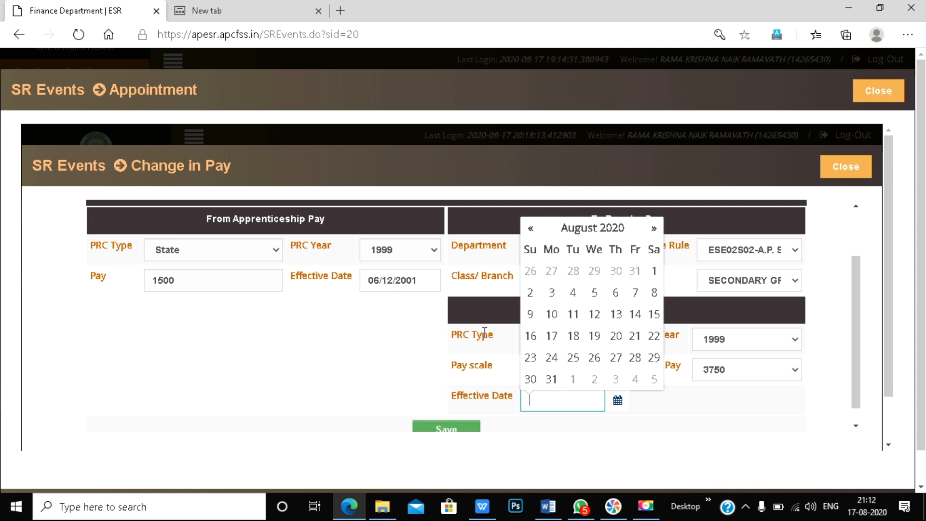
{"action": "type", "text": "06/12/2002"}
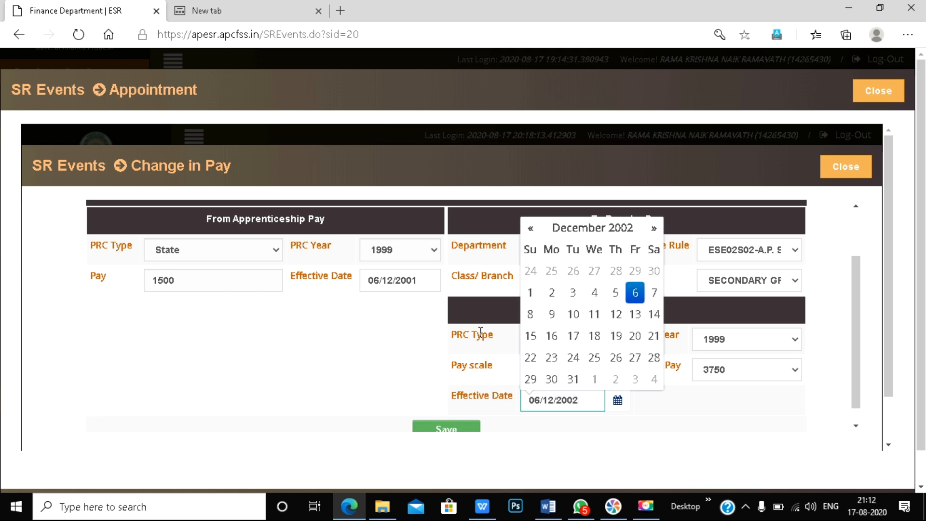
{"action": "left_click", "coordinate": [343, 348]}
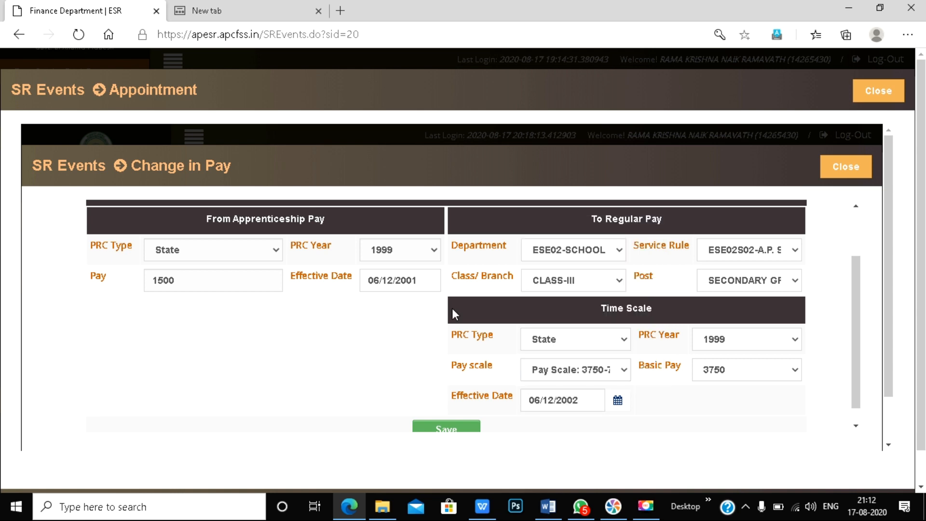
- Check the conversion details, save the Conversion from Apprenticeship to Regular Timescales pay change and close its form
{"action": "scroll", "coordinate": [329, 255], "scroll_direction": "down", "scroll_amount": 1}
{"action": "scroll", "coordinate": [329, 254], "scroll_direction": "up", "scroll_amount": 2}
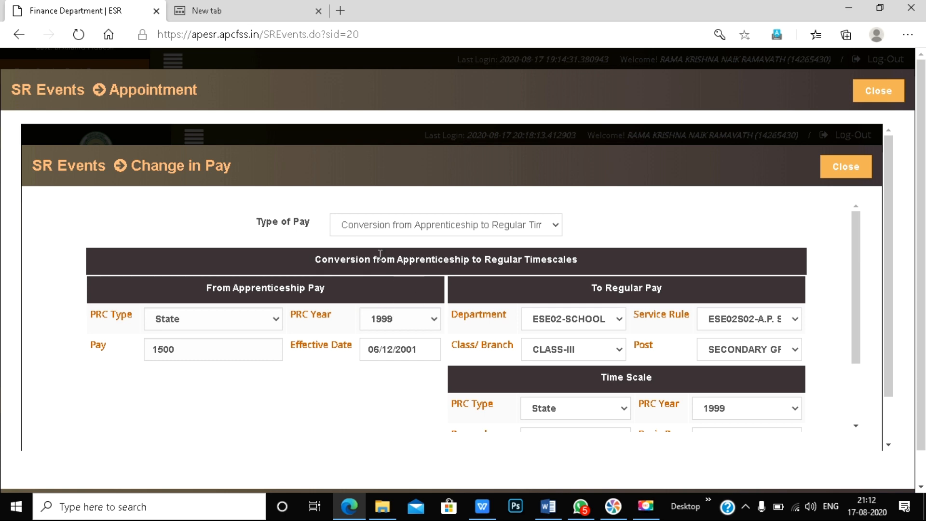
{"action": "scroll", "coordinate": [550, 238], "scroll_direction": "down", "scroll_amount": 4}
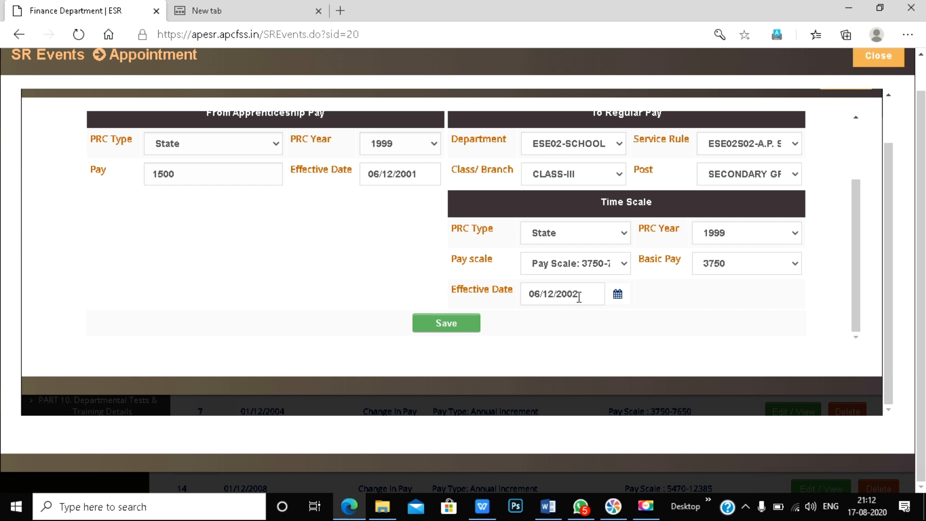
{"action": "left_click", "coordinate": [472, 326]}
{"action": "key", "text": "Return"}
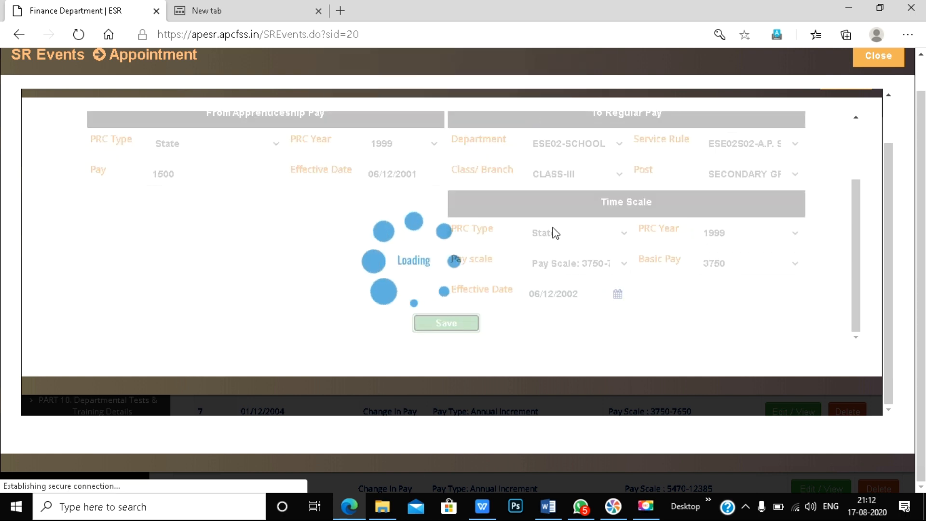
{"action": "left_click", "coordinate": [873, 62]}
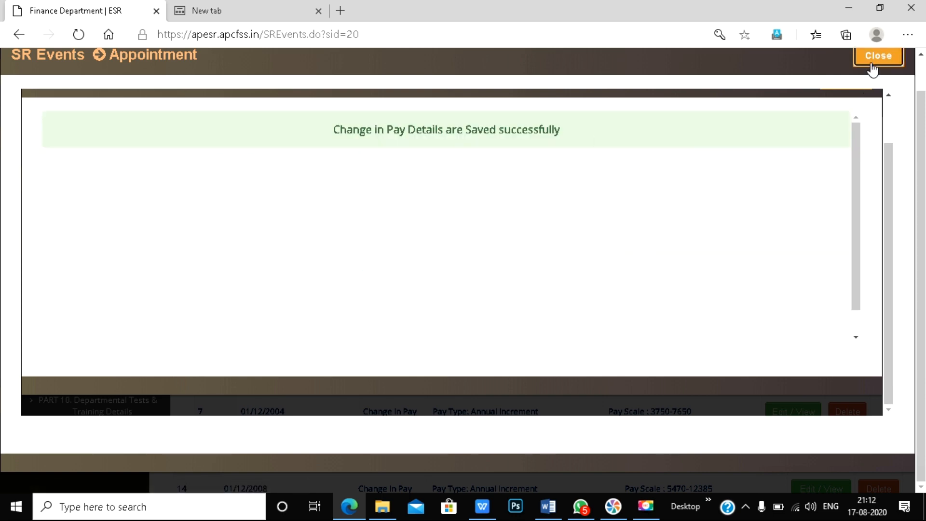
{"action": "left_click", "coordinate": [682, 96]}
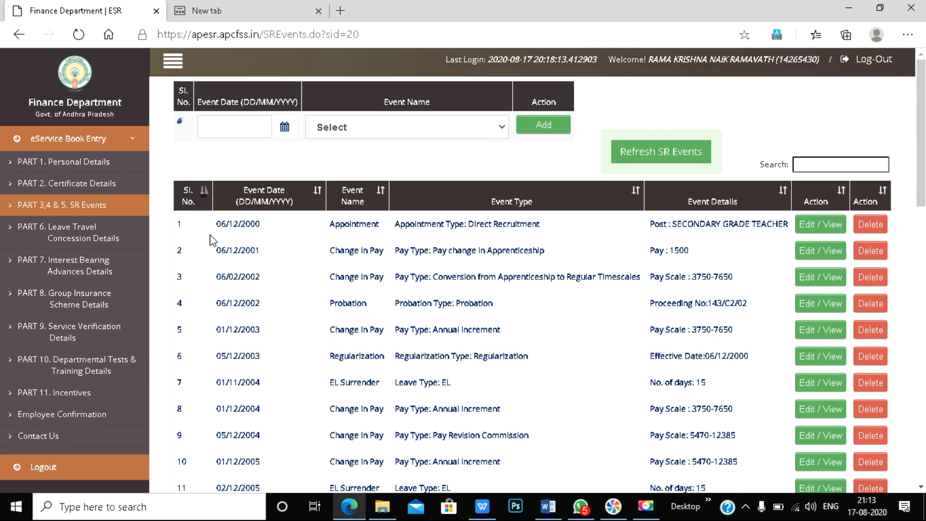
{"action": "left_click", "coordinate": [250, 128]}
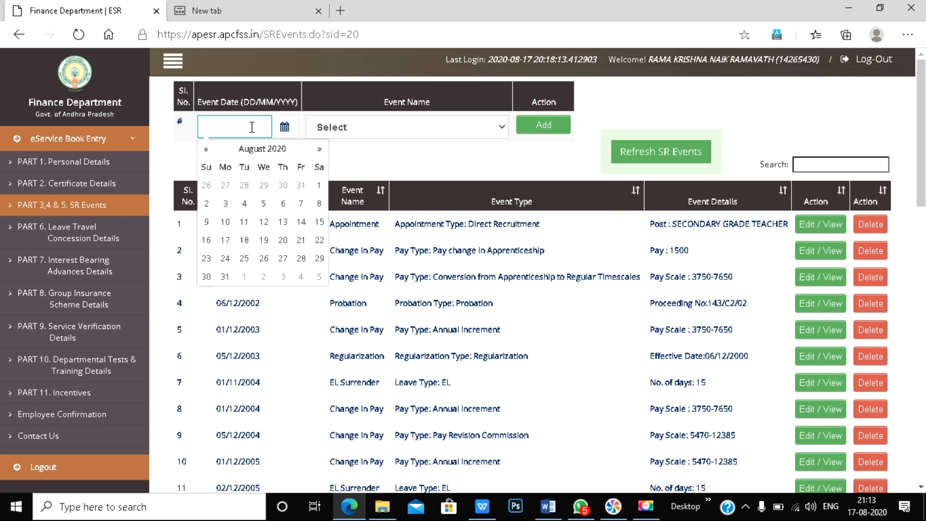
{"action": "type", "text": "01/"}
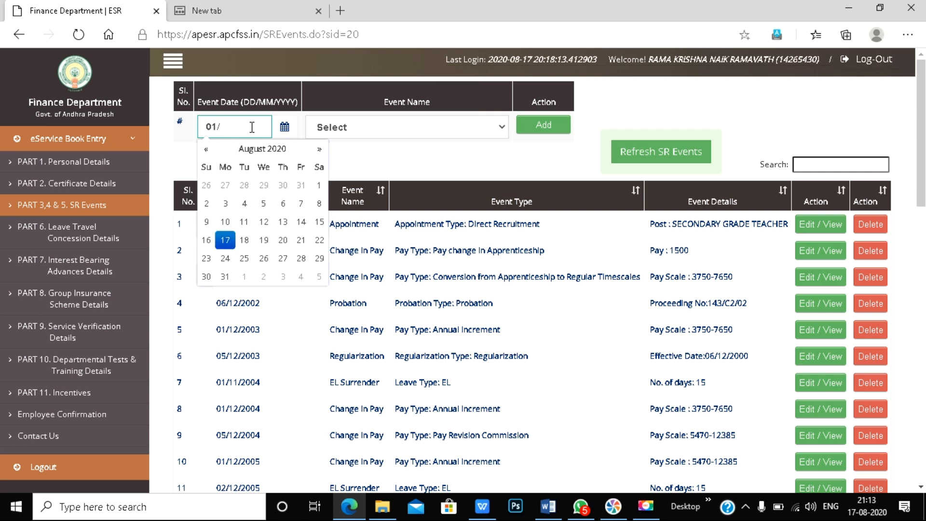
{"action": "type", "text": "12/2"}
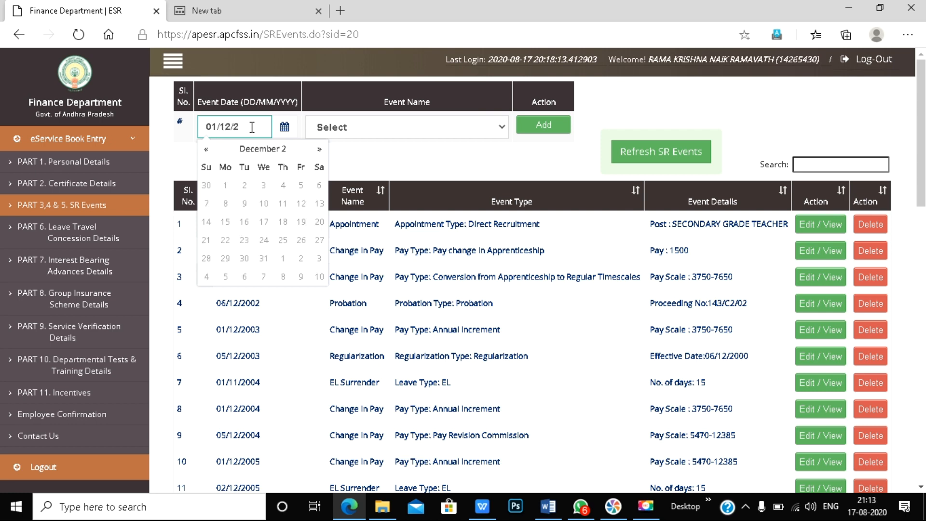
{"action": "type", "text": "003"}
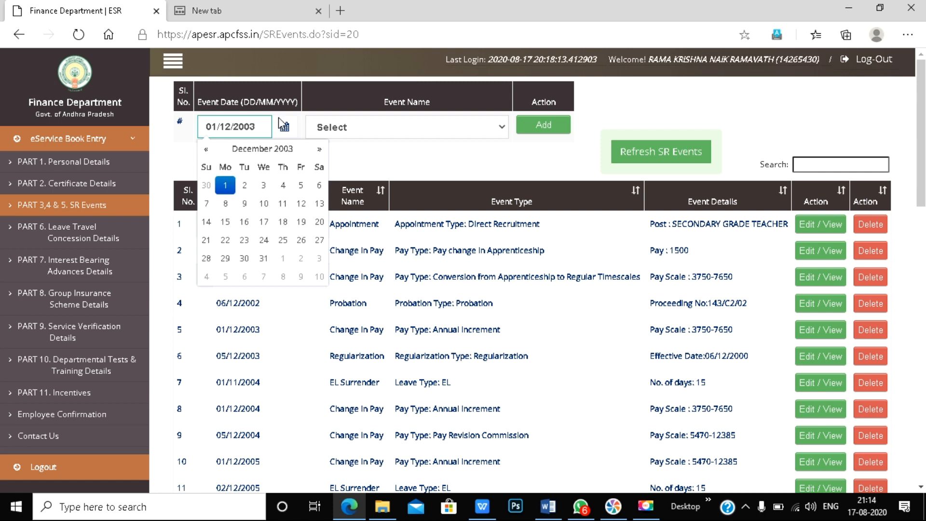
{"action": "left_click", "coordinate": [372, 128]}
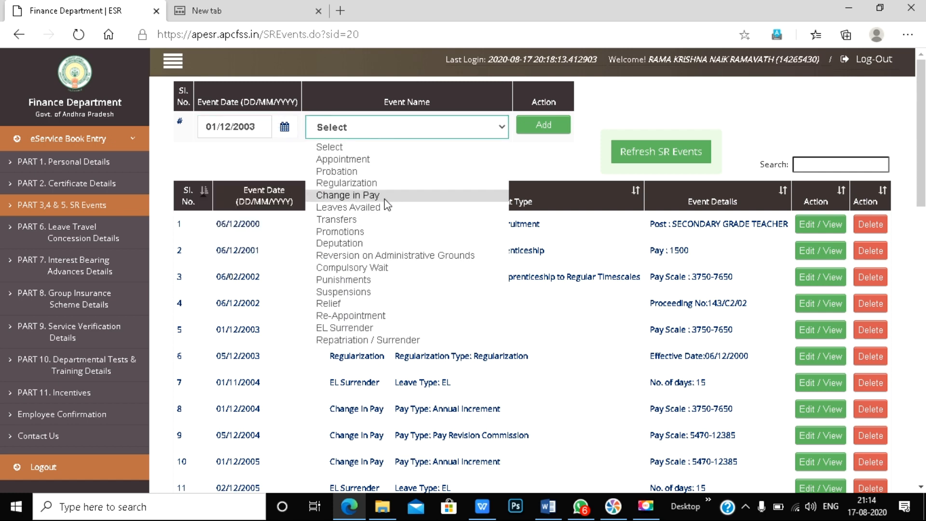
{"action": "left_click", "coordinate": [379, 196]}
{"action": "left_click", "coordinate": [544, 125]}
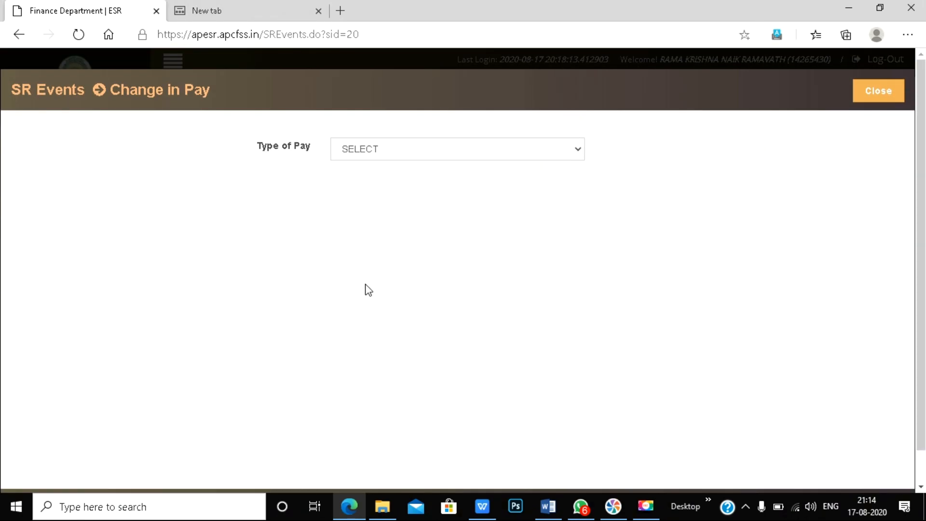
{"action": "left_click", "coordinate": [438, 157]}
{"action": "left_click", "coordinate": [415, 181]}
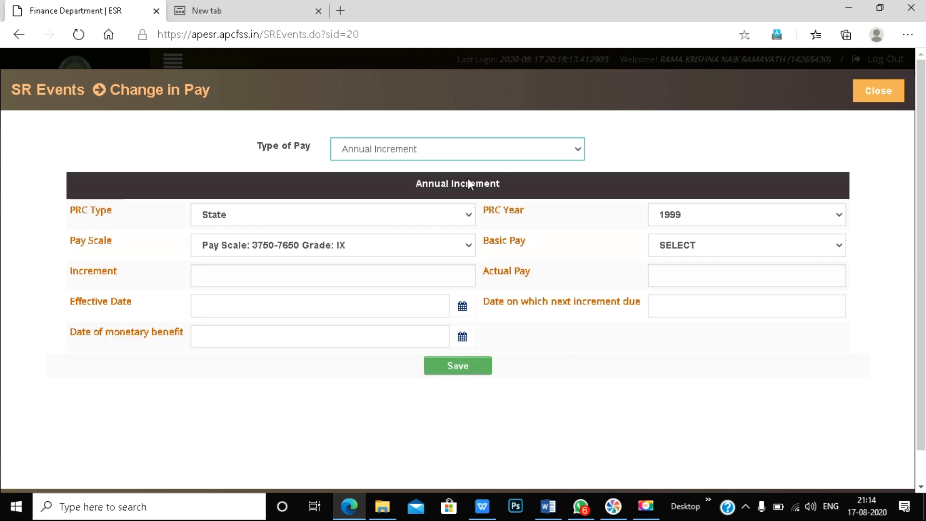
{"action": "left_click", "coordinate": [882, 101]}
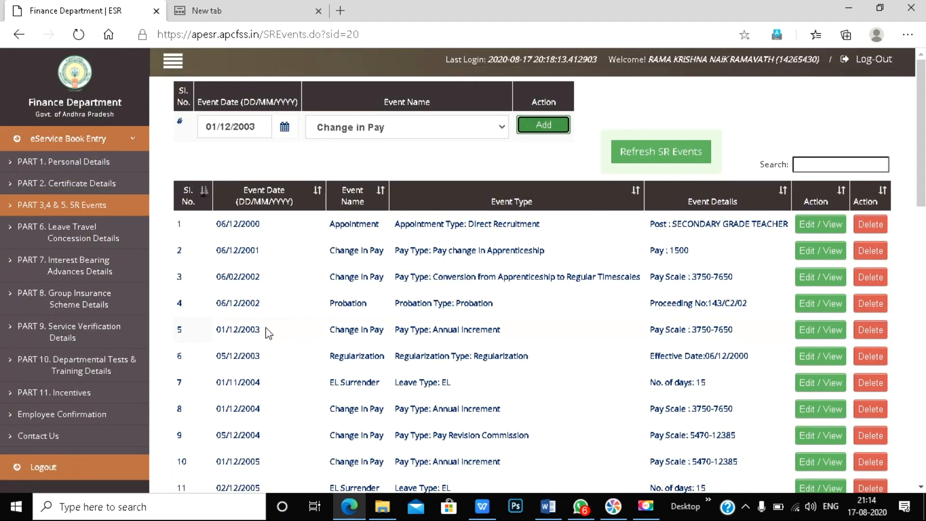
- Resave the existing 01/12/2003 Annual Increment event and review the details of the first 01/12/2004 Annual Increment event
{"action": "left_click", "coordinate": [820, 330]}
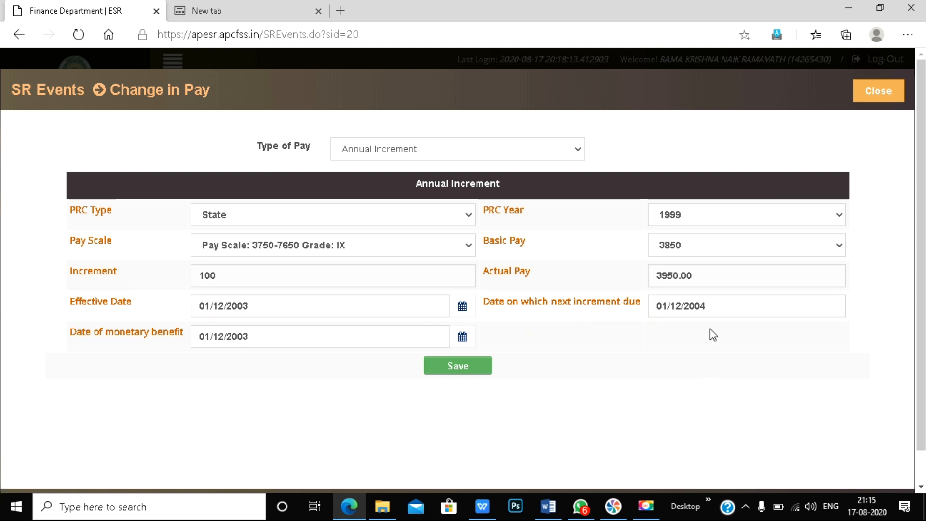
{"action": "left_click", "coordinate": [475, 370]}
{"action": "left_click", "coordinate": [526, 110]}
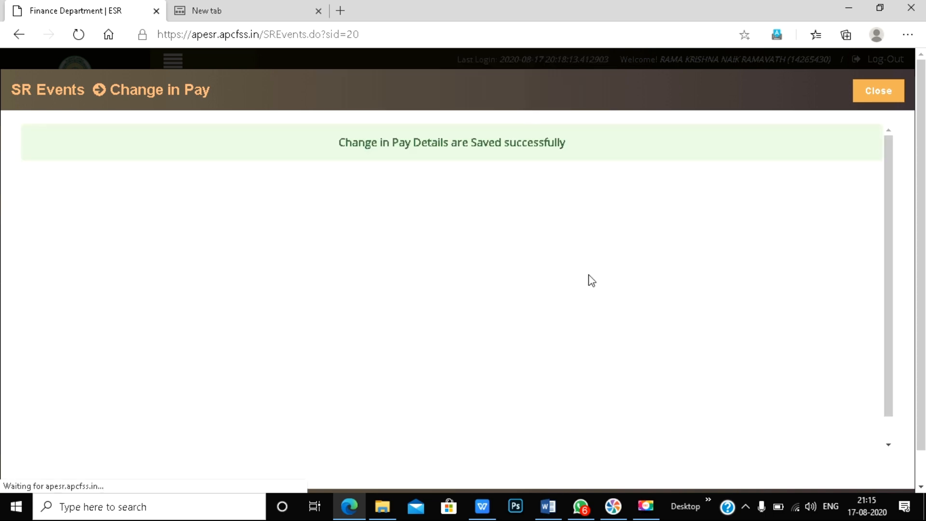
{"action": "left_click", "coordinate": [887, 94]}
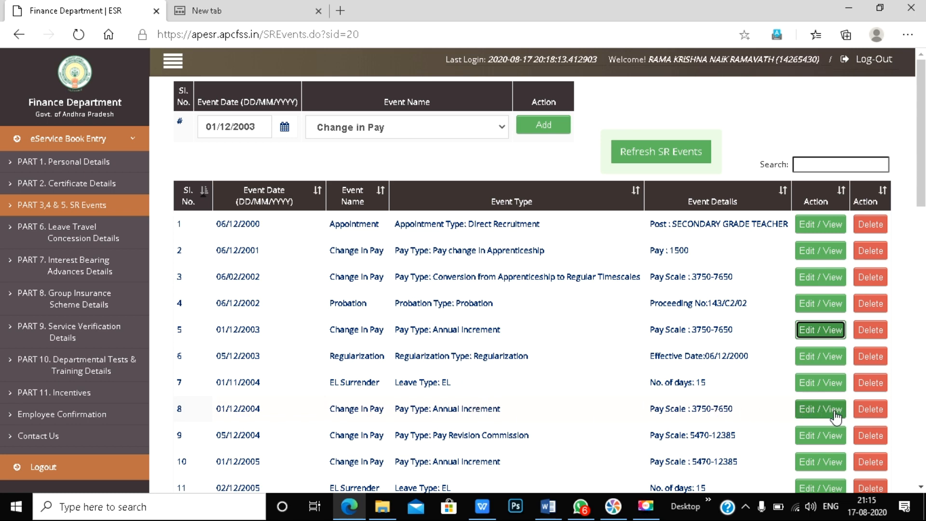
{"action": "left_click", "coordinate": [816, 415]}
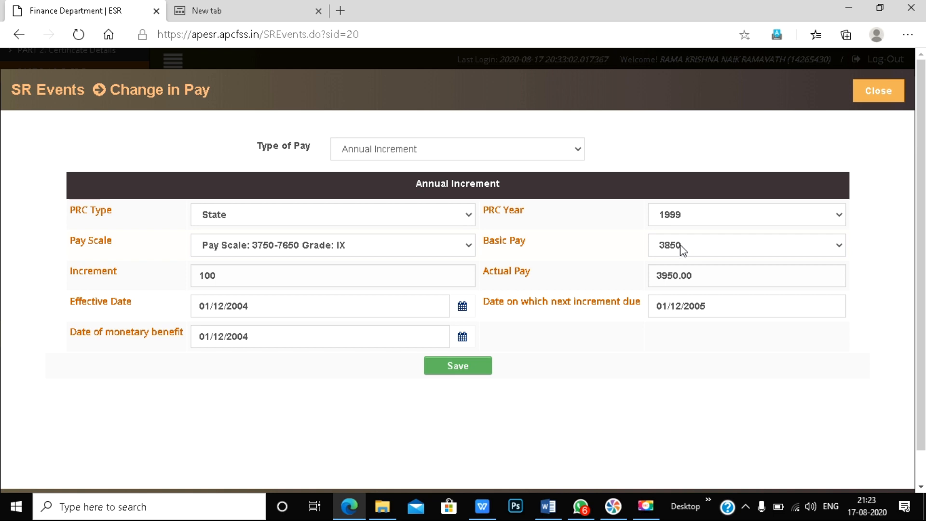
{"action": "left_click", "coordinate": [879, 90]}
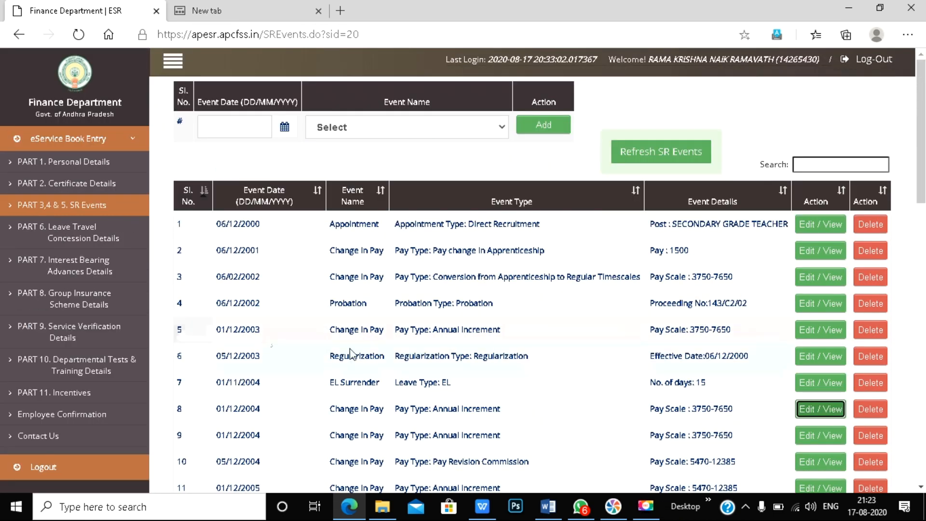
- Edit the 01/12/2003 Annual Increment event to a Basic Pay of 3750, save it and close its form
{"action": "left_click", "coordinate": [812, 333]}
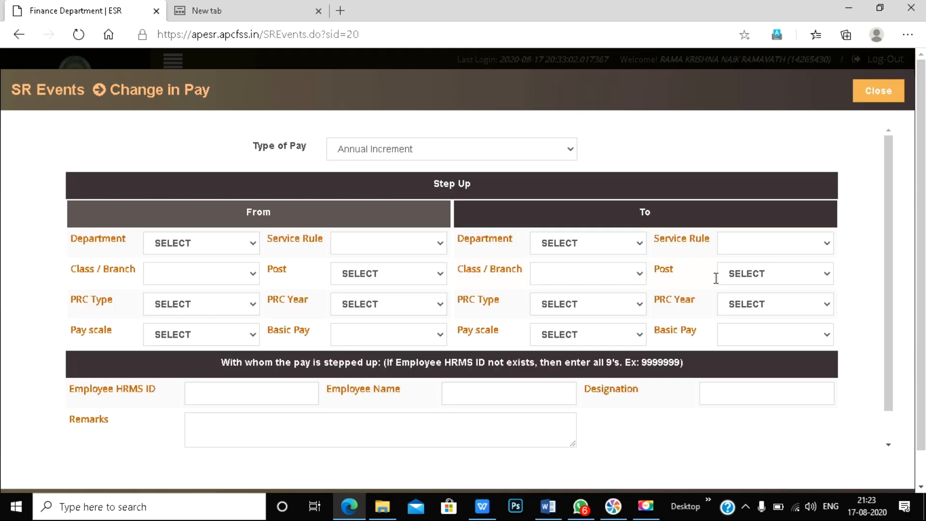
{"action": "left_click", "coordinate": [719, 248]}
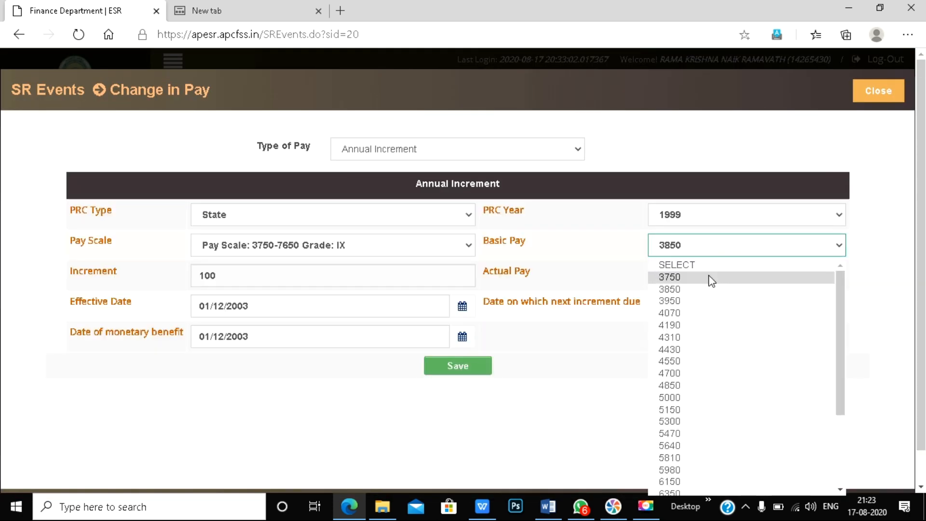
{"action": "left_click", "coordinate": [709, 277]}
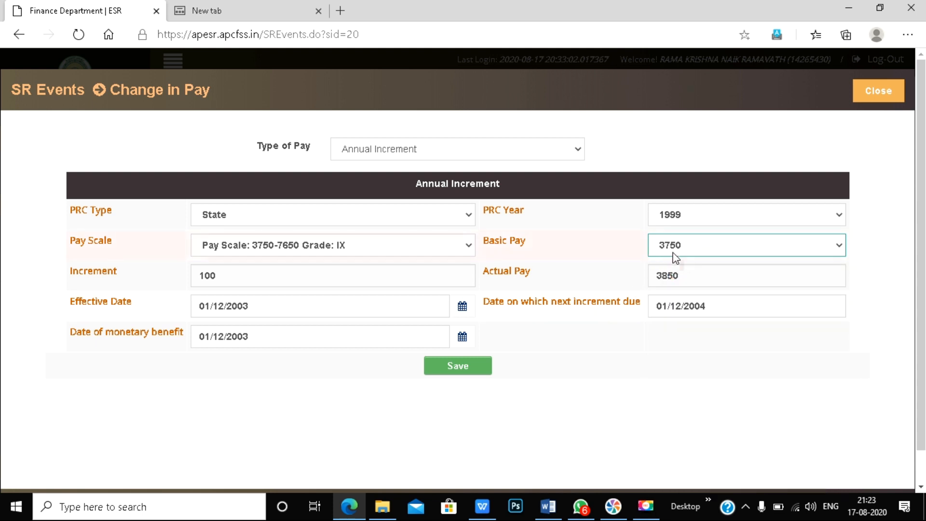
{"action": "left_click", "coordinate": [474, 362]}
{"action": "left_click", "coordinate": [538, 112]}
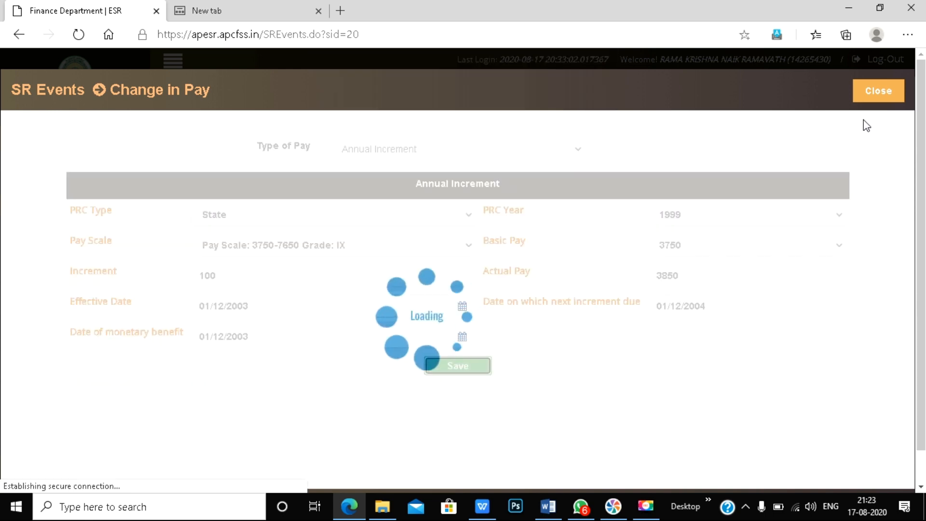
{"action": "left_click", "coordinate": [884, 103]}
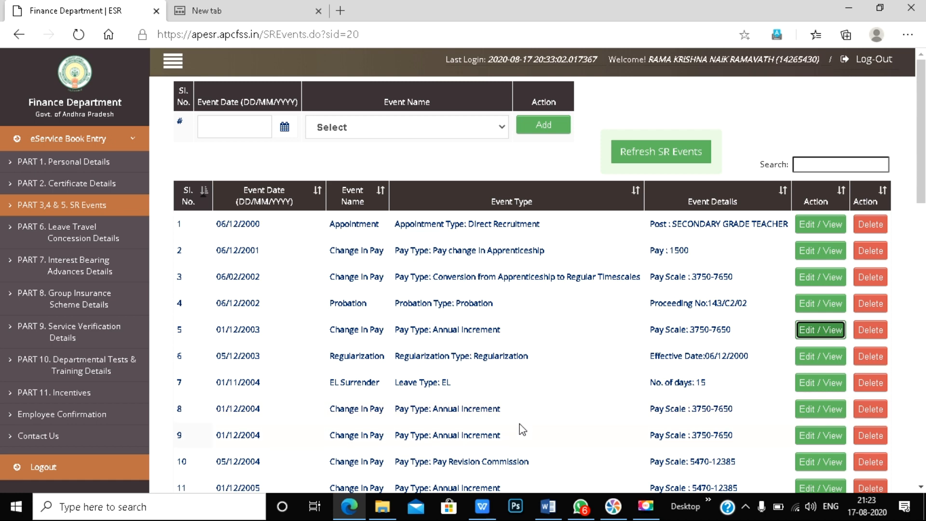
- Open the first 01/12/2004 Annual Increment event, resave its existing details and close its form
{"action": "left_click", "coordinate": [815, 410]}
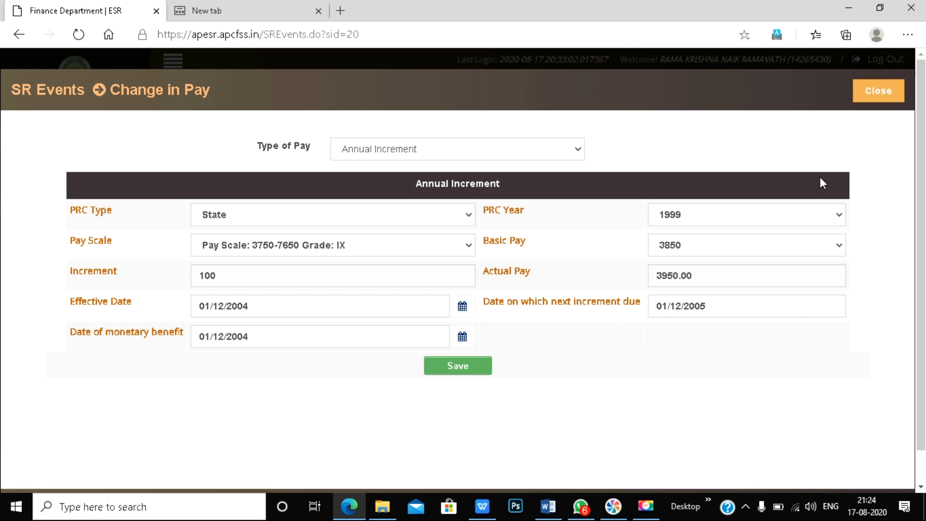
{"action": "left_click", "coordinate": [488, 366]}
{"action": "left_click", "coordinate": [529, 108]}
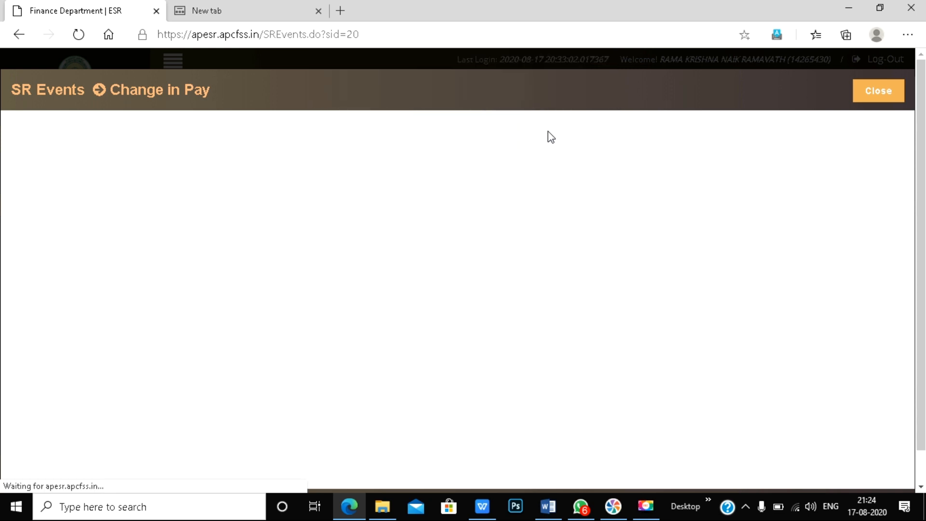
{"action": "left_click", "coordinate": [868, 96]}
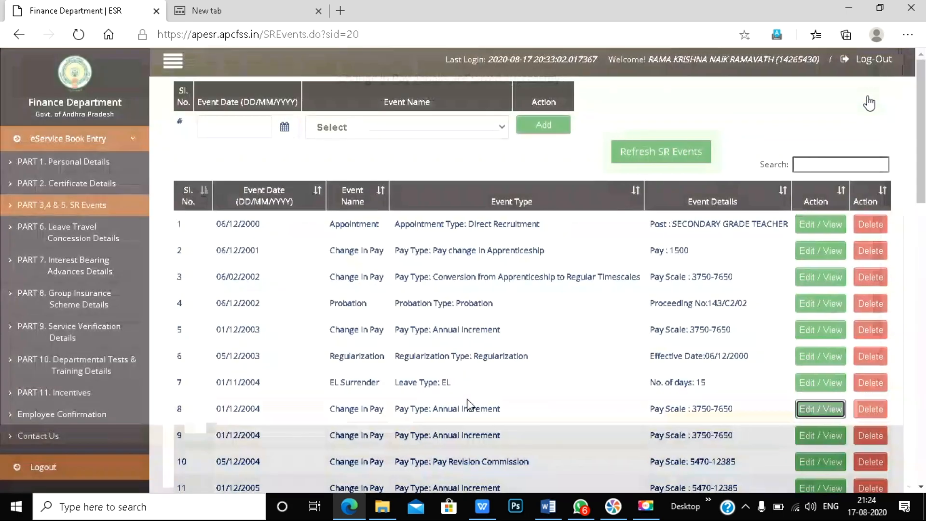
- Delete the second 01/12/2004 Annual Increment event, confirm the deletion and go back to the portal login
{"action": "scroll", "coordinate": [492, 405], "scroll_direction": "down", "scroll_amount": 3}
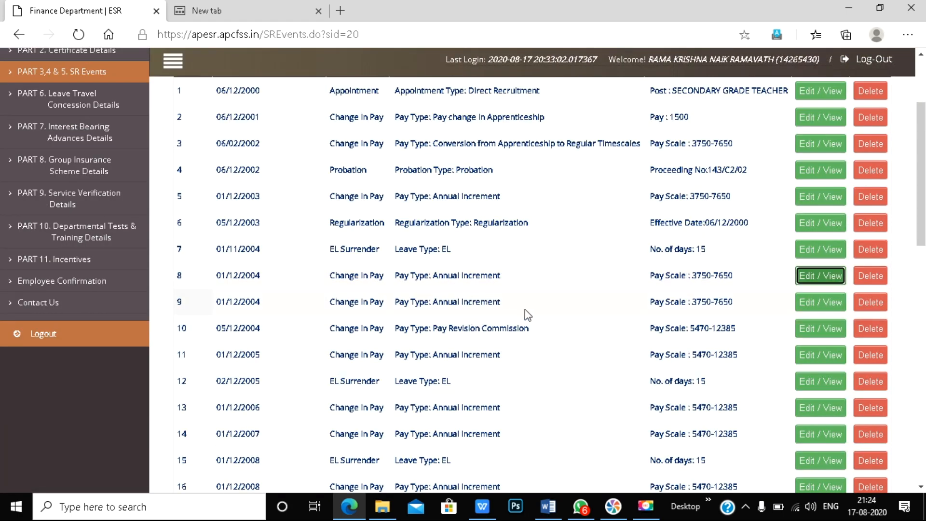
{"action": "left_click", "coordinate": [871, 302]}
{"action": "left_click", "coordinate": [531, 108]}
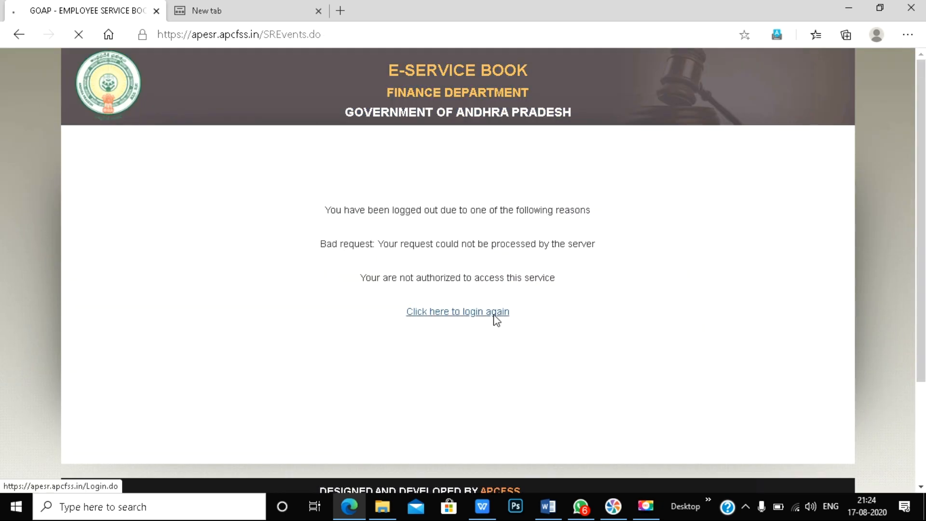
{"action": "left_click", "coordinate": [494, 315]}
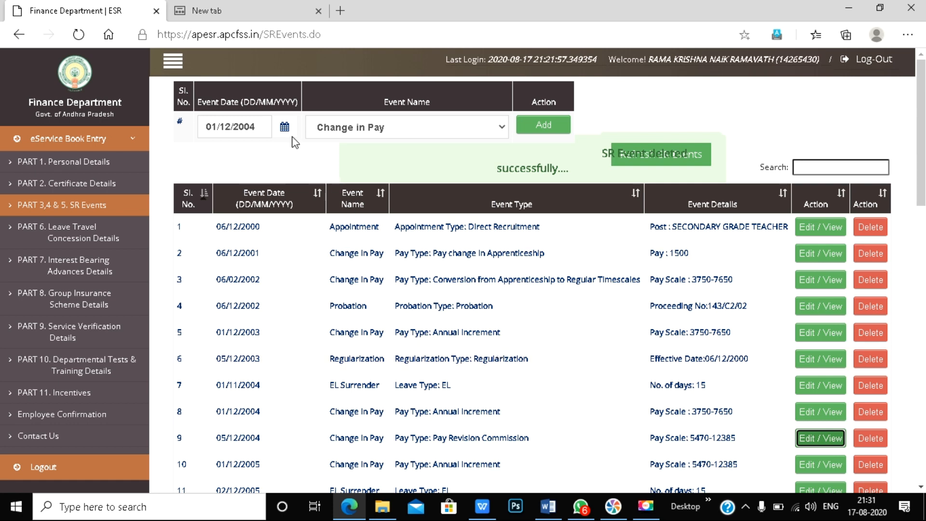
- Add a Change in Pay event dated 01/12/2005 and choose Pay Revision Commission as the type of pay
{"action": "left_click", "coordinate": [264, 128]}
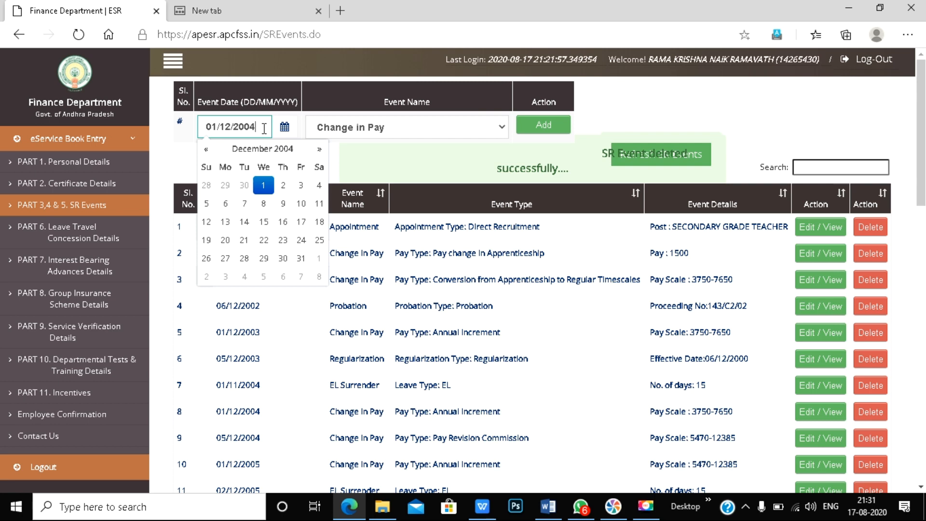
{"action": "key", "text": "BackSpace"}
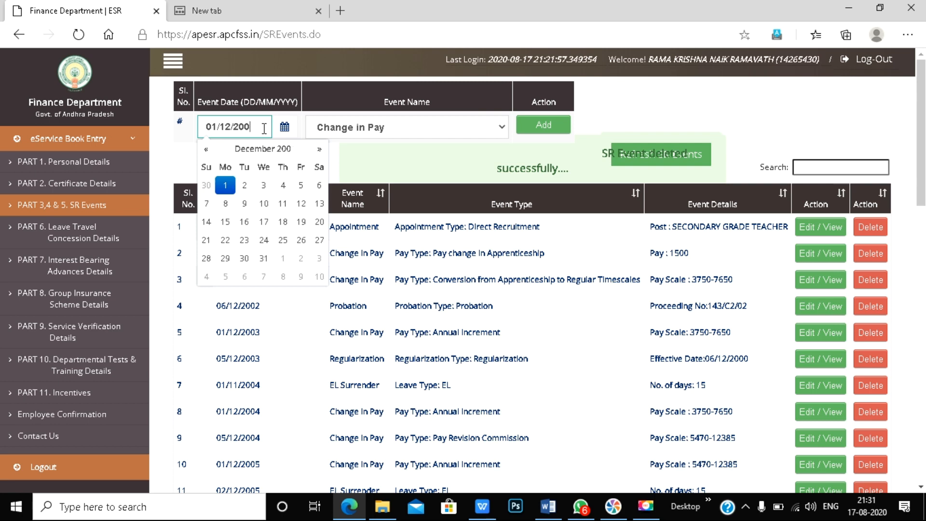
{"action": "type", "text": "5"}
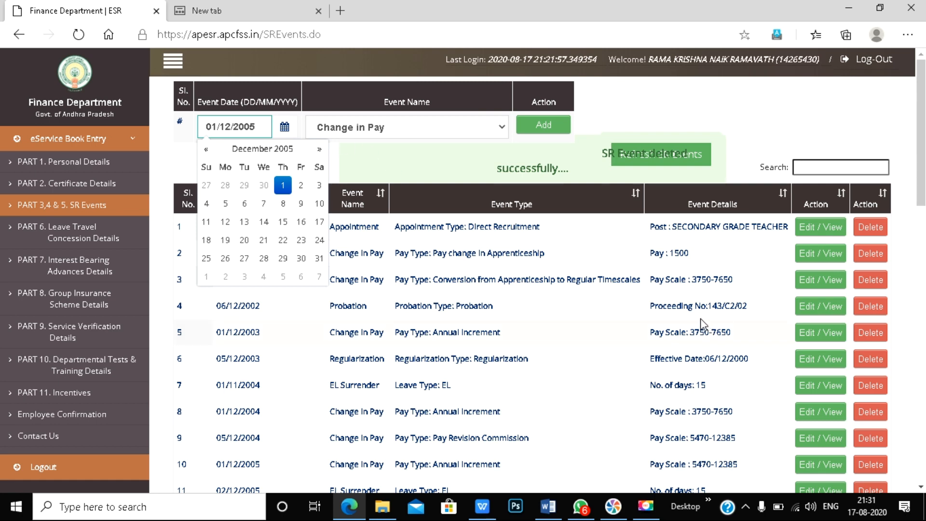
{"action": "left_click", "coordinate": [390, 168]}
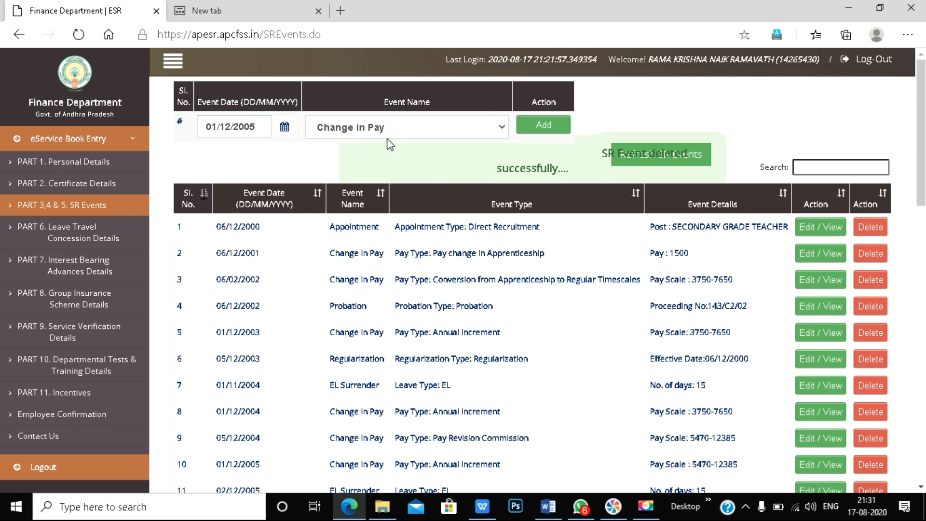
{"action": "left_click", "coordinate": [539, 131]}
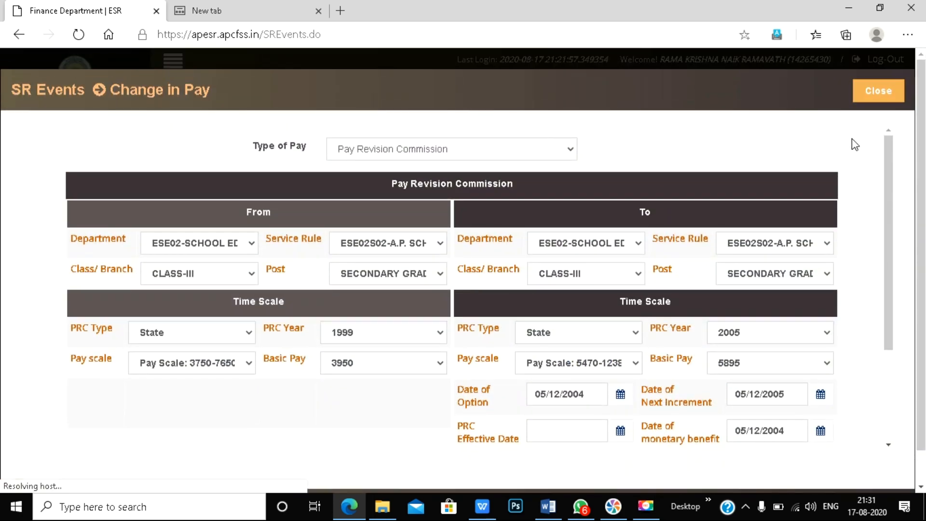
{"action": "left_click", "coordinate": [500, 156]}
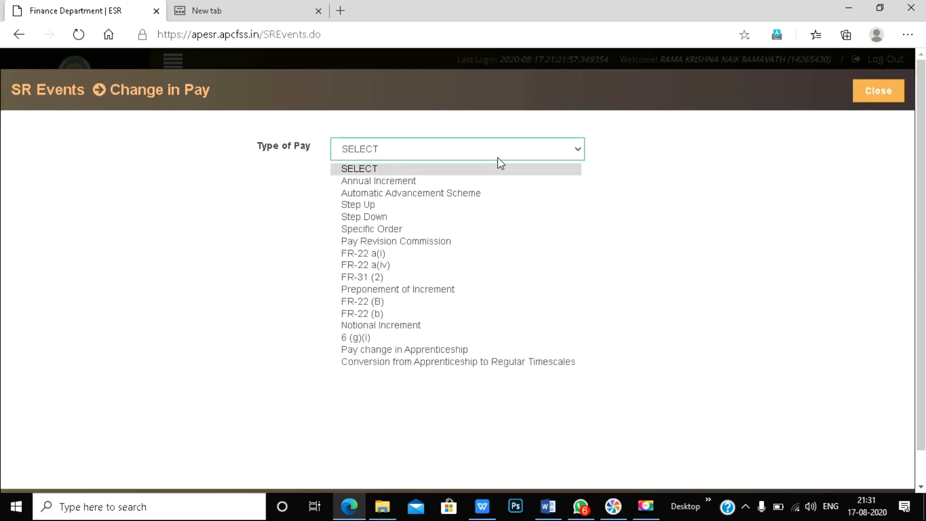
{"action": "left_click", "coordinate": [484, 242]}
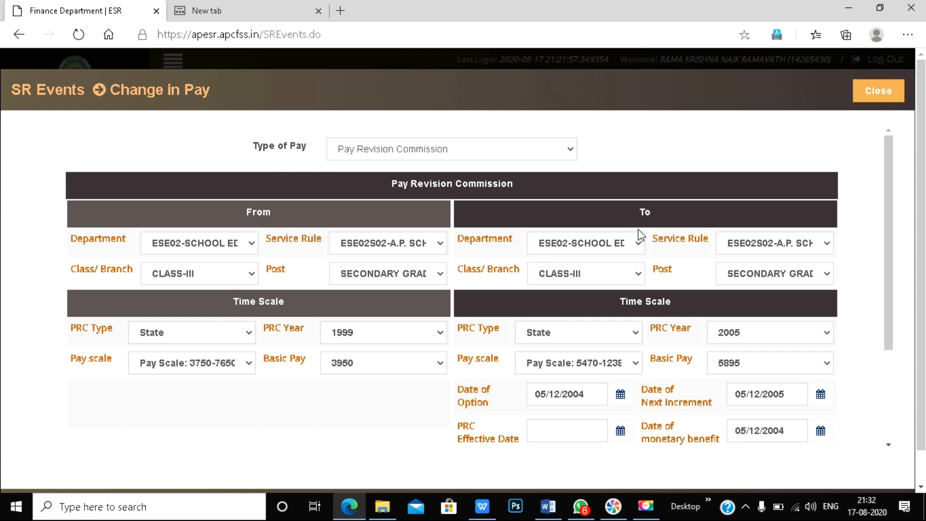
- In the To time scale, choose pay scale 5470-12385 Grade IX and set the Date of Option to 01/12/2004
{"action": "scroll", "coordinate": [647, 234], "scroll_direction": "down", "scroll_amount": 1}
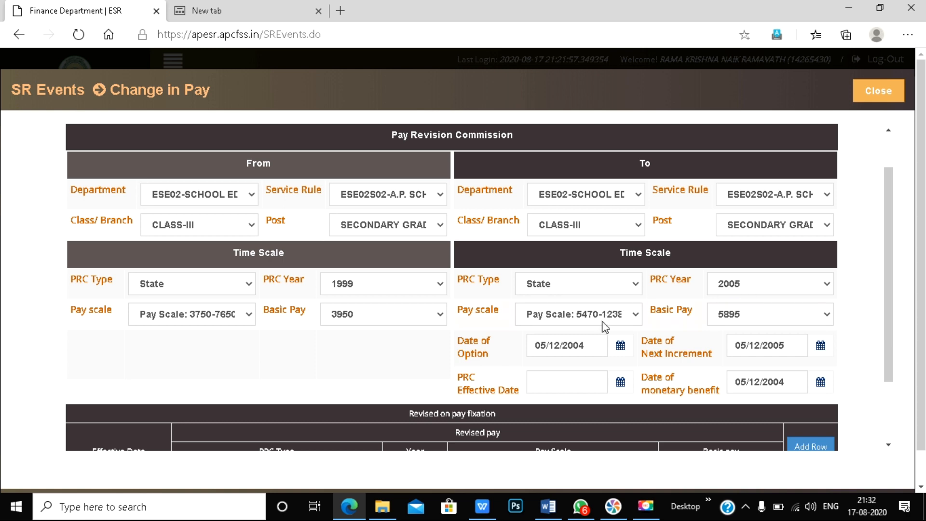
{"action": "left_click", "coordinate": [636, 314]}
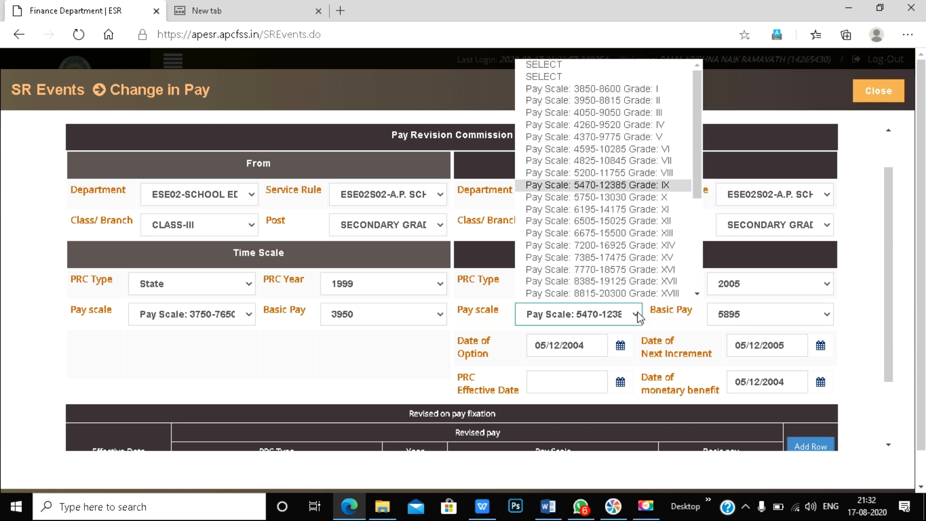
{"action": "left_click", "coordinate": [637, 186]}
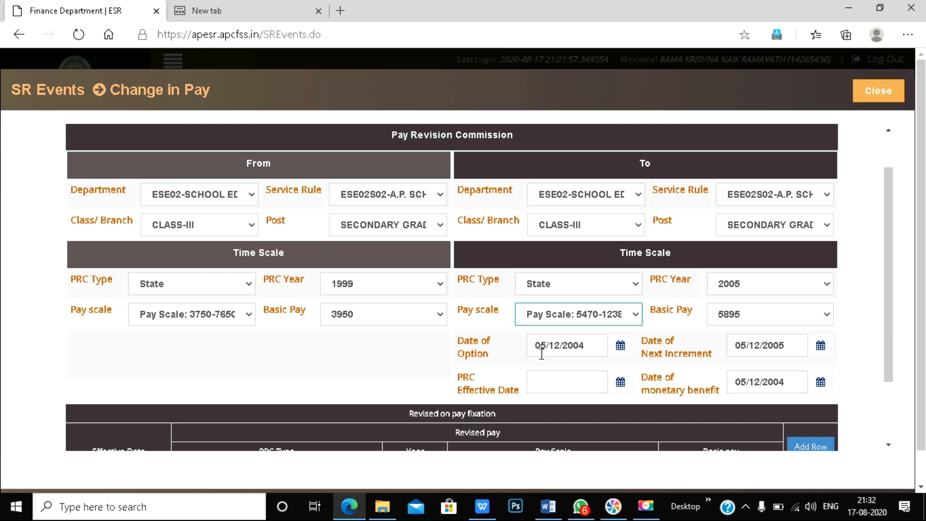
{"action": "scroll", "coordinate": [542, 353], "scroll_direction": "down", "scroll_amount": 1}
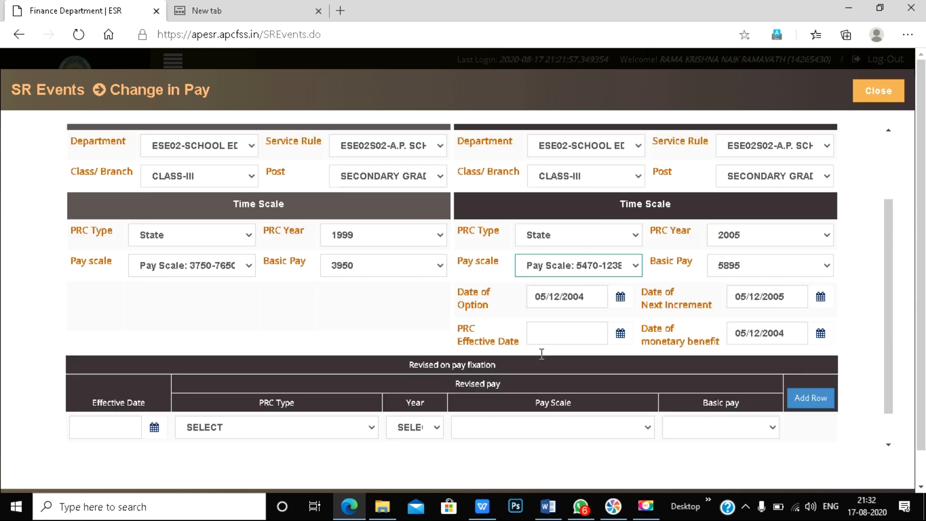
{"action": "left_click", "coordinate": [548, 296]}
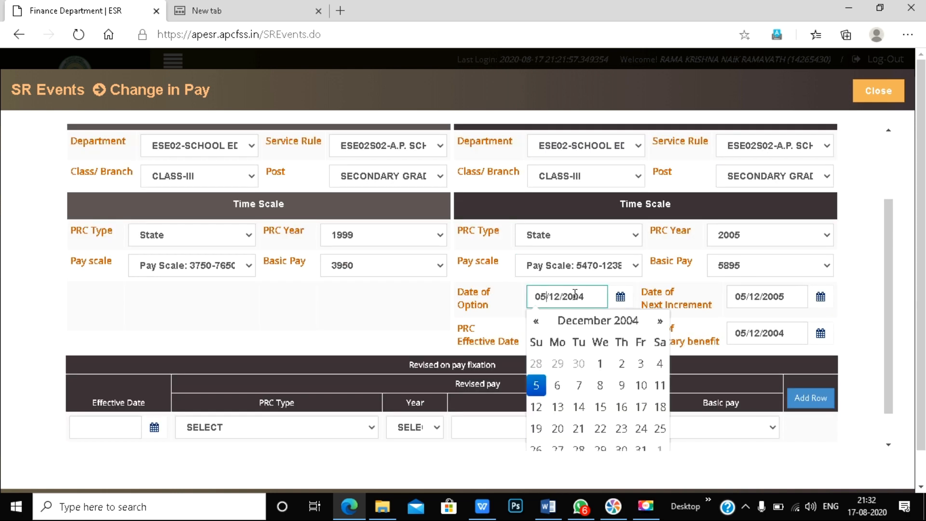
{"action": "key", "text": "BackSpace"}
{"action": "type", "text": "1"}
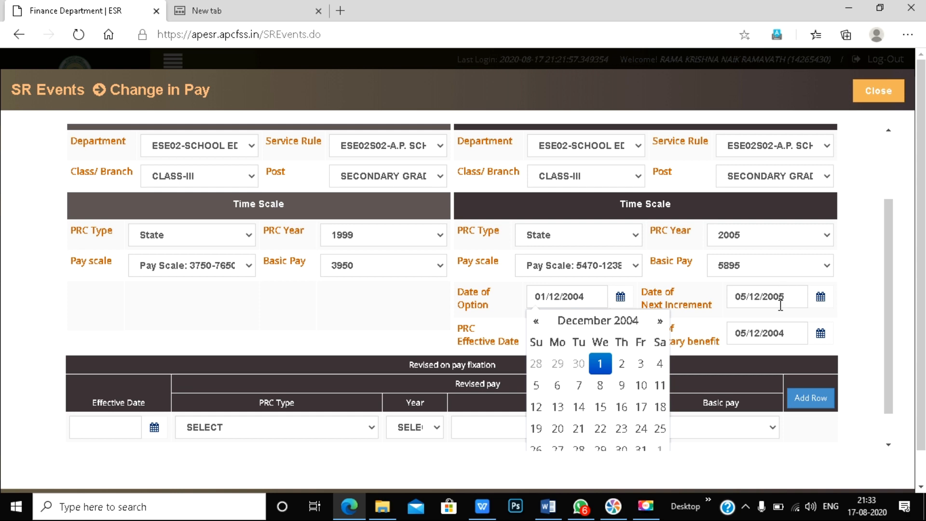
{"action": "left_click", "coordinate": [723, 322]}
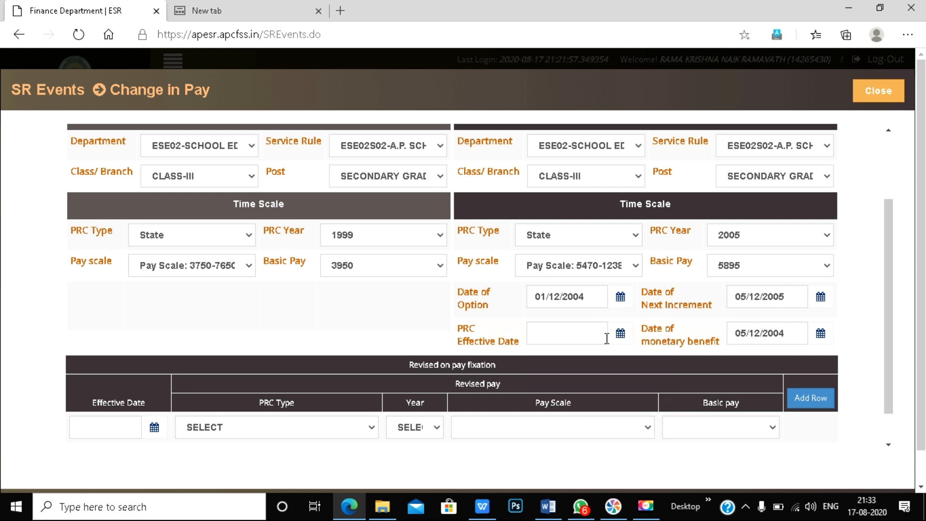
- Set the PRC Effective Date to 01/12/2003 and the Date of monetary benefit to 01/12/2004
{"action": "scroll", "coordinate": [604, 339], "scroll_direction": "down", "scroll_amount": 1}
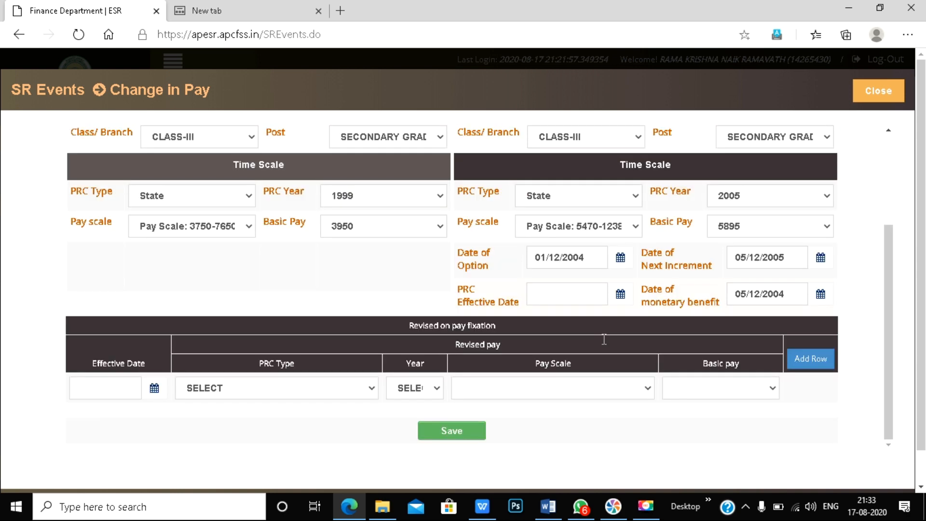
{"action": "left_click", "coordinate": [584, 297]}
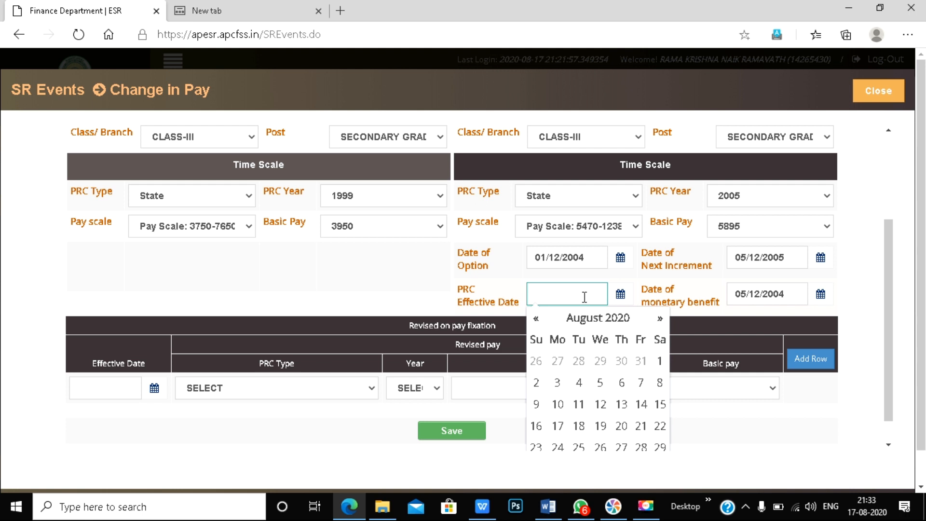
{"action": "type", "text": "01/12/"}
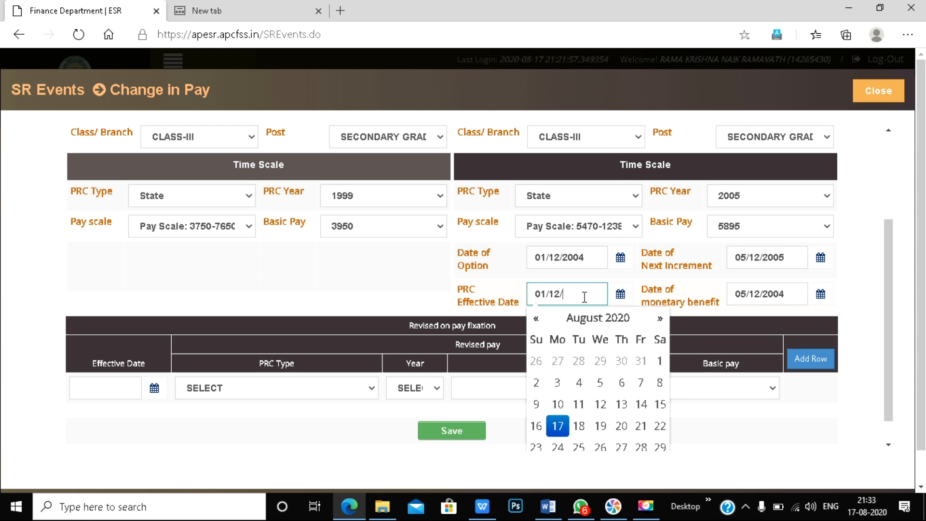
{"action": "type", "text": "2003"}
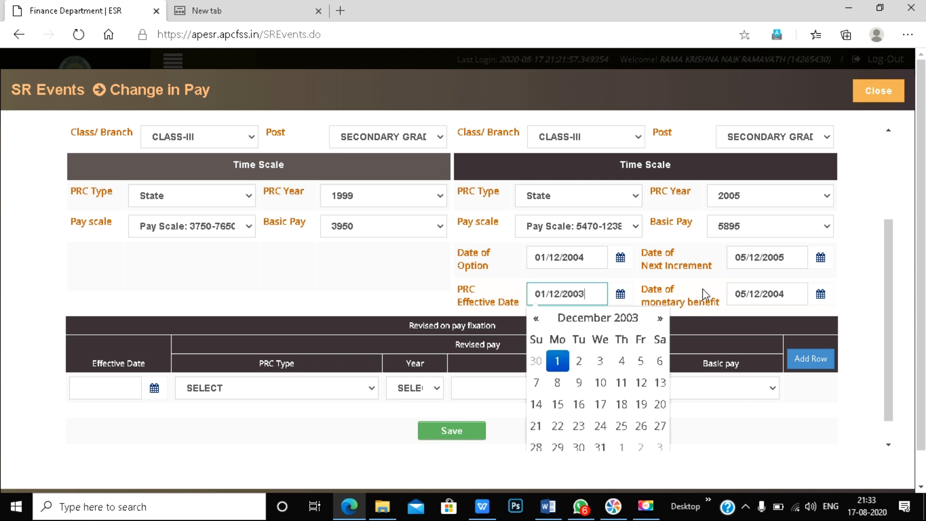
{"action": "left_click", "coordinate": [702, 289]}
{"action": "left_click", "coordinate": [746, 296]}
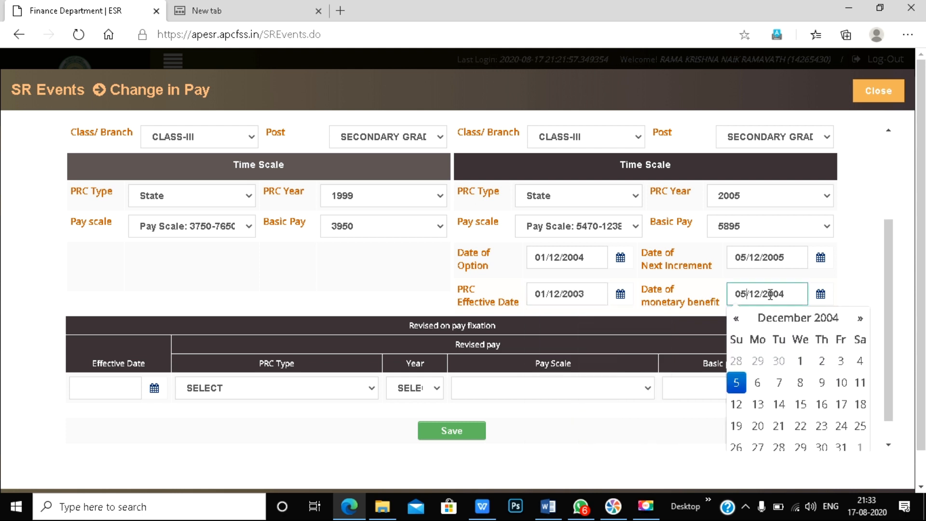
{"action": "key", "text": "BackSpace"}
{"action": "type", "text": "1"}
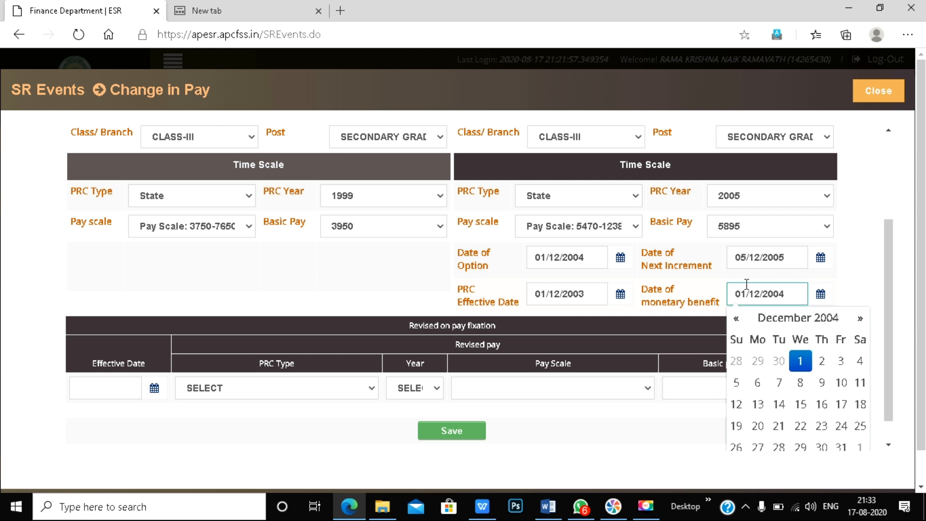
{"action": "left_click", "coordinate": [706, 292]}
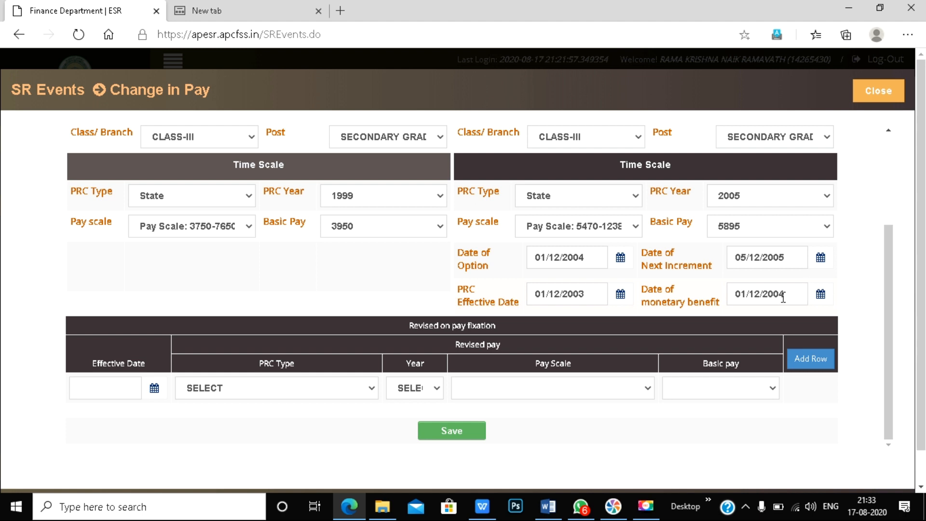
- Fill the Revised on pay fixation row with Effective Date 01/12/2003, PRC Type State and Year 2005
{"action": "scroll", "coordinate": [724, 295], "scroll_direction": "down", "scroll_amount": 1}
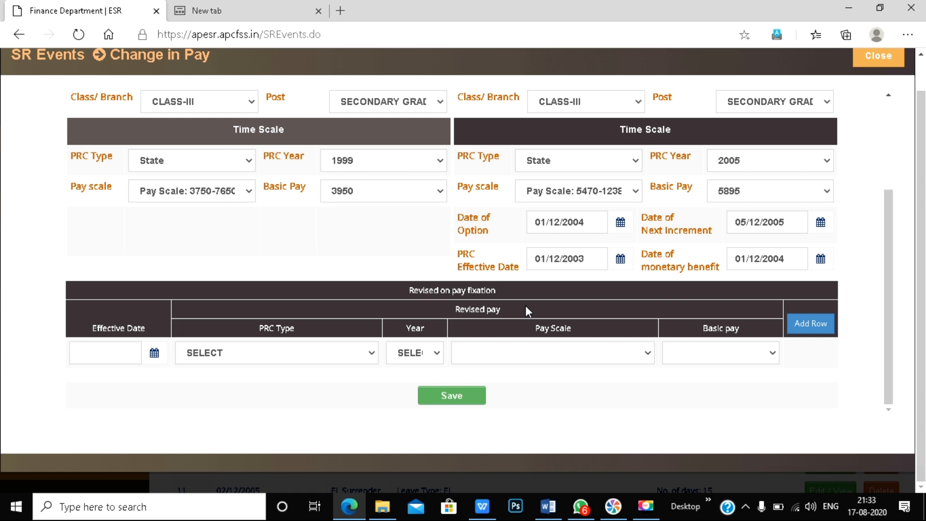
{"action": "left_click", "coordinate": [525, 353]}
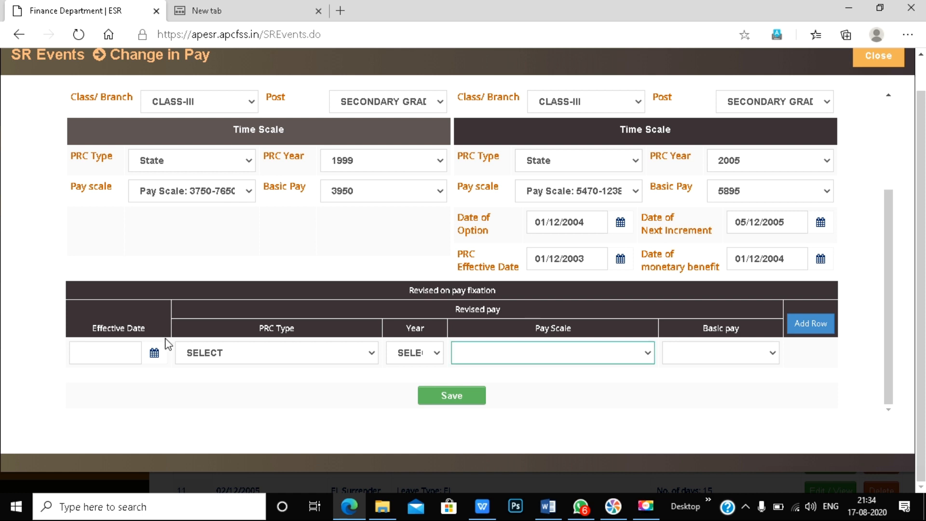
{"action": "left_click", "coordinate": [154, 355]}
{"action": "left_click", "coordinate": [134, 354]}
{"action": "type", "text": "01/12/"}
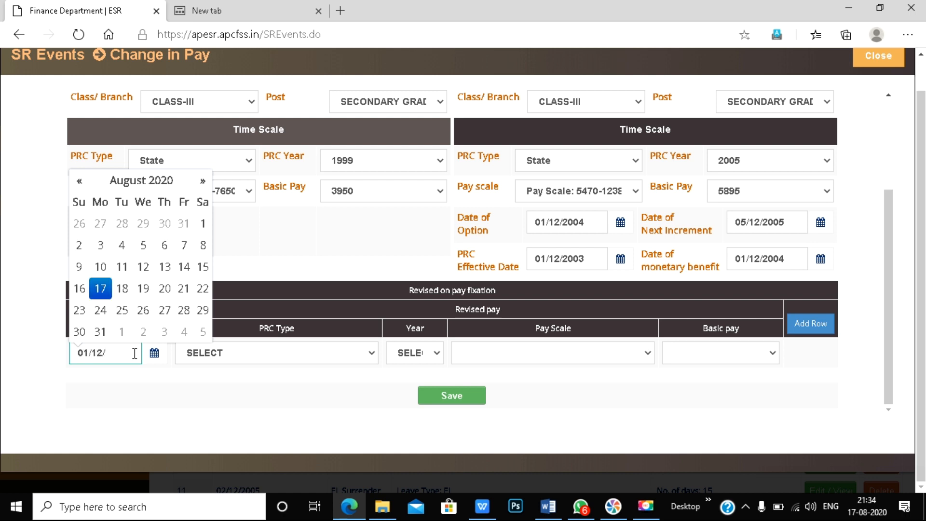
{"action": "type", "text": "2003"}
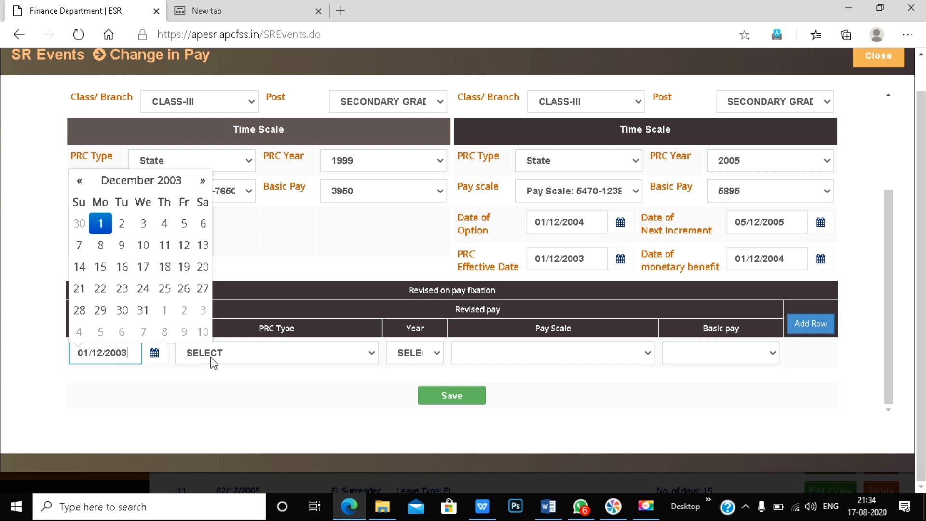
{"action": "left_click", "coordinate": [265, 357]}
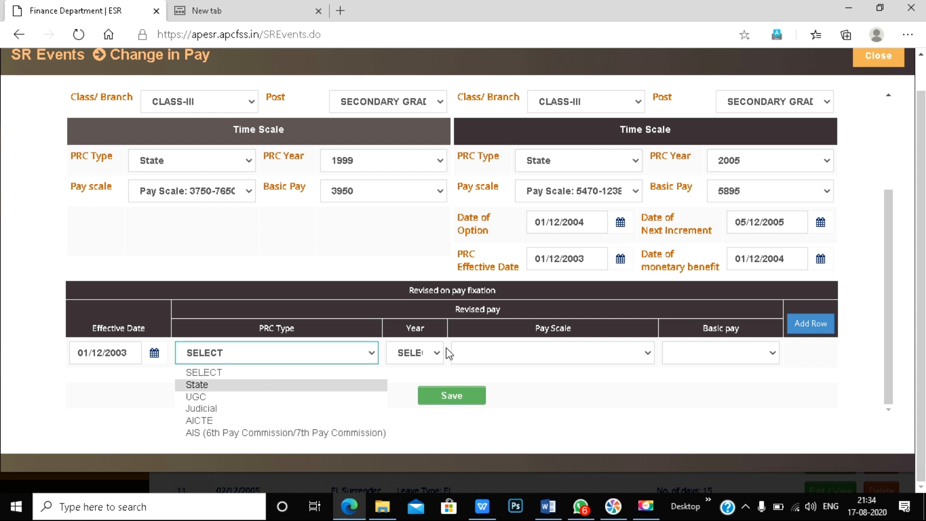
{"action": "key", "text": "Return"}
{"action": "left_click", "coordinate": [425, 357]}
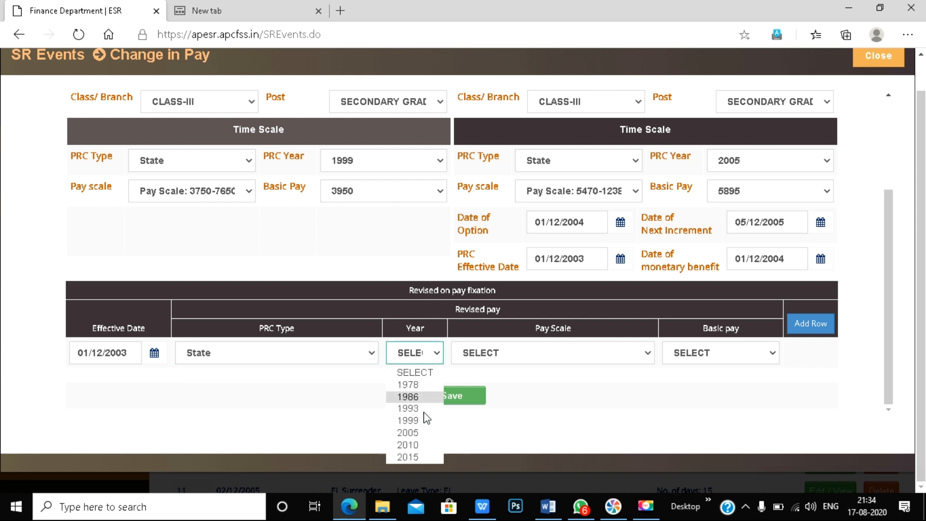
{"action": "left_click", "coordinate": [424, 435]}
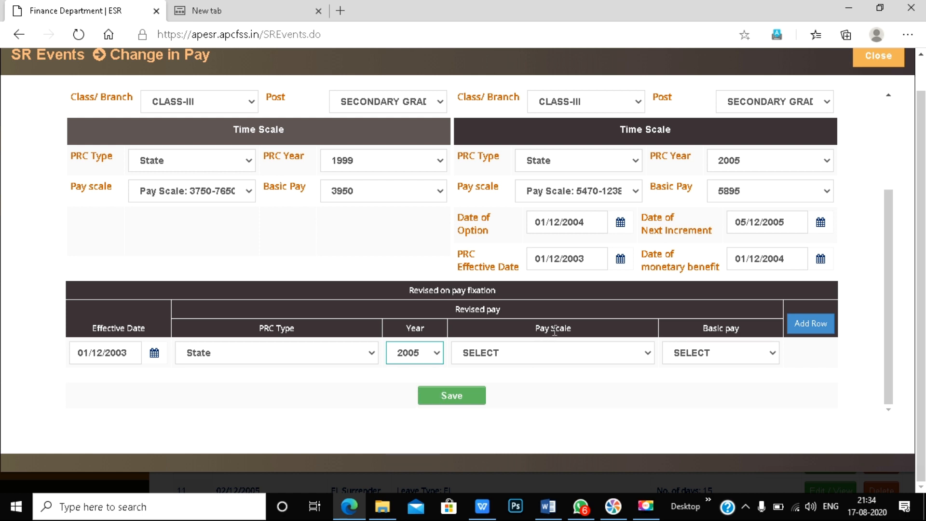
- Set the pay fixation row's Pay Scale to 5470-12385 Grade IX and its Basic Pay to 5895
{"action": "left_click", "coordinate": [538, 363]}
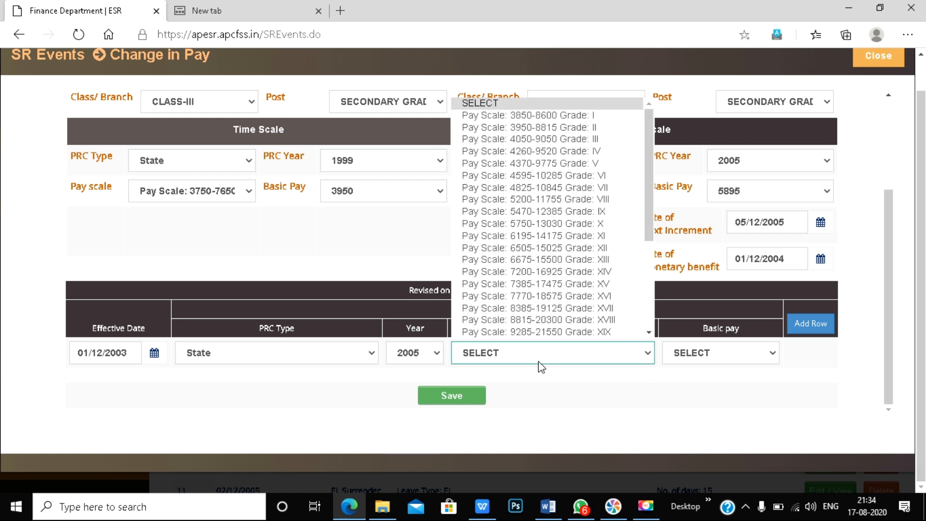
{"action": "left_click", "coordinate": [558, 214]}
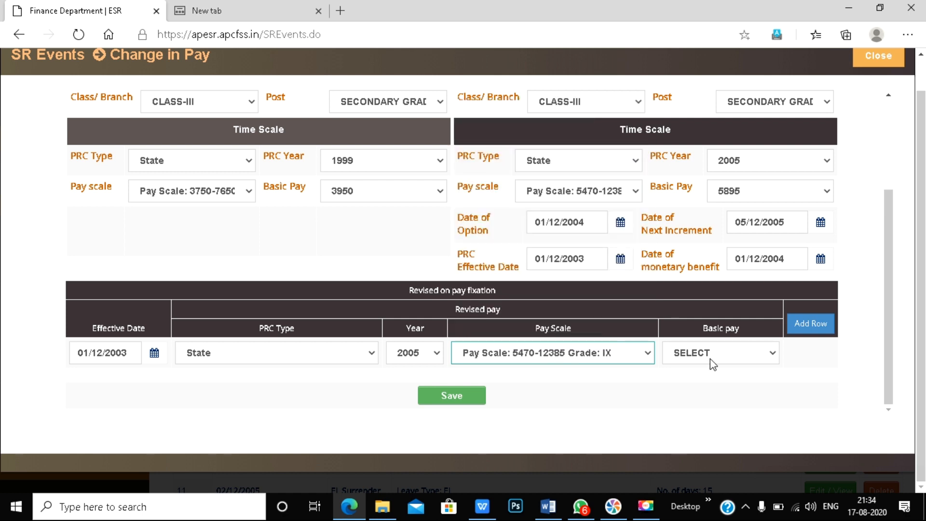
{"action": "left_click", "coordinate": [712, 359]}
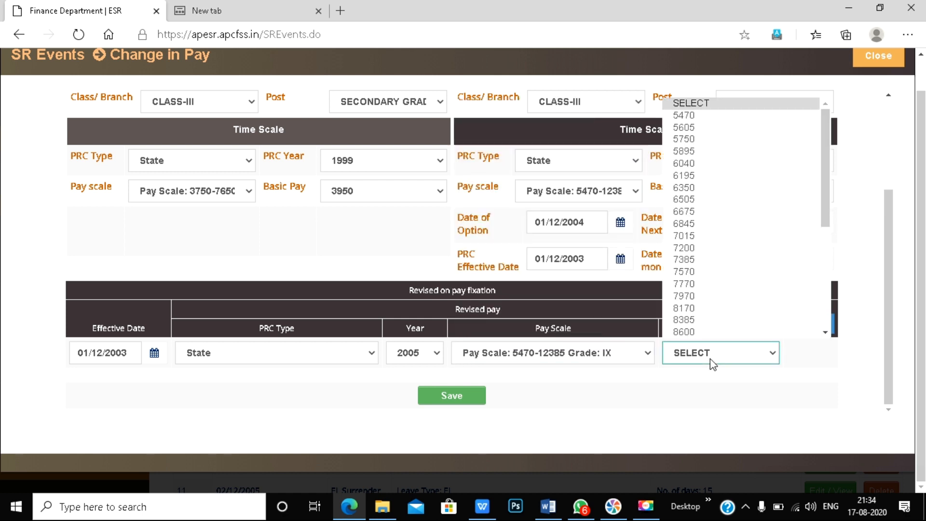
{"action": "left_click", "coordinate": [698, 154]}
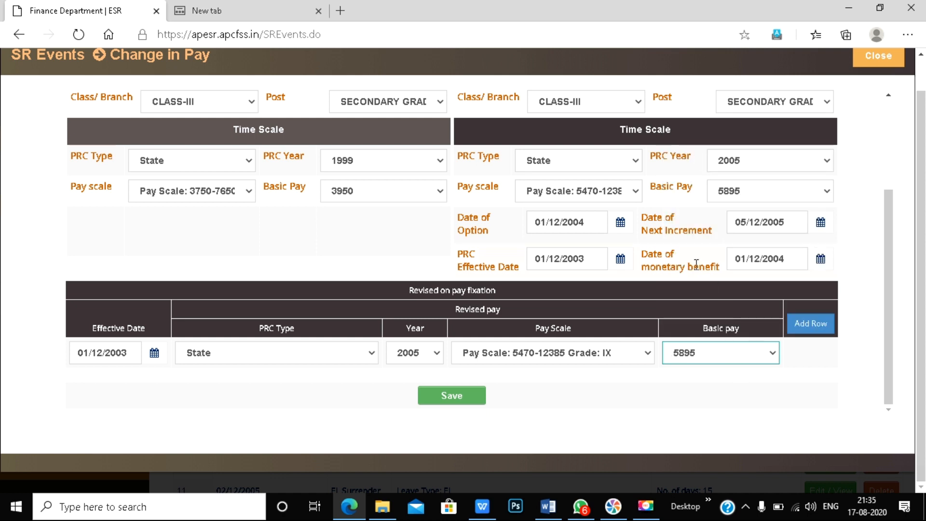
- Set the Date of monetary benefit in the To time scale to 01/12/2005
{"action": "left_click", "coordinate": [796, 261]}
{"action": "key", "text": "BackSpace"}
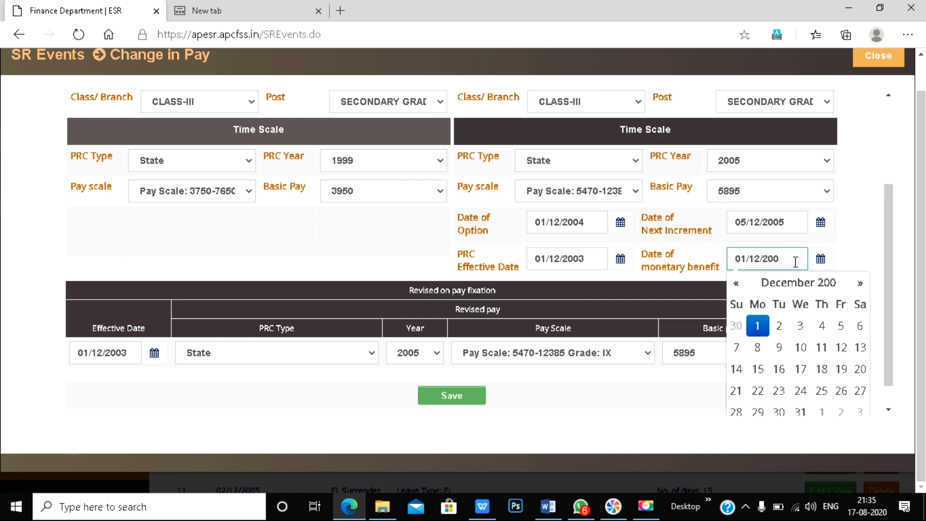
{"action": "type", "text": "5"}
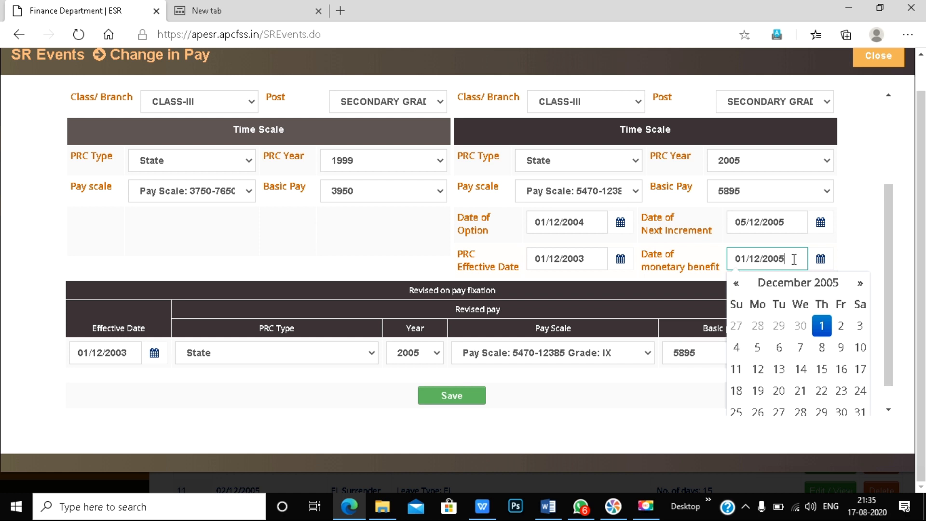
{"action": "left_click", "coordinate": [704, 259]}
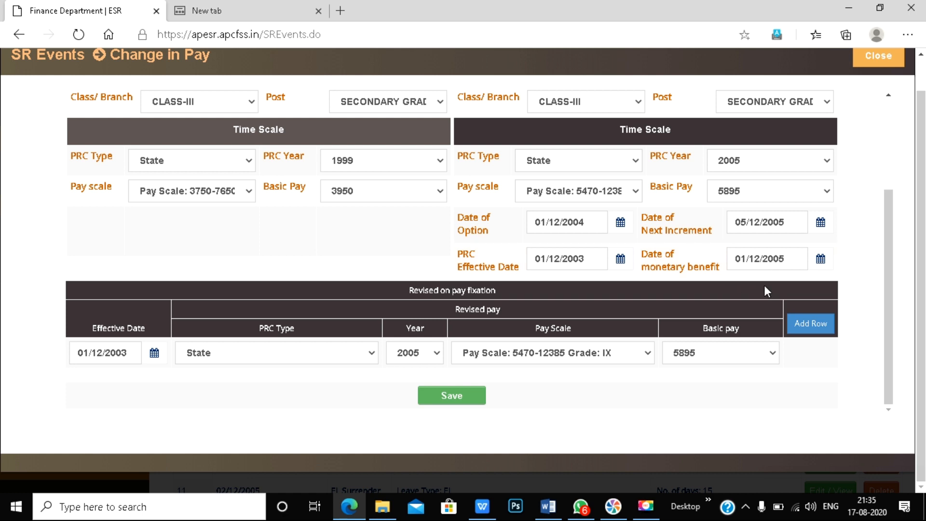
- Save and submit the pay revision details and return to the SR Events list
{"action": "left_click", "coordinate": [471, 396]}
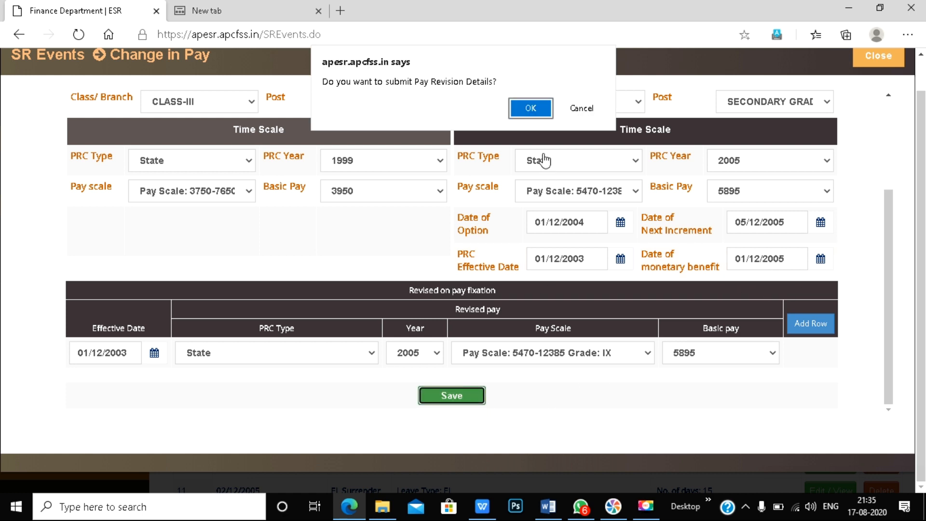
{"action": "left_click", "coordinate": [530, 110]}
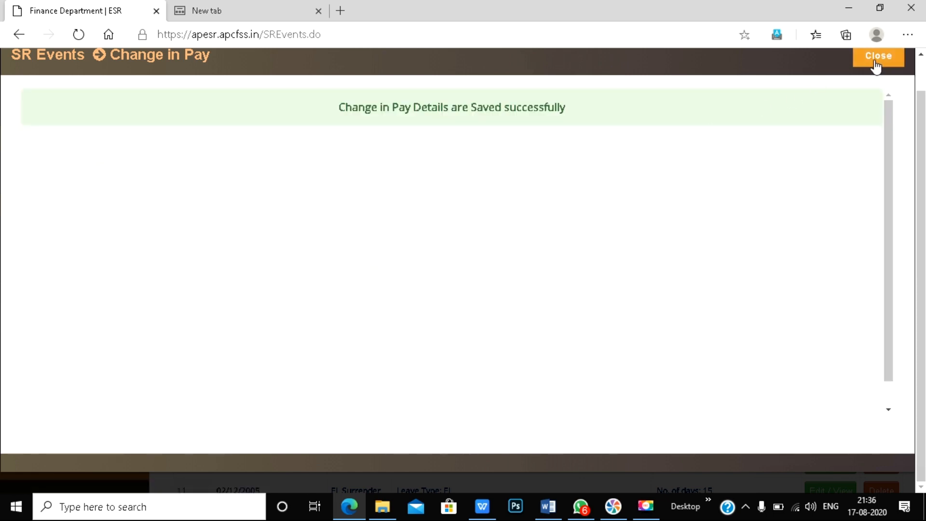
{"action": "left_click", "coordinate": [876, 59]}
{"action": "left_click", "coordinate": [623, 160]}
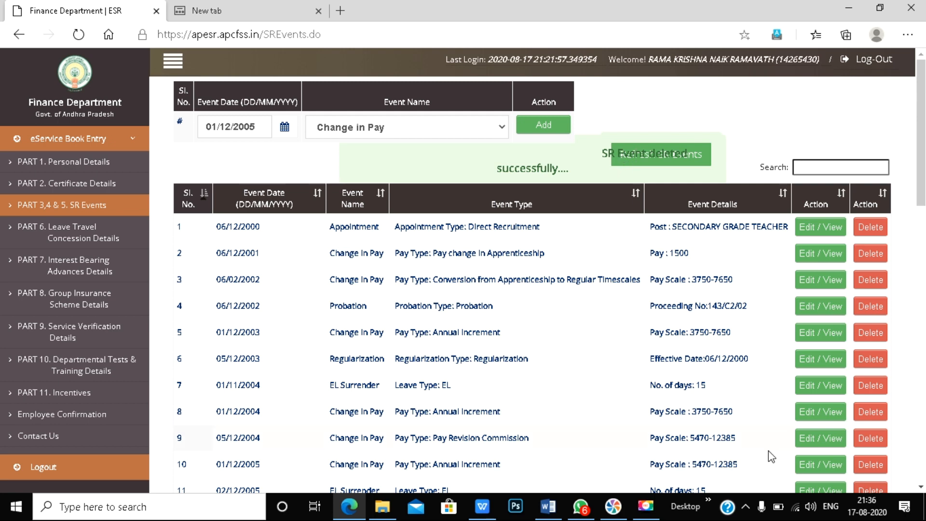
{"action": "scroll", "coordinate": [484, 376], "scroll_direction": "down", "scroll_amount": 1}
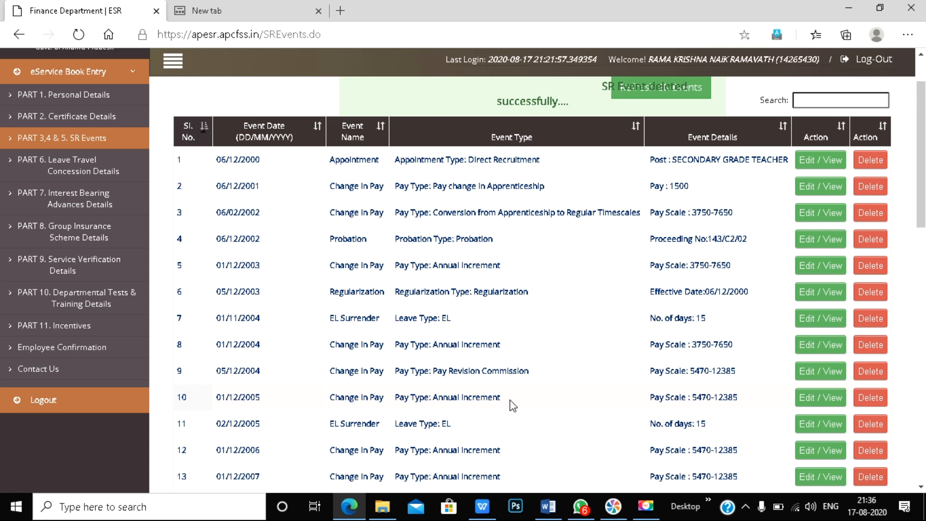
{"action": "scroll", "coordinate": [517, 401], "scroll_direction": "up", "scroll_amount": 1}
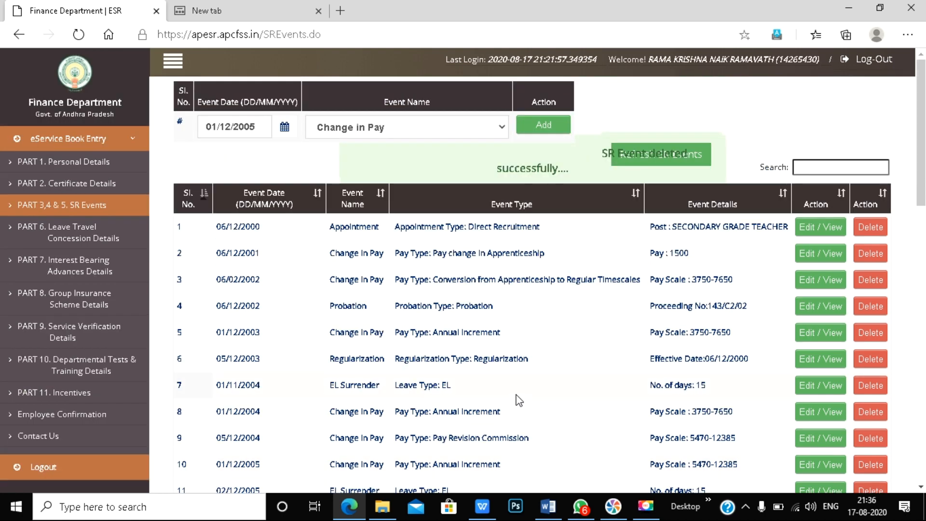
{"action": "scroll", "coordinate": [520, 400], "scroll_direction": "down", "scroll_amount": 2}
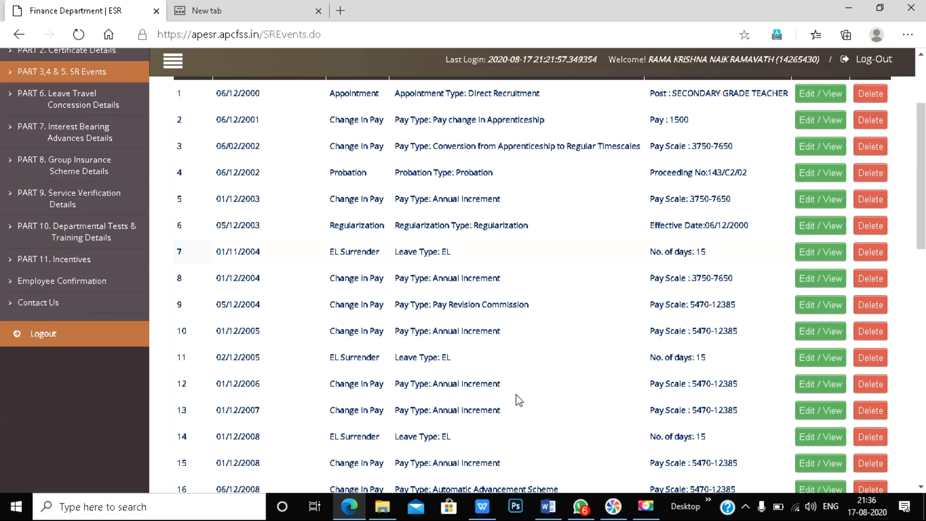
{"action": "scroll", "coordinate": [521, 401], "scroll_direction": "up", "scroll_amount": 1}
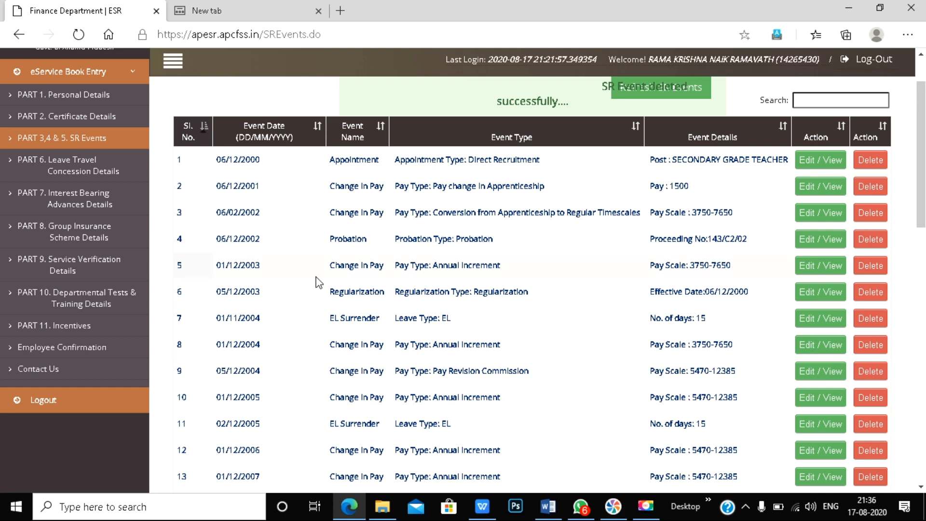
{"action": "scroll", "coordinate": [316, 277], "scroll_direction": "up", "scroll_amount": 1}
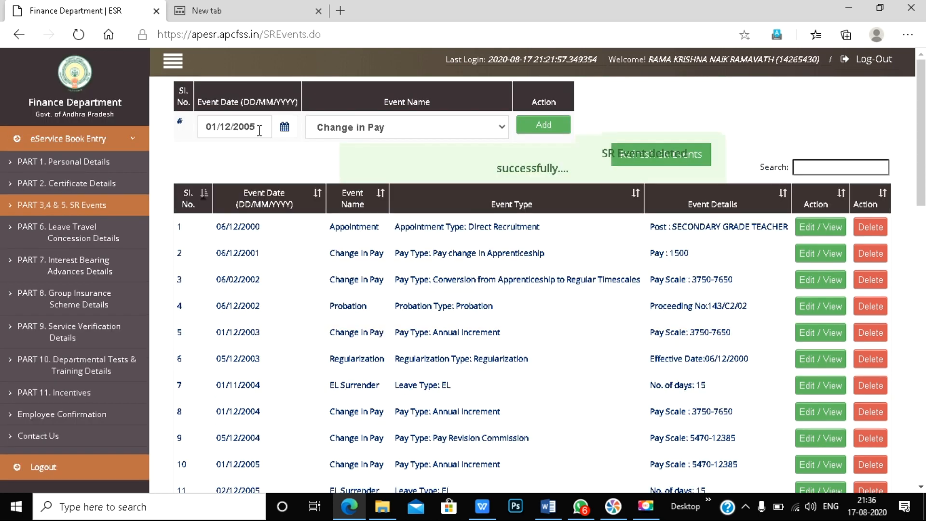
{"action": "left_click", "coordinate": [537, 127]}
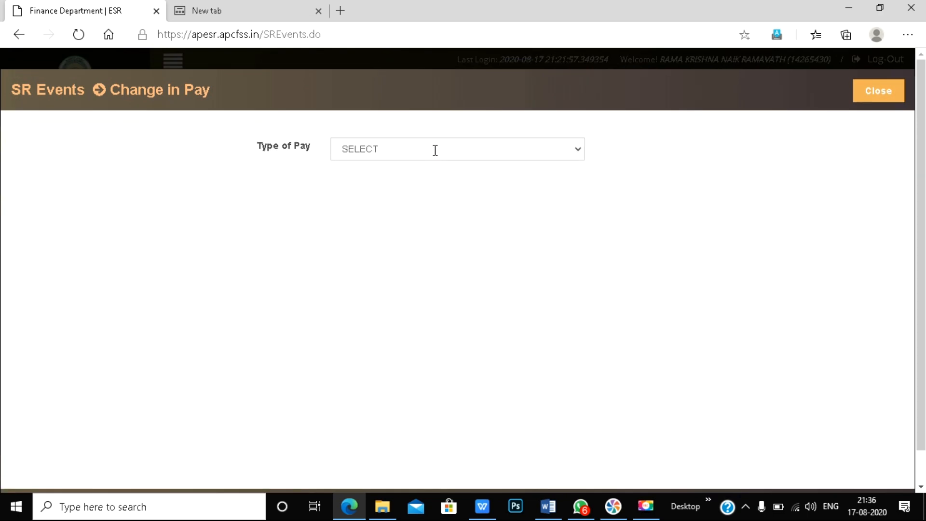
{"action": "left_click", "coordinate": [434, 151]}
{"action": "left_click", "coordinate": [432, 183]}
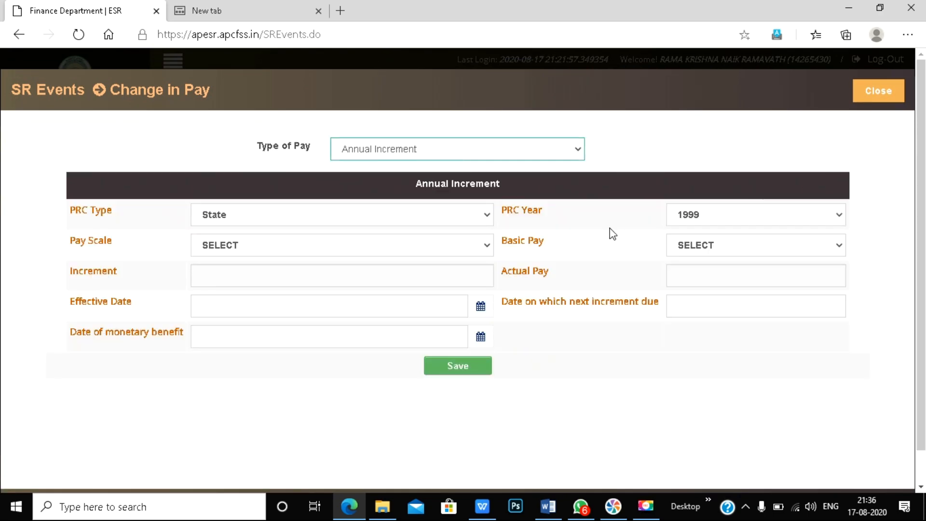
{"action": "left_click", "coordinate": [881, 103]}
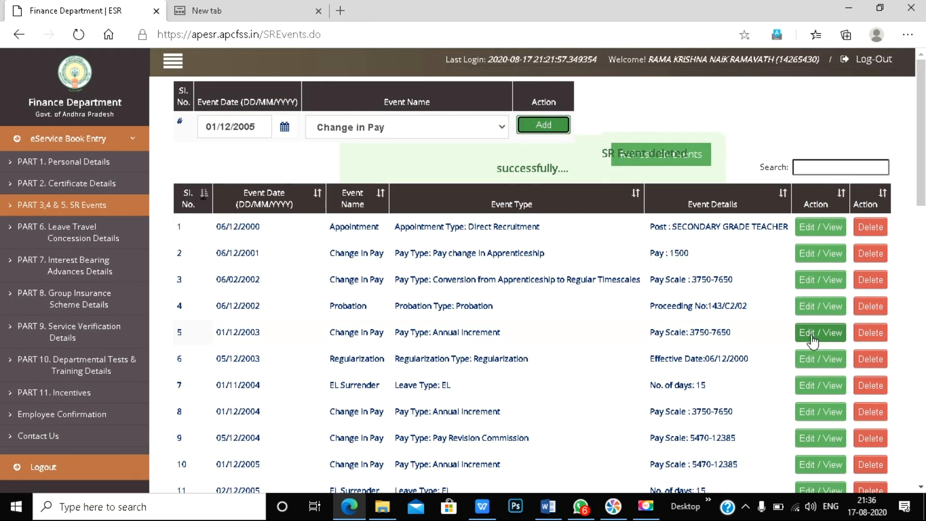
- Open the 01/12/2005 annual increment event to review its pay details and dates, and close it without changes
{"action": "scroll", "coordinate": [734, 381], "scroll_direction": "down", "scroll_amount": 3}
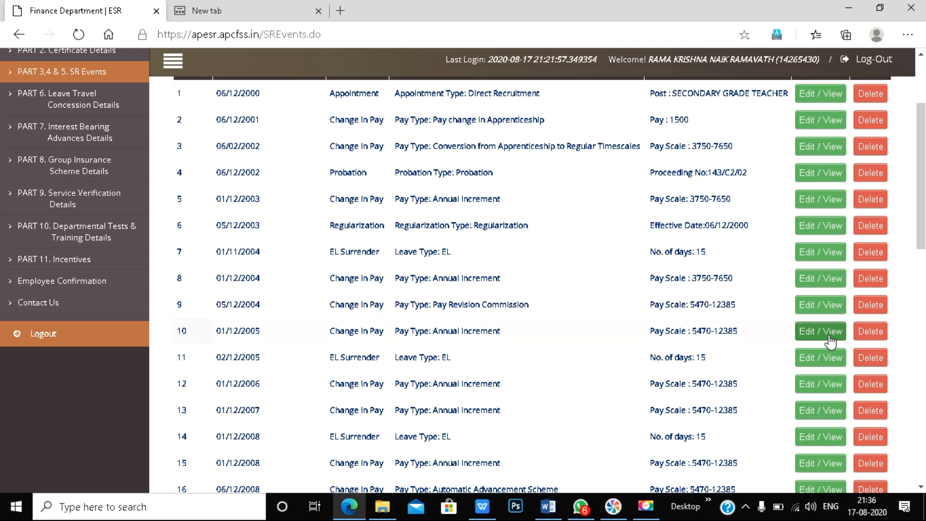
{"action": "left_click", "coordinate": [810, 333]}
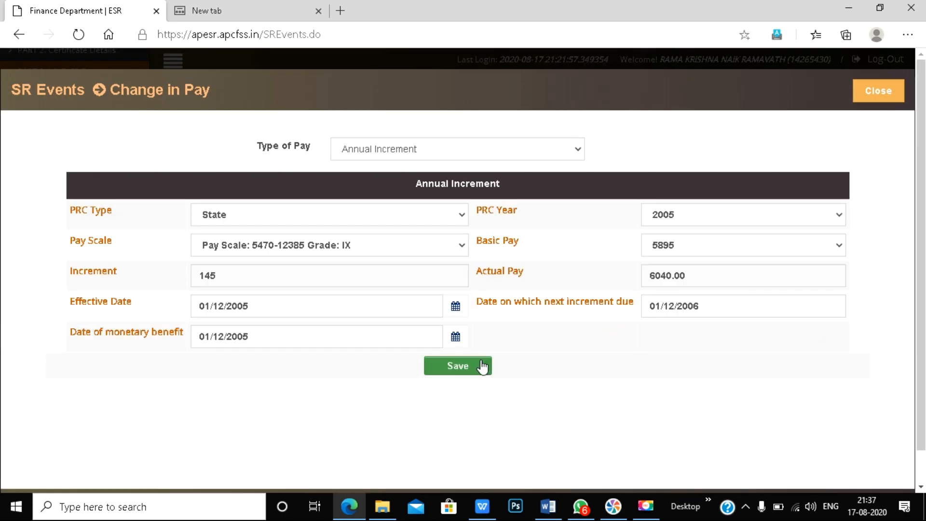
{"action": "left_click", "coordinate": [886, 97]}
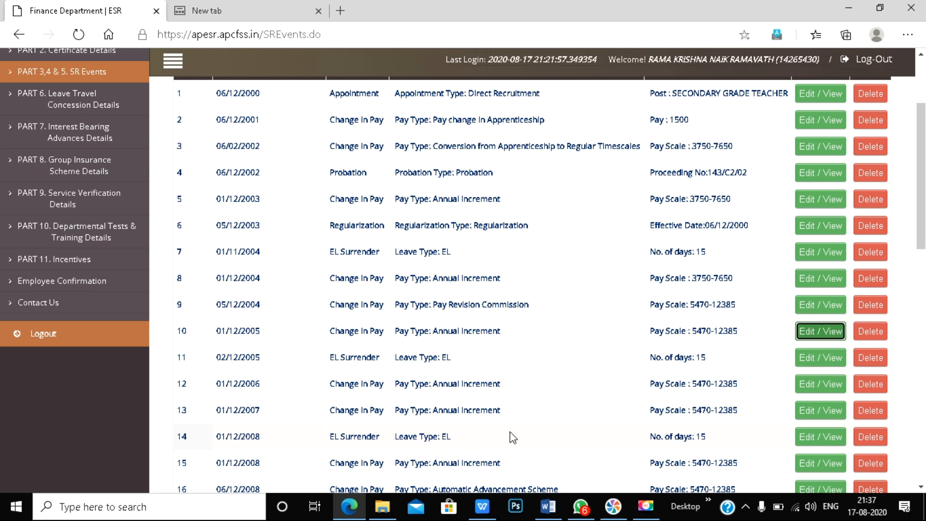
- Start a Change in Pay event dated 01/12/2008 and choose Automatic Advancement Scheme as its type of pay
{"action": "scroll", "coordinate": [511, 438], "scroll_direction": "down", "scroll_amount": 1}
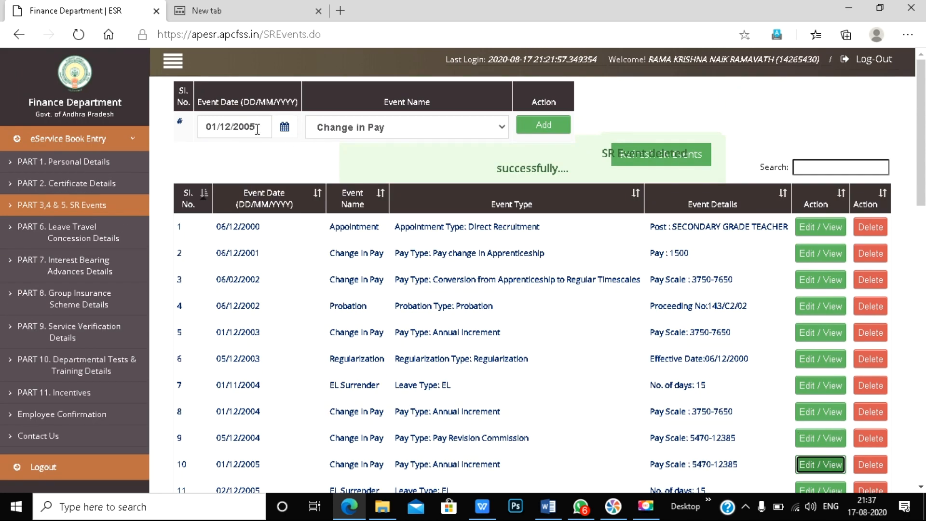
{"action": "left_click", "coordinate": [258, 127]}
{"action": "left_click_drag", "start_coordinate": [223, 128], "coordinate": [179, 133]}
{"action": "type", "text": "01"}
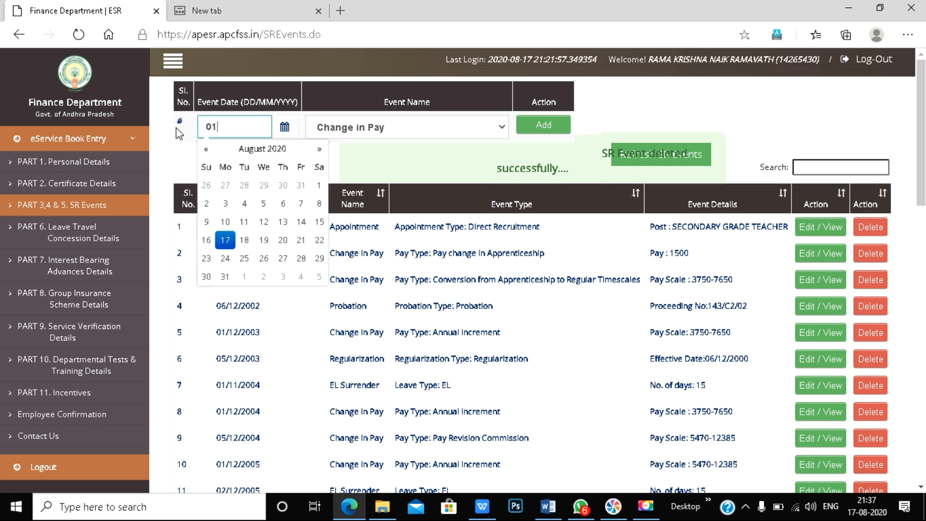
{"action": "type", "text": "/12/2008"}
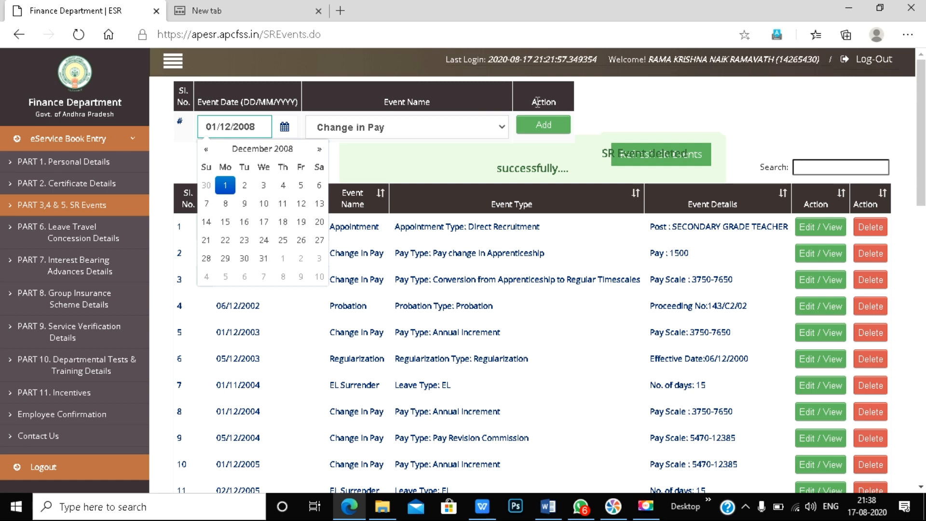
{"action": "left_click", "coordinate": [541, 125]}
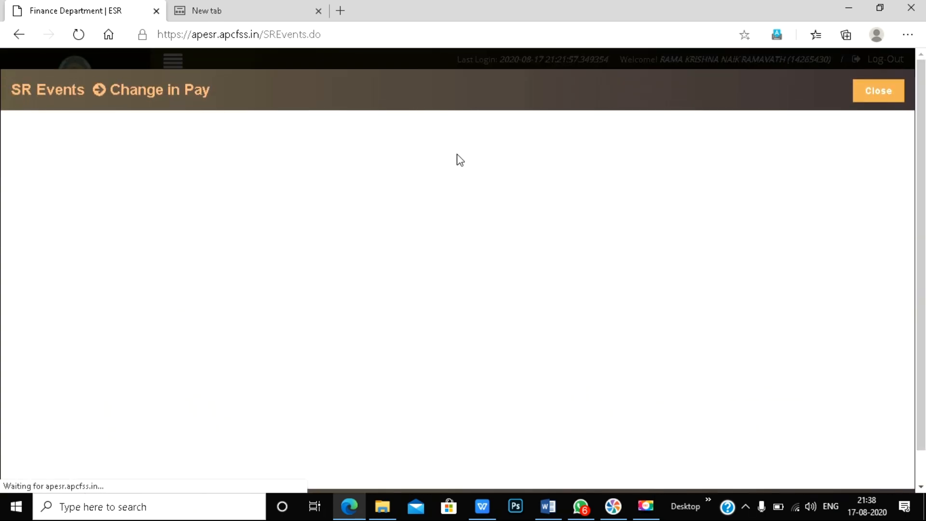
{"action": "left_click", "coordinate": [480, 151]}
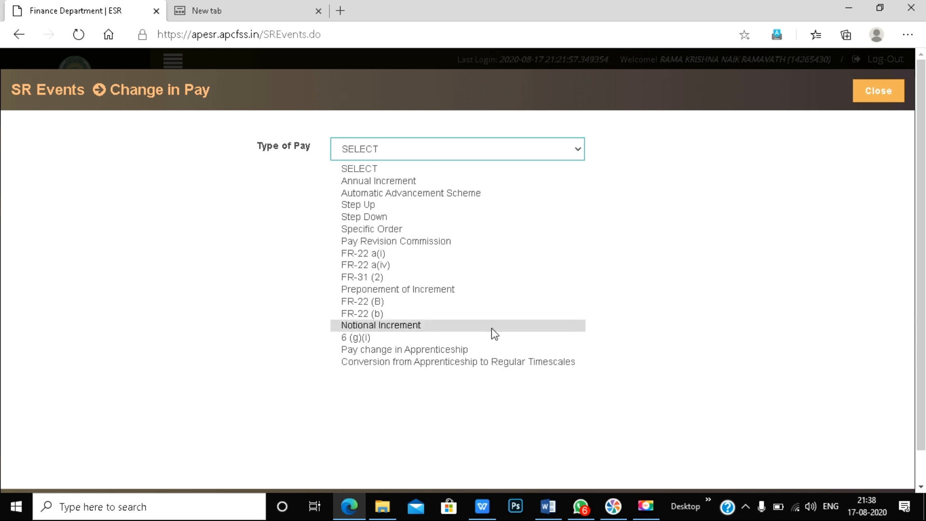
{"action": "left_click", "coordinate": [471, 194]}
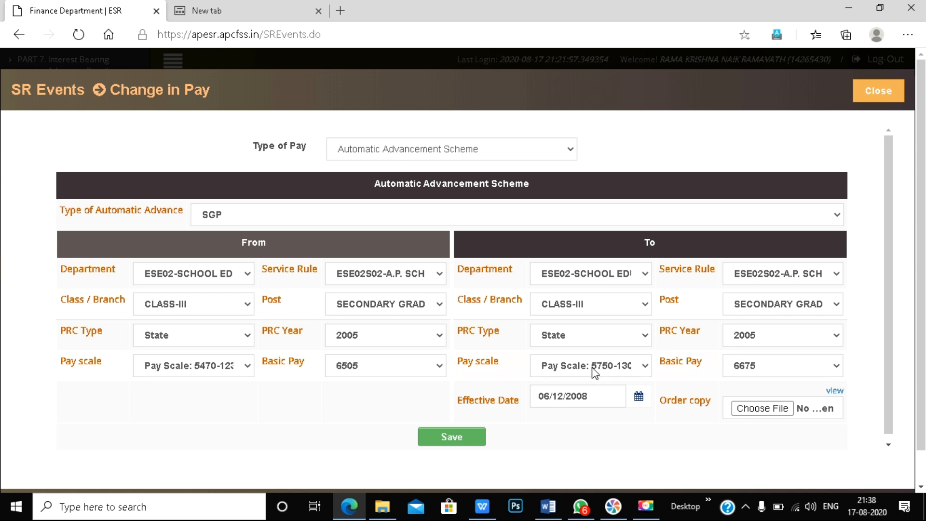
- Set the Effective Date of the SGP automatic advancement to 01/12/2008 and submit the details
{"action": "left_click", "coordinate": [551, 395]}
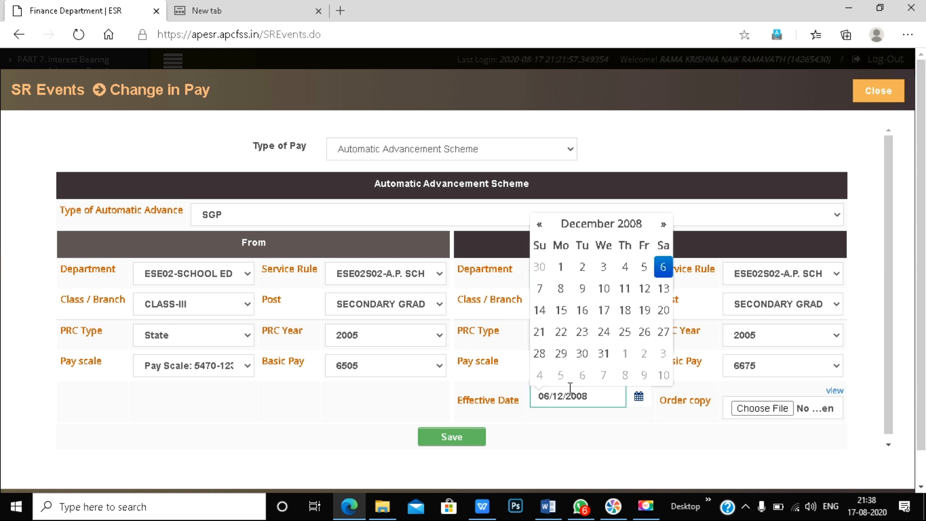
{"action": "key", "text": "BackSpace"}
{"action": "type", "text": "1"}
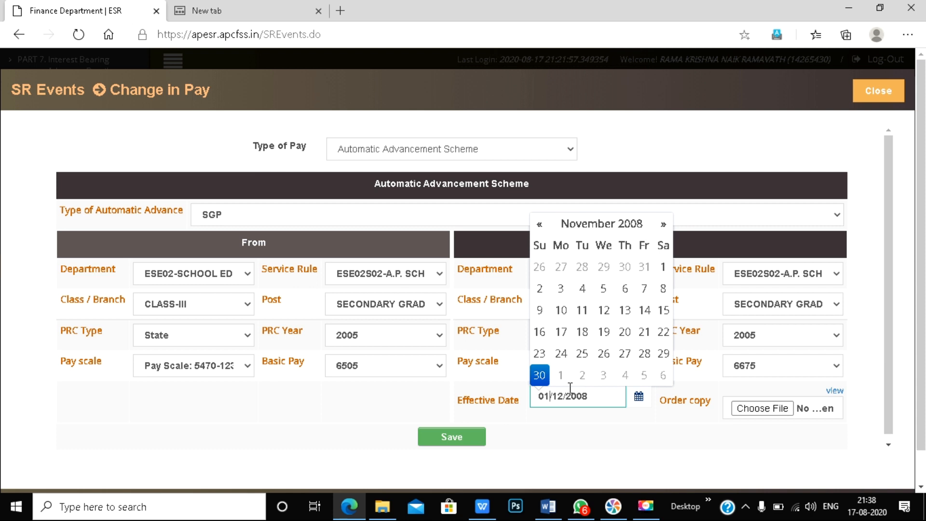
{"action": "left_click", "coordinate": [554, 419]}
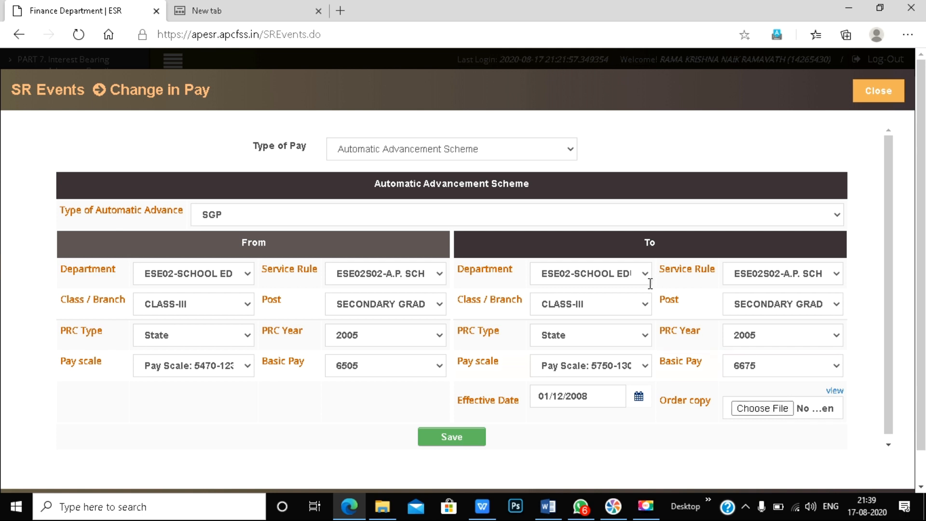
{"action": "left_click", "coordinate": [468, 442]}
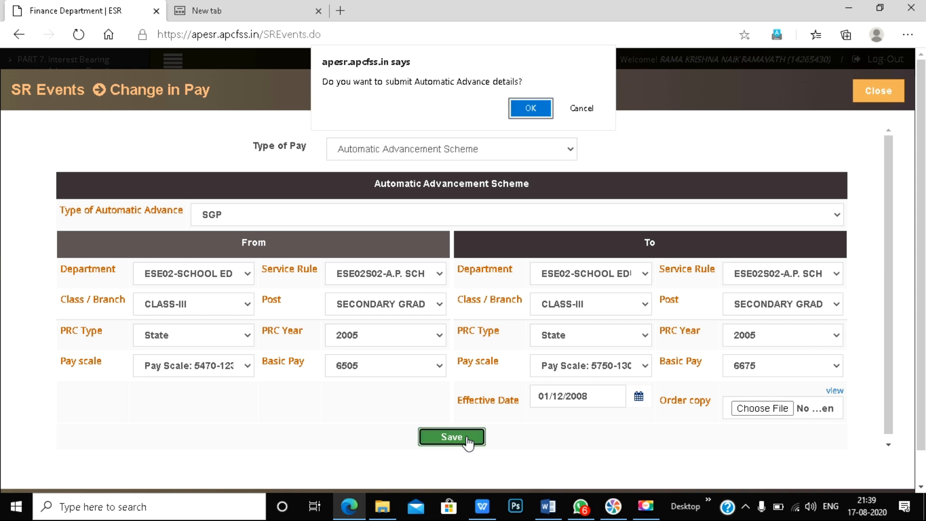
{"action": "left_click", "coordinate": [528, 107]}
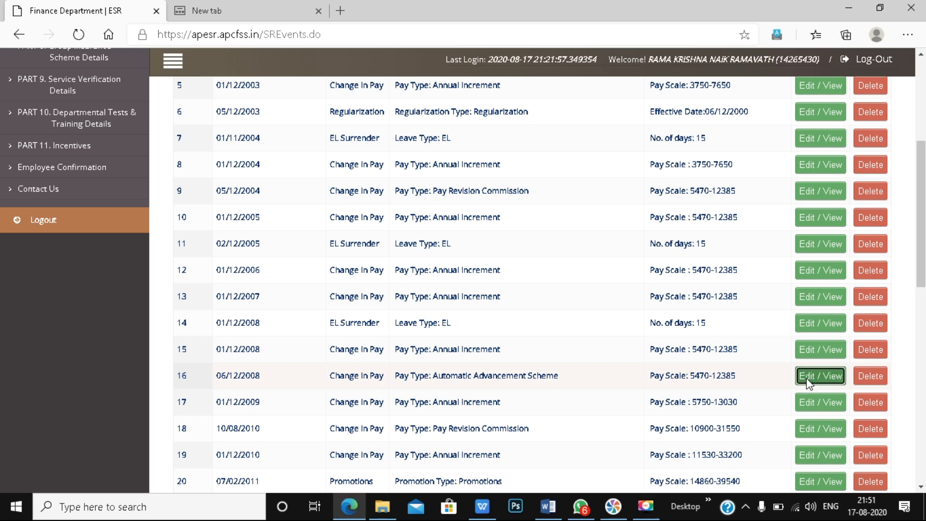
- Edit the Automatic Advancement Scheme event, setting its Effective Date to 06/12/2008, and save and close it
{"action": "left_click", "coordinate": [821, 376]}
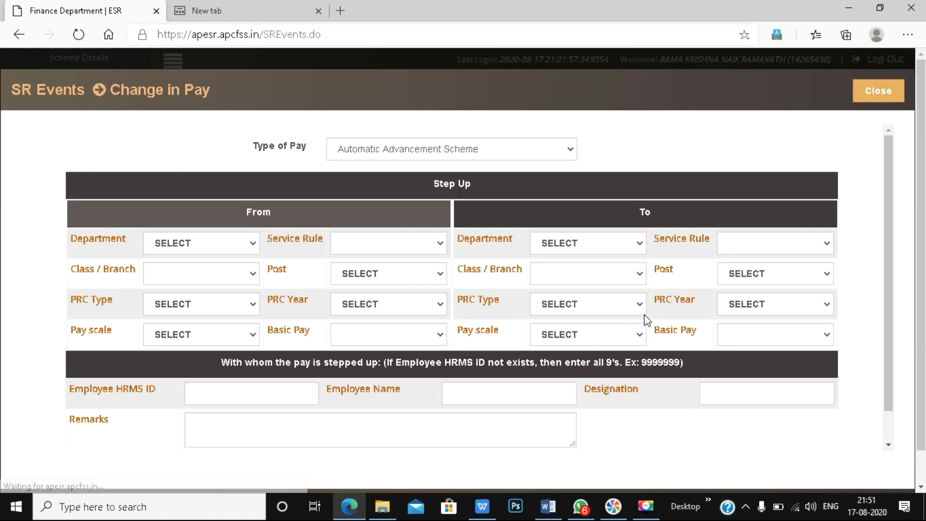
{"action": "scroll", "coordinate": [661, 319], "scroll_direction": "down", "scroll_amount": 1}
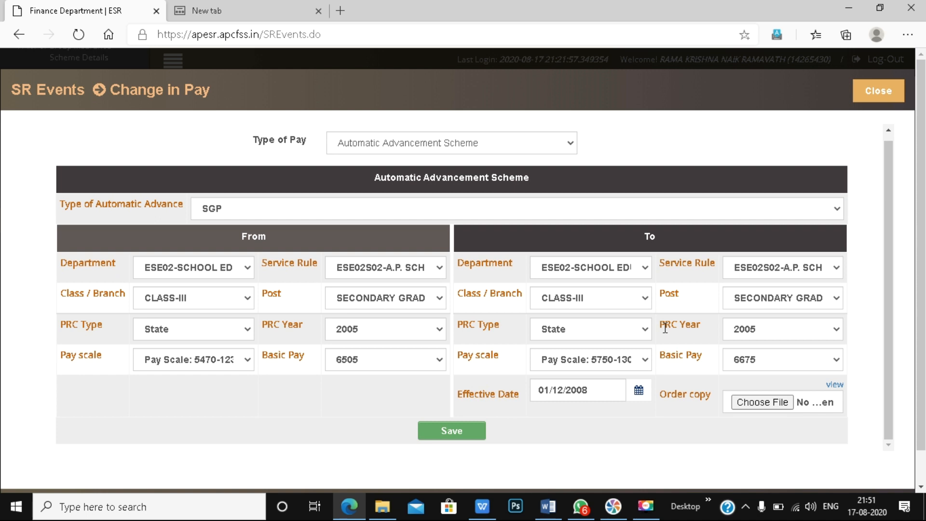
{"action": "left_click", "coordinate": [551, 391]}
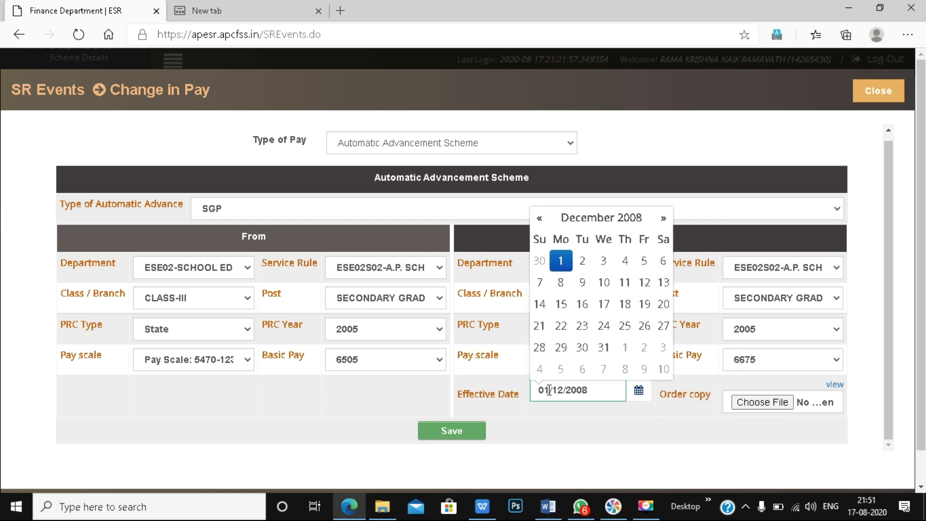
{"action": "key", "text": "BackSpace"}
{"action": "type", "text": "6"}
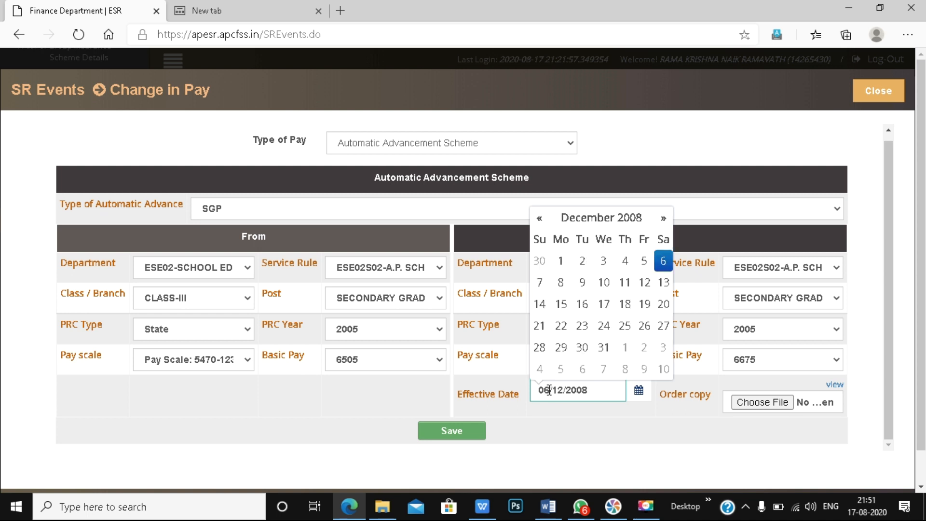
{"action": "left_click", "coordinate": [441, 436]}
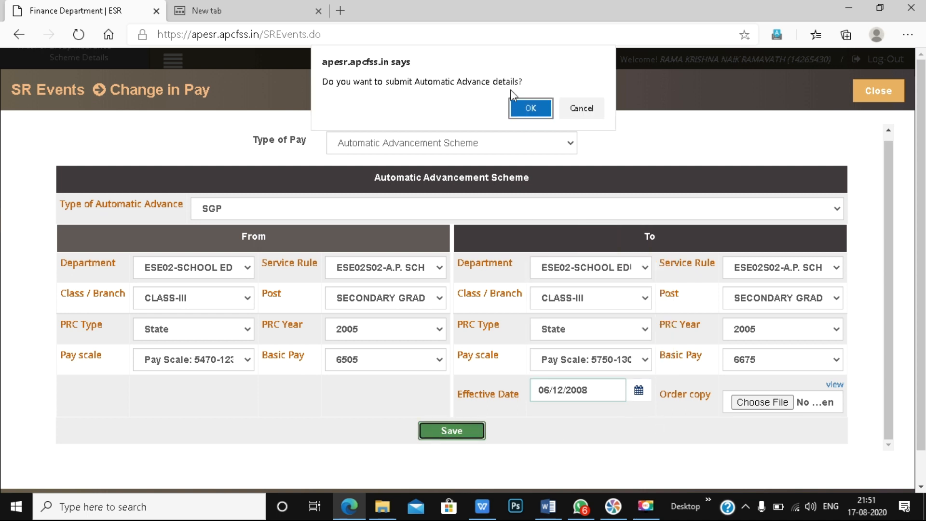
{"action": "left_click", "coordinate": [531, 109]}
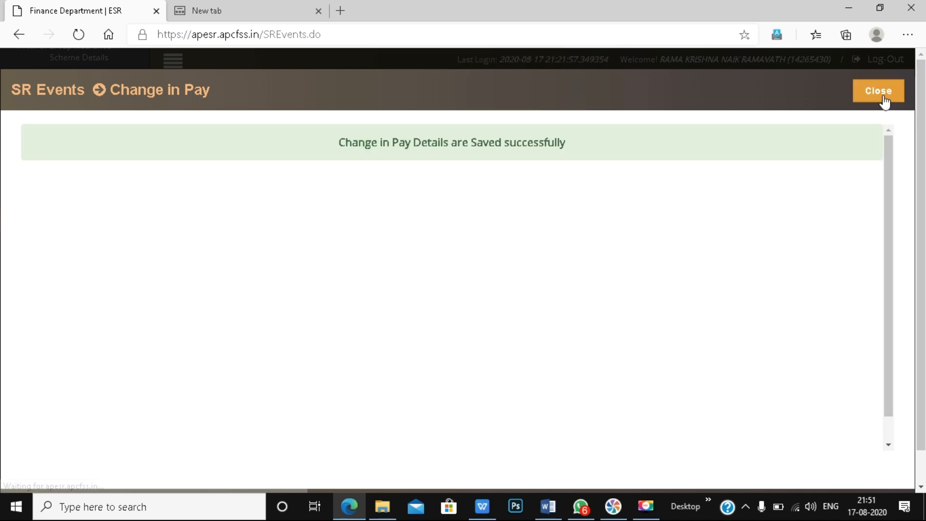
{"action": "left_click", "coordinate": [883, 96]}
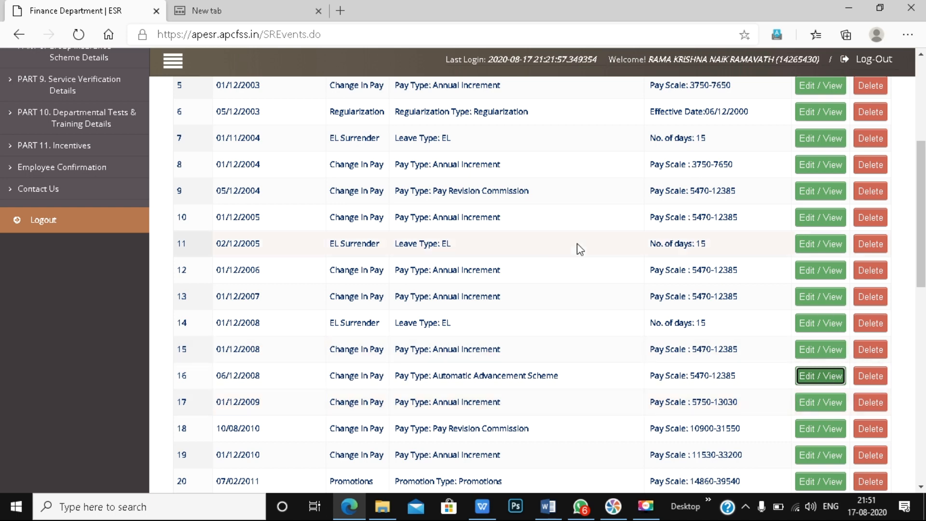
- Start a Change in Pay event dated 01/04/2009 and bring up the options for its type of pay
{"action": "scroll", "coordinate": [684, 354], "scroll_direction": "up", "scroll_amount": 5}
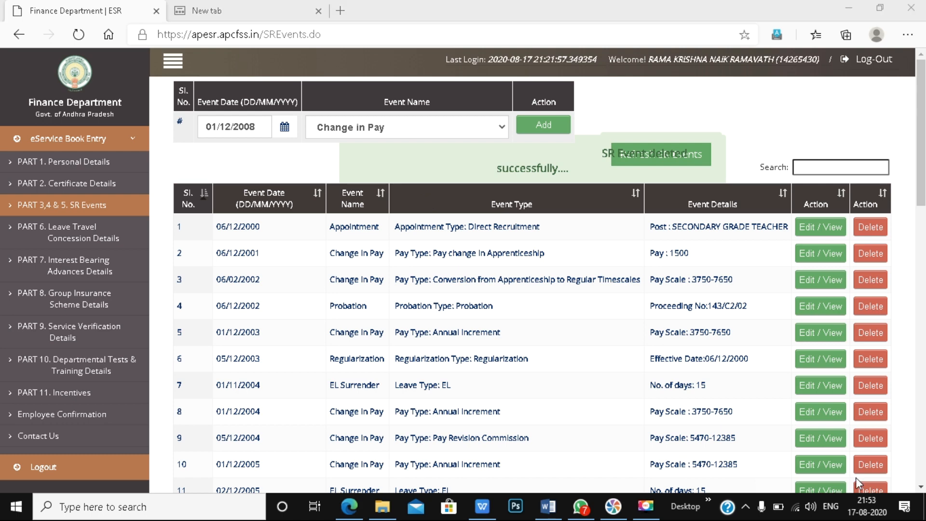
{"action": "left_click", "coordinate": [255, 129]}
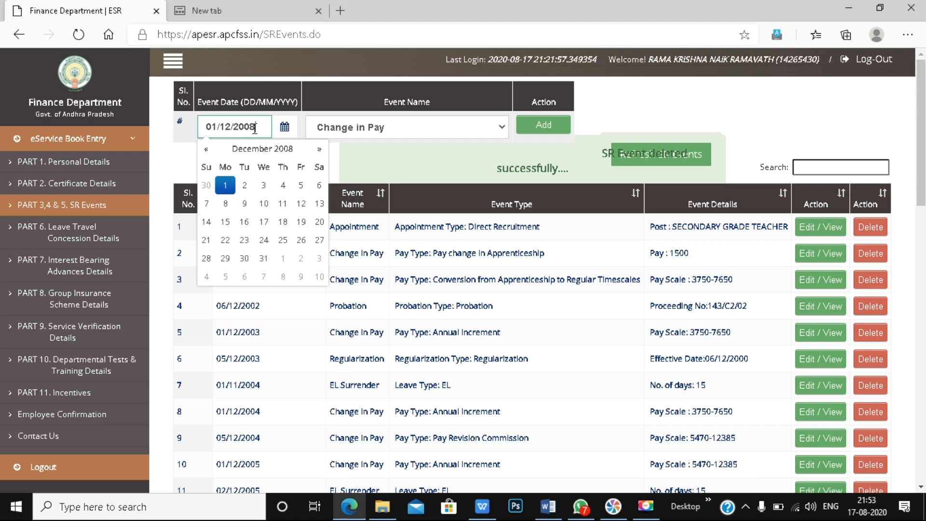
{"action": "key", "text": "BackSpace"}
{"action": "key", "text": "BackSpace"}
{"action": "key", "text": "BackSpace"}
{"action": "key", "text": "BackSpace"}
{"action": "key", "text": "BackSpace"}
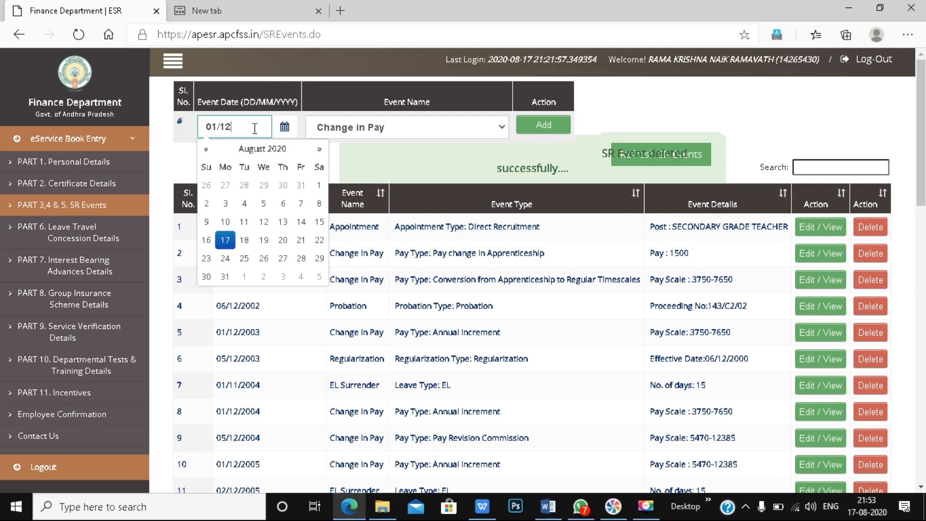
{"action": "key", "text": "BackSpace"}
{"action": "key", "text": "BackSpace"}
{"action": "key", "text": "BackSpace"}
{"action": "key", "text": "BackSpace"}
{"action": "key", "text": "BackSpace"}
{"action": "type", "text": "01/"}
{"action": "type", "text": "047"}
{"action": "key", "text": "BackSpace"}
{"action": "type", "text": "/2009"}
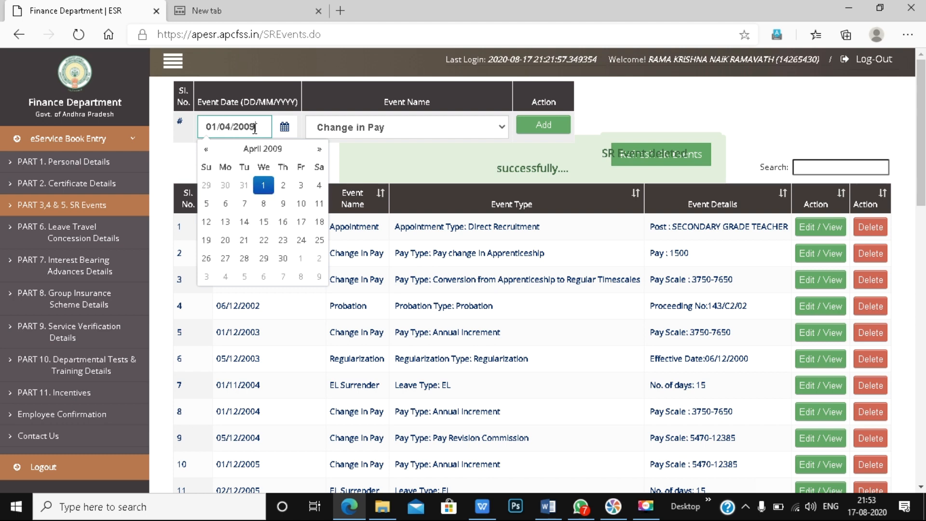
{"action": "left_click", "coordinate": [555, 126]}
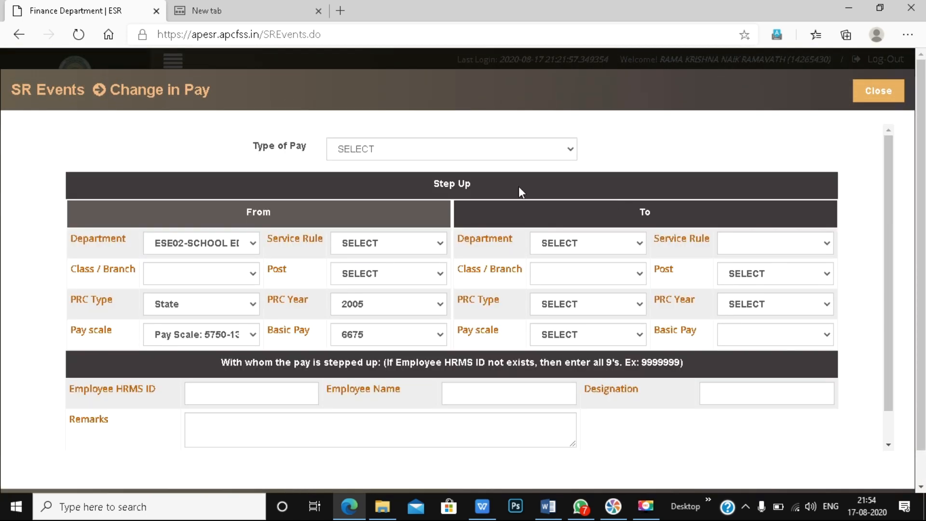
{"action": "left_click", "coordinate": [467, 153]}
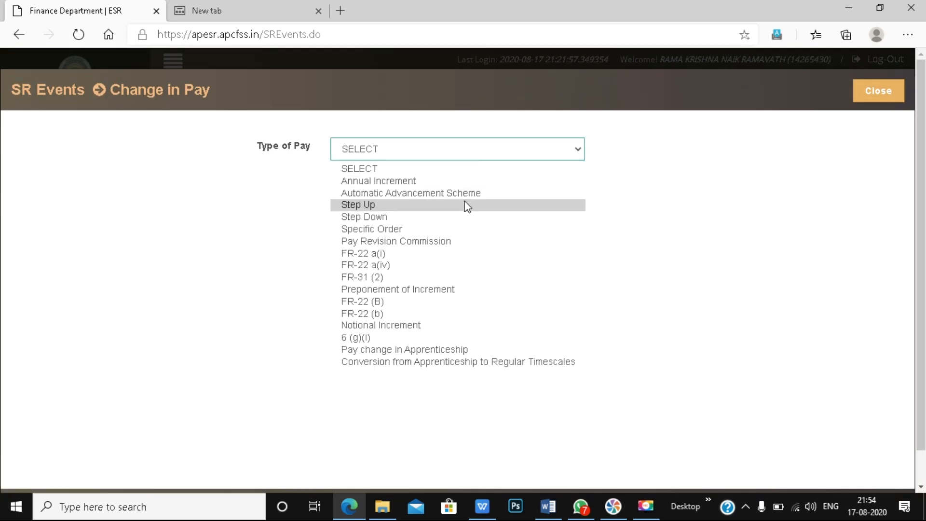
- Choose Notional Increment as the type of pay and set its PRC year to 1999
{"action": "left_click", "coordinate": [441, 325]}
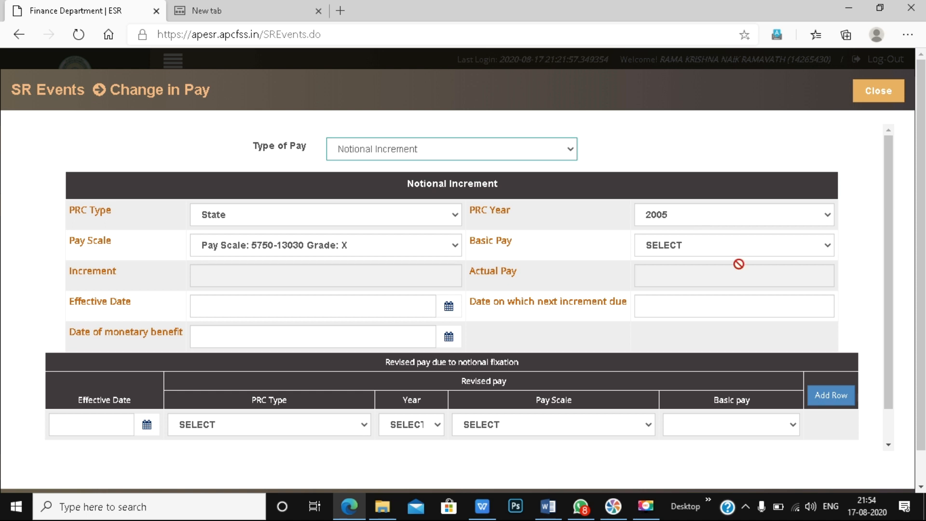
{"action": "left_click", "coordinate": [713, 219]}
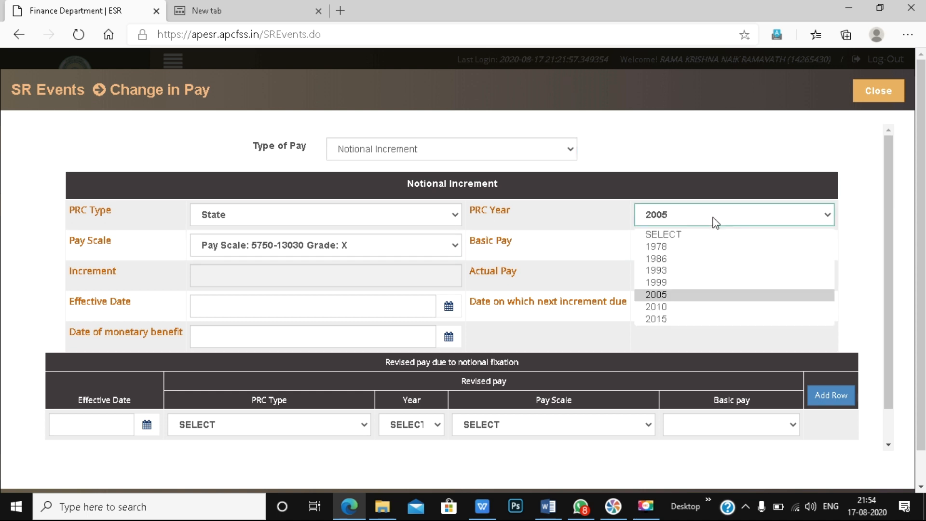
{"action": "left_click", "coordinate": [700, 288]}
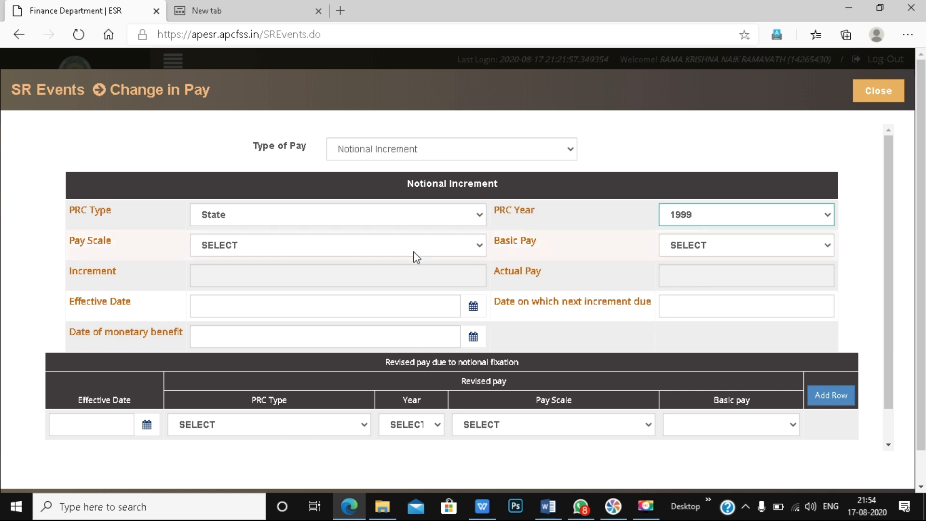
- Set the notional increment's pay scale to 3750-7650 Grade IX and its basic pay to 3750
{"action": "left_click", "coordinate": [323, 249]}
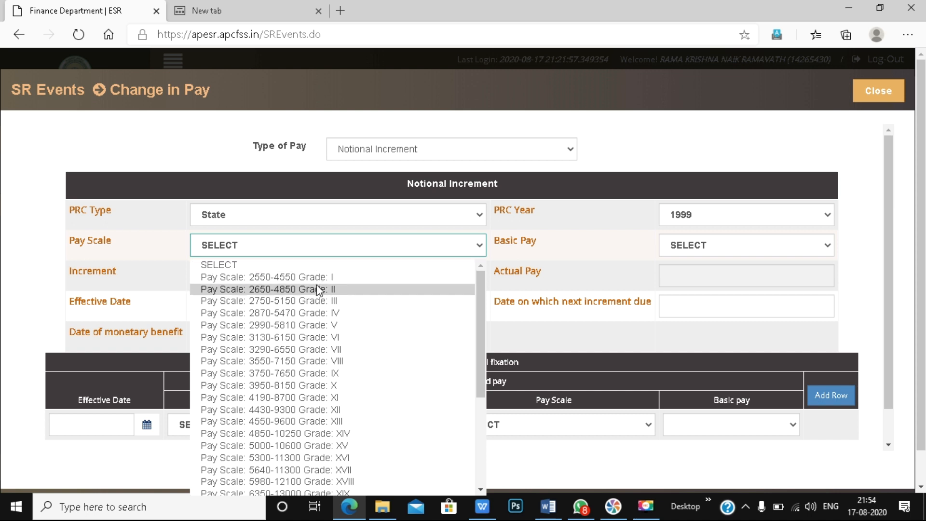
{"action": "left_click", "coordinate": [308, 375]}
{"action": "left_click", "coordinate": [693, 247]}
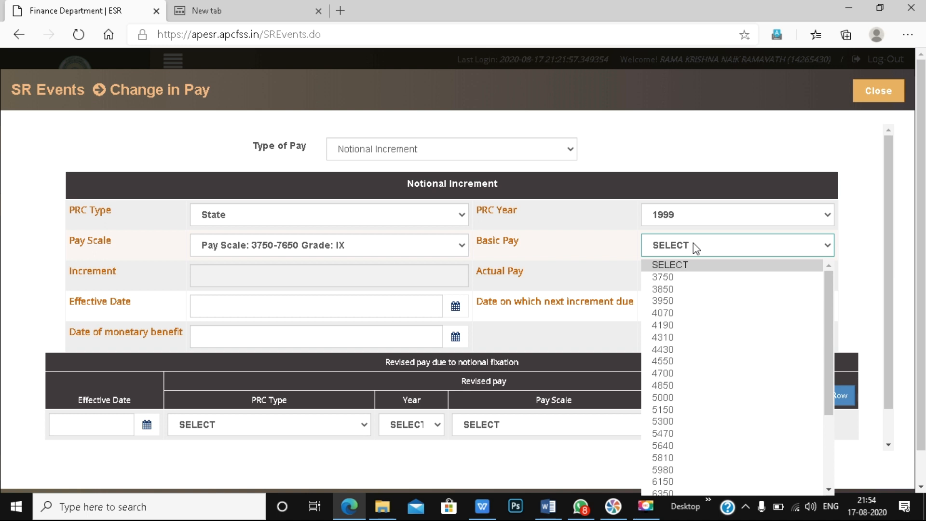
{"action": "left_click", "coordinate": [693, 280]}
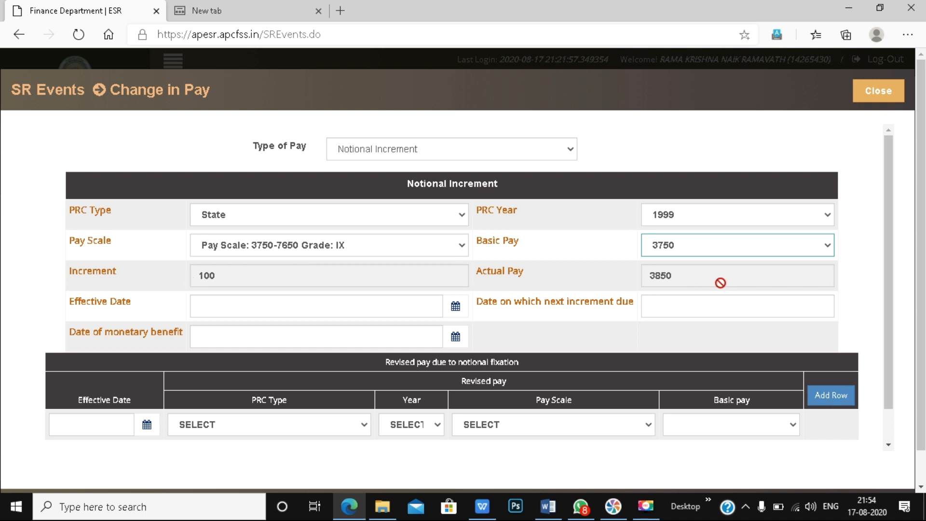
- Enter 06/12/2002 as the notional increment's effective date and 01/04/2009 as the date of monetary benefit
{"action": "left_click", "coordinate": [369, 307]}
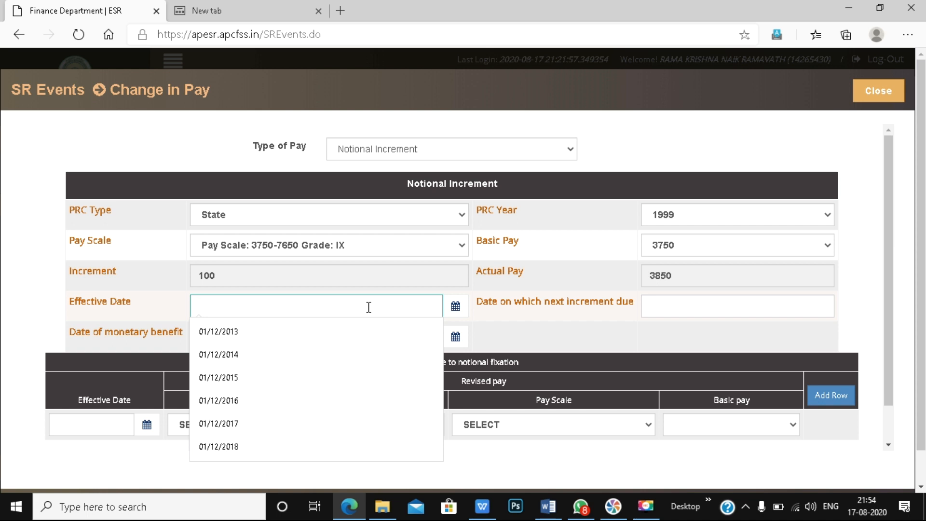
{"action": "type", "text": "06/"}
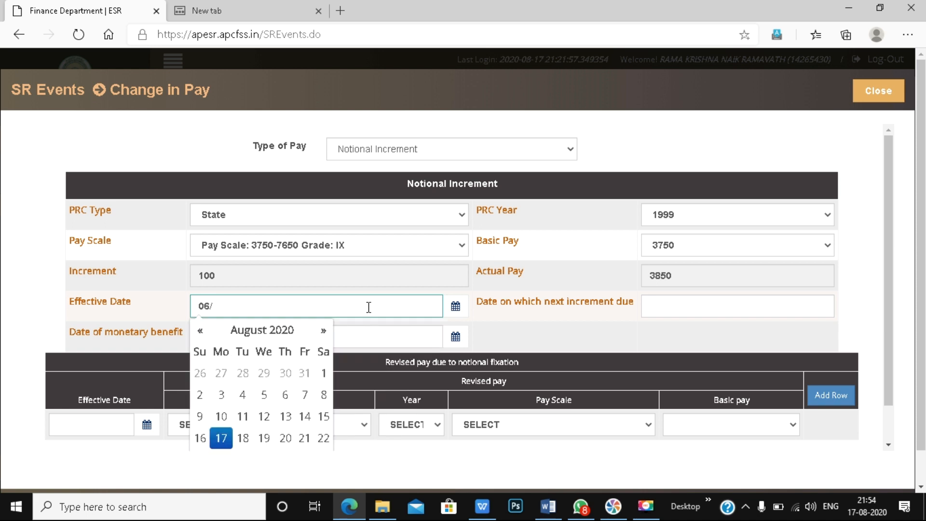
{"action": "type", "text": "12/2002"}
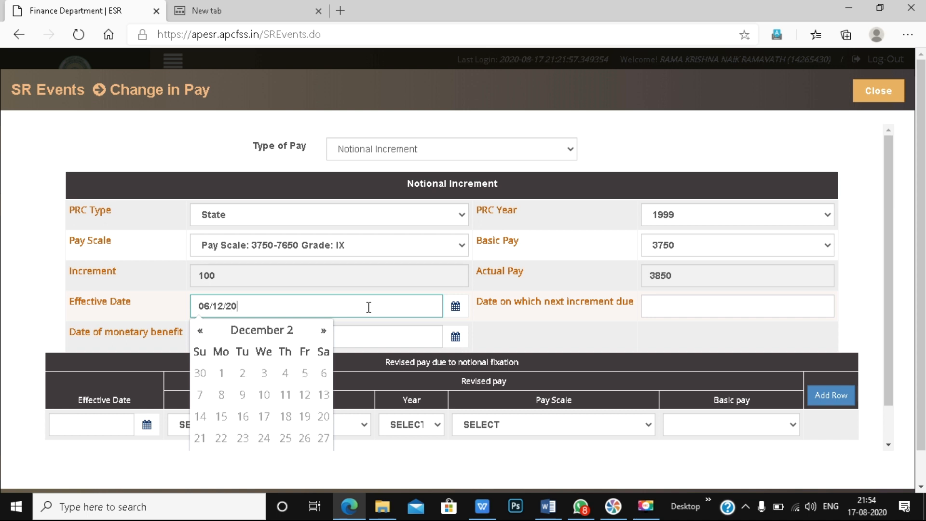
{"action": "left_click", "coordinate": [409, 283]}
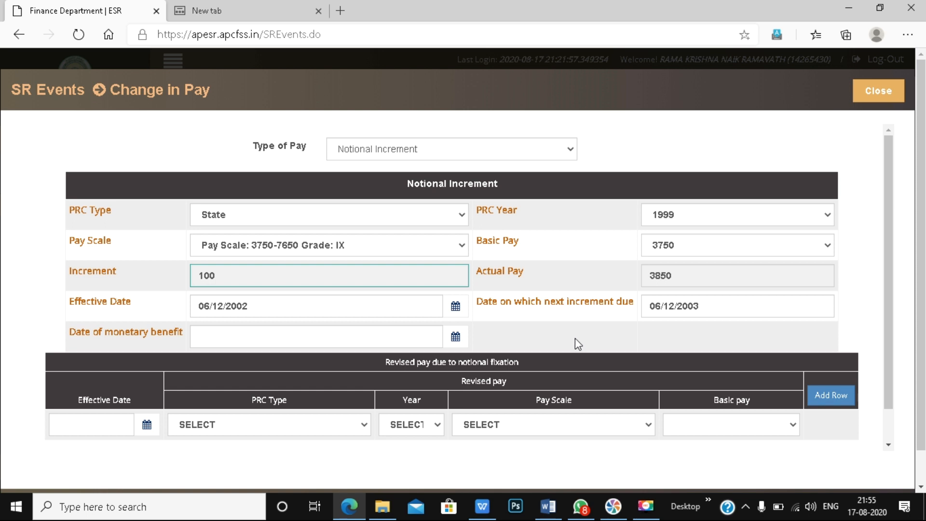
{"action": "left_click", "coordinate": [300, 344]}
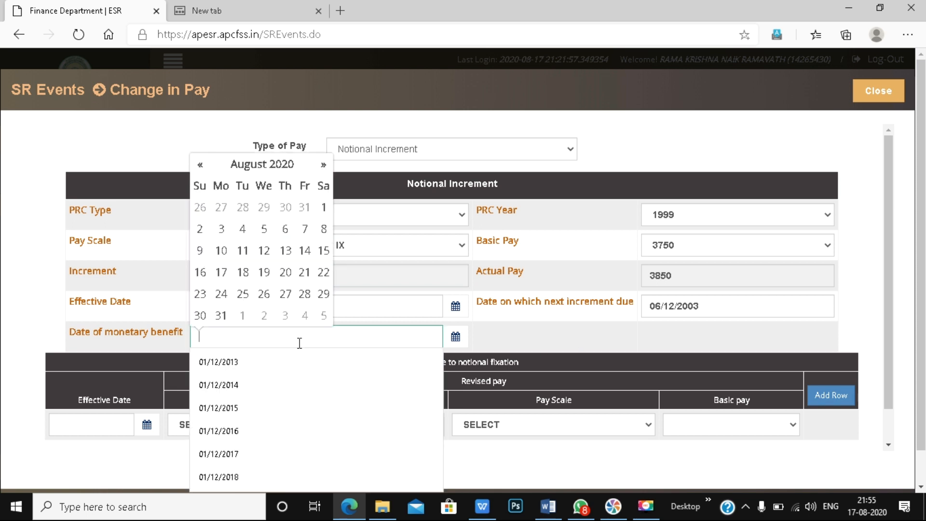
{"action": "type", "text": "01/04"}
{"action": "type", "text": "/2009"}
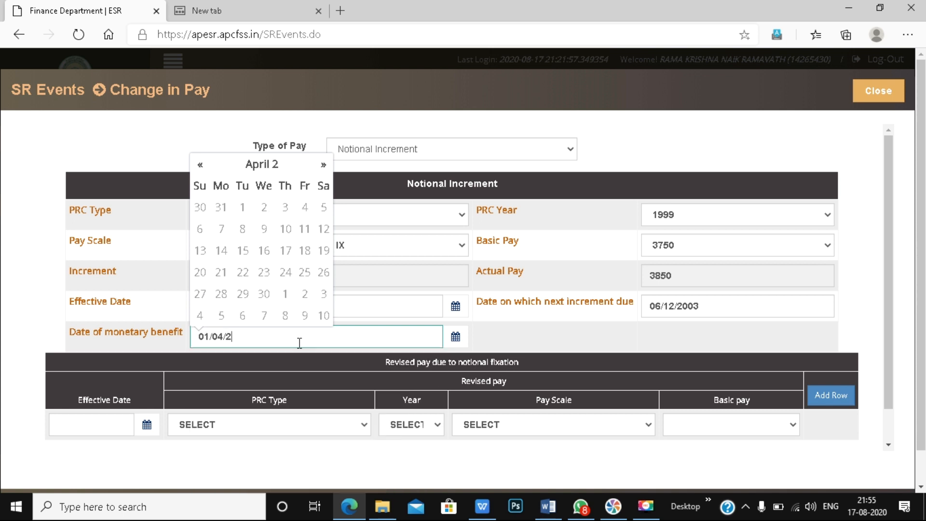
{"action": "left_click", "coordinate": [561, 345]}
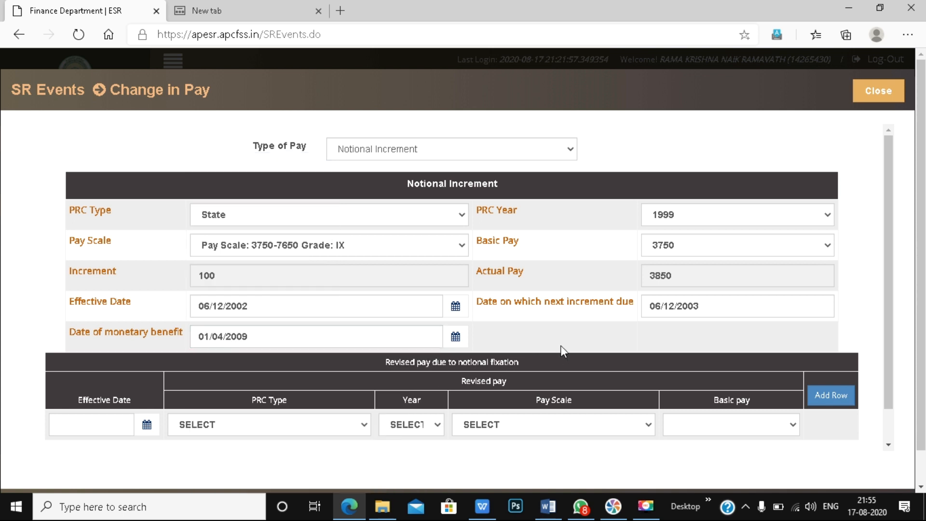
{"action": "scroll", "coordinate": [579, 338], "scroll_direction": "down", "scroll_amount": 1}
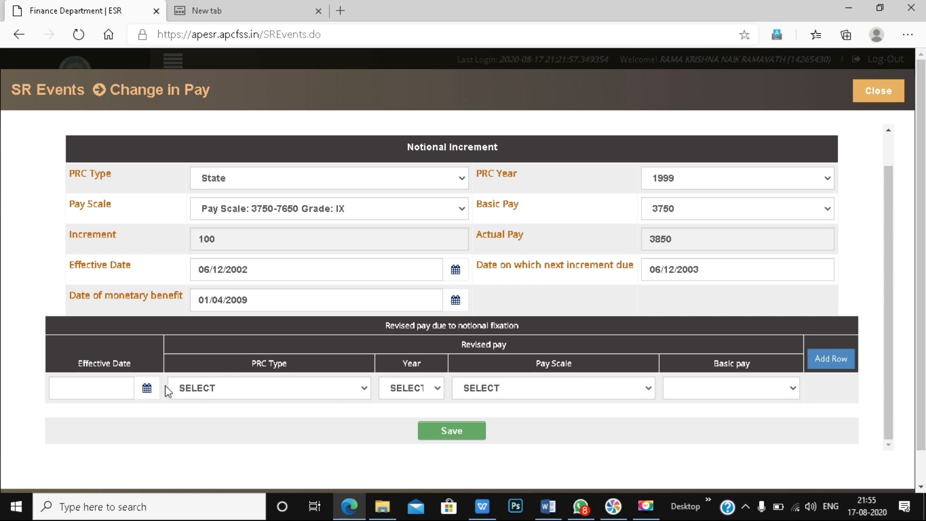
{"action": "left_click", "coordinate": [117, 388]}
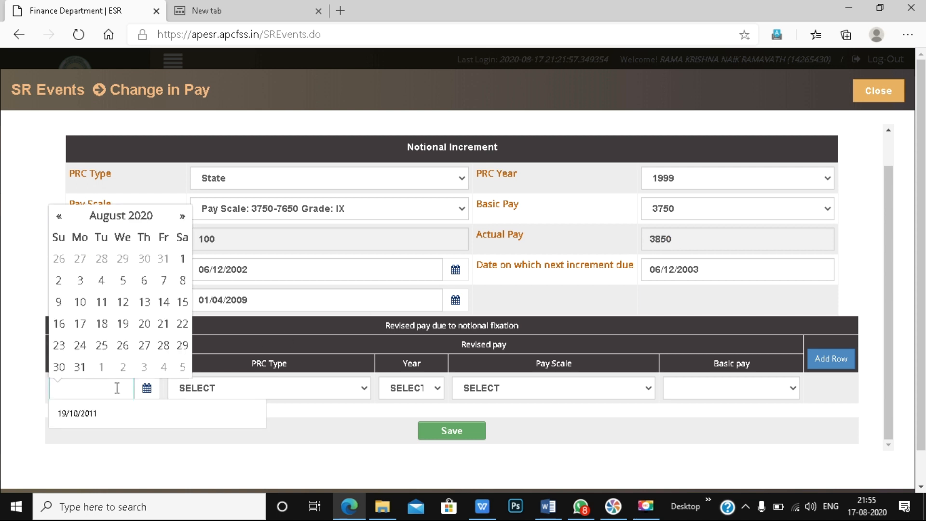
{"action": "type", "text": "0"}
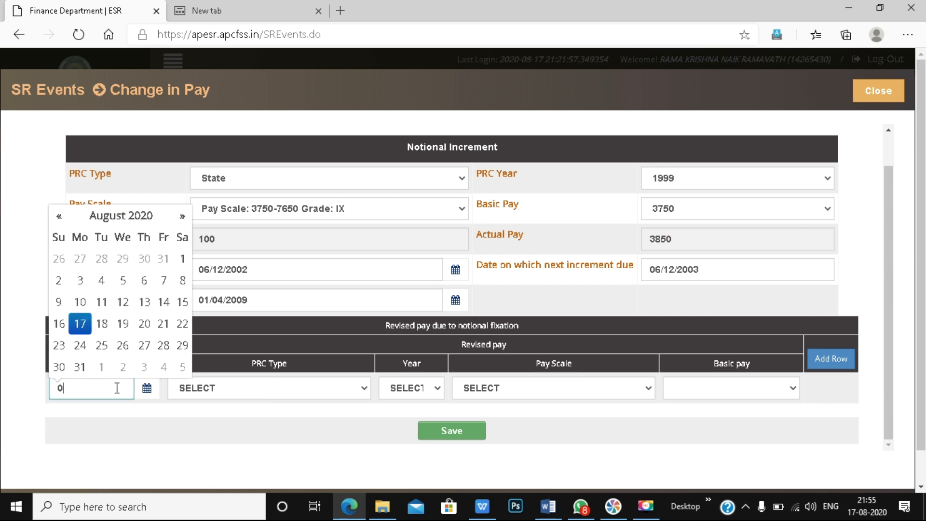
{"action": "type", "text": "1/04/2009"}
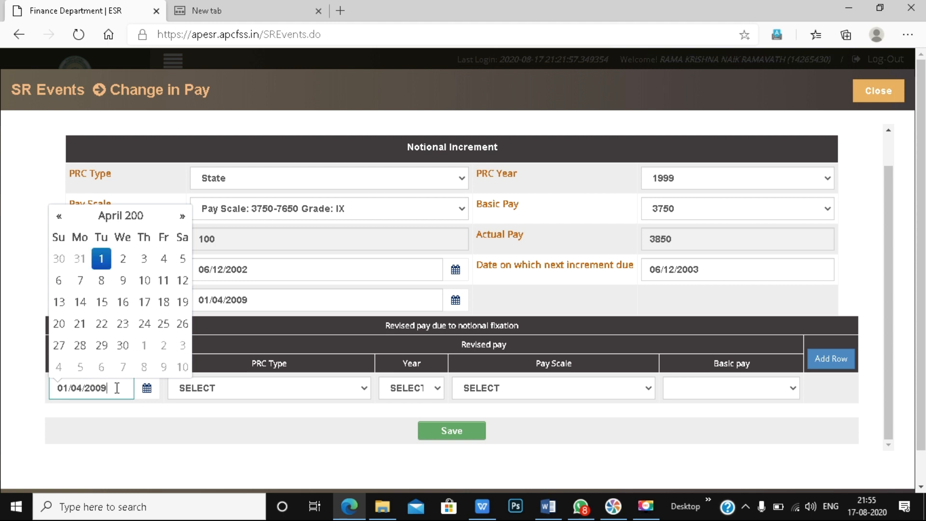
{"action": "left_click", "coordinate": [266, 390]}
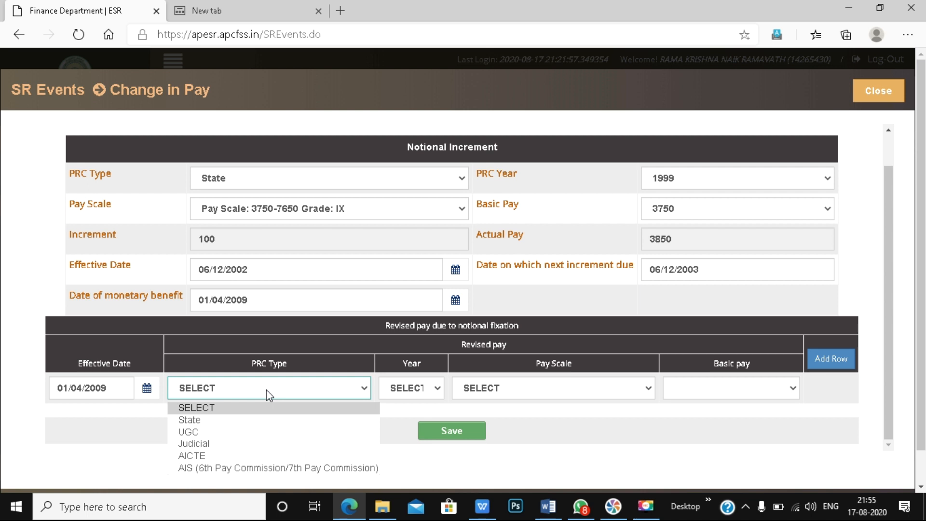
- In the first revised pay row, set the effective date to 06/12/2002, the PRC type to State and the year to 1999
{"action": "left_click", "coordinate": [116, 389]}
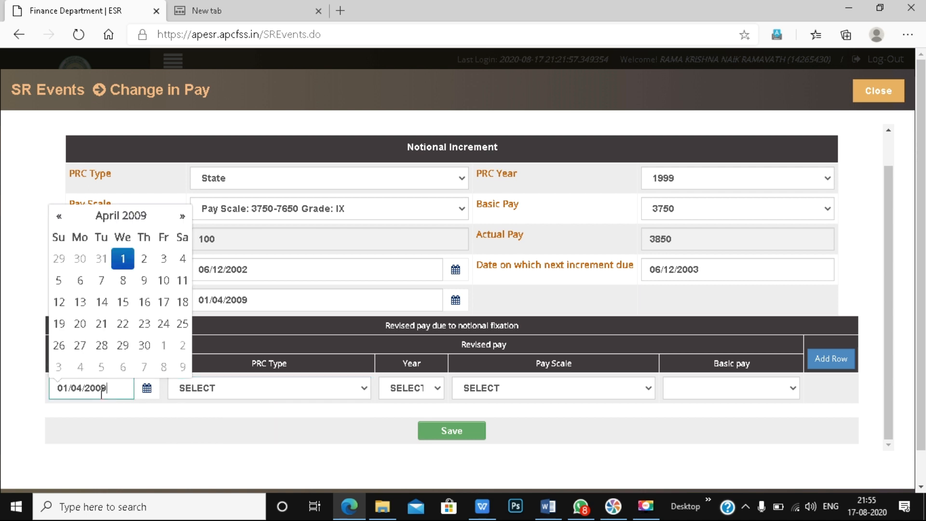
{"action": "left_click_drag", "start_coordinate": [112, 389], "coordinate": [7, 389]}
{"action": "type", "text": "06/12/2002"}
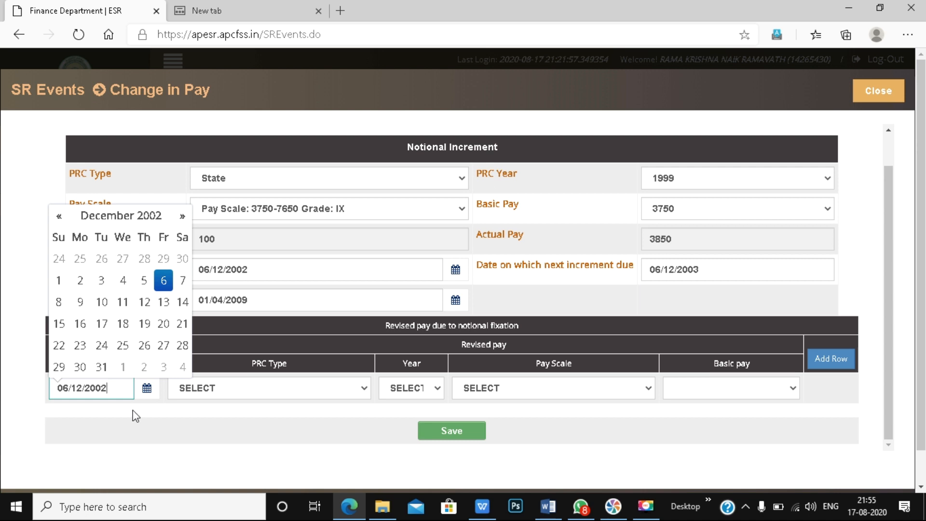
{"action": "left_click", "coordinate": [238, 389]}
{"action": "left_click", "coordinate": [239, 421]}
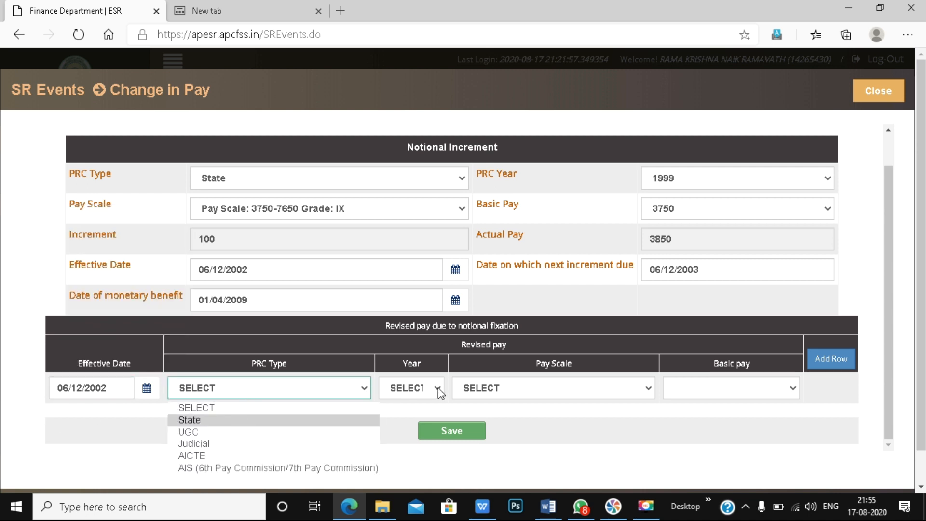
{"action": "left_click", "coordinate": [431, 386]}
{"action": "left_click", "coordinate": [424, 330]}
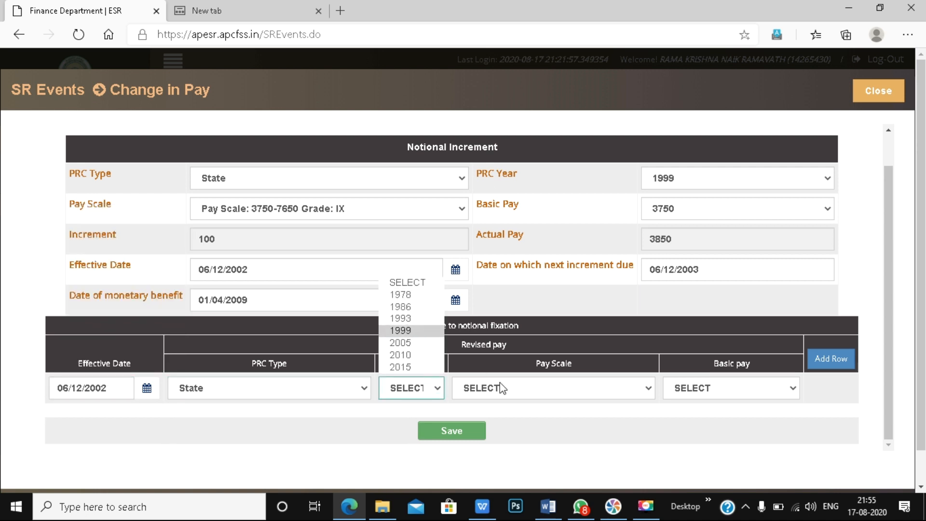
- Set the first revised pay row's pay scale to 3750-7650 Grade IX and its basic pay to 3950
{"action": "left_click", "coordinate": [523, 398]}
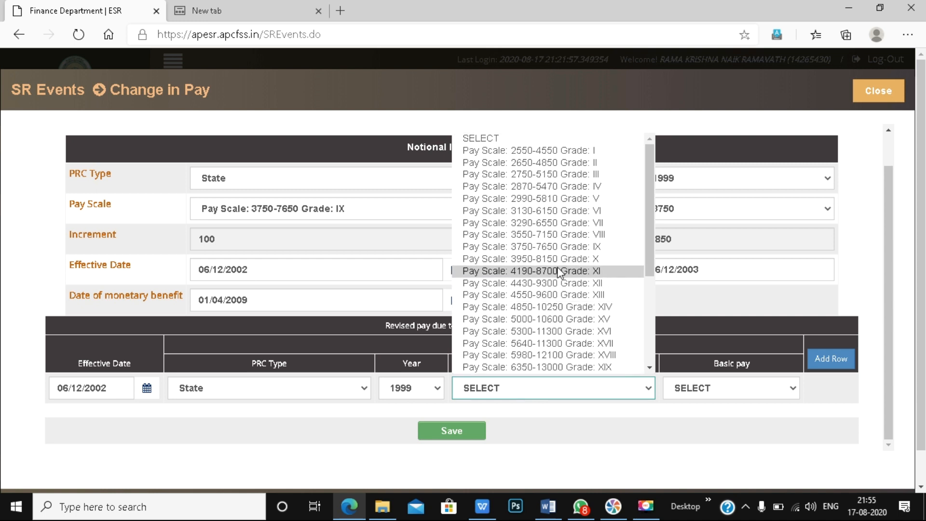
{"action": "left_click", "coordinate": [695, 381]}
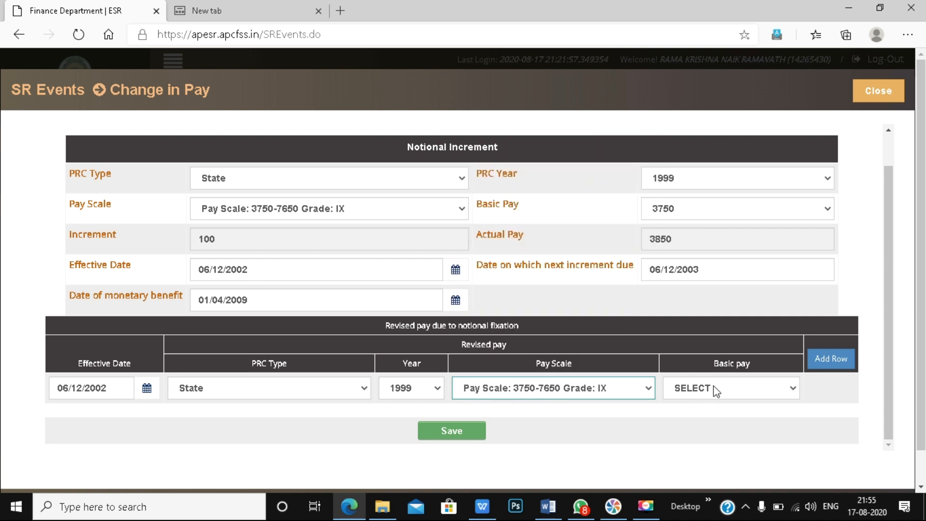
{"action": "left_click", "coordinate": [714, 386]}
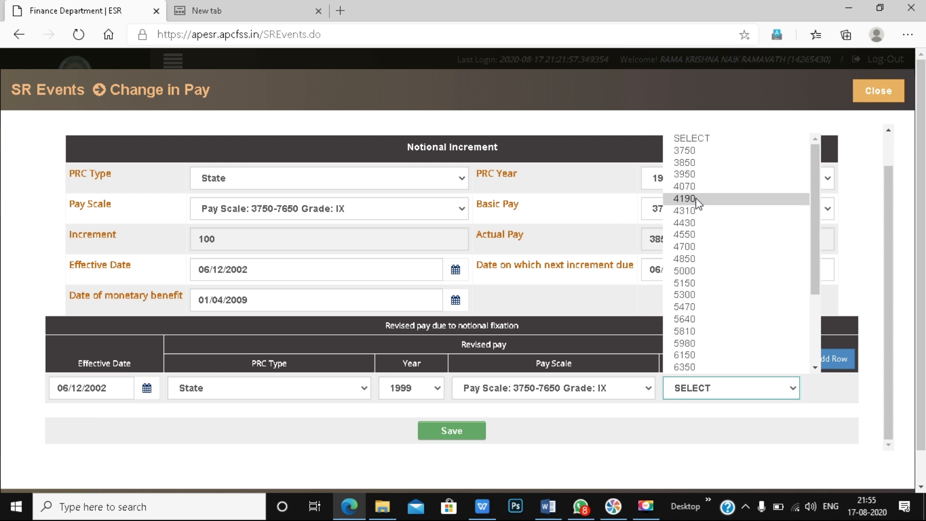
{"action": "left_click", "coordinate": [699, 174]}
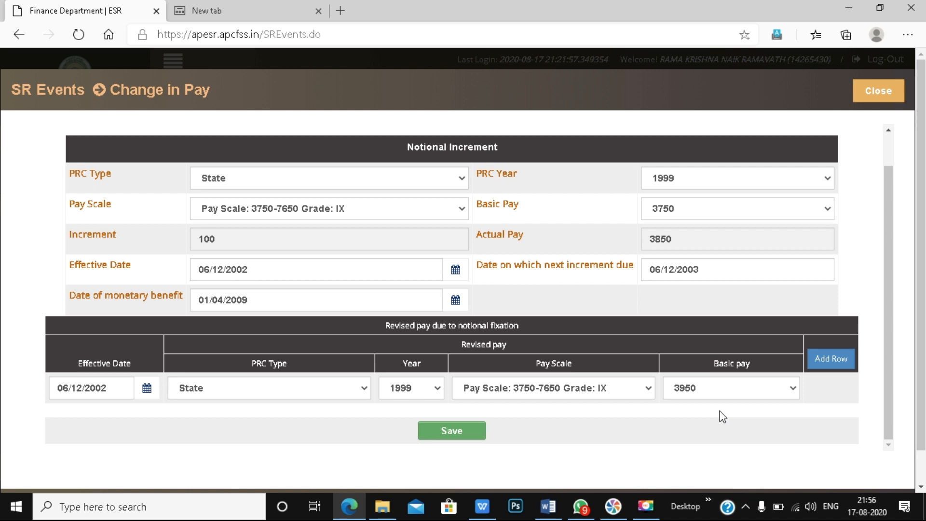
- Add a second revised pay row with effective date 01/12/2003, PRC type State and year 2005
{"action": "left_click", "coordinate": [830, 361]}
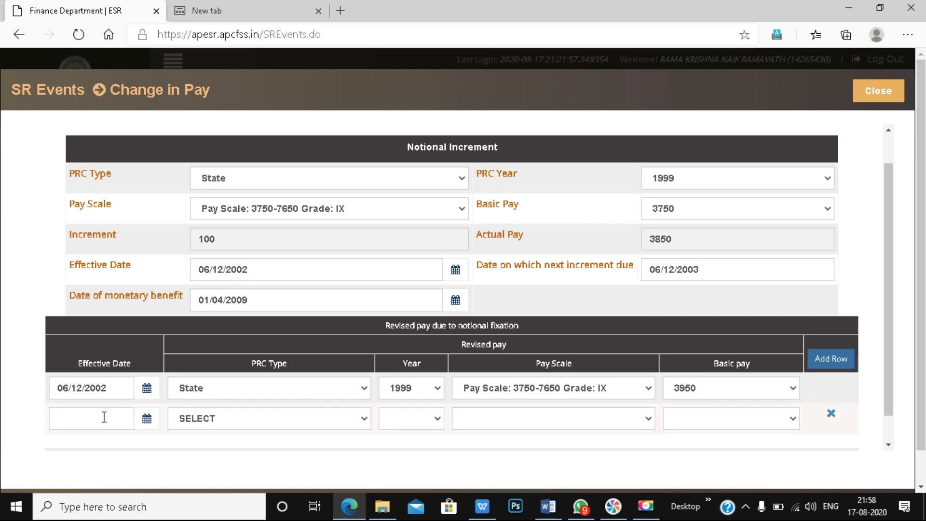
{"action": "left_click", "coordinate": [103, 418]}
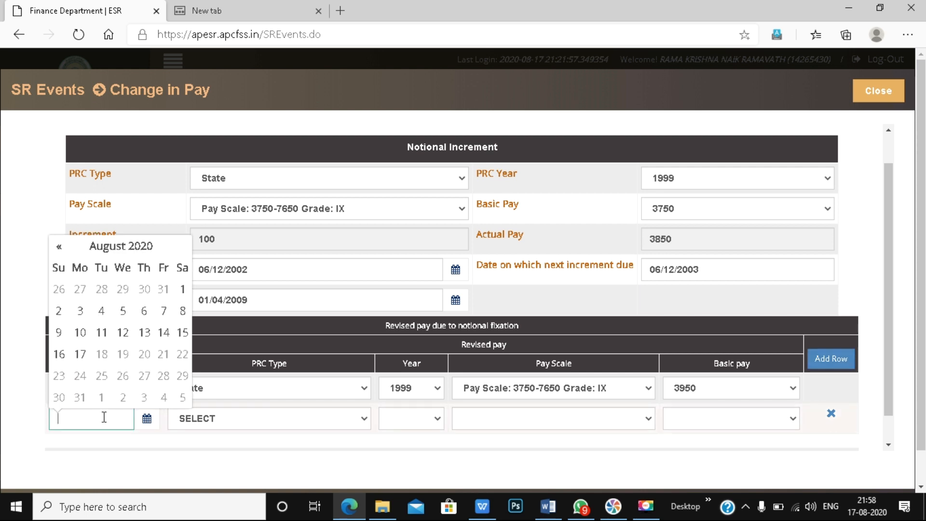
{"action": "type", "text": "01/12/"}
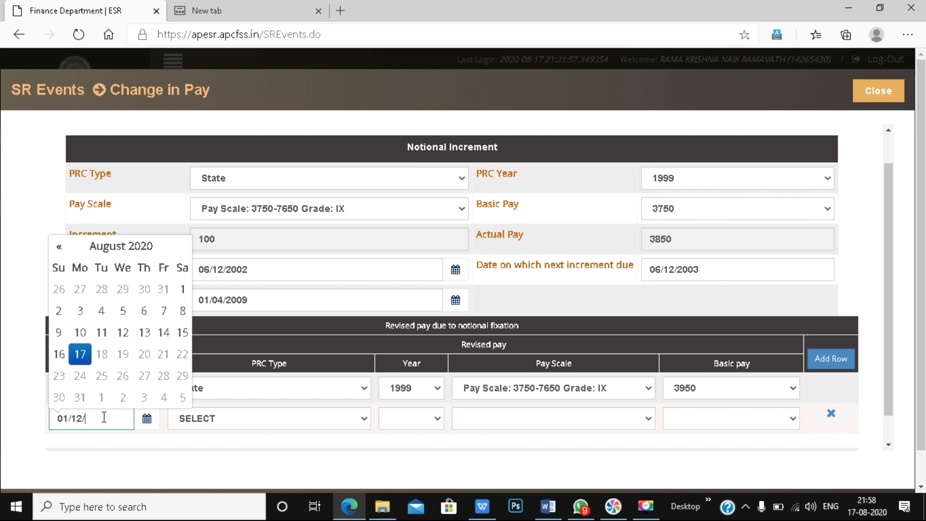
{"action": "type", "text": "2003"}
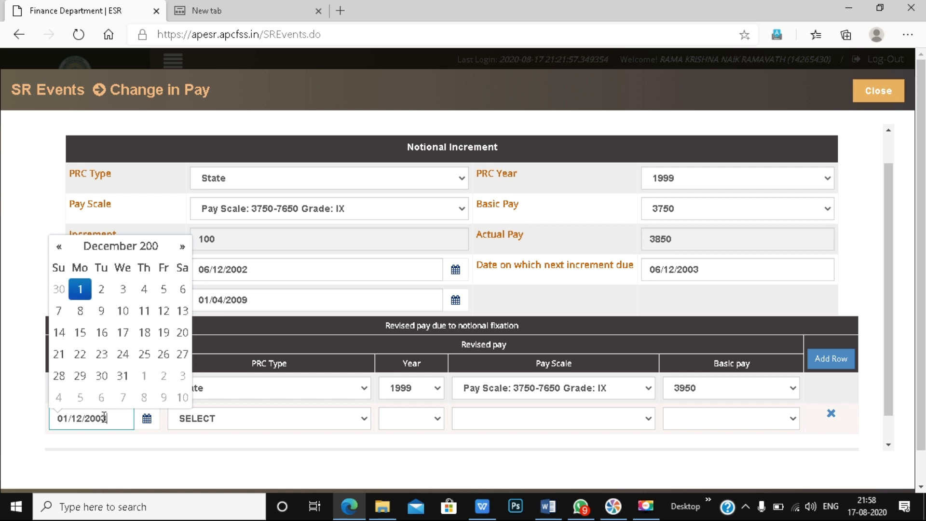
{"action": "left_click", "coordinate": [310, 423]}
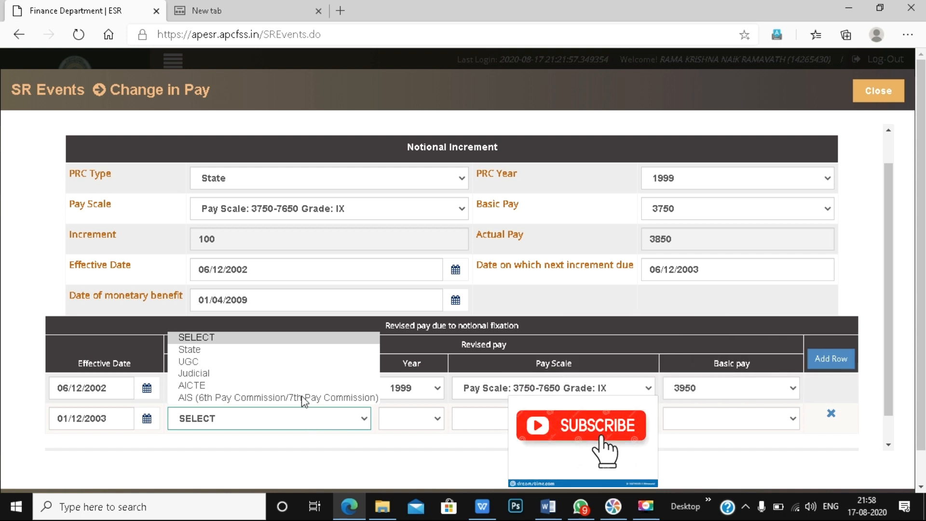
{"action": "left_click", "coordinate": [420, 423]}
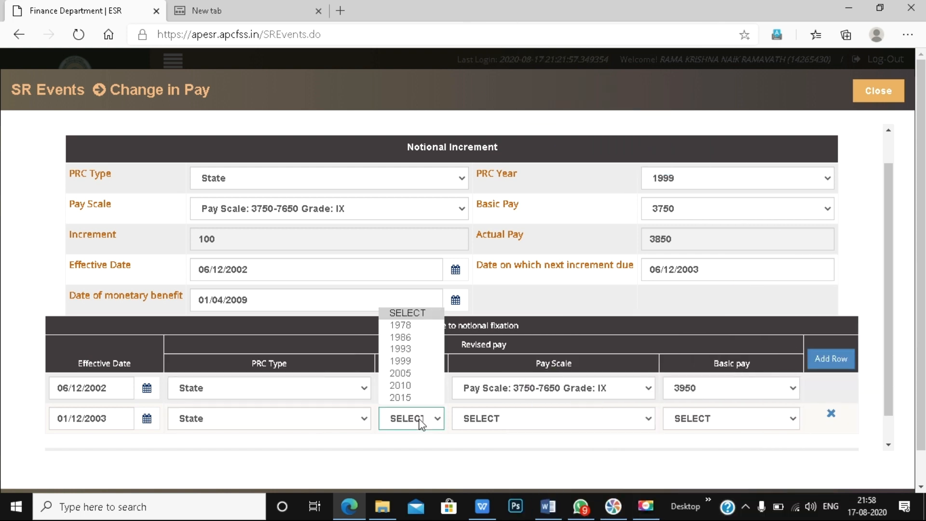
{"action": "left_click", "coordinate": [437, 376]}
- Set the second revised pay row's pay scale to 5470-12385 Grade IX and its basic pay to 5895
{"action": "left_click", "coordinate": [506, 421]}
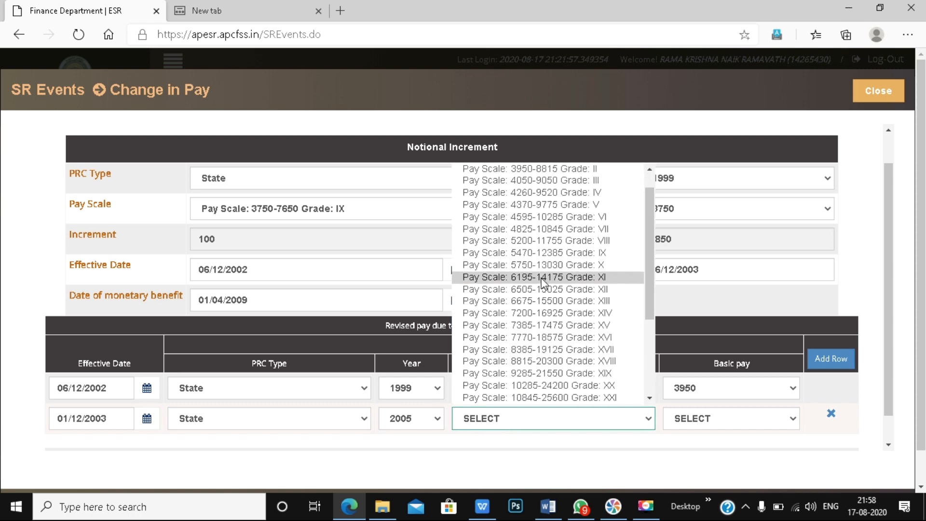
{"action": "left_click", "coordinate": [541, 258]}
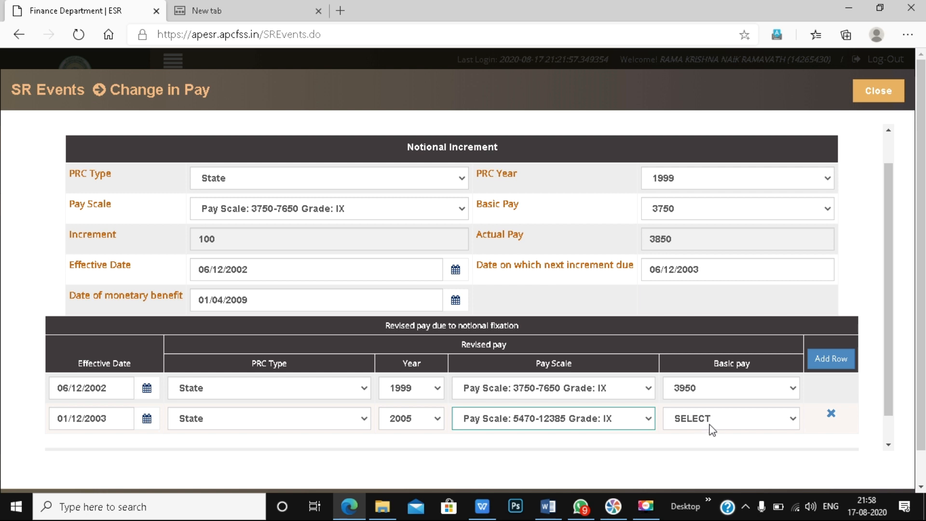
{"action": "left_click", "coordinate": [727, 425]}
{"action": "scroll", "coordinate": [717, 236], "scroll_direction": "down", "scroll_amount": 3}
{"action": "scroll", "coordinate": [713, 221], "scroll_direction": "up", "scroll_amount": 3}
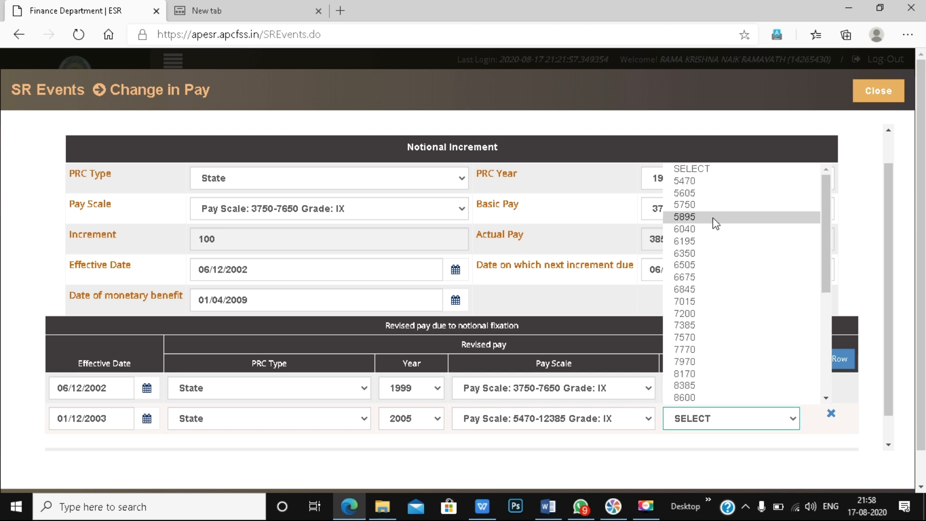
{"action": "left_click", "coordinate": [710, 218]}
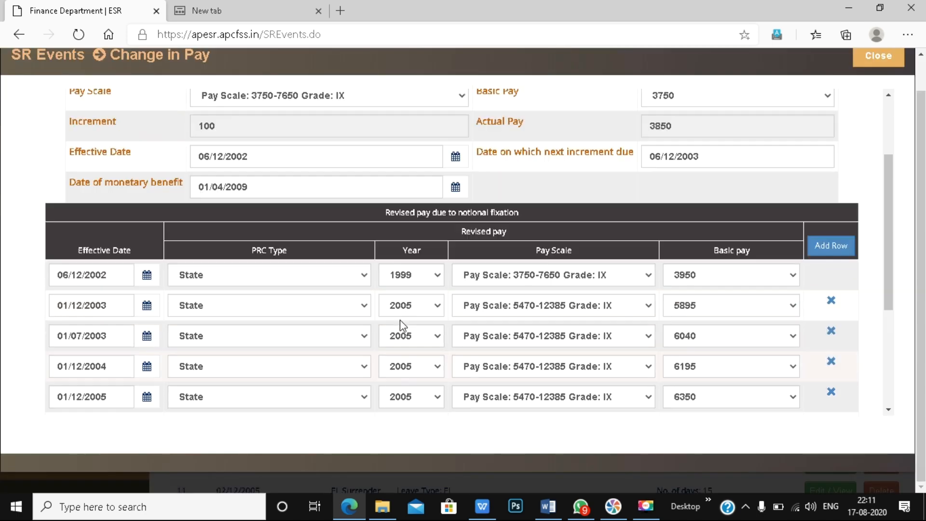
- Review the revised pay rows for their effective dates, pay scales and basic pay against the notional increment details
{"action": "scroll", "coordinate": [401, 211], "scroll_direction": "up", "scroll_amount": 1}
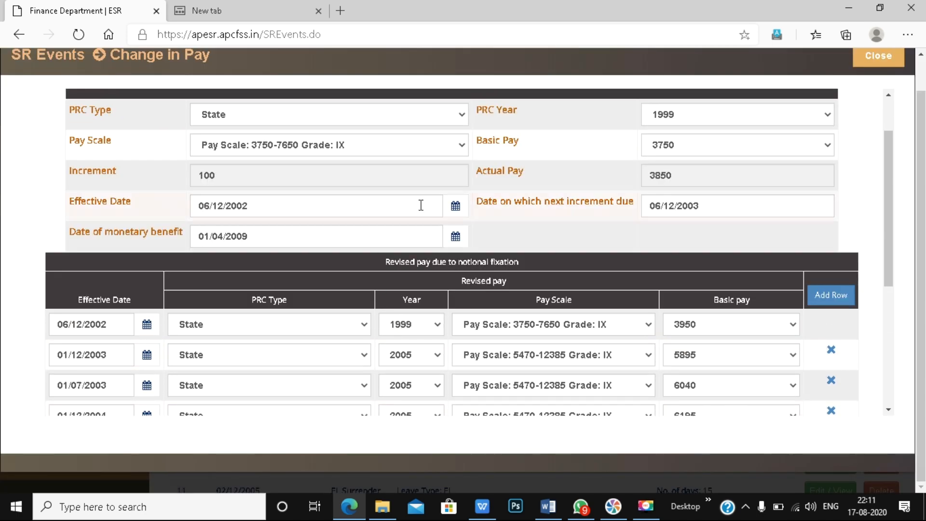
{"action": "scroll", "coordinate": [302, 266], "scroll_direction": "down", "scroll_amount": 2}
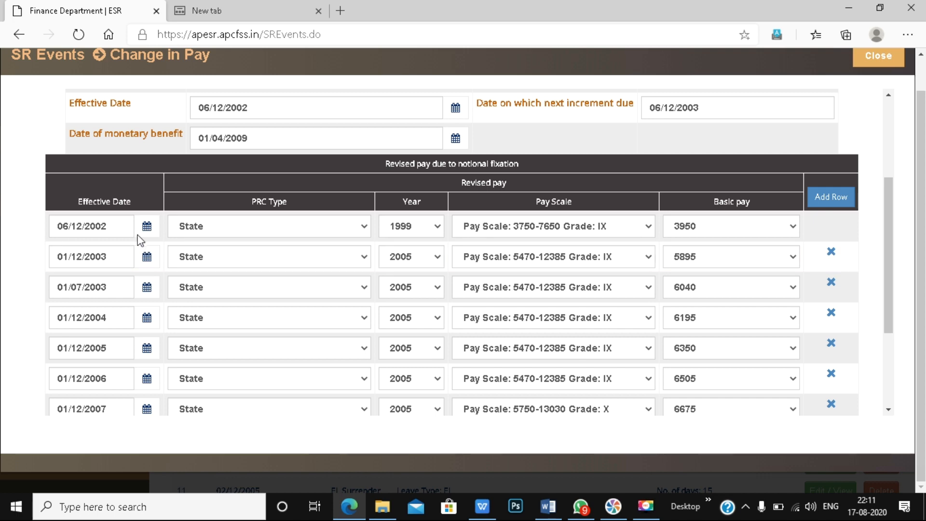
{"action": "scroll", "coordinate": [285, 337], "scroll_direction": "down", "scroll_amount": 3}
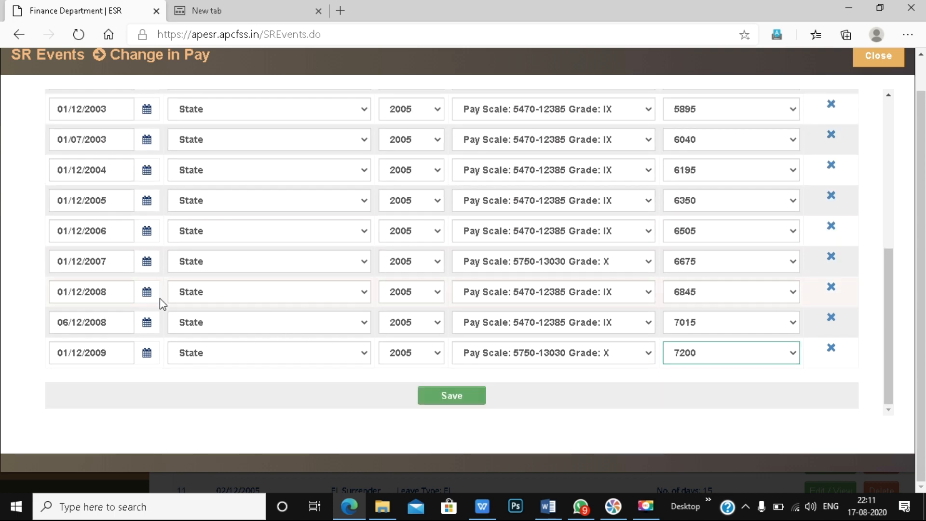
{"action": "scroll", "coordinate": [160, 298], "scroll_direction": "up", "scroll_amount": 2}
{"action": "scroll", "coordinate": [193, 320], "scroll_direction": "down", "scroll_amount": 3}
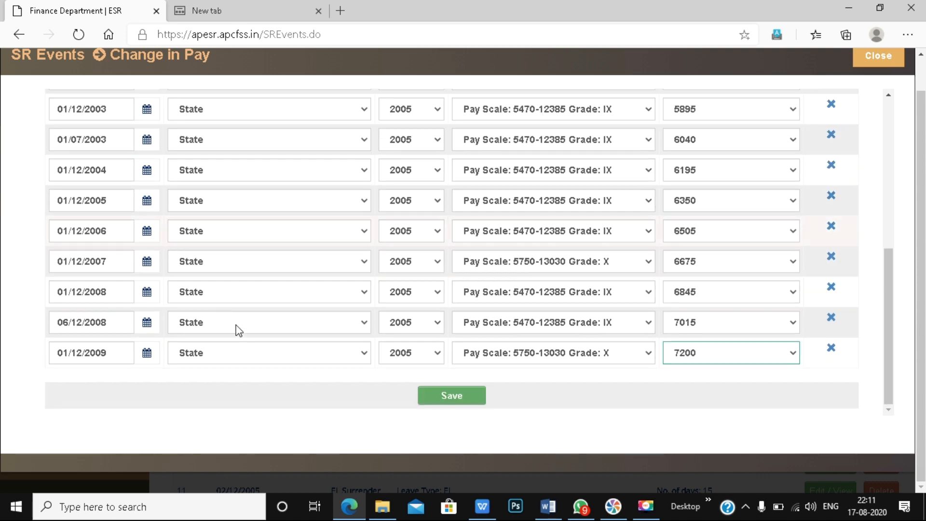
{"action": "scroll", "coordinate": [382, 253], "scroll_direction": "up", "scroll_amount": 3}
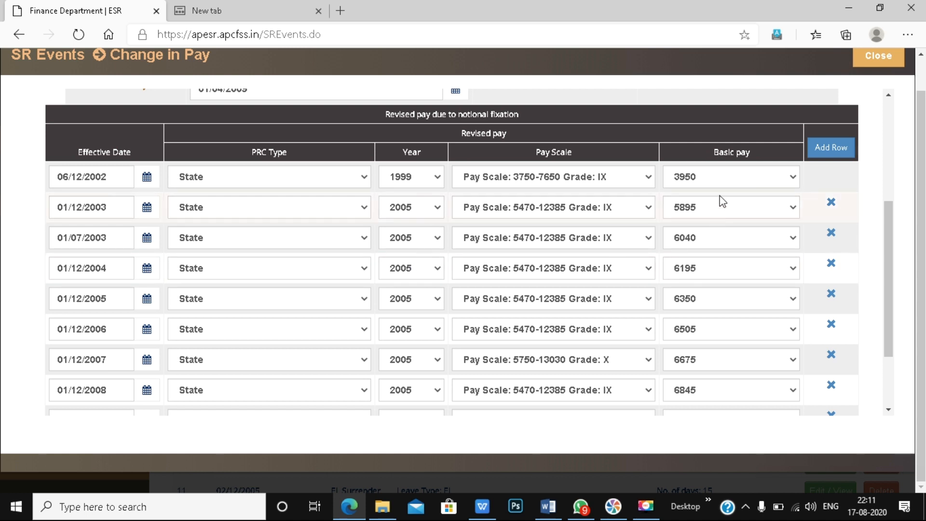
{"action": "scroll", "coordinate": [715, 237], "scroll_direction": "down", "scroll_amount": 1}
{"action": "scroll", "coordinate": [718, 255], "scroll_direction": "down", "scroll_amount": 1}
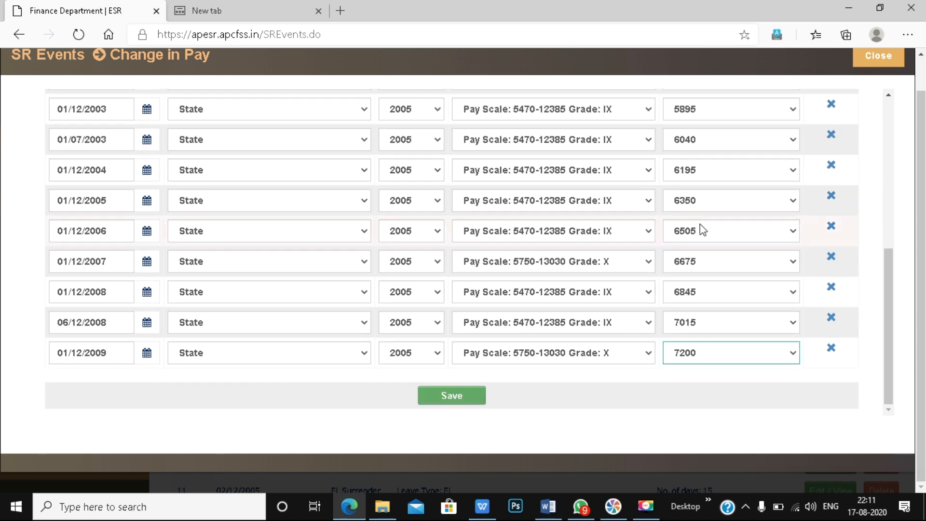
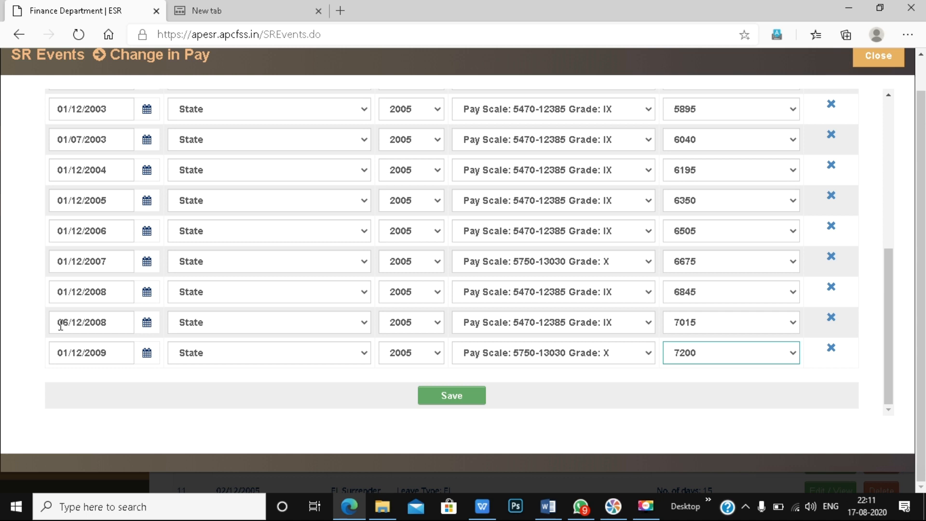
- In the revised pay row dated 06/12/2008, set the pay scale to 5750-13030 Grade X and the basic pay to 7015
{"action": "left_click", "coordinate": [549, 329]}
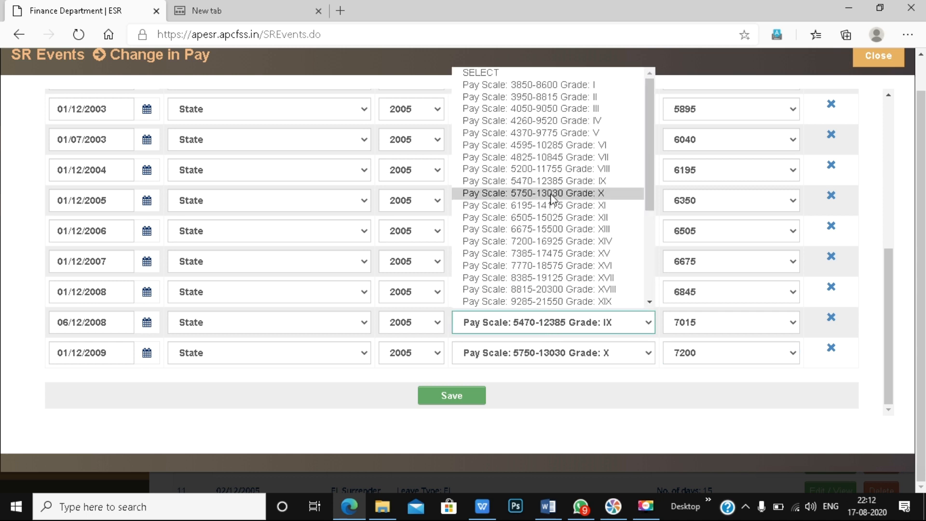
{"action": "left_click", "coordinate": [552, 193]}
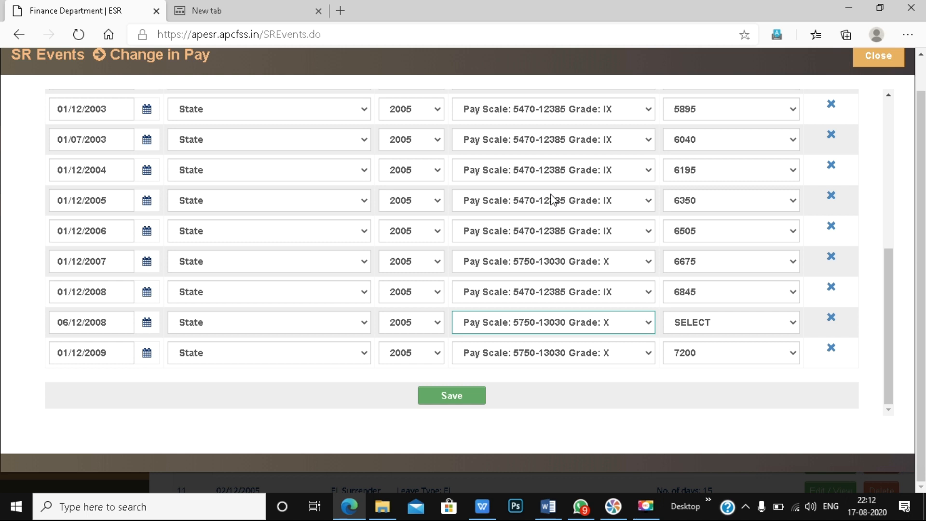
{"action": "left_click", "coordinate": [736, 329]}
{"action": "left_click", "coordinate": [738, 325]}
{"action": "left_click", "coordinate": [740, 327]}
{"action": "scroll", "coordinate": [722, 287], "scroll_direction": "down", "scroll_amount": 1}
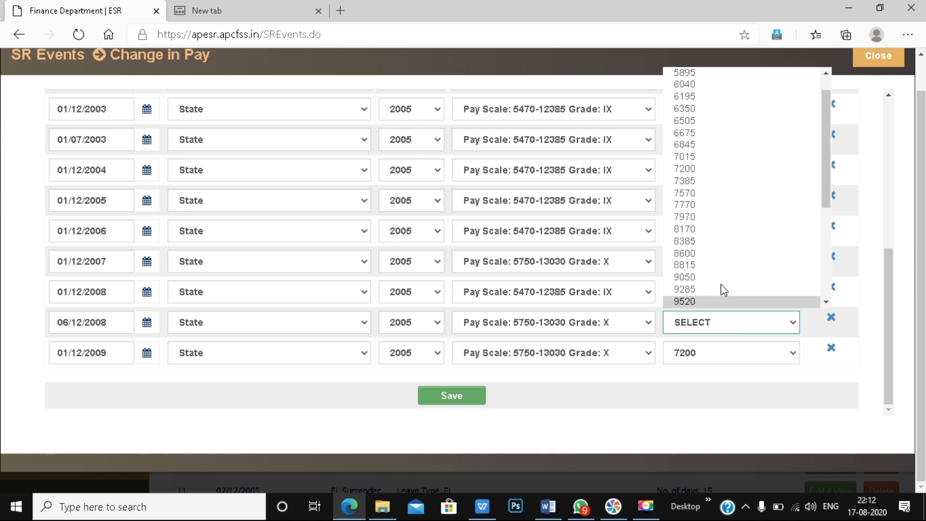
{"action": "left_click", "coordinate": [711, 158]}
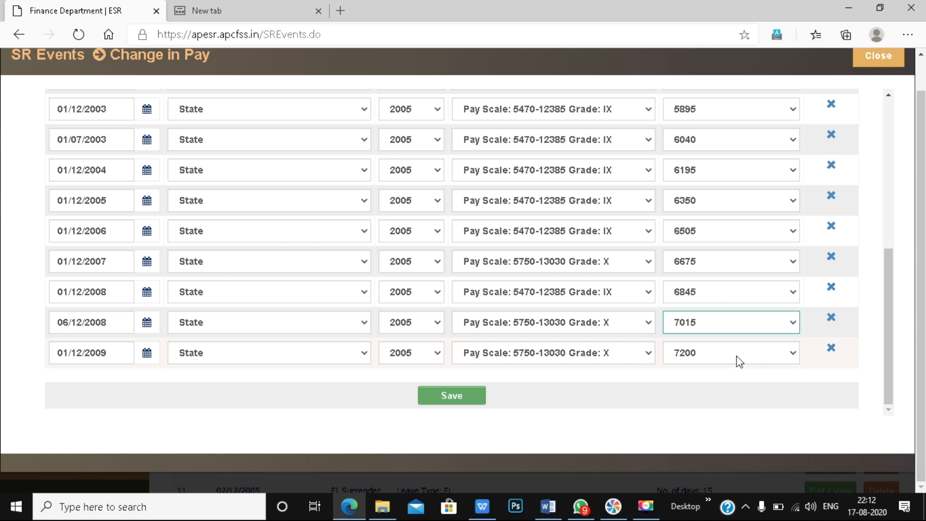
- In the revised pay row dated 01/12/2009, set the pay scale to 7200-16925 Grade XIV and the basic pay to 7200
{"action": "left_click", "coordinate": [755, 358]}
{"action": "left_click", "coordinate": [751, 355]}
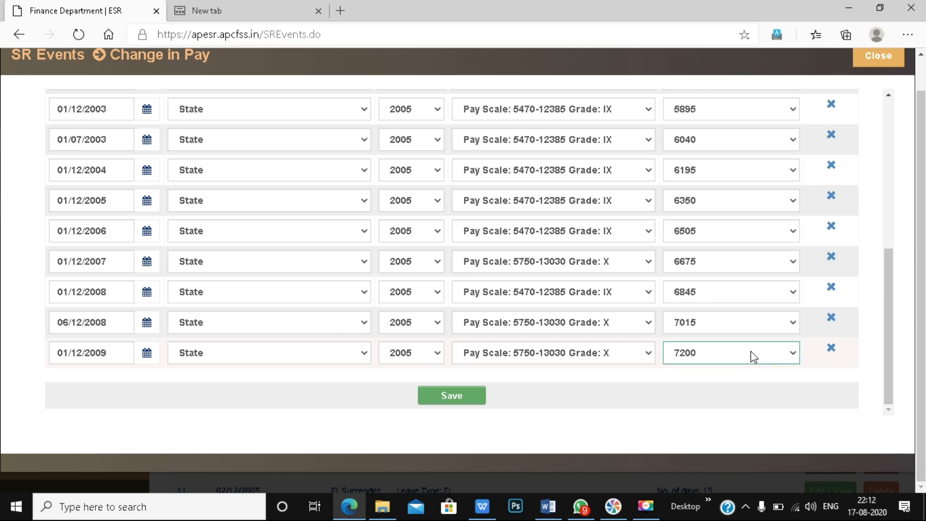
{"action": "left_click", "coordinate": [636, 361]}
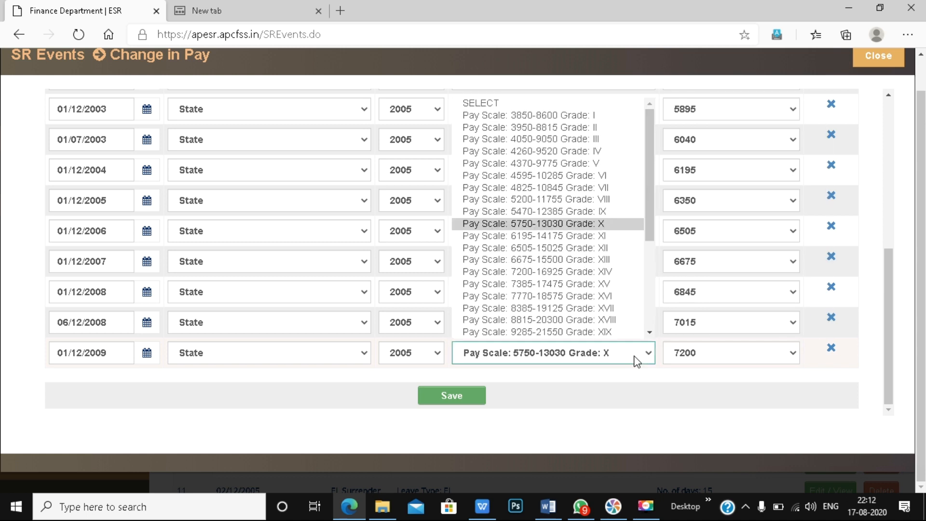
{"action": "left_click", "coordinate": [609, 272]}
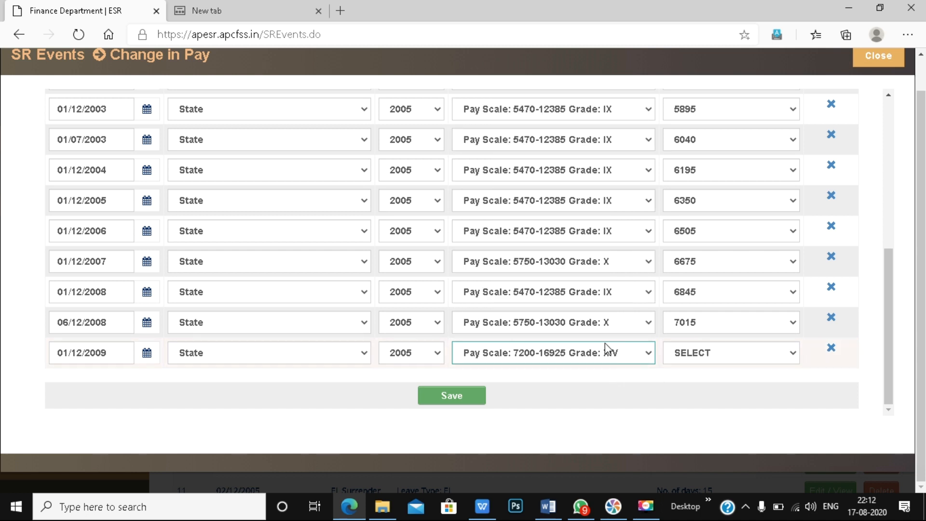
{"action": "left_click", "coordinate": [715, 361]}
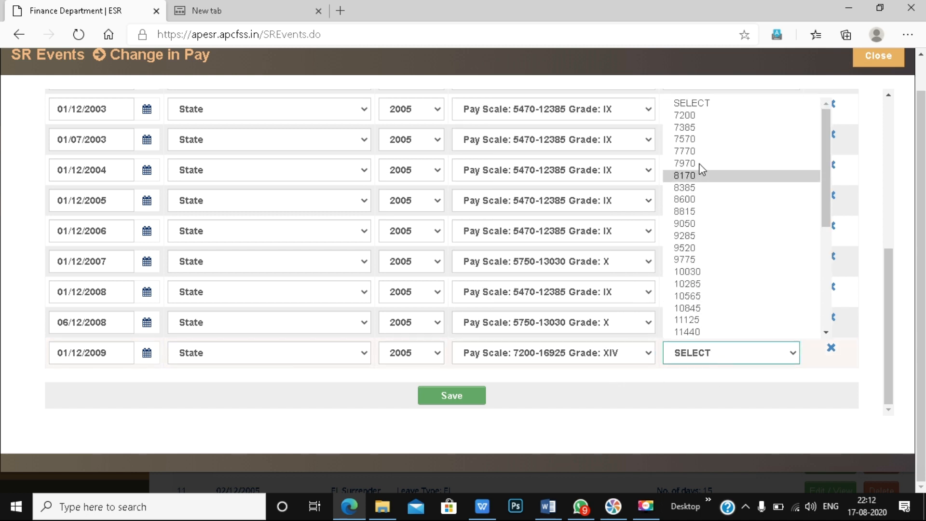
{"action": "left_click", "coordinate": [700, 115]}
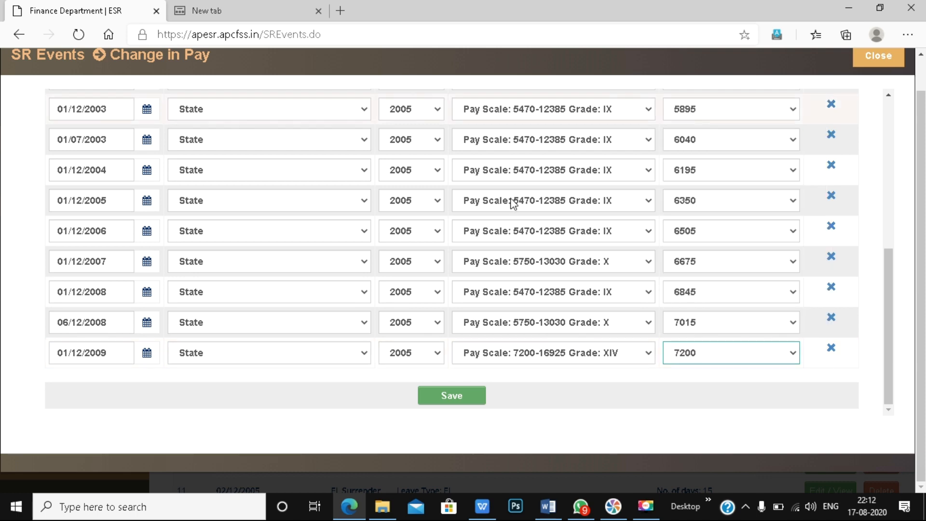
- Check the complete notional increment form, from the increment details down to the last revised pay row
{"action": "scroll", "coordinate": [700, 445], "scroll_direction": "up", "scroll_amount": 2}
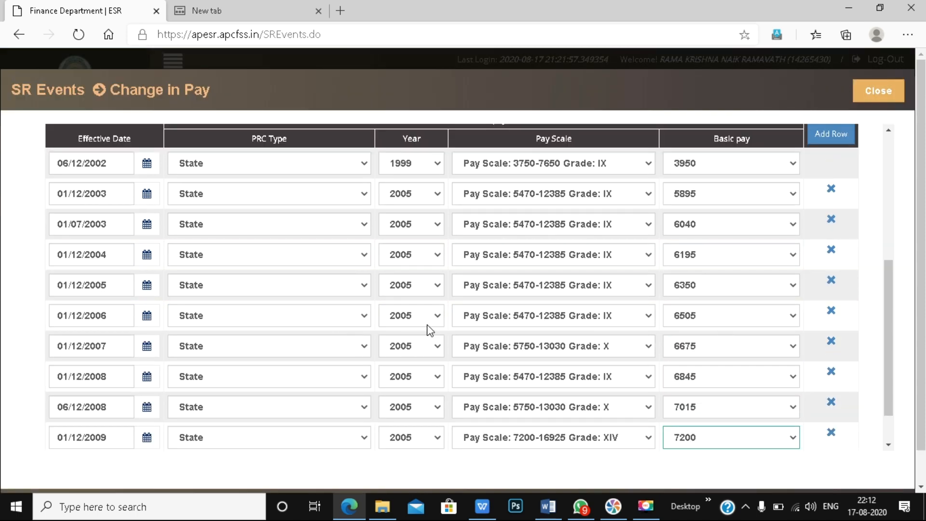
{"action": "scroll", "coordinate": [657, 296], "scroll_direction": "up", "scroll_amount": 2}
{"action": "scroll", "coordinate": [464, 319], "scroll_direction": "up", "scroll_amount": 3}
{"action": "scroll", "coordinate": [463, 318], "scroll_direction": "down", "scroll_amount": 6}
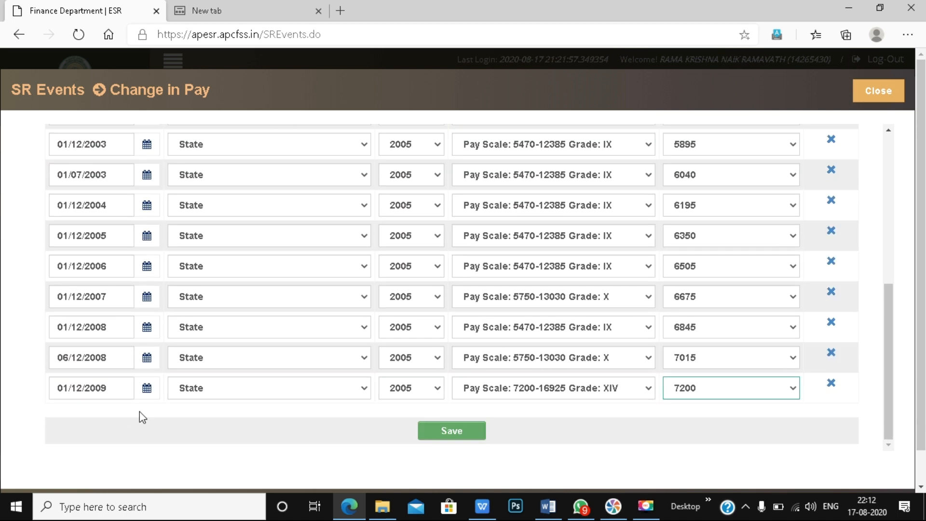
{"action": "scroll", "coordinate": [500, 367], "scroll_direction": "up", "scroll_amount": 3}
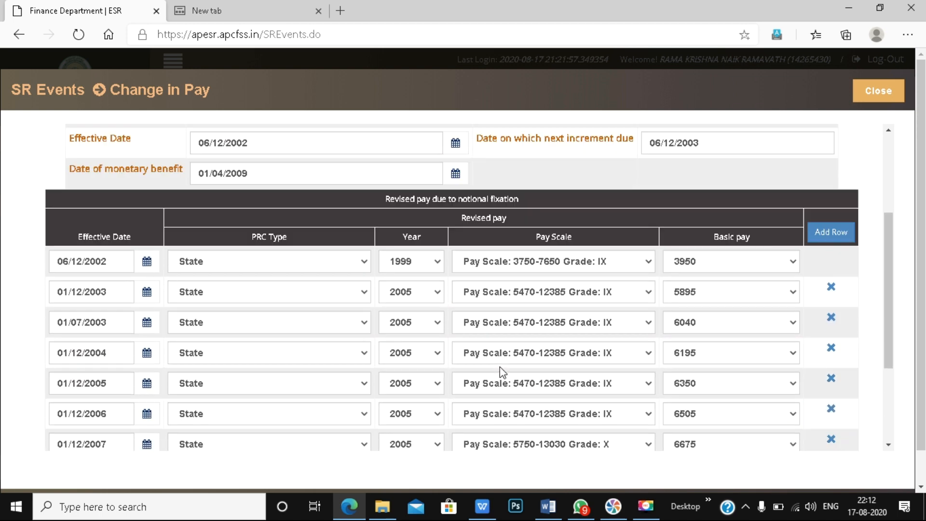
{"action": "scroll", "coordinate": [500, 366], "scroll_direction": "up", "scroll_amount": 2}
{"action": "scroll", "coordinate": [502, 363], "scroll_direction": "up", "scroll_amount": 1}
{"action": "scroll", "coordinate": [266, 356], "scroll_direction": "down", "scroll_amount": 3}
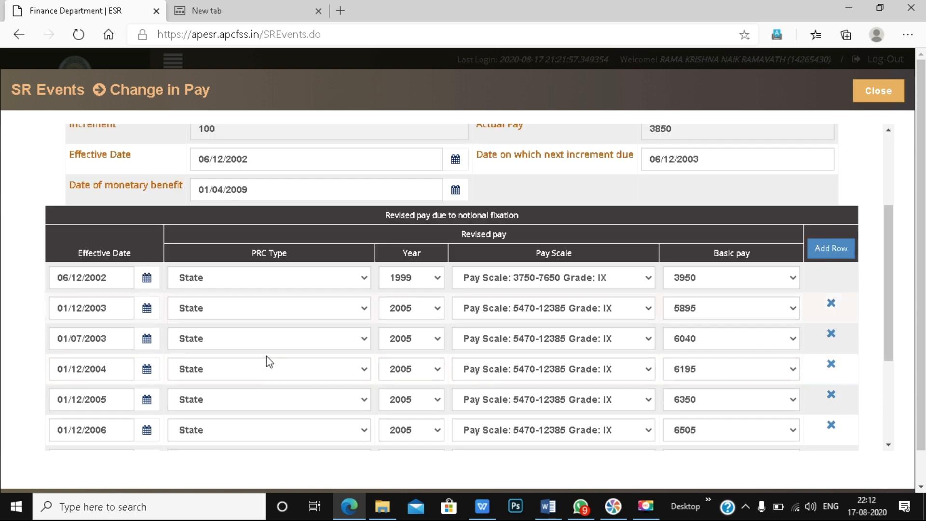
{"action": "scroll", "coordinate": [287, 368], "scroll_direction": "down", "scroll_amount": 3}
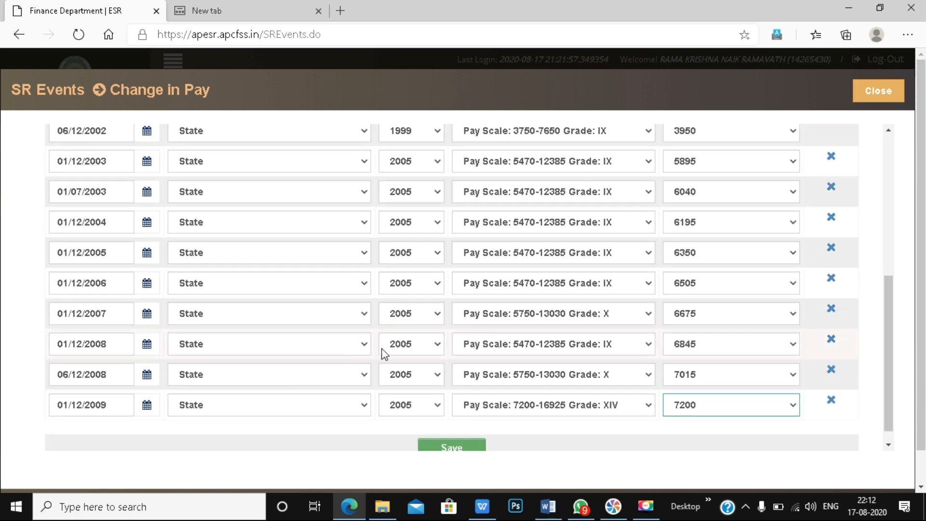
{"action": "scroll", "coordinate": [383, 352], "scroll_direction": "down", "scroll_amount": 1}
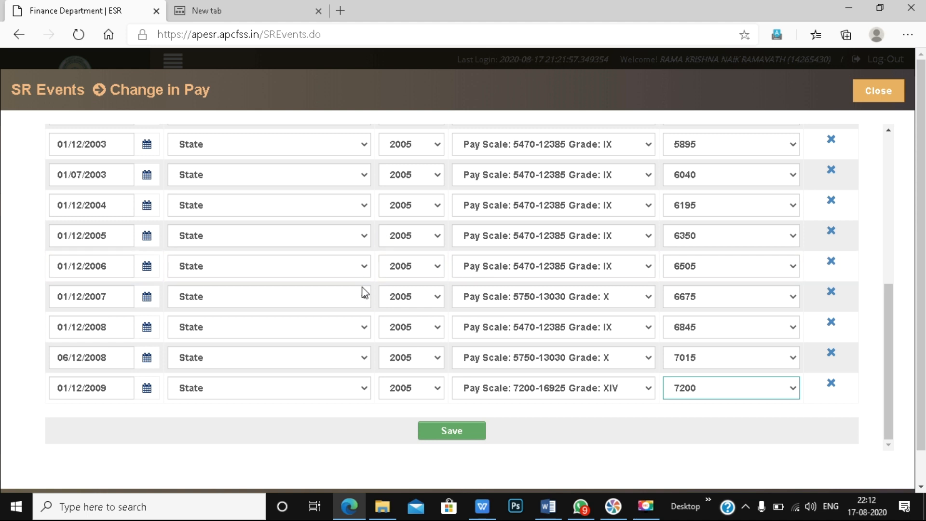
- Save the Notional Increment change-in-pay details, confirm, and close the form
{"action": "left_click", "coordinate": [459, 434]}
{"action": "left_click", "coordinate": [533, 109]}
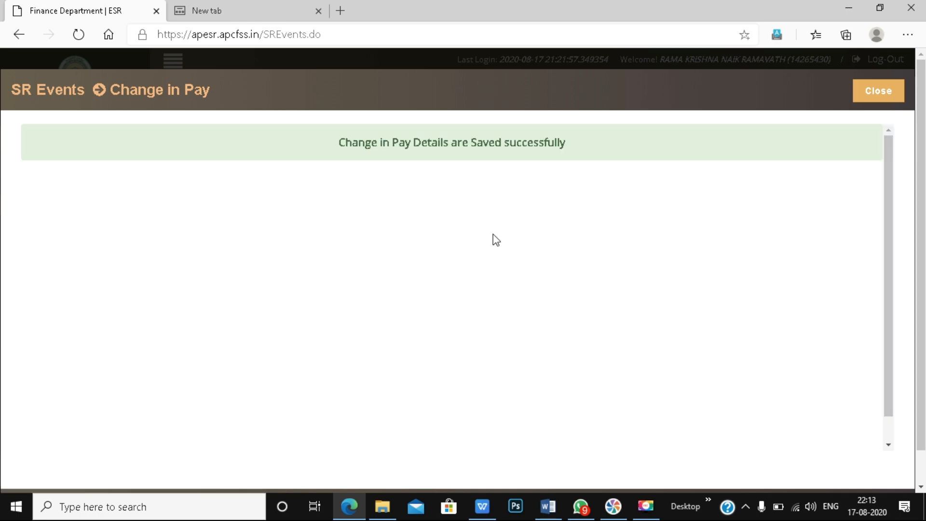
{"action": "left_click", "coordinate": [901, 99]}
- Open the Automatic Advancement Scheme event dated 06/12/2008, save it again as it is, and close it
{"action": "scroll", "coordinate": [516, 384], "scroll_direction": "down", "scroll_amount": 3}
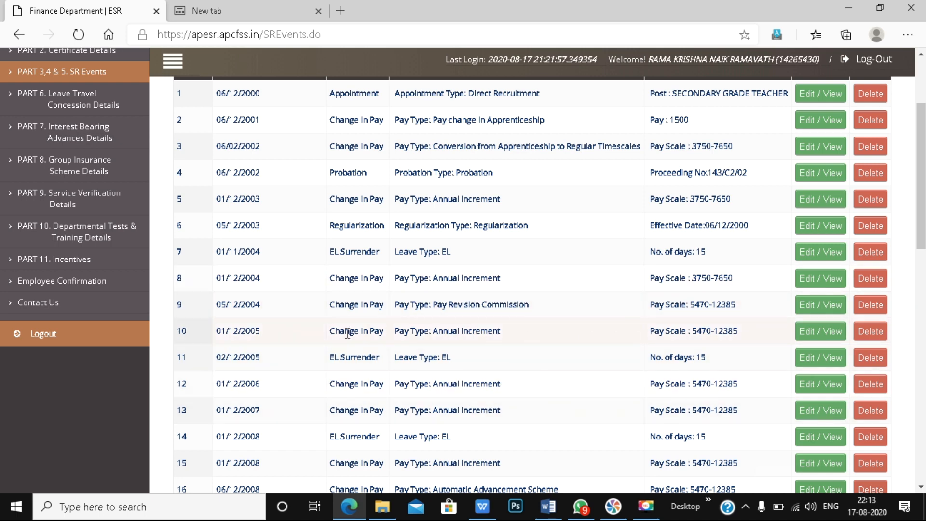
{"action": "scroll", "coordinate": [287, 371], "scroll_direction": "down", "scroll_amount": 1}
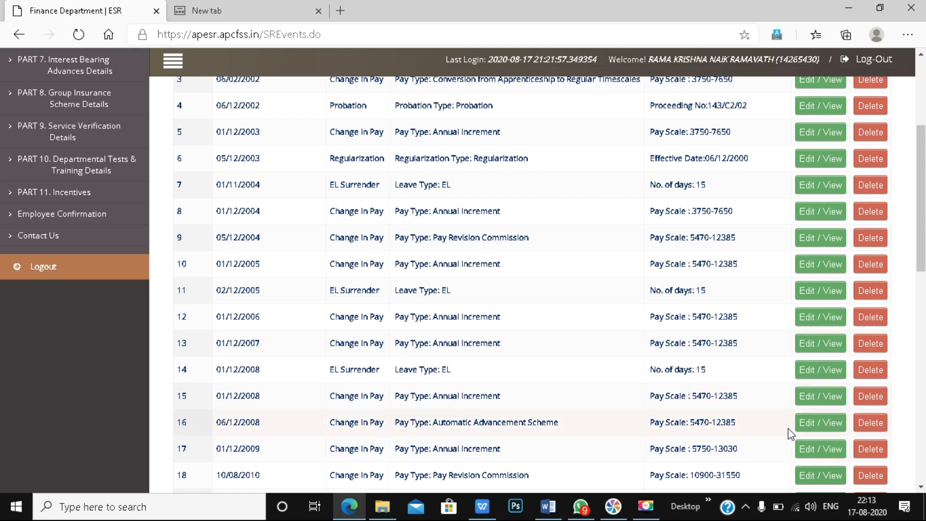
{"action": "left_click", "coordinate": [816, 425]}
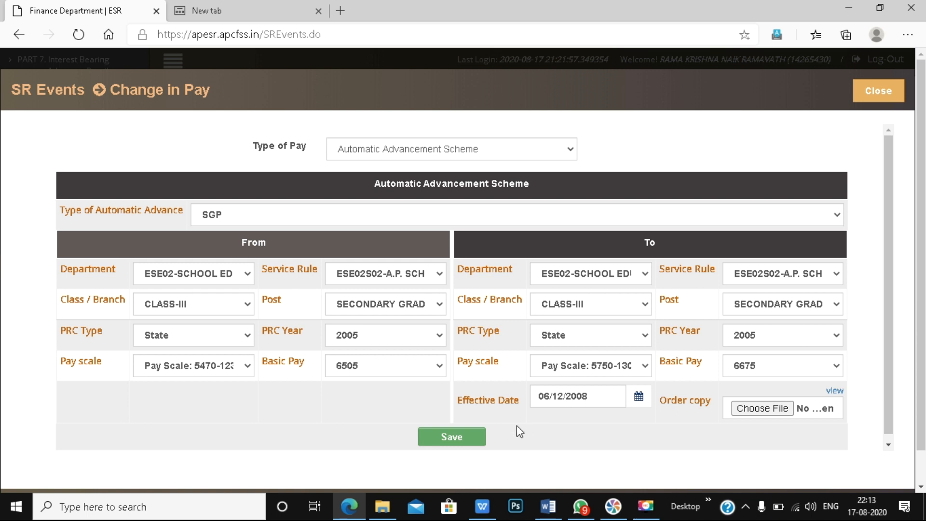
{"action": "left_click", "coordinate": [465, 437]}
{"action": "left_click", "coordinate": [527, 110]}
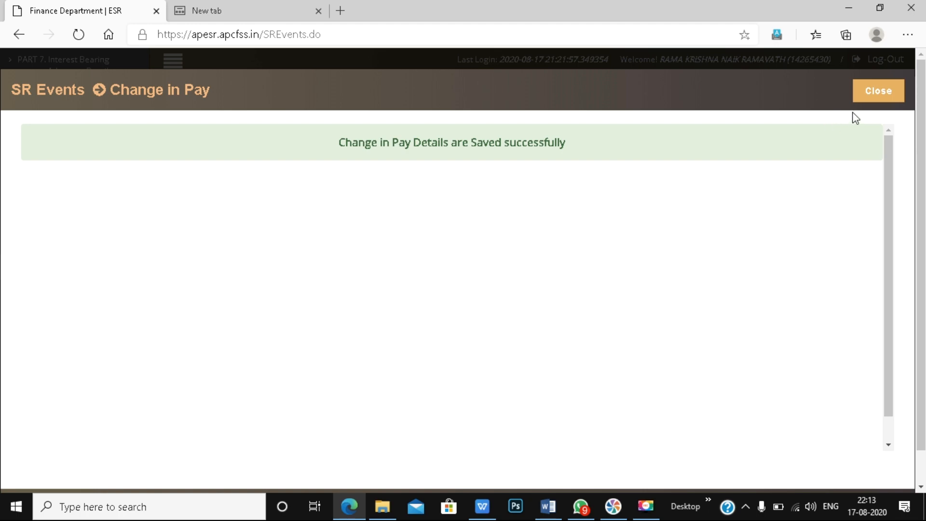
{"action": "left_click", "coordinate": [879, 90]}
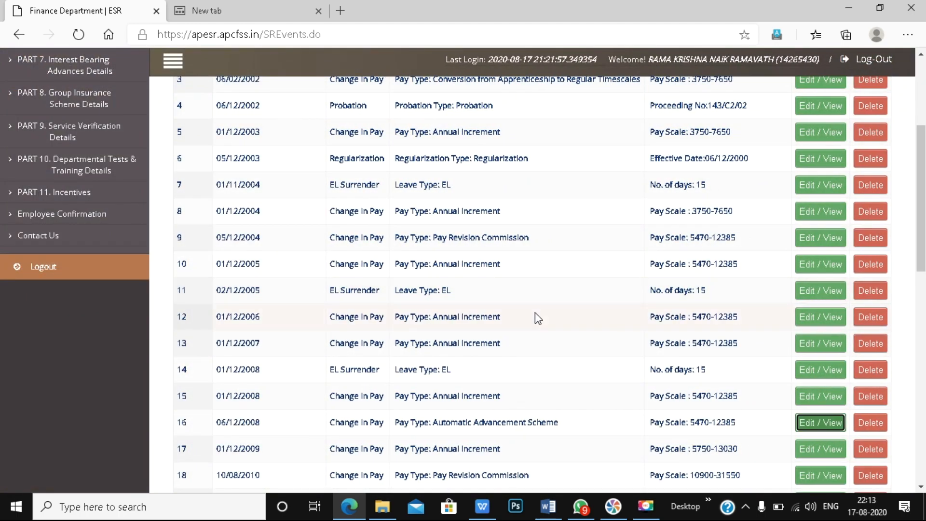
{"action": "scroll", "coordinate": [534, 311], "scroll_direction": "down", "scroll_amount": 3}
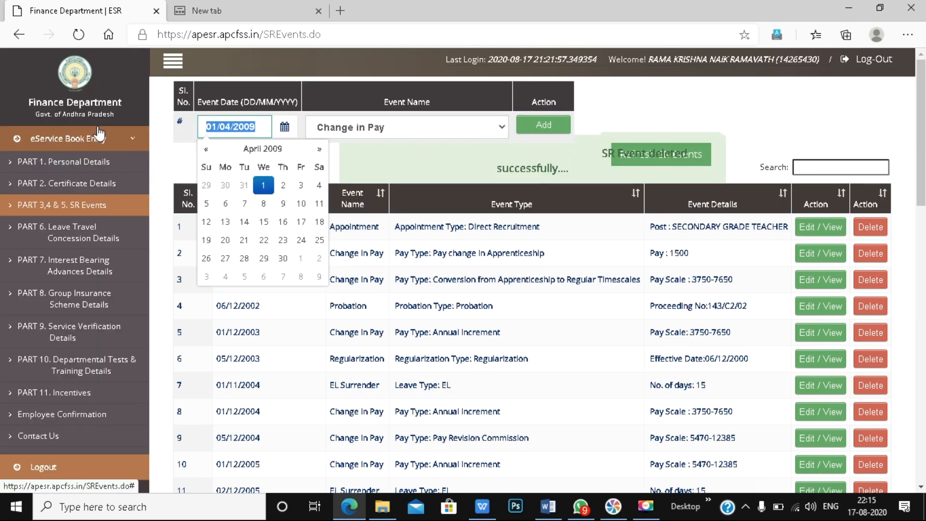
{"action": "type", "text": "06/0"}
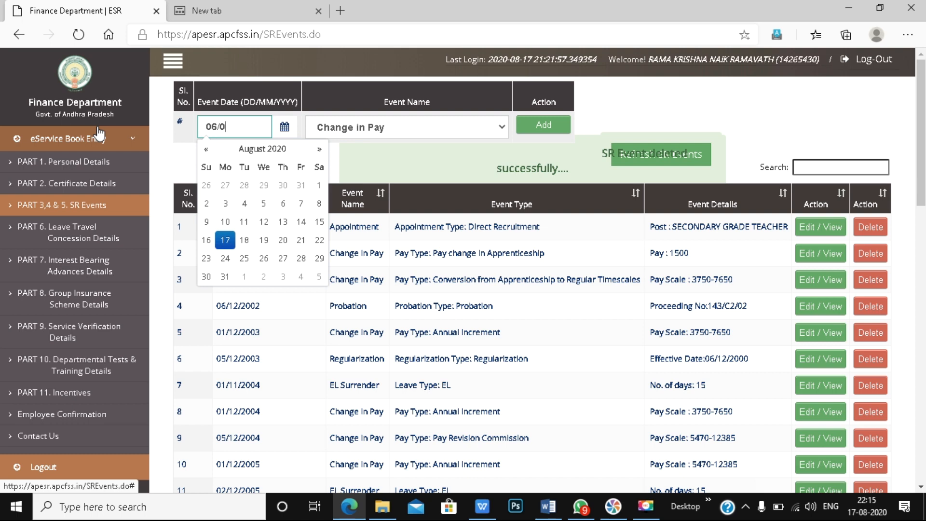
{"action": "key", "text": "BackSpace"}
{"action": "type", "text": "12/200"}
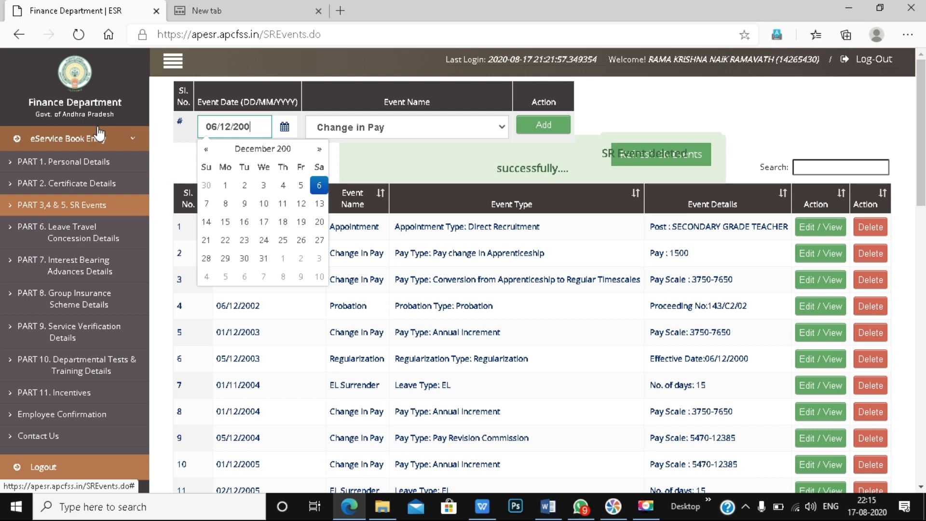
{"action": "type", "text": "8"}
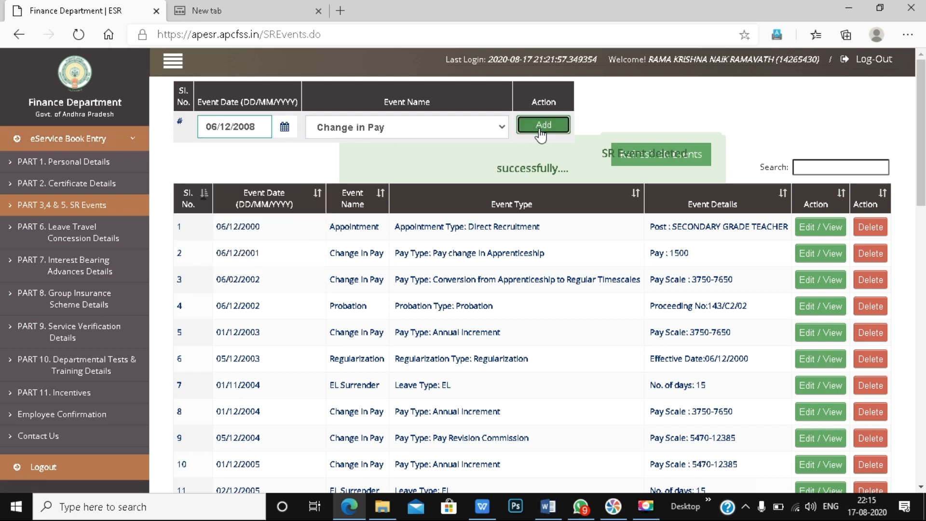
{"action": "left_click", "coordinate": [543, 128]}
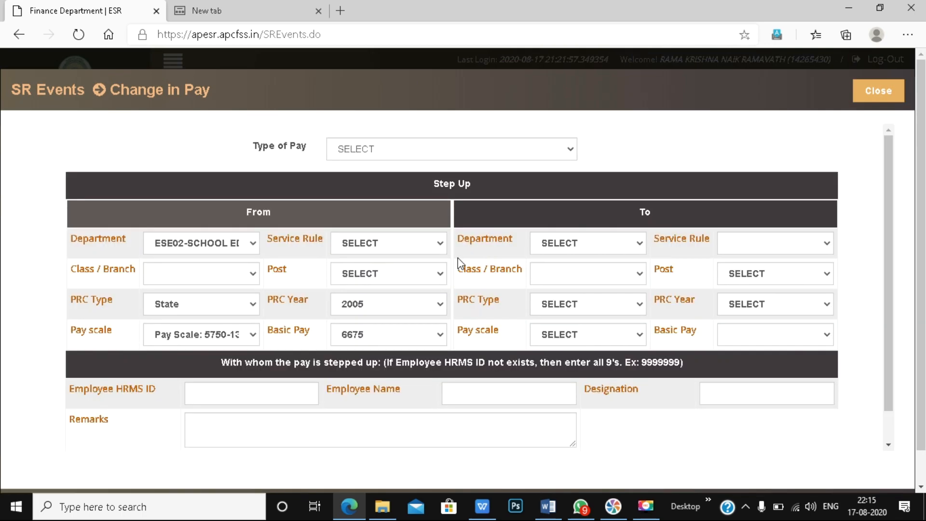
{"action": "left_click", "coordinate": [448, 156]}
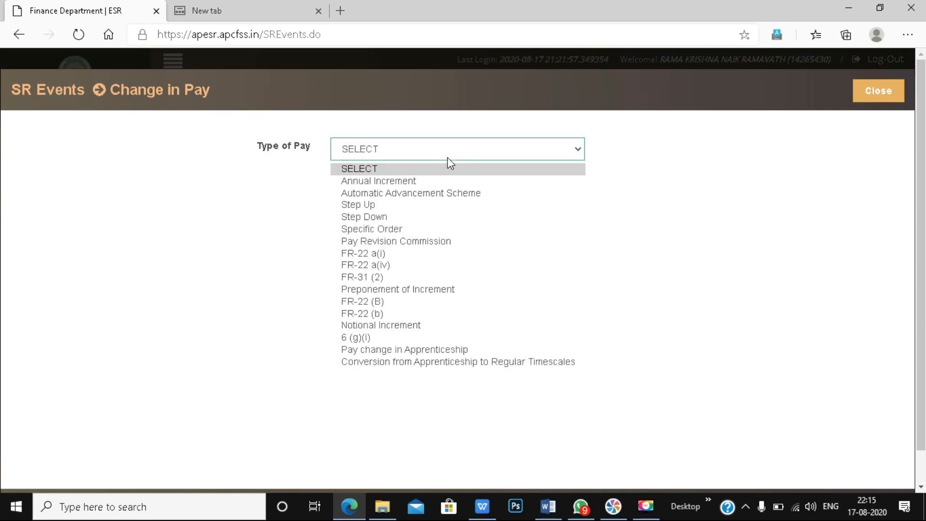
{"action": "left_click", "coordinate": [457, 238]}
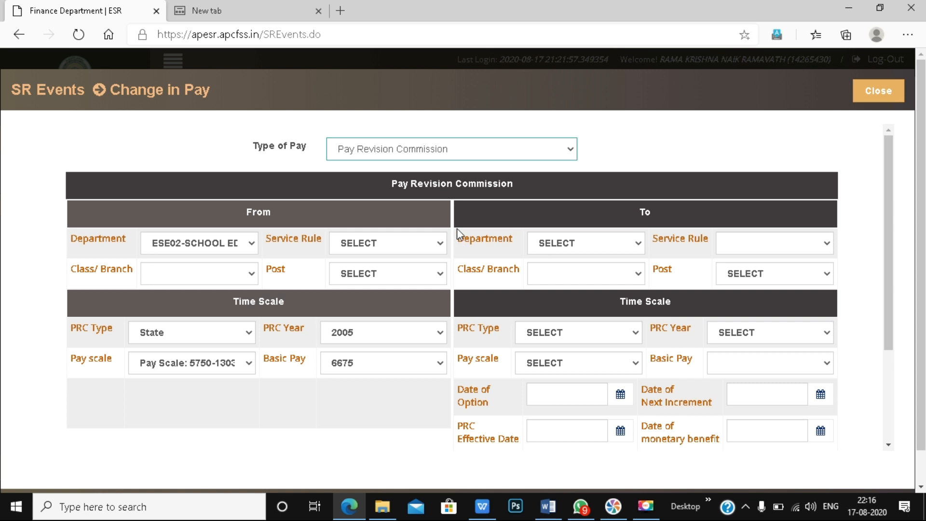
{"action": "left_click", "coordinate": [883, 99]}
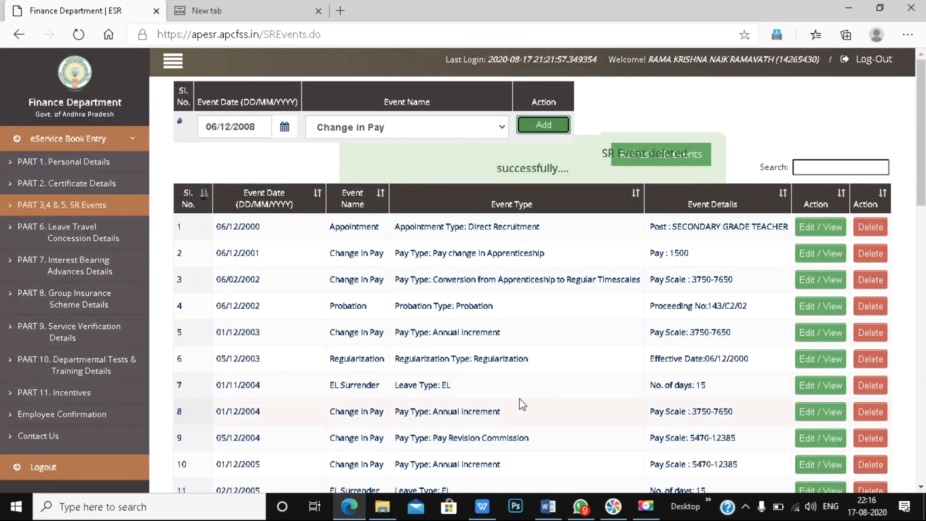
- Open the Pay Revision Commission event dated 10/08/2010 for editing and check the available revised pay scales
{"action": "scroll", "coordinate": [552, 405], "scroll_direction": "down", "scroll_amount": 6}
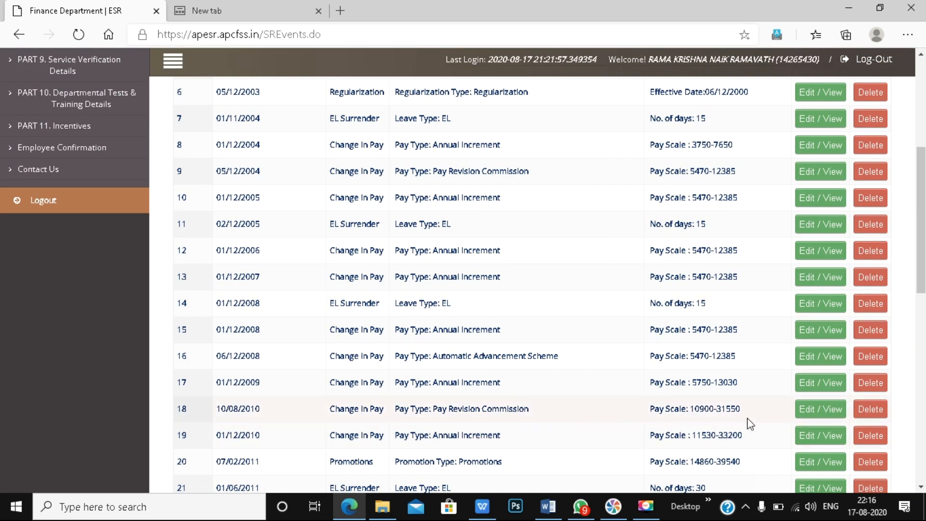
{"action": "left_click", "coordinate": [811, 413]}
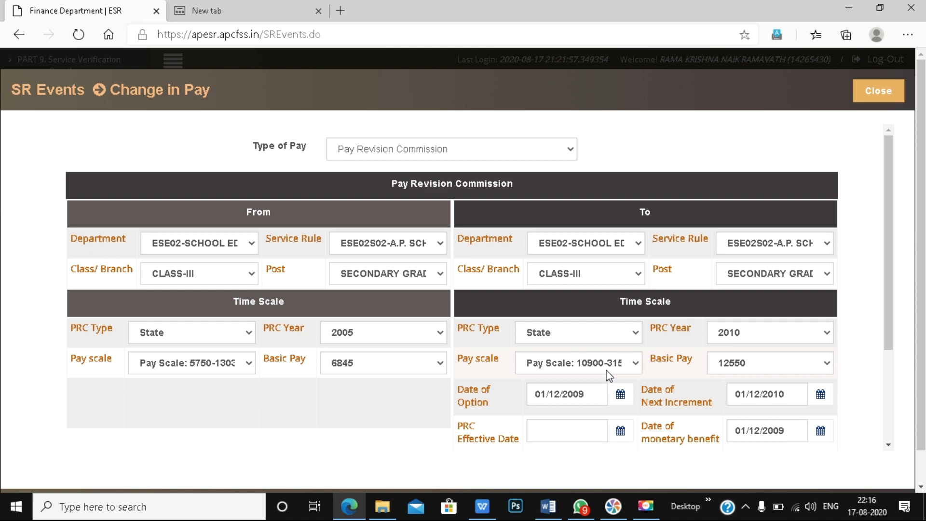
{"action": "left_click", "coordinate": [637, 366]}
{"action": "left_click", "coordinate": [636, 365]}
{"action": "left_click", "coordinate": [637, 366]}
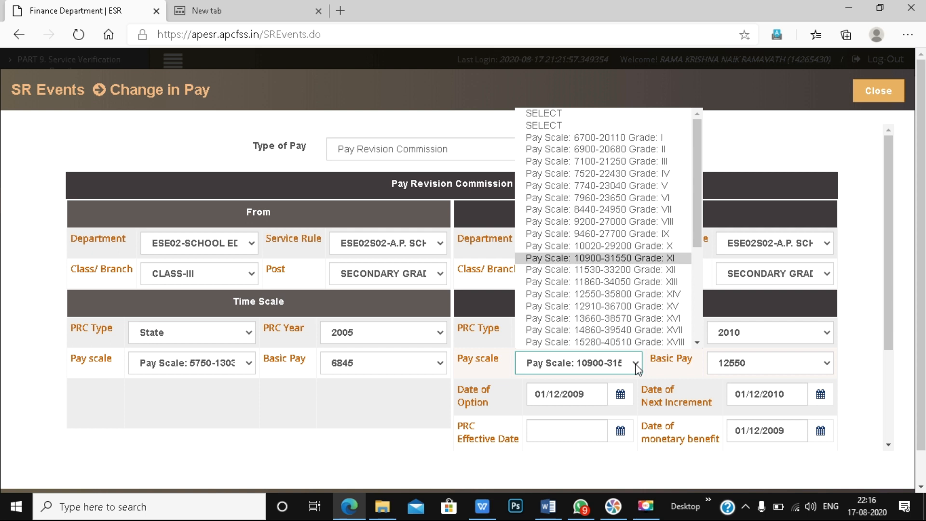
{"action": "left_click", "coordinate": [636, 366]}
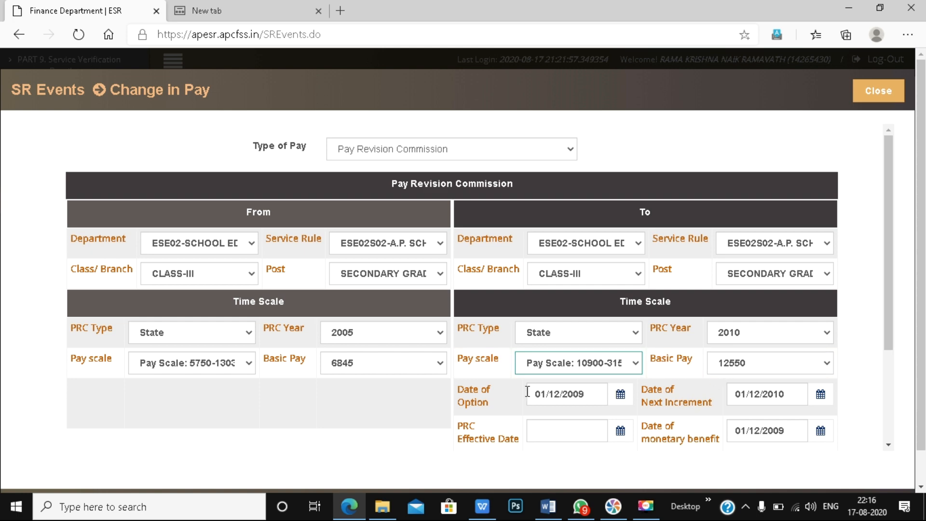
- Set the PRC effective date of the Pay Revision Commission event to 01/12/2008
{"action": "scroll", "coordinate": [517, 399], "scroll_direction": "down", "scroll_amount": 1}
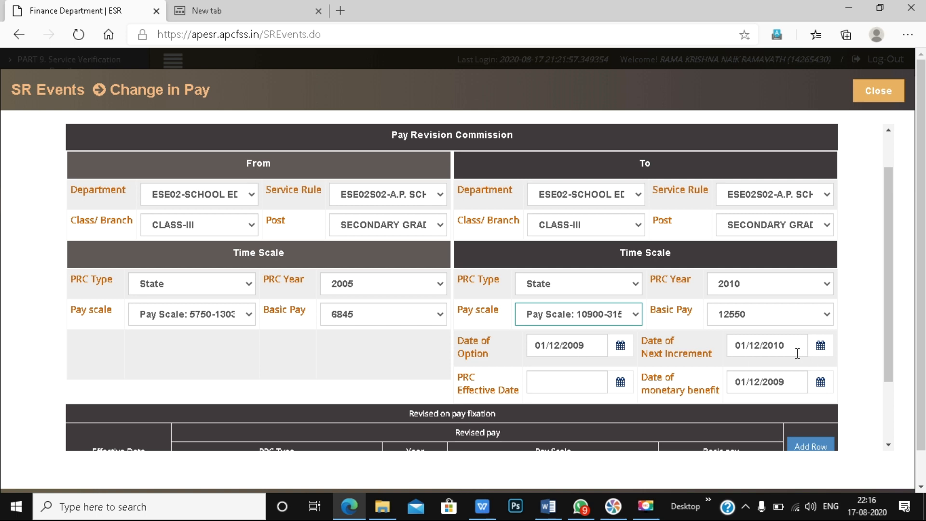
{"action": "scroll", "coordinate": [798, 353], "scroll_direction": "down", "scroll_amount": 1}
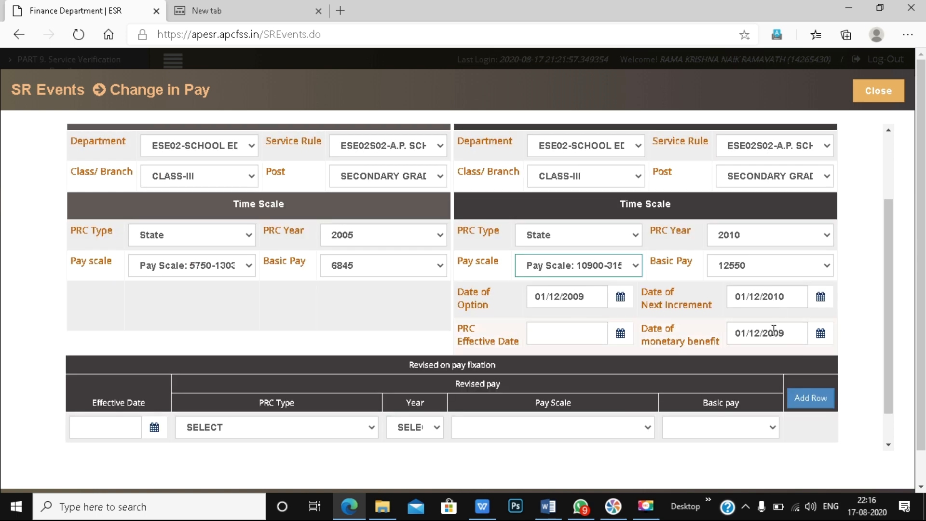
{"action": "left_click", "coordinate": [569, 338]}
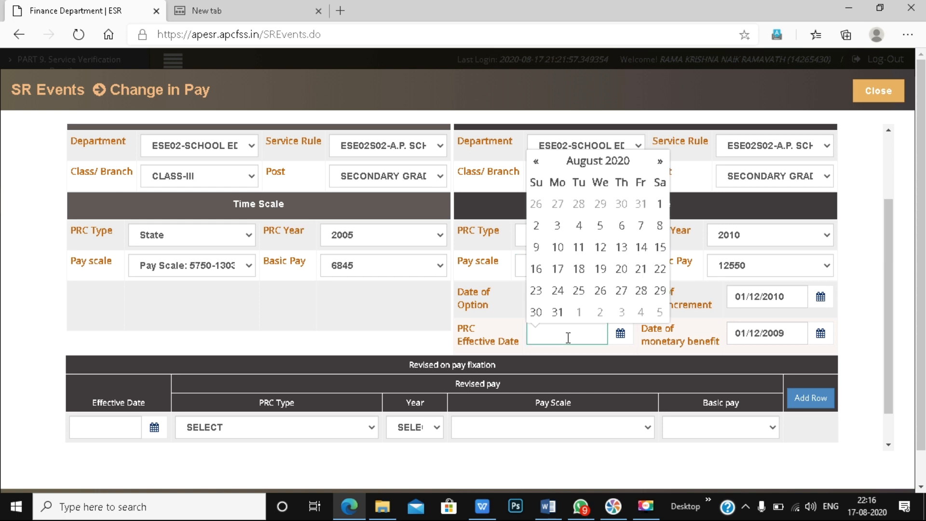
{"action": "type", "text": "01/"}
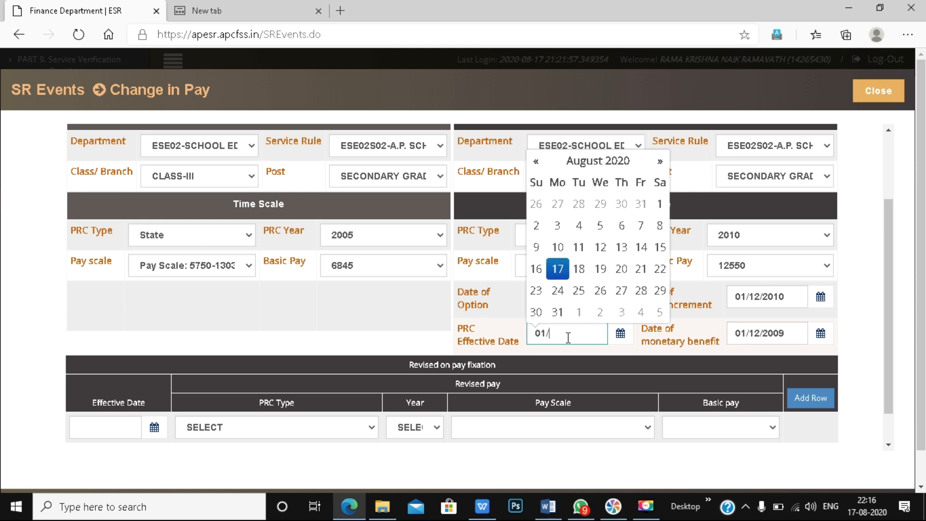
{"action": "type", "text": "12/2008"}
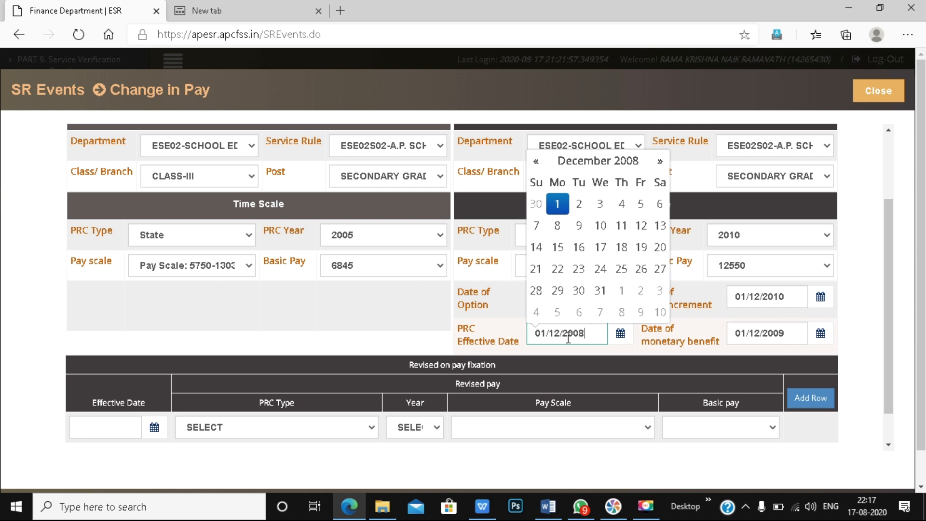
{"action": "left_click", "coordinate": [622, 360]}
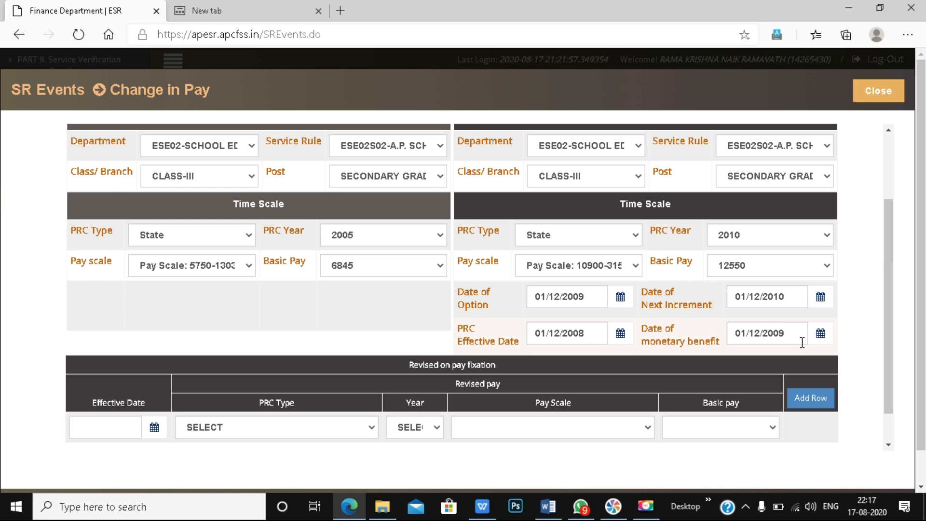
- In the first revised pay row, enter the effective date 02/12/2008 and set the PRC type to State
{"action": "left_click", "coordinate": [110, 426]}
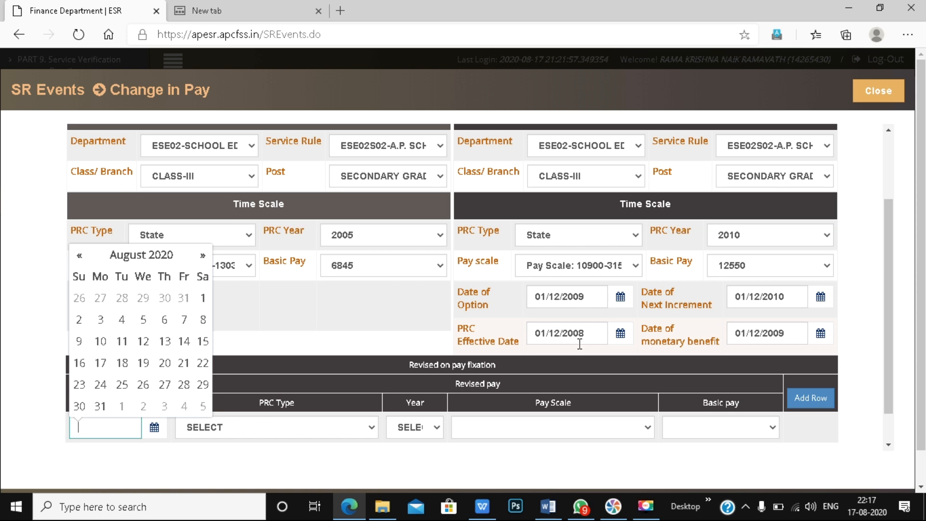
{"action": "type", "text": "02/12/200"}
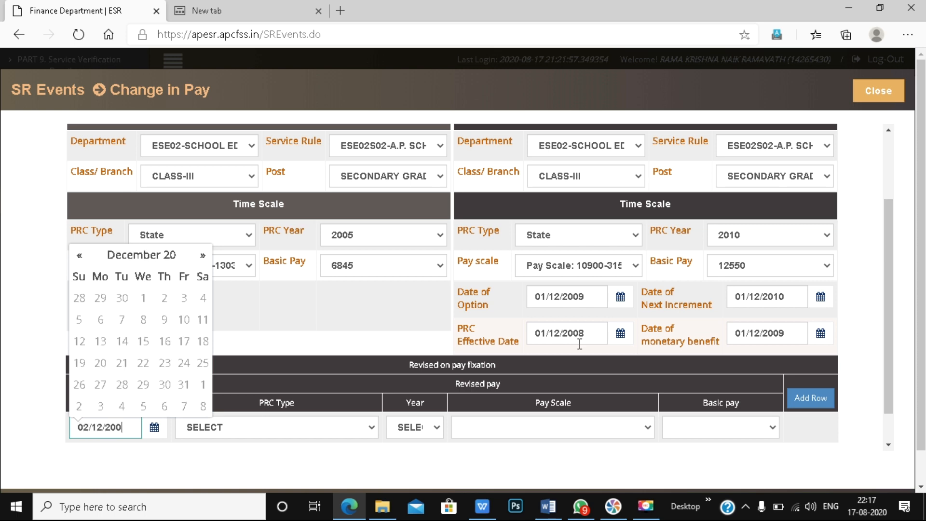
{"action": "type", "text": "8"}
{"action": "left_click", "coordinate": [332, 427]}
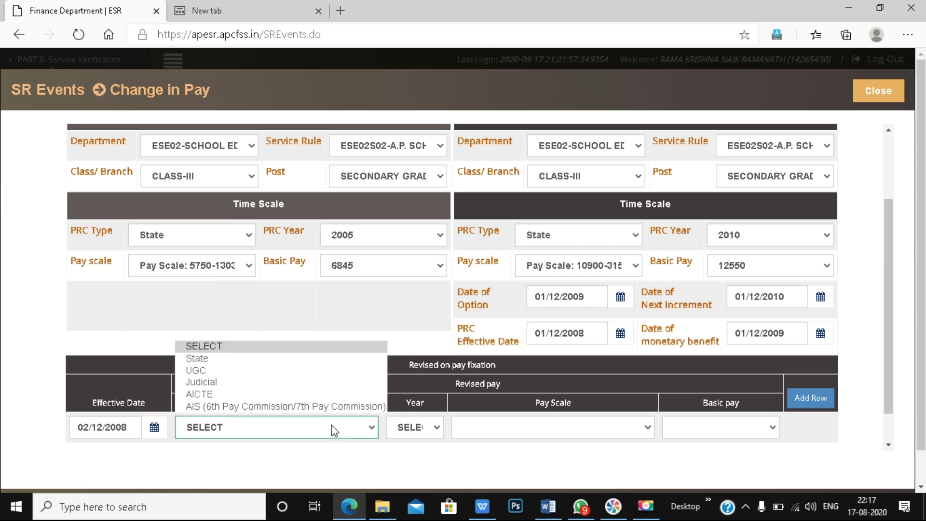
{"action": "left_click", "coordinate": [292, 360]}
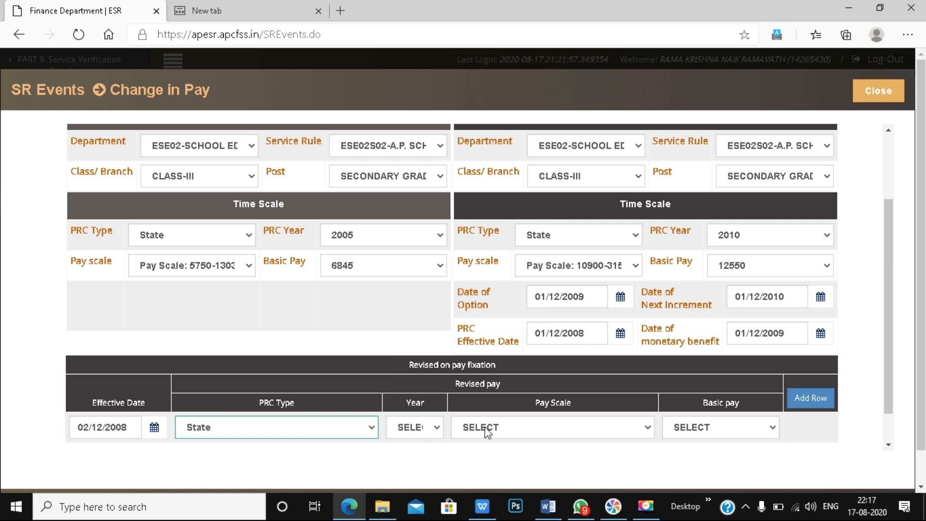
- Add a second revised pay row with the effective date 01/12/2009 and the PRC type State
{"action": "left_click", "coordinate": [820, 398]}
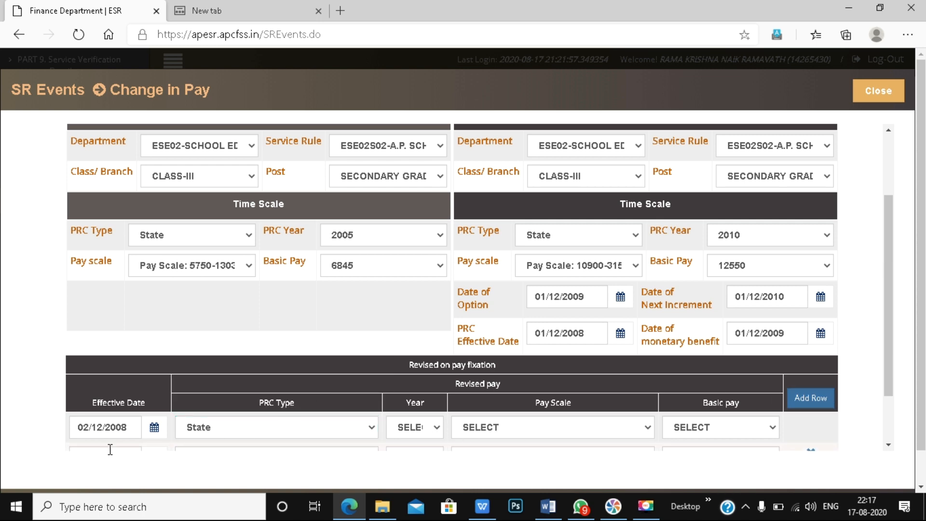
{"action": "scroll", "coordinate": [110, 449], "scroll_direction": "down", "scroll_amount": 2}
{"action": "left_click", "coordinate": [104, 387]}
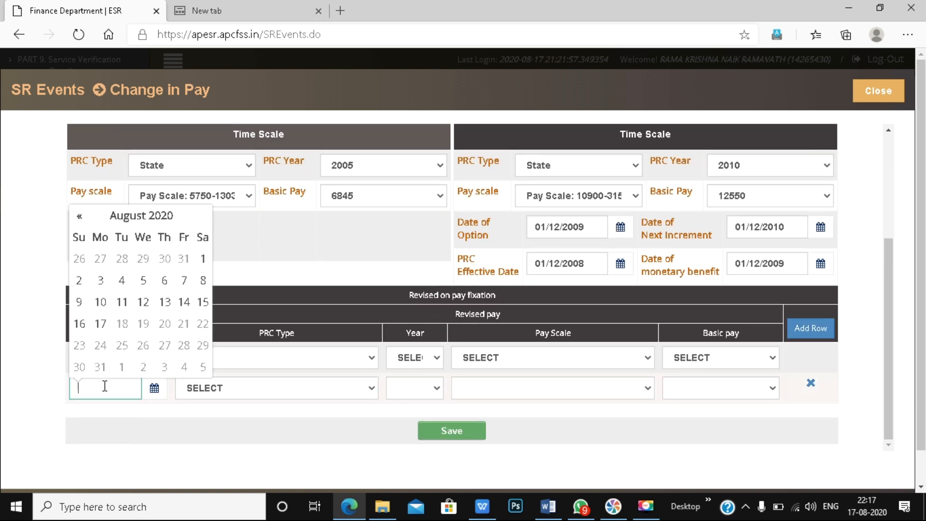
{"action": "type", "text": "01/12"}
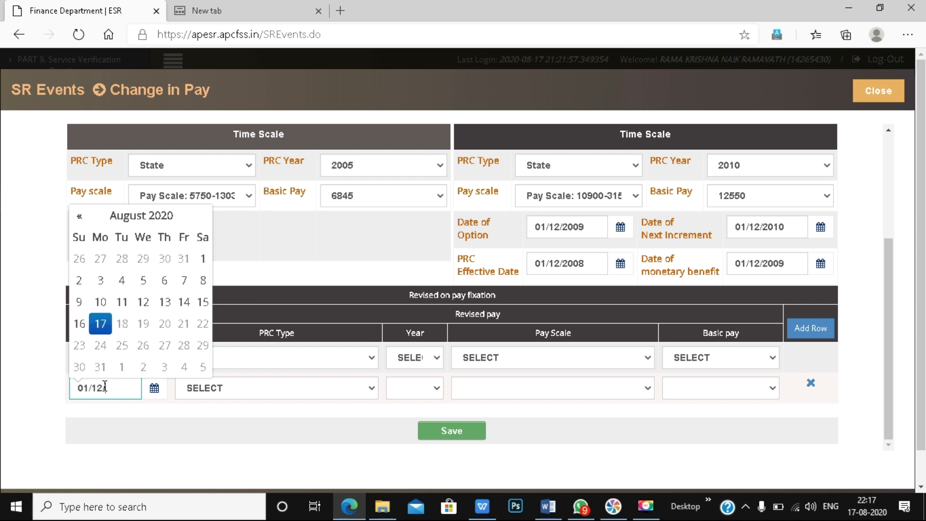
{"action": "type", "text": "/2009"}
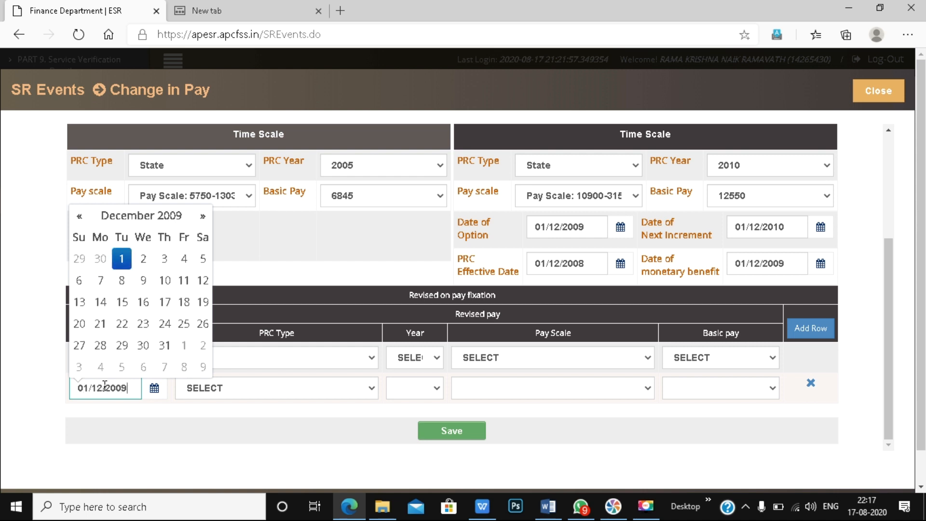
{"action": "left_click", "coordinate": [280, 389]}
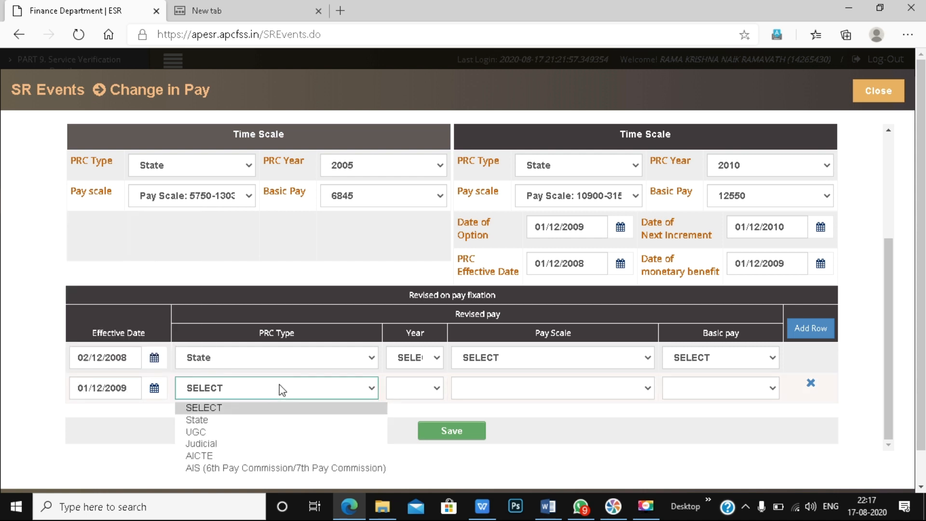
{"action": "left_click", "coordinate": [264, 419]}
- Set the PRC year to 2010 in both revised pay rows
{"action": "left_click", "coordinate": [428, 389]}
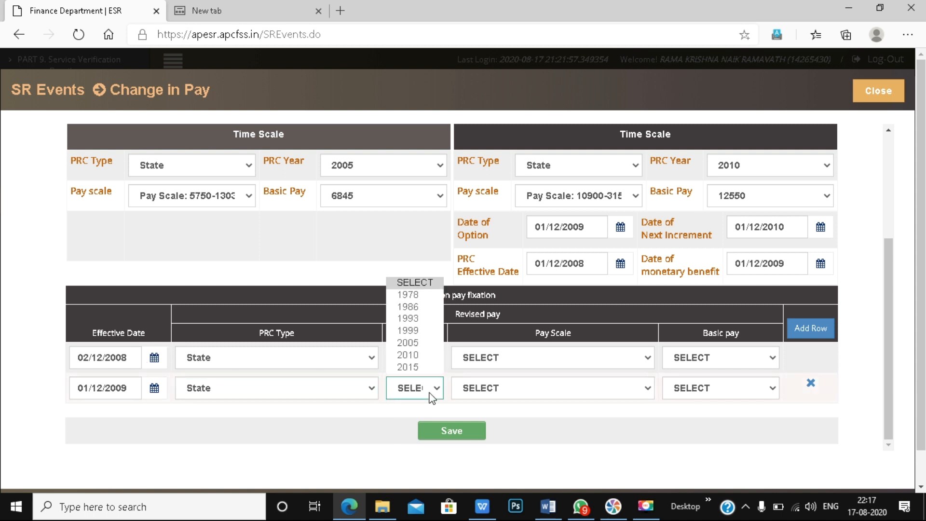
{"action": "left_click", "coordinate": [426, 356]}
{"action": "left_click", "coordinate": [432, 360]}
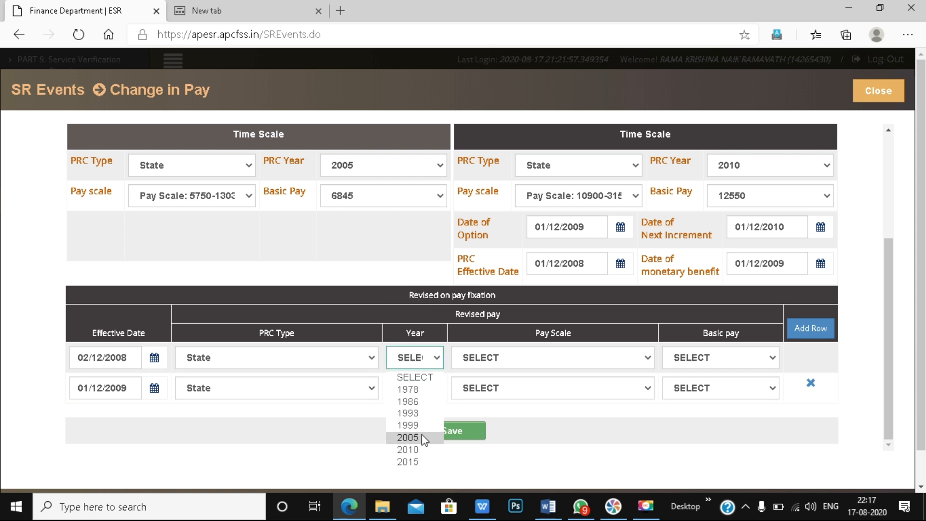
{"action": "left_click", "coordinate": [534, 367]}
{"action": "left_click", "coordinate": [536, 361]}
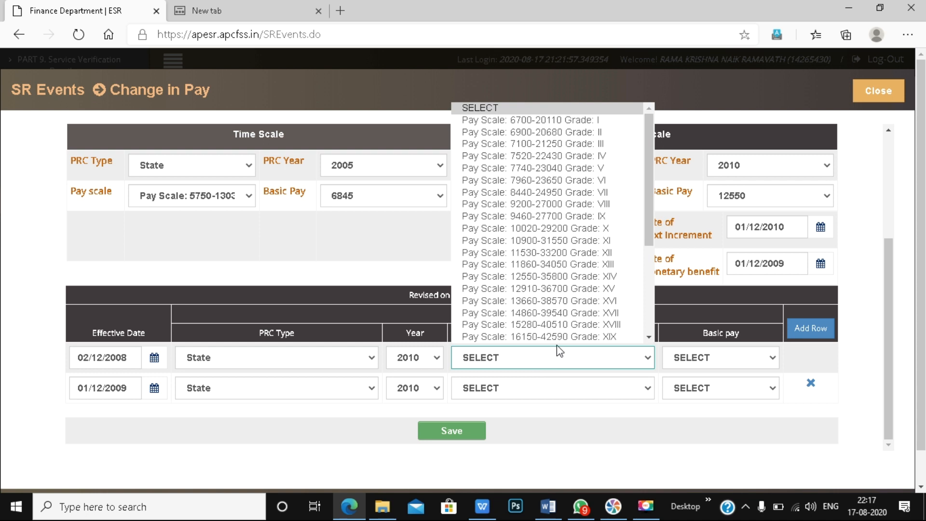
{"action": "left_click", "coordinate": [582, 252]}
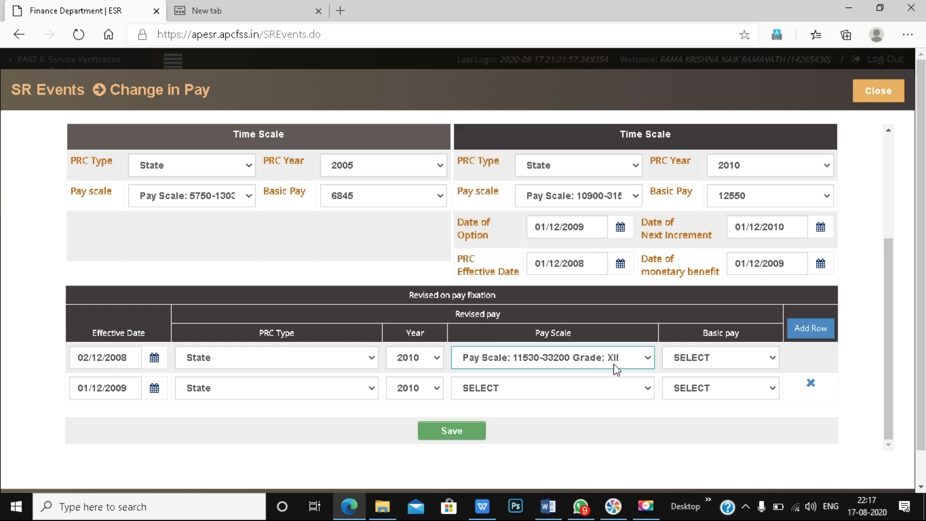
{"action": "left_click", "coordinate": [626, 389]}
{"action": "scroll", "coordinate": [575, 299], "scroll_direction": "down", "scroll_amount": 1}
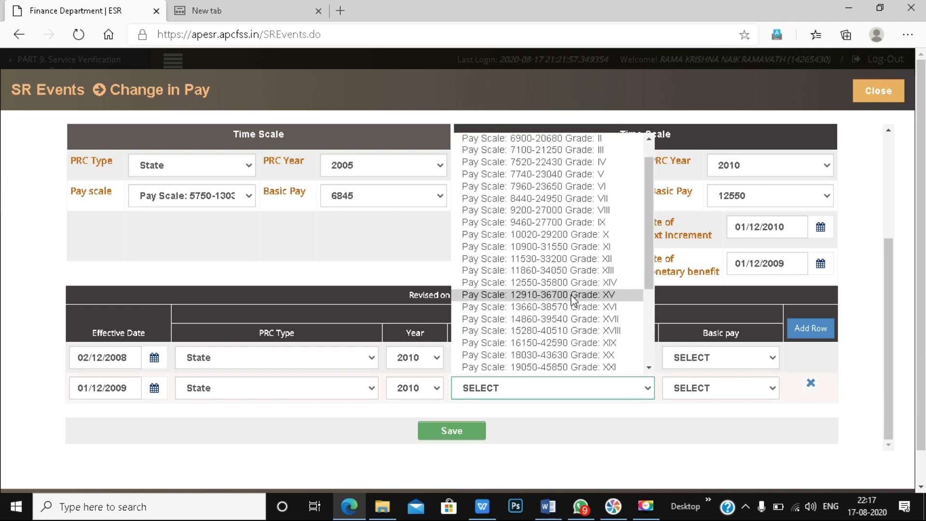
{"action": "left_click", "coordinate": [571, 260]}
- Set the basic pay to 12550 in the 02/12/2008 row and to 13270 in the 01/12/2009 row
{"action": "left_click", "coordinate": [728, 357]}
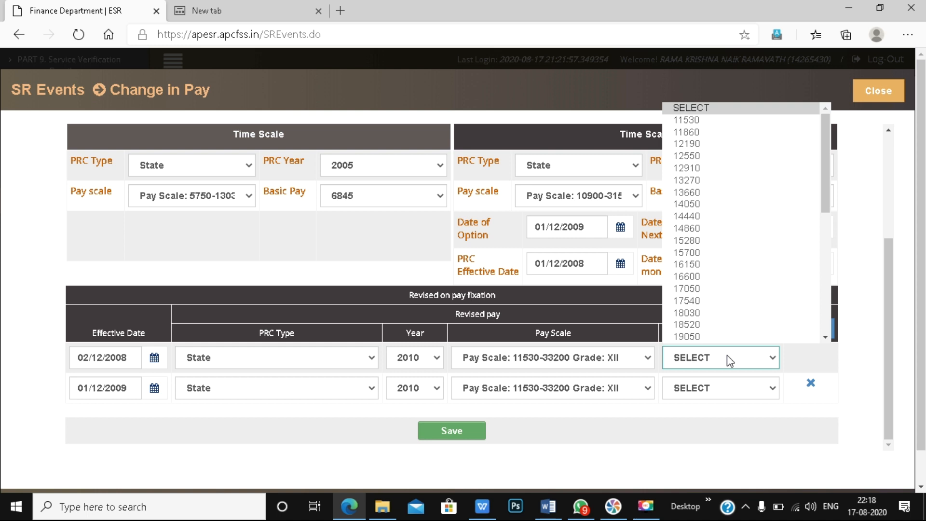
{"action": "left_click", "coordinate": [719, 164]}
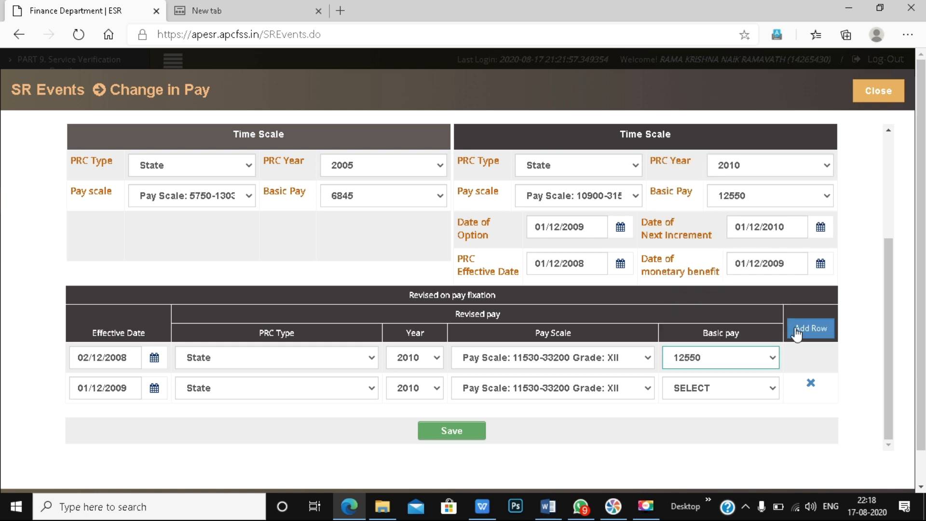
{"action": "left_click", "coordinate": [743, 392]}
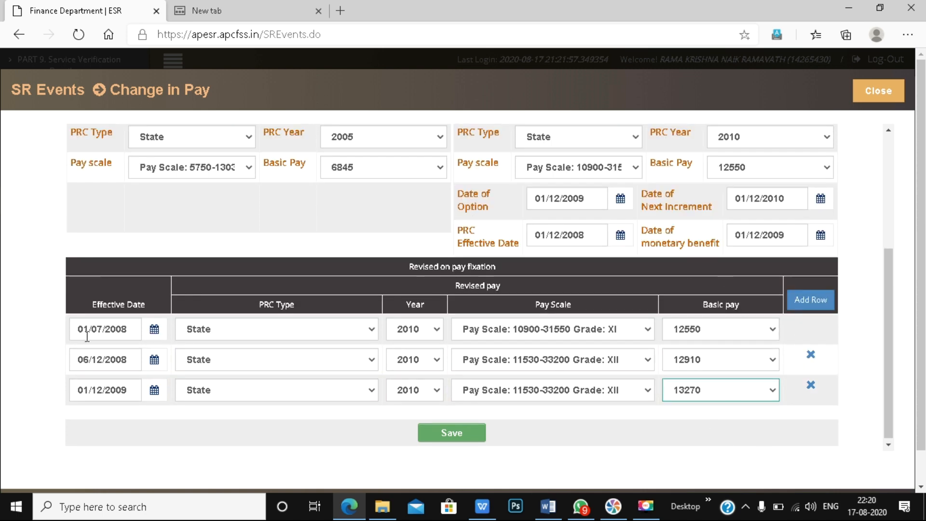
- Save the 10/08/2010 Pay Revision Commission details, confirm the submission and close the Change in Pay form
{"action": "scroll", "coordinate": [418, 362], "scroll_direction": "up", "scroll_amount": 3}
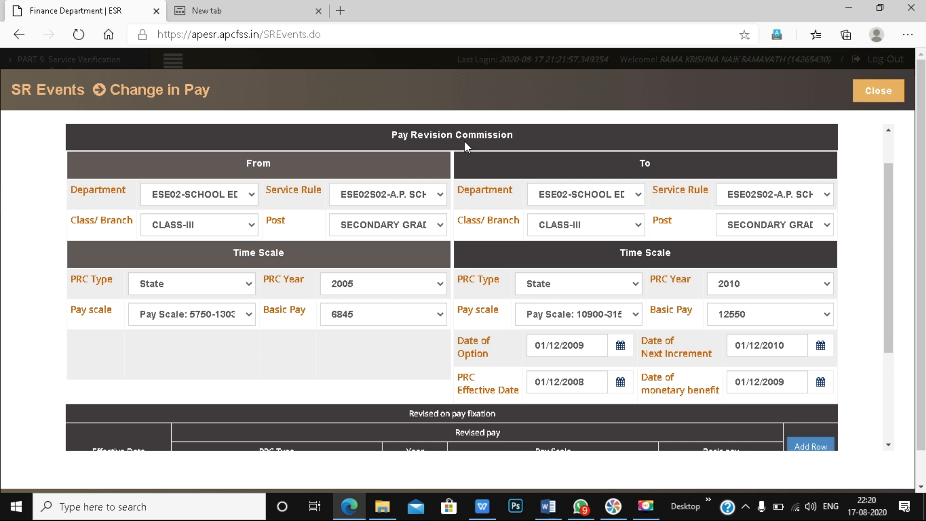
{"action": "scroll", "coordinate": [515, 315], "scroll_direction": "down", "scroll_amount": 3}
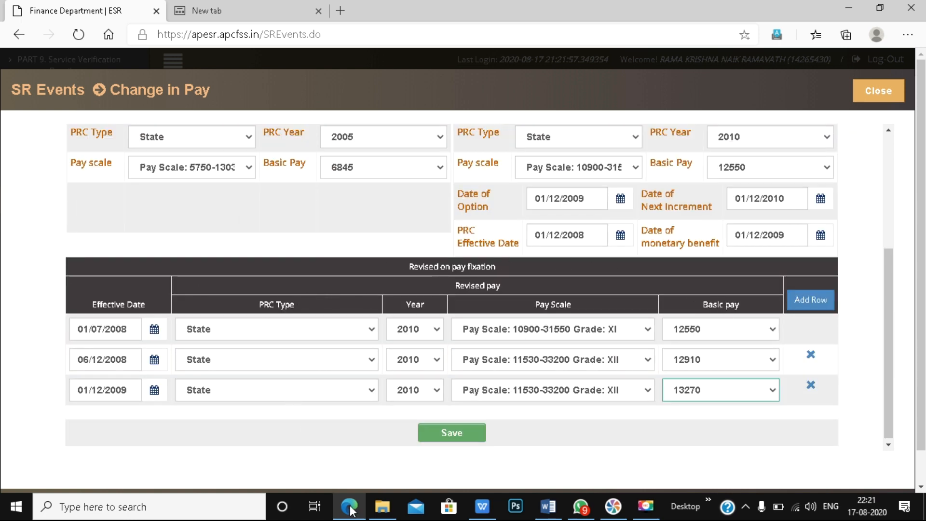
{"action": "left_click", "coordinate": [458, 437]}
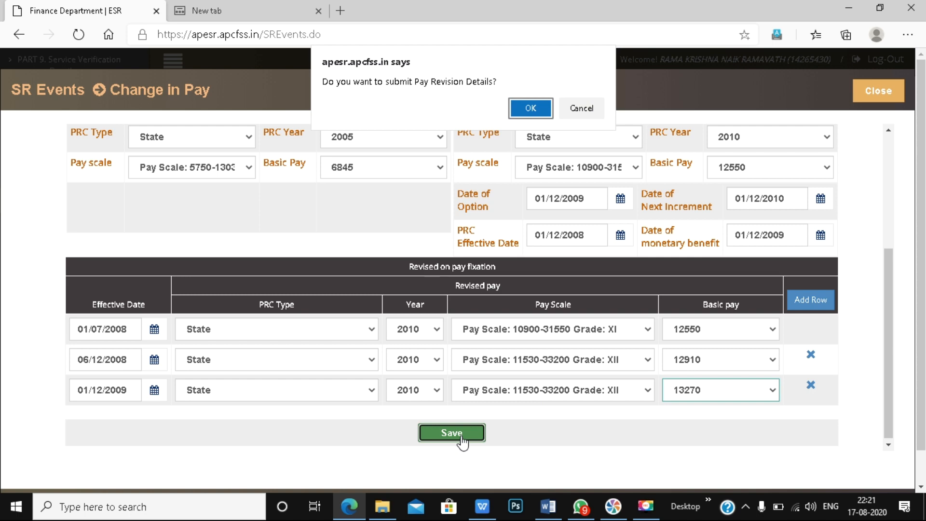
{"action": "left_click", "coordinate": [539, 110]}
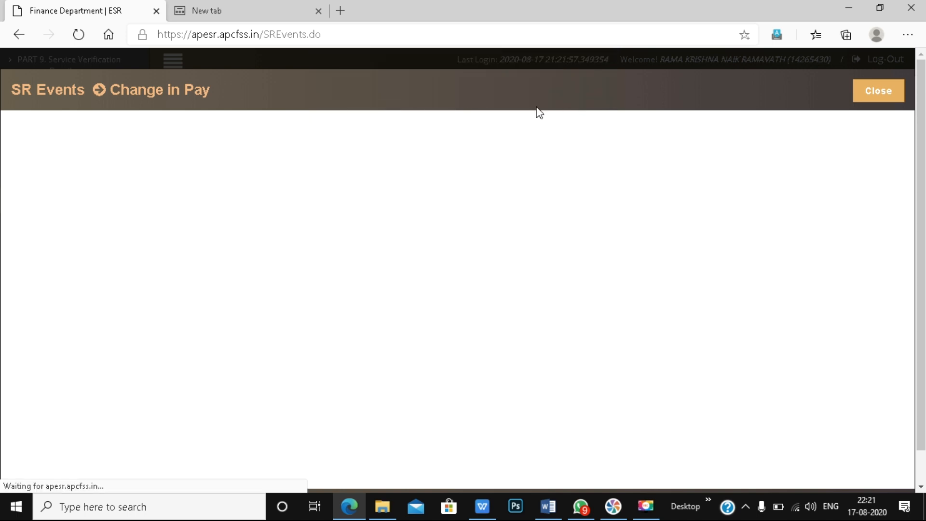
{"action": "left_click", "coordinate": [861, 96]}
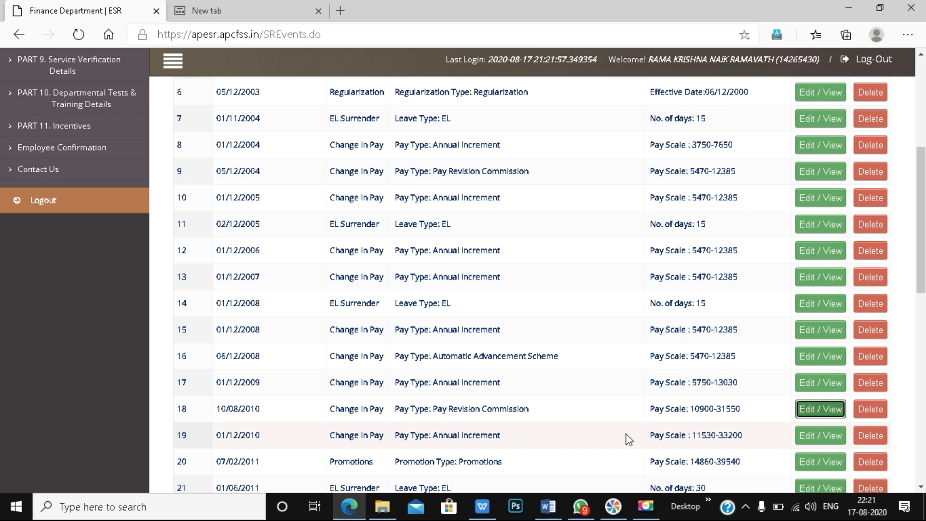
- Set the event date for a new SR event to 07/02/2011
{"action": "scroll", "coordinate": [629, 440], "scroll_direction": "down", "scroll_amount": 1}
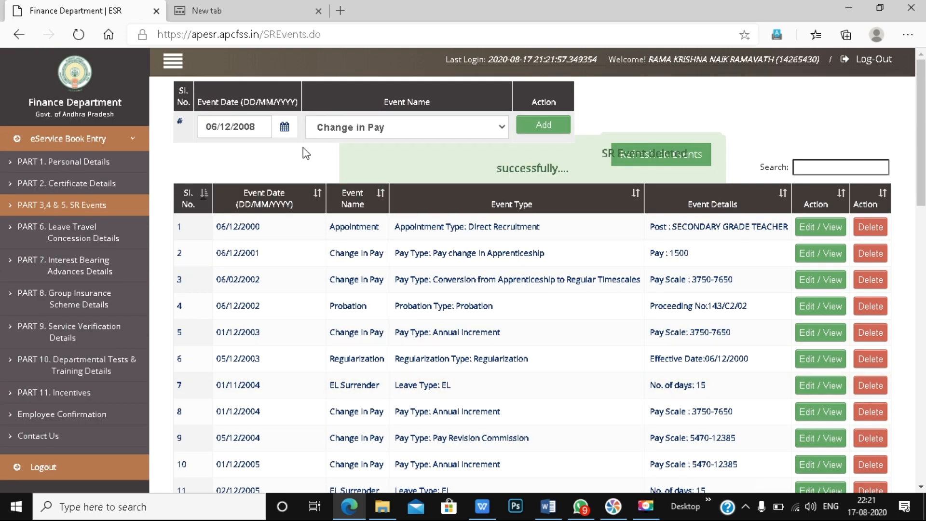
{"action": "left_click", "coordinate": [262, 122]}
{"action": "left_click_drag", "start_coordinate": [262, 122], "coordinate": [163, 135]}
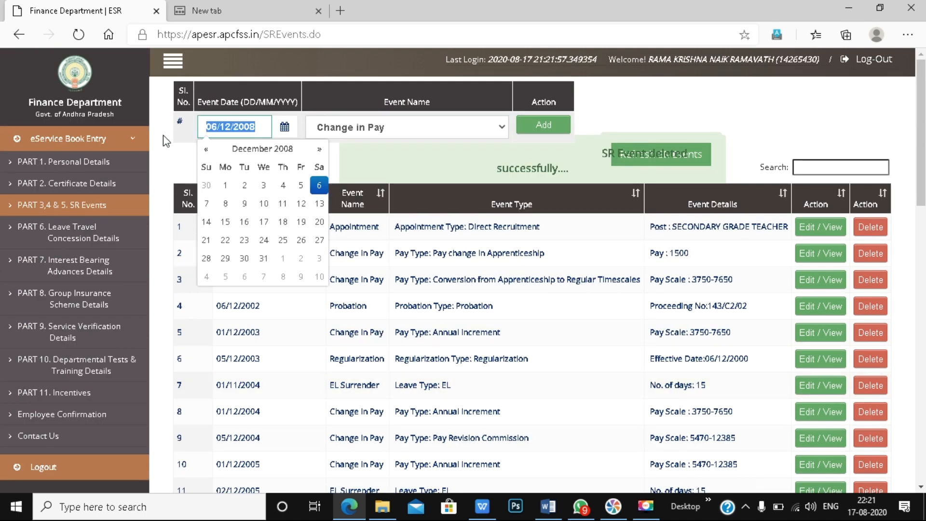
{"action": "type", "text": "07/02/20"}
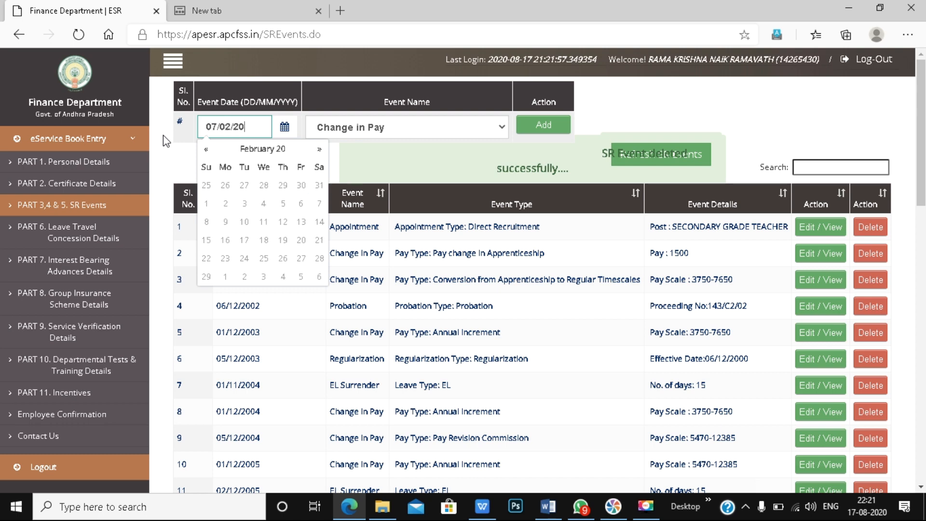
{"action": "type", "text": "01"}
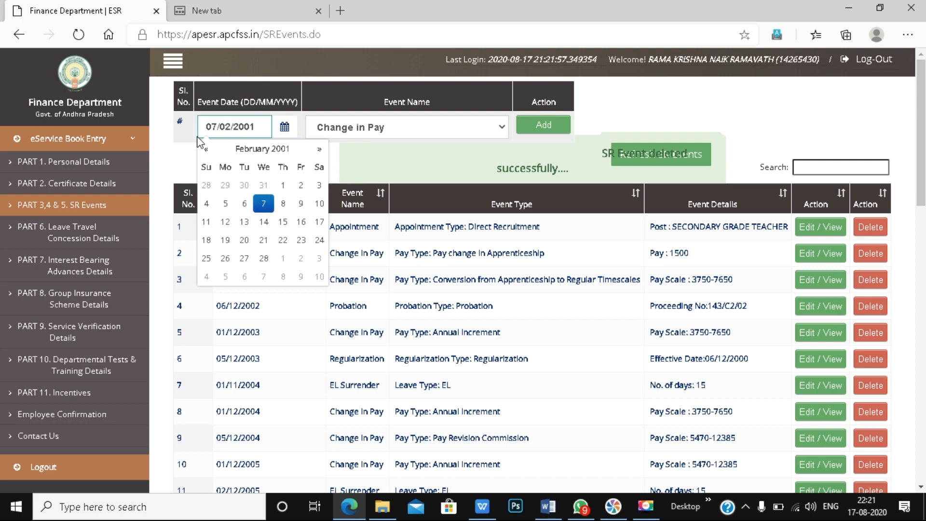
{"action": "left_click_drag", "start_coordinate": [256, 128], "coordinate": [247, 134]}
{"action": "type", "text": "11"}
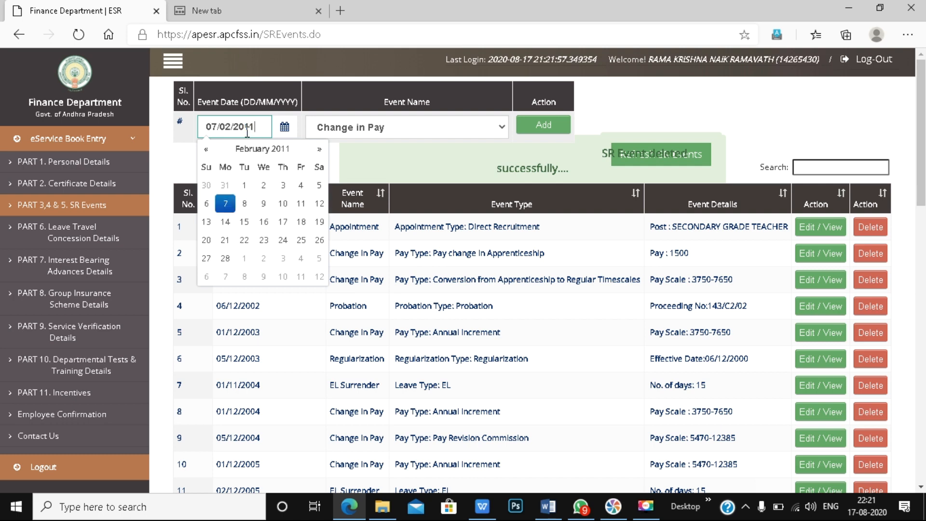
{"action": "left_click", "coordinate": [389, 128]}
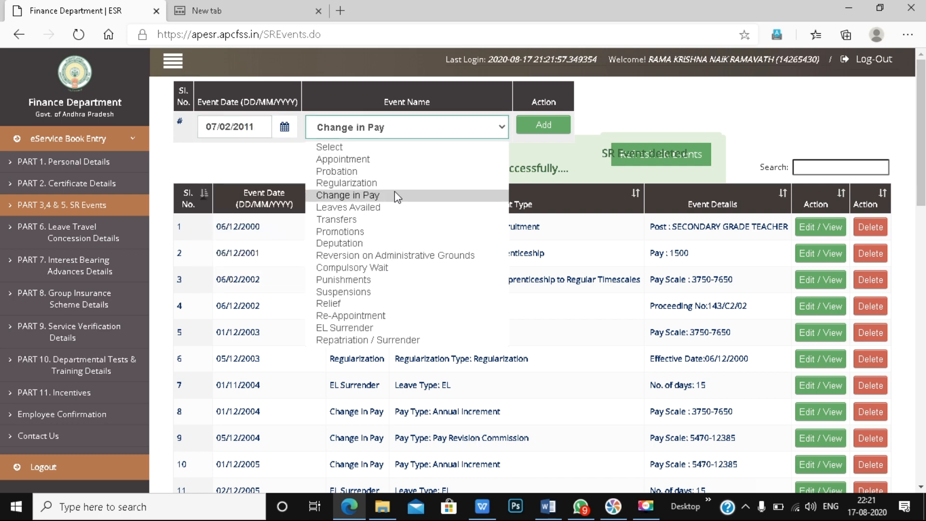
{"action": "left_click", "coordinate": [395, 197]}
{"action": "left_click", "coordinate": [459, 127]}
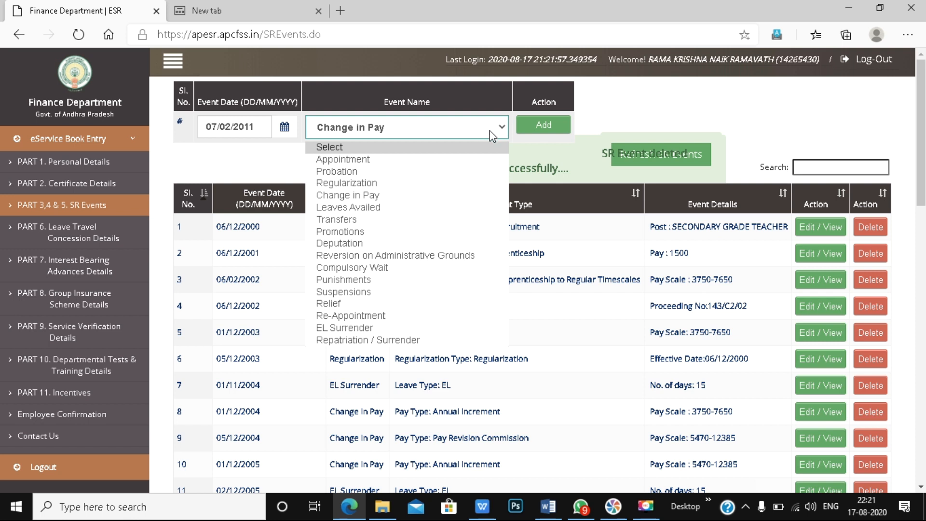
{"action": "left_click", "coordinate": [555, 143]}
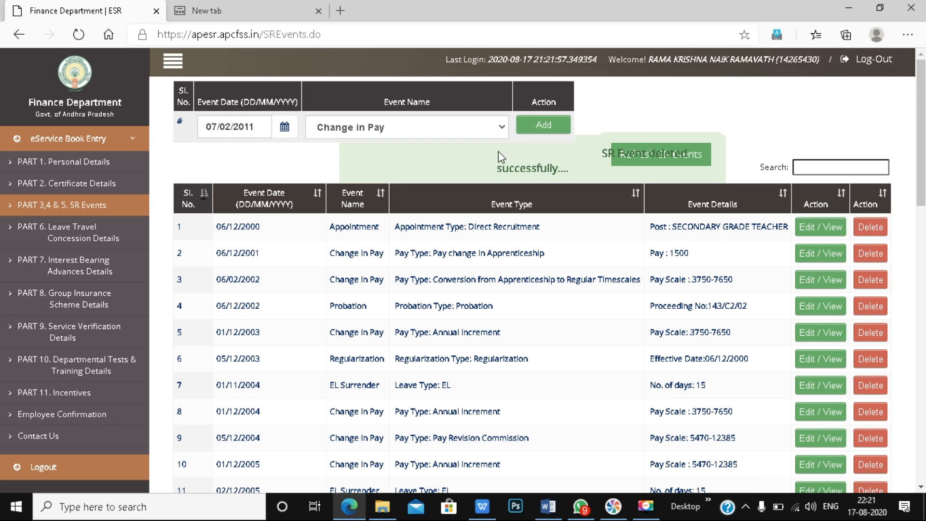
- Look through the SR events list, checking the pay and promotion entries from 2008 to 2012
{"action": "scroll", "coordinate": [546, 323], "scroll_direction": "down", "scroll_amount": 8}
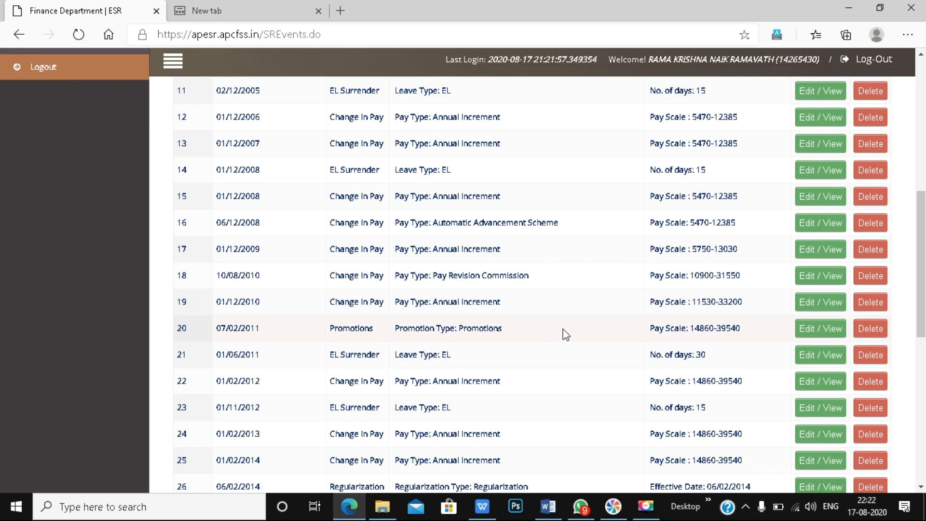
{"action": "scroll", "coordinate": [578, 348], "scroll_direction": "down", "scroll_amount": 4}
{"action": "scroll", "coordinate": [584, 362], "scroll_direction": "up", "scroll_amount": 6}
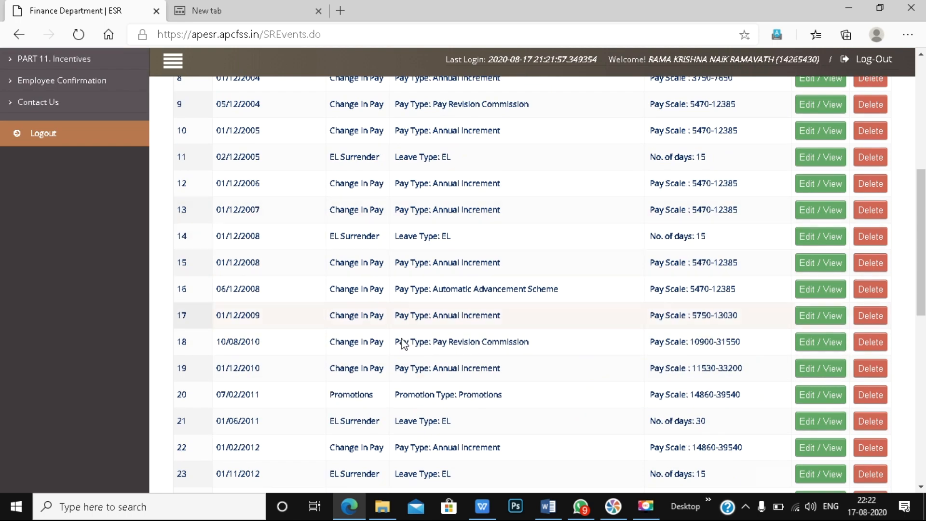
{"action": "scroll", "coordinate": [372, 315], "scroll_direction": "up", "scroll_amount": 4}
{"action": "scroll", "coordinate": [526, 424], "scroll_direction": "up", "scroll_amount": 3}
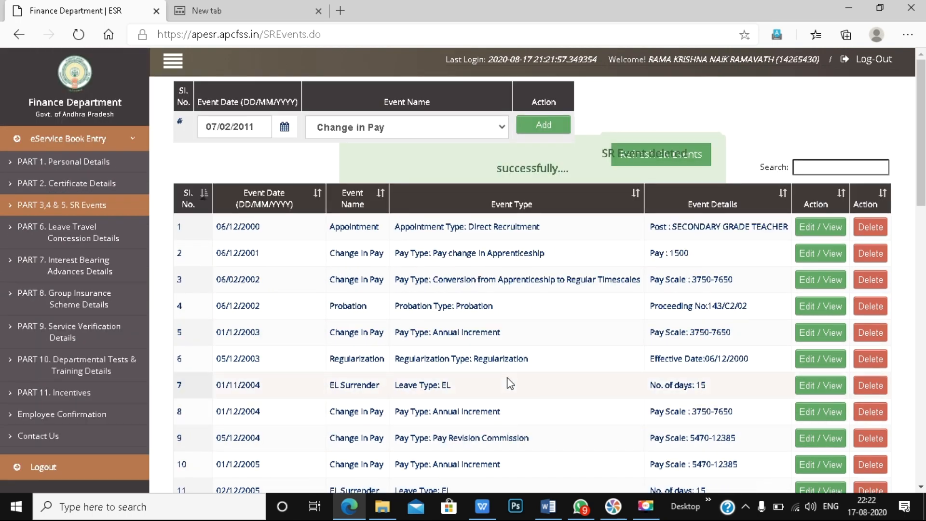
{"action": "scroll", "coordinate": [510, 384], "scroll_direction": "down", "scroll_amount": 3}
{"action": "scroll", "coordinate": [545, 384], "scroll_direction": "down", "scroll_amount": 4}
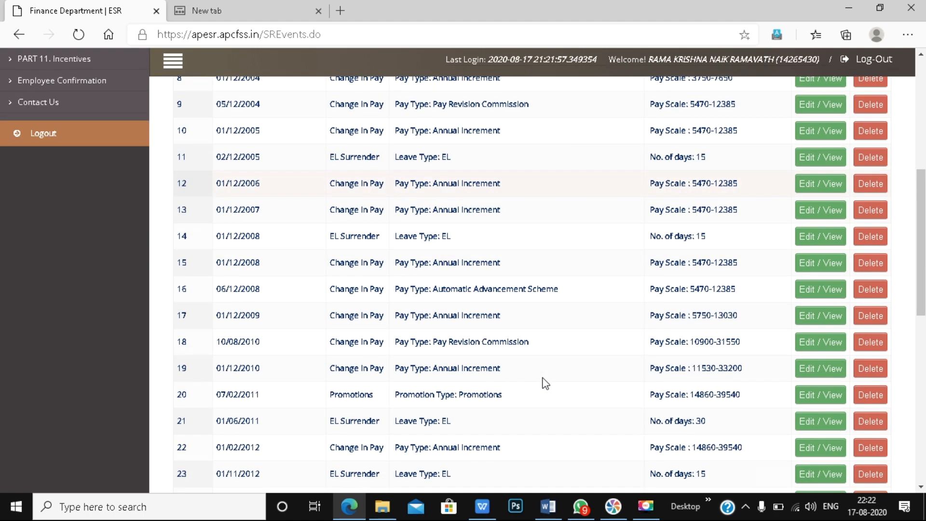
{"action": "scroll", "coordinate": [545, 383], "scroll_direction": "up", "scroll_amount": 7}
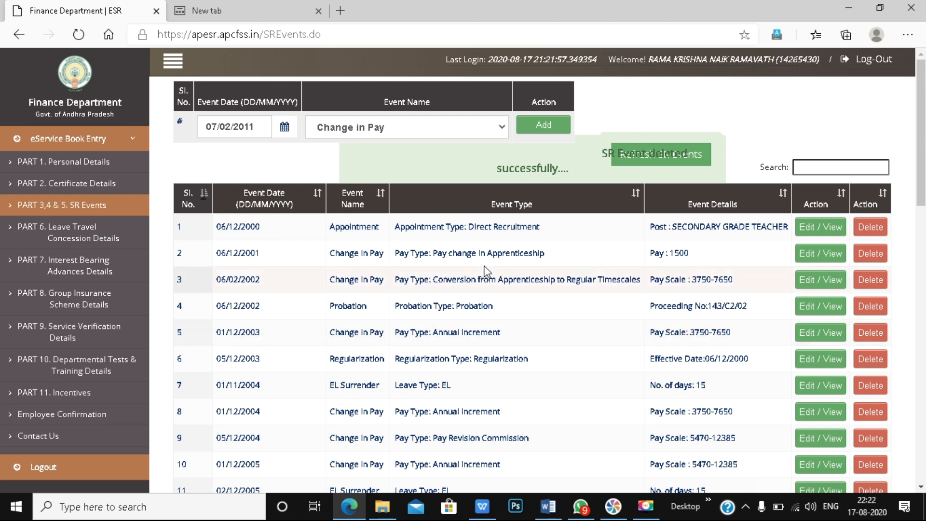
- Choose Promotions as the event name for 07/02/2011 and open its entry form
{"action": "left_click", "coordinate": [445, 130]}
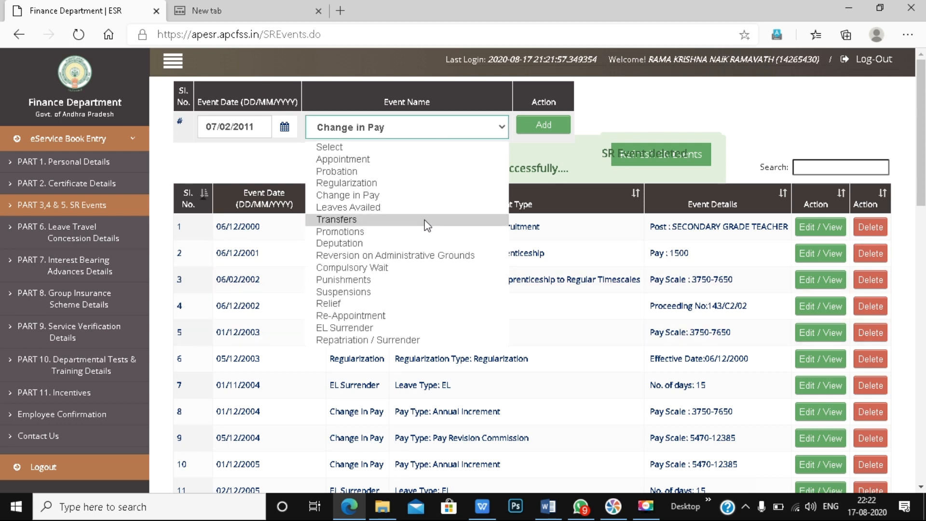
{"action": "left_click", "coordinate": [270, 174]}
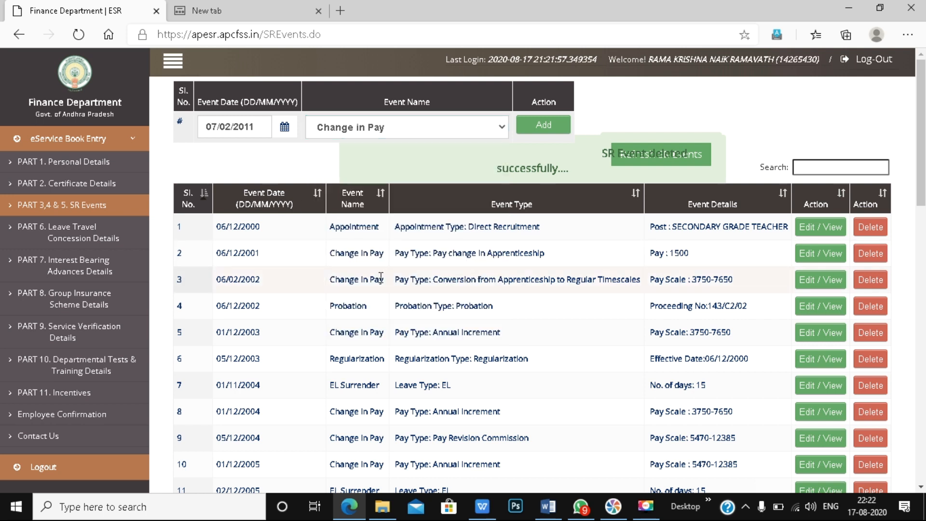
{"action": "left_click", "coordinate": [385, 137]}
{"action": "left_click", "coordinate": [392, 233]}
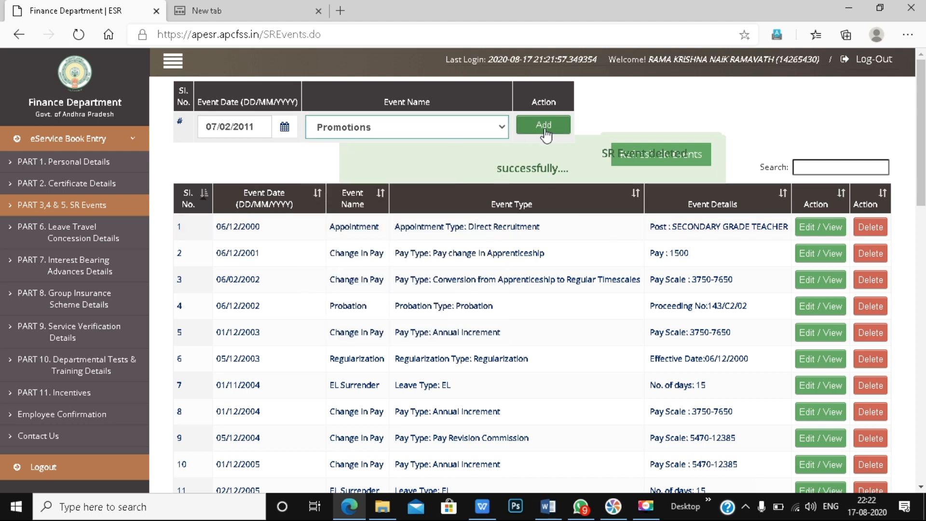
{"action": "left_click", "coordinate": [544, 127]}
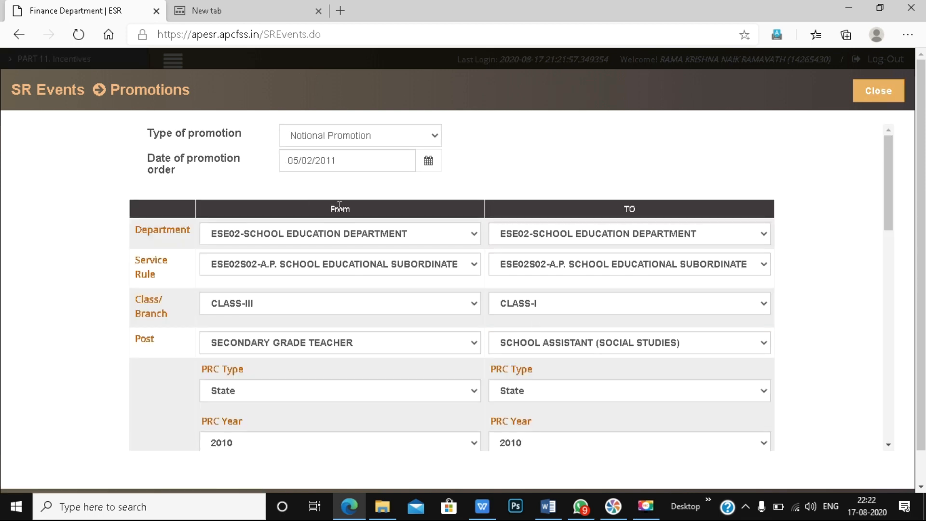
- Review the promotion's From and To details, including post, time scale, relief and joining, location and pay fixation
{"action": "scroll", "coordinate": [376, 186], "scroll_direction": "down", "scroll_amount": 2}
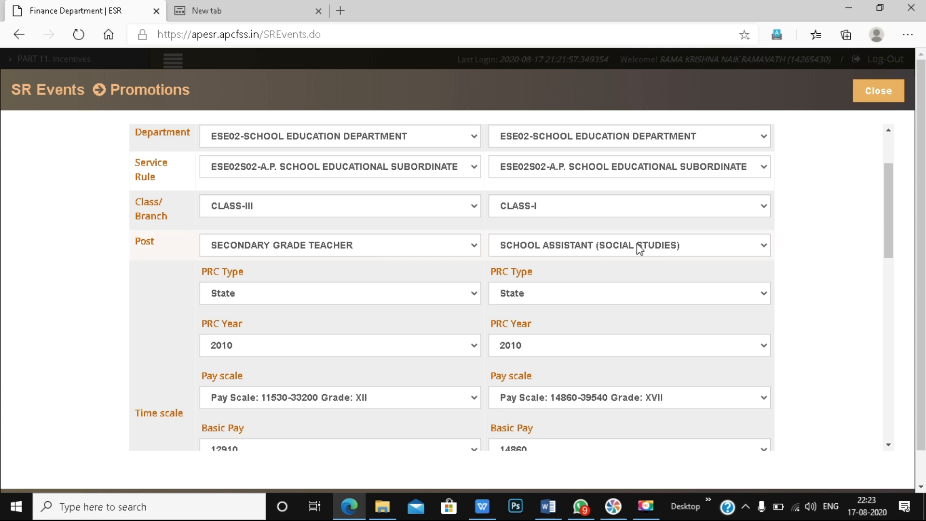
{"action": "scroll", "coordinate": [673, 253], "scroll_direction": "down", "scroll_amount": 1}
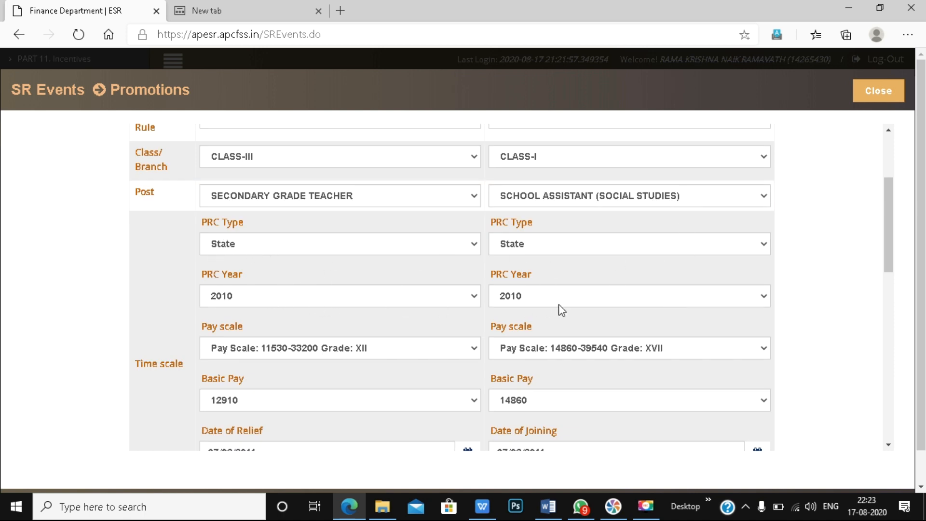
{"action": "scroll", "coordinate": [567, 331], "scroll_direction": "down", "scroll_amount": 1}
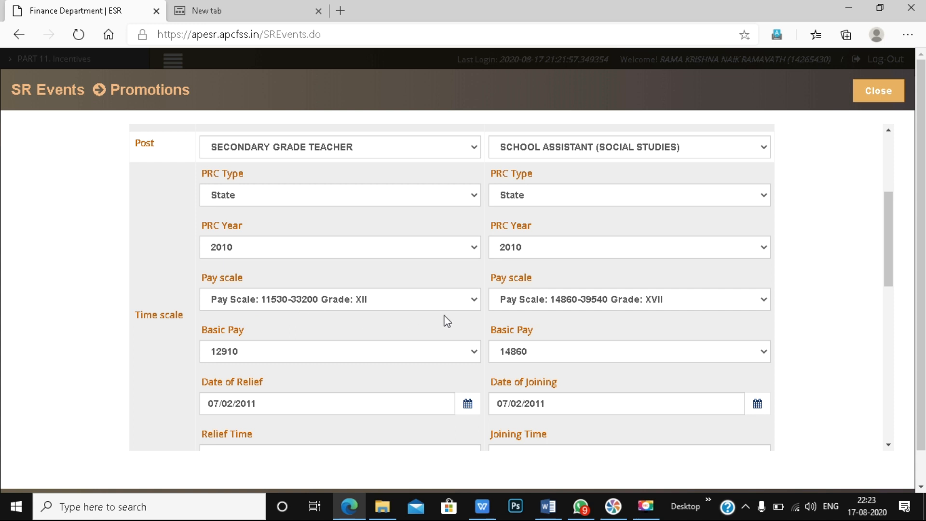
{"action": "scroll", "coordinate": [580, 308], "scroll_direction": "down", "scroll_amount": 2}
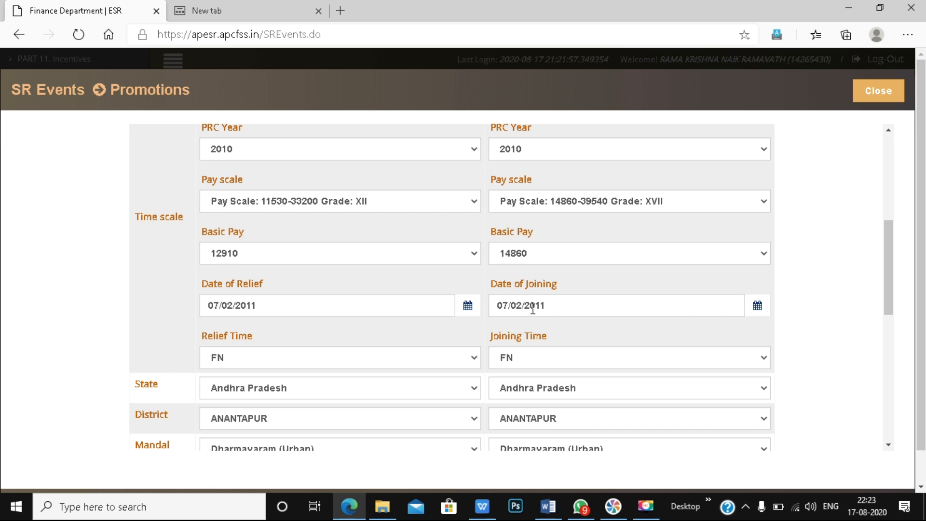
{"action": "scroll", "coordinate": [533, 309], "scroll_direction": "down", "scroll_amount": 1}
{"action": "scroll", "coordinate": [582, 328], "scroll_direction": "down", "scroll_amount": 1}
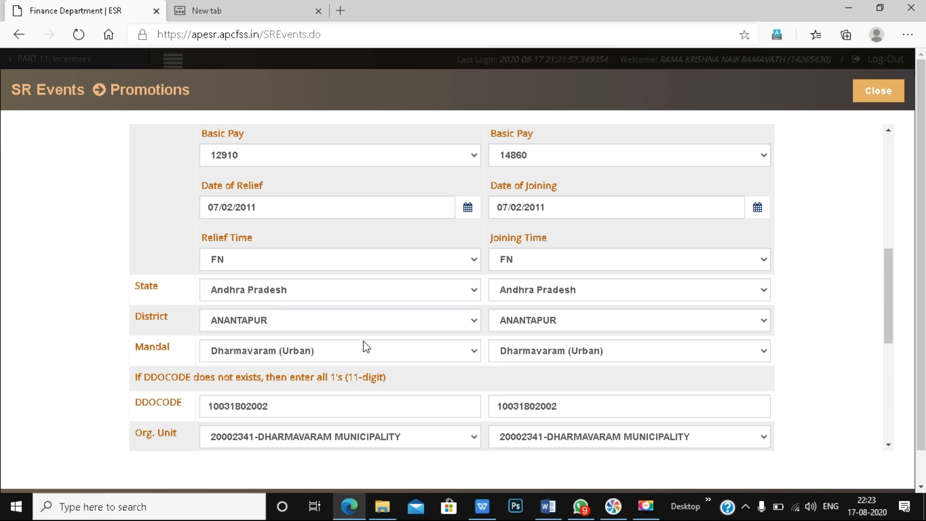
{"action": "scroll", "coordinate": [347, 368], "scroll_direction": "down", "scroll_amount": 1}
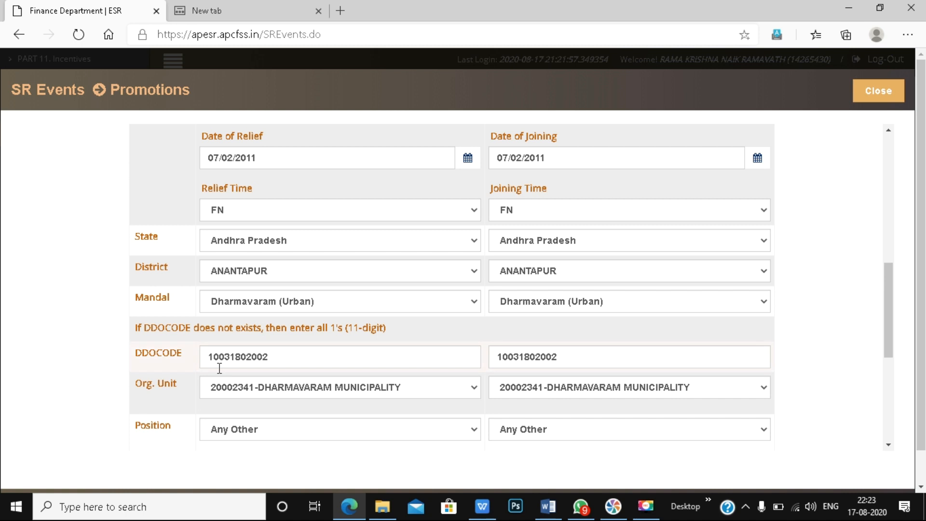
{"action": "scroll", "coordinate": [503, 387], "scroll_direction": "down", "scroll_amount": 2}
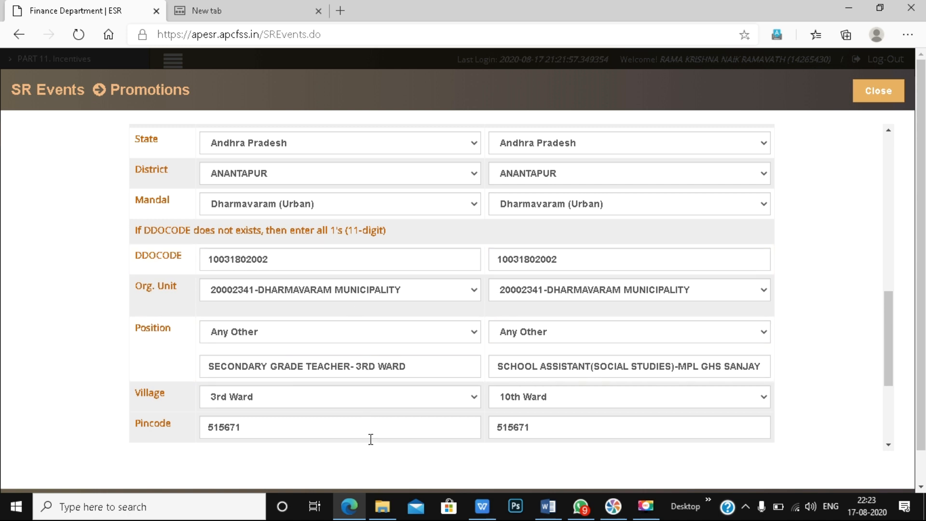
{"action": "scroll", "coordinate": [243, 295], "scroll_direction": "down", "scroll_amount": 2}
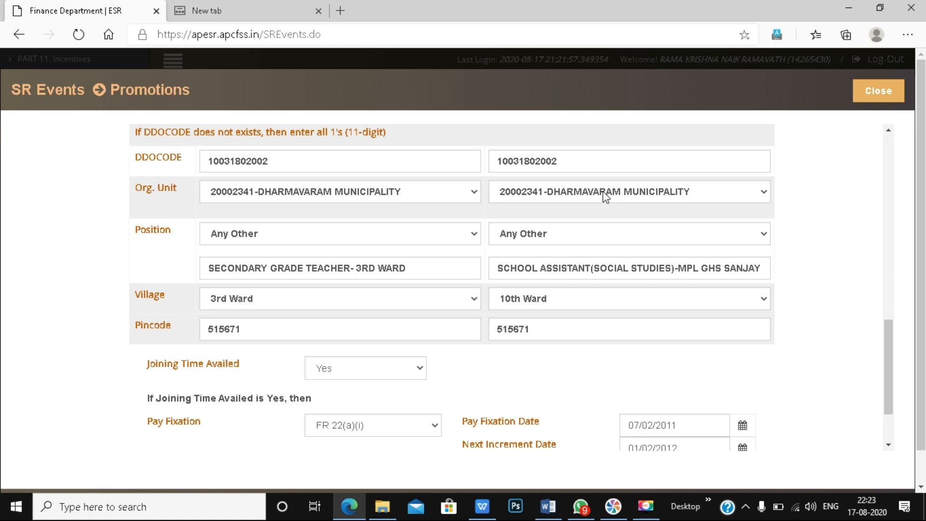
{"action": "scroll", "coordinate": [606, 198], "scroll_direction": "down", "scroll_amount": 1}
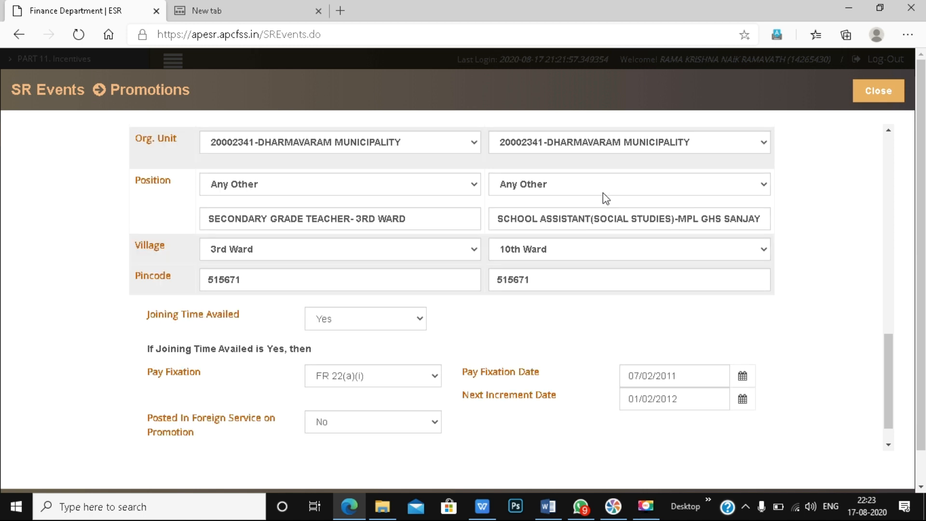
- Check the positions available on the promotion's To side, keep Any Other, and review the position and DDO details
{"action": "left_click", "coordinate": [589, 186]}
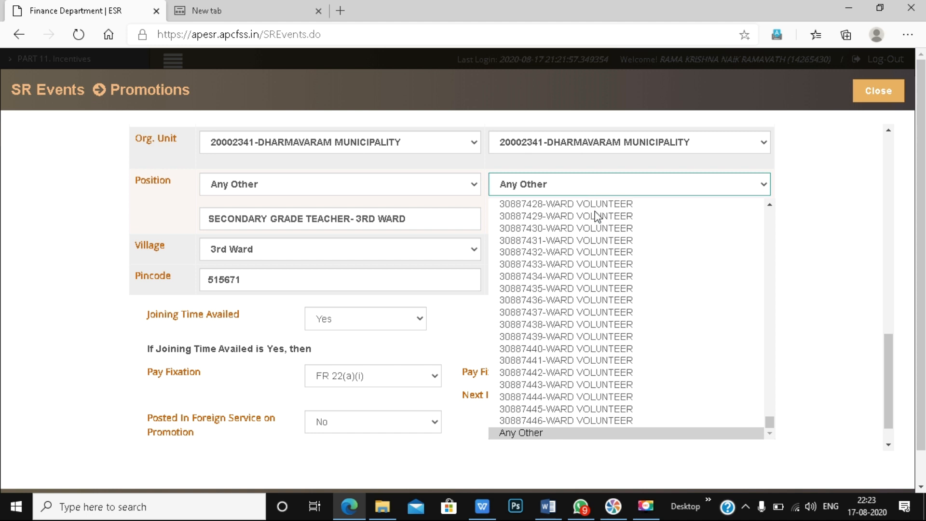
{"action": "scroll", "coordinate": [594, 338], "scroll_direction": "up", "scroll_amount": 15}
{"action": "scroll", "coordinate": [591, 326], "scroll_direction": "down", "scroll_amount": 15}
{"action": "left_click", "coordinate": [575, 433]}
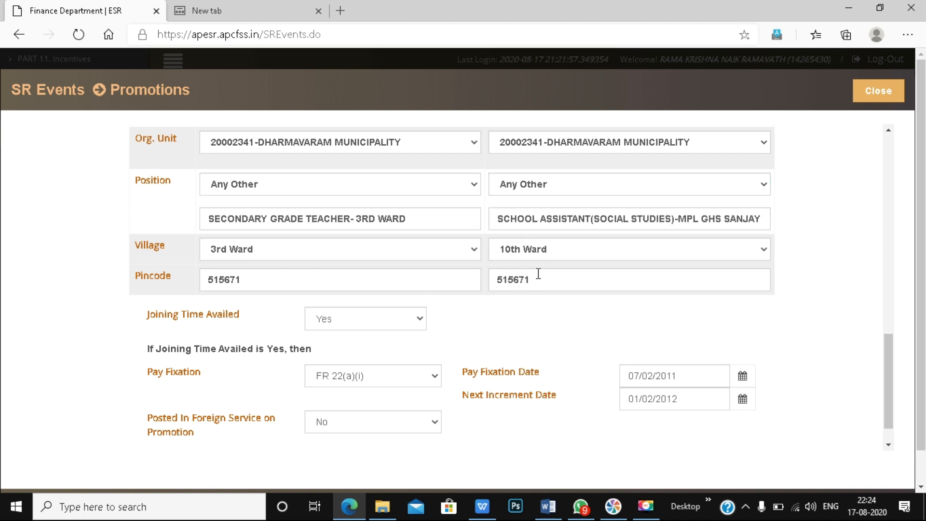
{"action": "scroll", "coordinate": [540, 271], "scroll_direction": "up", "scroll_amount": 2}
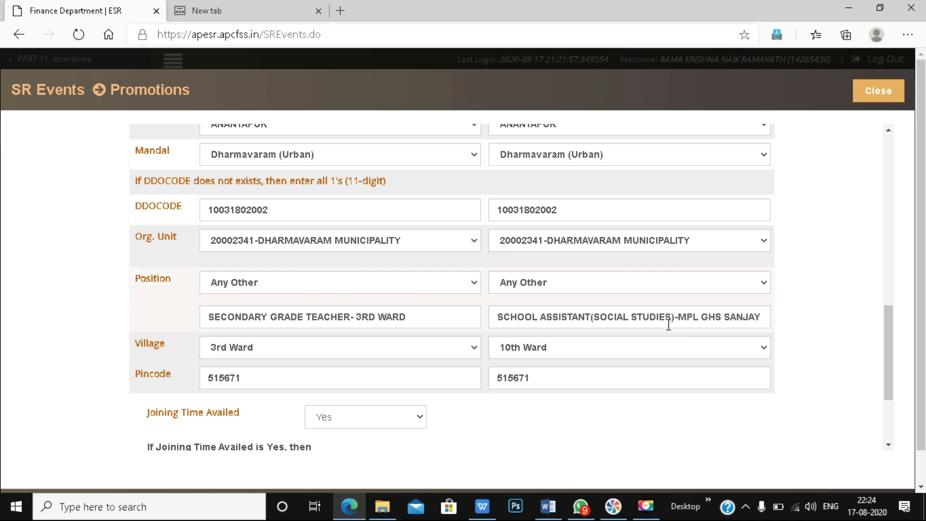
{"action": "scroll", "coordinate": [627, 326], "scroll_direction": "down", "scroll_amount": 2}
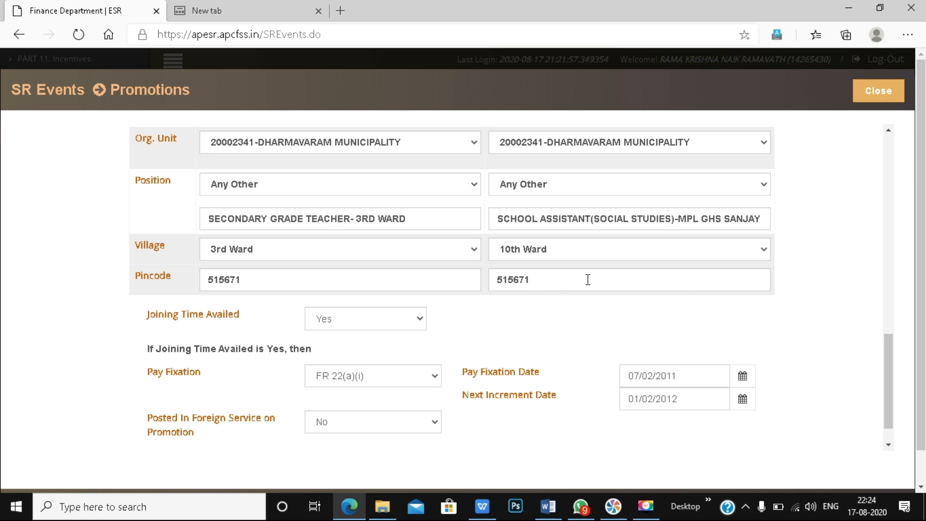
- Set Joining Time Availed to No for the 07/02/2011 promotion after checking the date fields that Yes requires
{"action": "scroll", "coordinate": [588, 280], "scroll_direction": "down", "scroll_amount": 1}
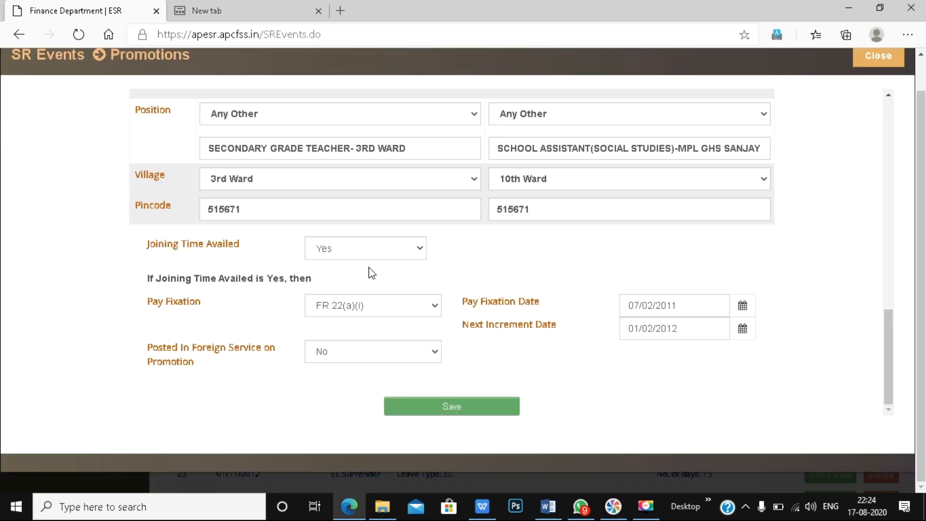
{"action": "left_click", "coordinate": [413, 254]}
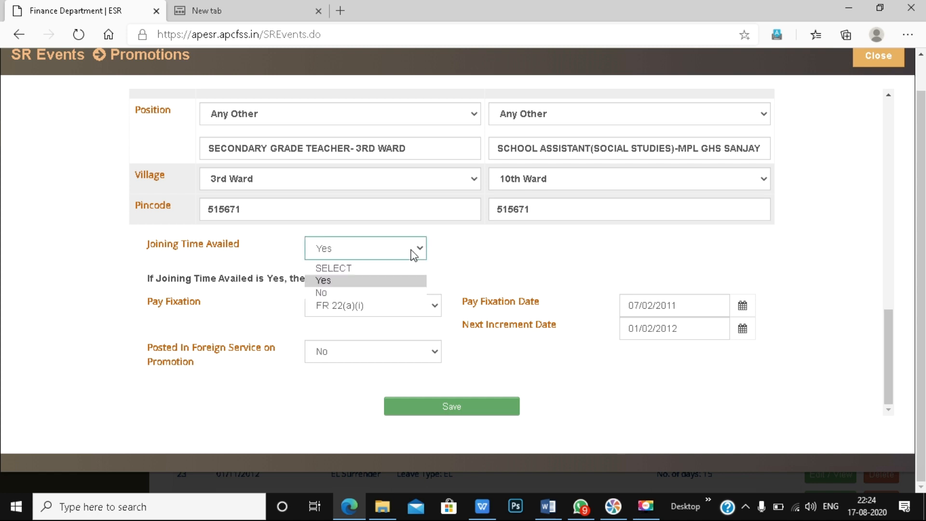
{"action": "left_click", "coordinate": [372, 297]}
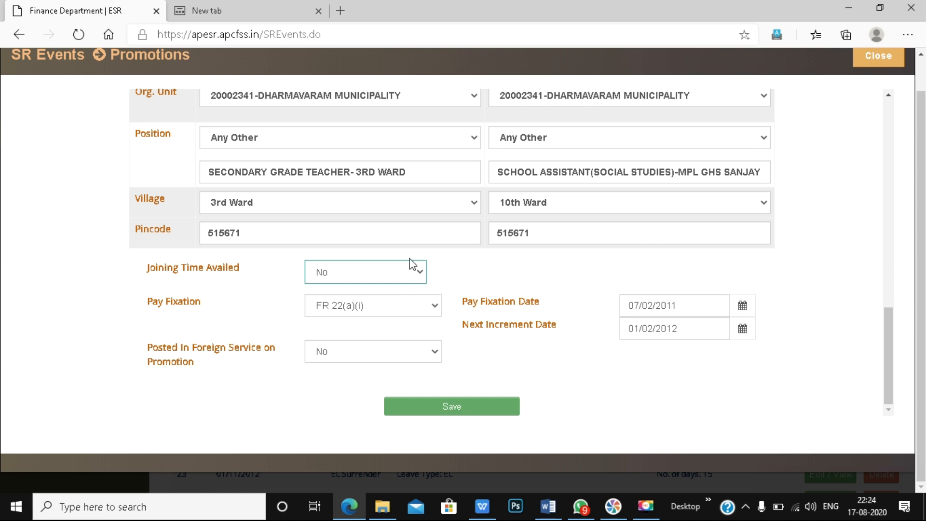
{"action": "left_click", "coordinate": [408, 275]}
{"action": "left_click", "coordinate": [371, 305]}
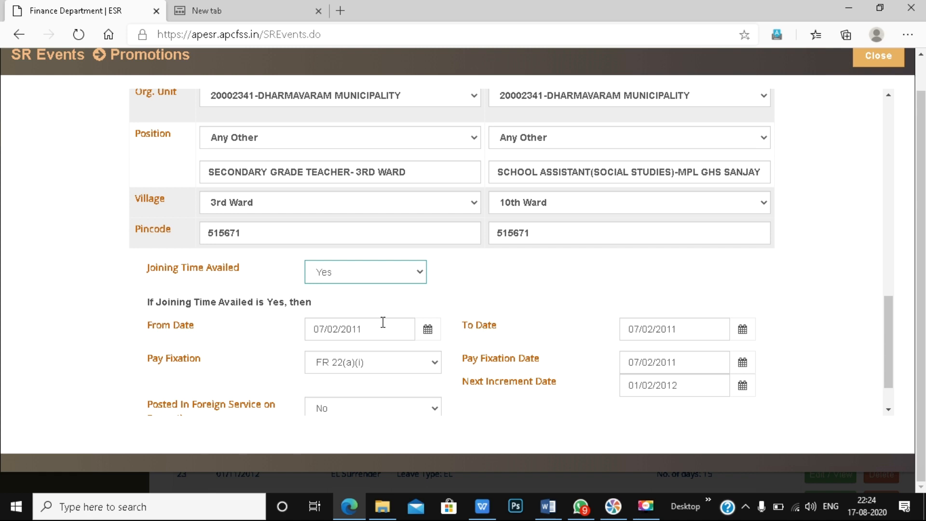
{"action": "scroll", "coordinate": [384, 322], "scroll_direction": "down", "scroll_amount": 2}
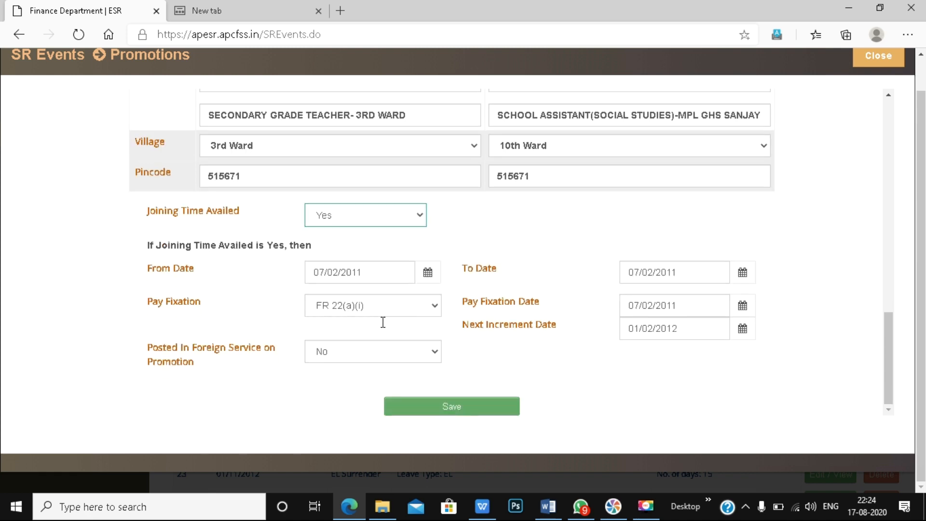
{"action": "left_click", "coordinate": [419, 221]}
{"action": "left_click", "coordinate": [391, 261]}
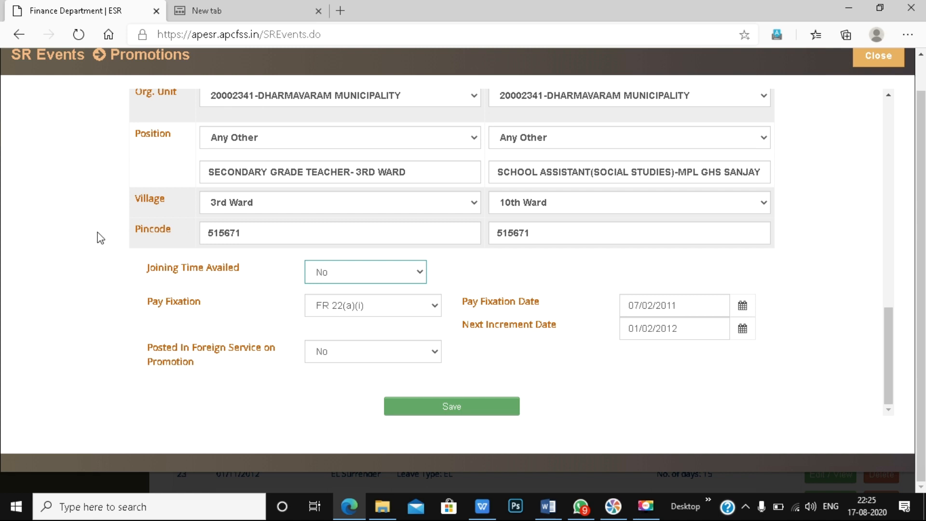
- Keep Posted in Foreign Service on Promotion as No, save the promotion details and close the form
{"action": "left_click", "coordinate": [368, 358]}
{"action": "left_click", "coordinate": [370, 355]}
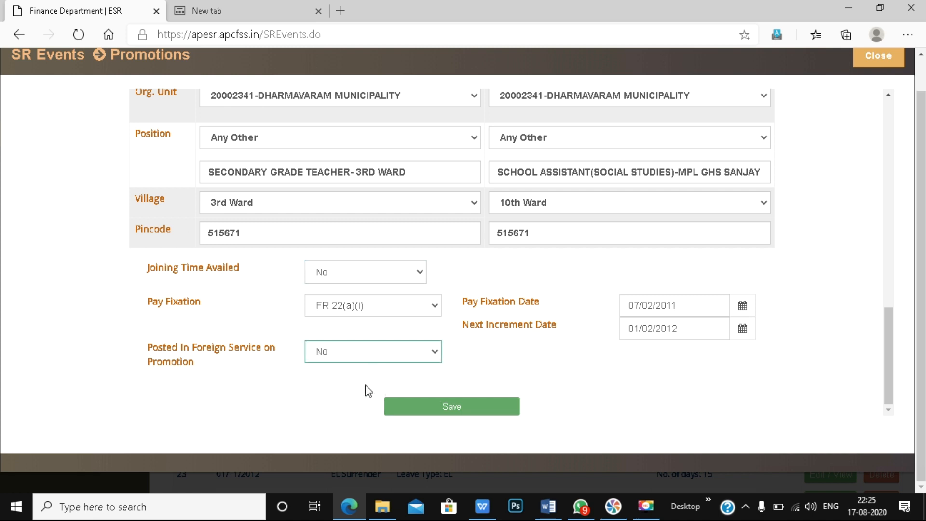
{"action": "left_click", "coordinate": [442, 409]}
{"action": "left_click", "coordinate": [537, 110]}
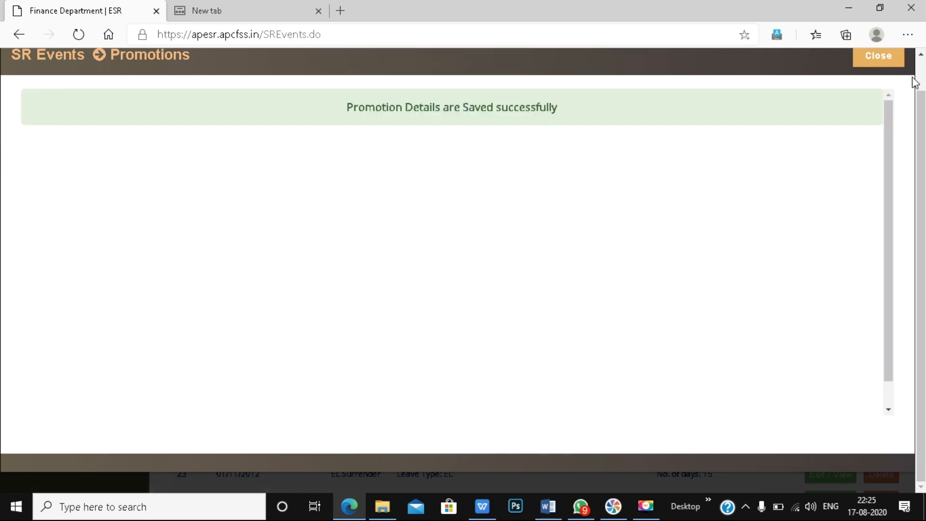
{"action": "left_click", "coordinate": [879, 57]}
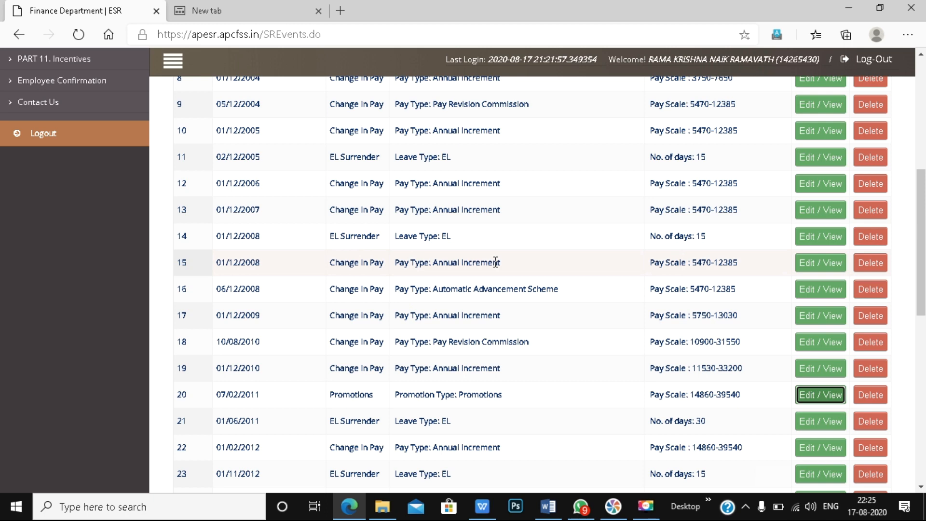
- Check the remaining SR events through 2020, and open a Leaves Availed entry form for 07/02/2011
{"action": "scroll", "coordinate": [496, 262], "scroll_direction": "down", "scroll_amount": 5}
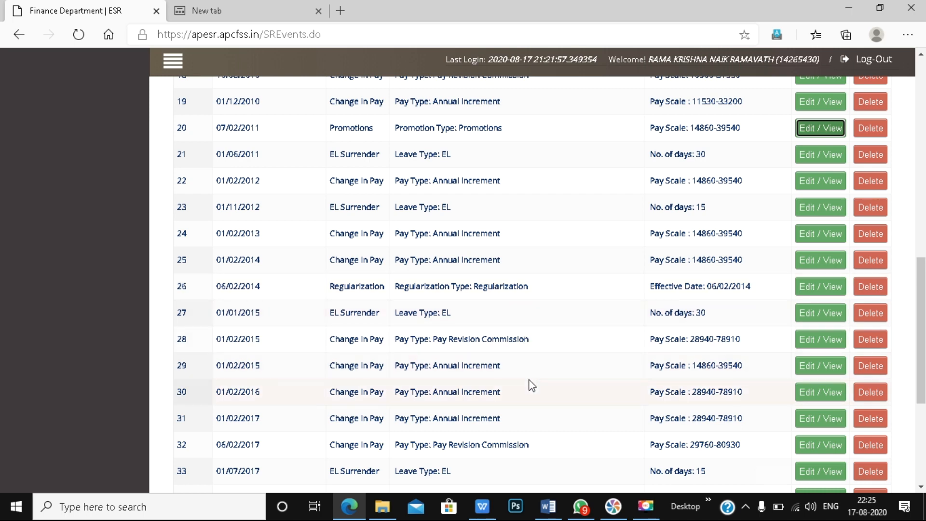
{"action": "scroll", "coordinate": [530, 384], "scroll_direction": "down", "scroll_amount": 3}
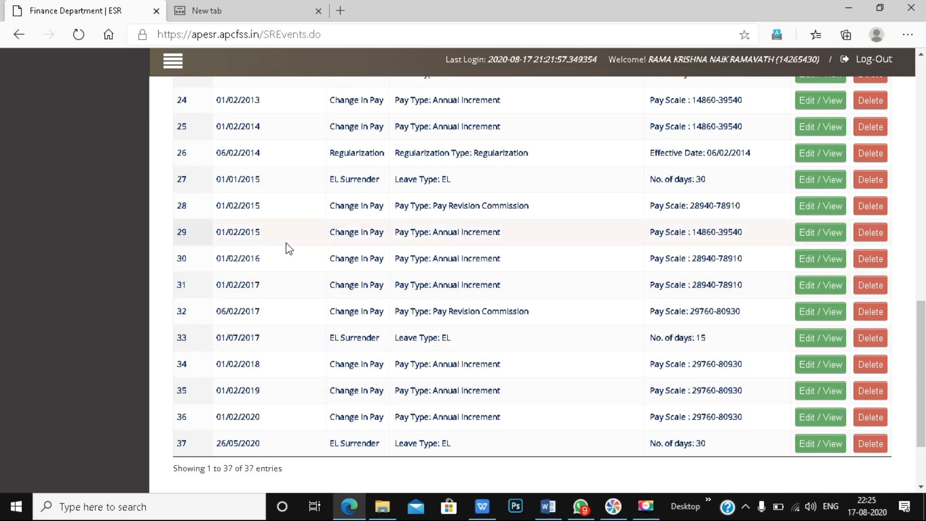
{"action": "scroll", "coordinate": [285, 248], "scroll_direction": "down", "scroll_amount": 2}
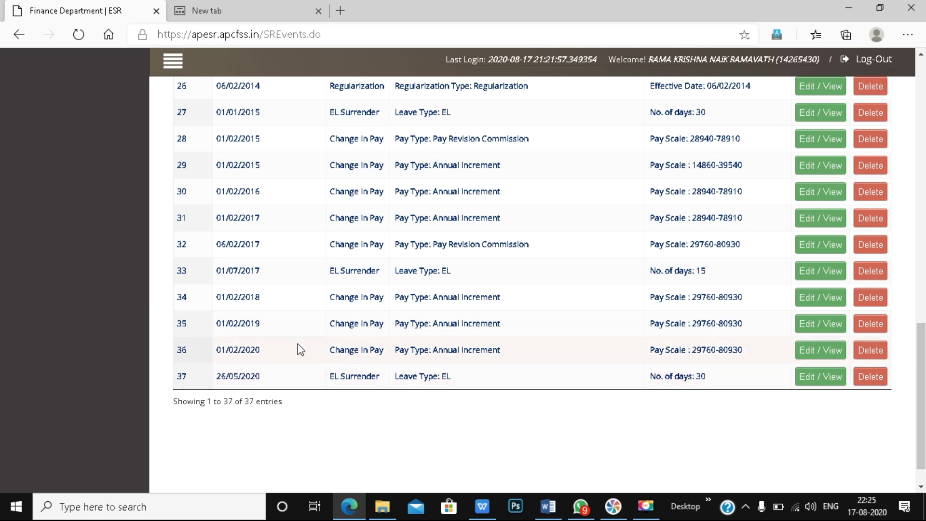
{"action": "scroll", "coordinate": [271, 348], "scroll_direction": "up", "scroll_amount": 15}
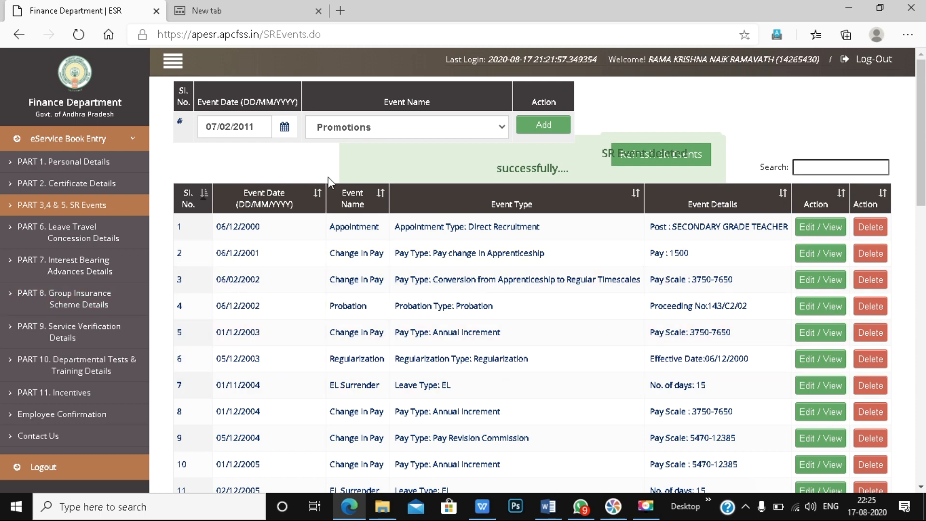
{"action": "left_click", "coordinate": [378, 137]}
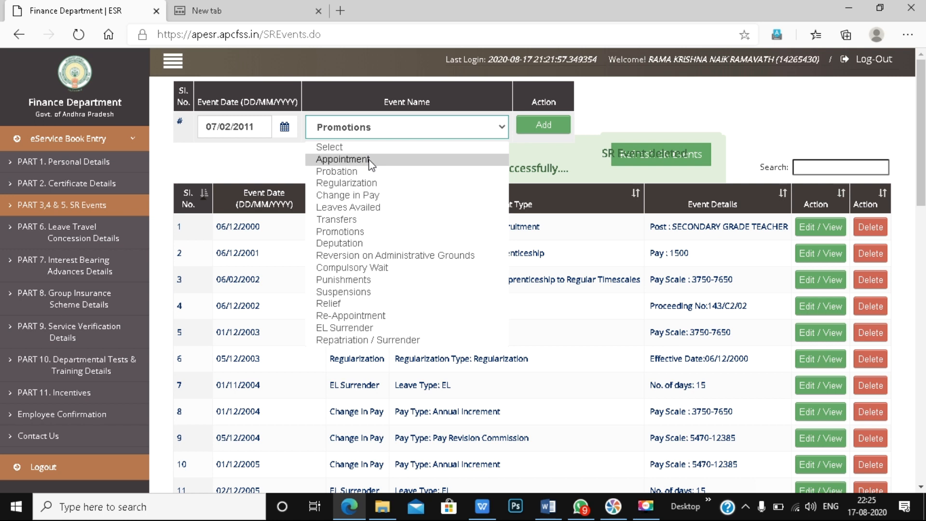
{"action": "left_click", "coordinate": [394, 210]}
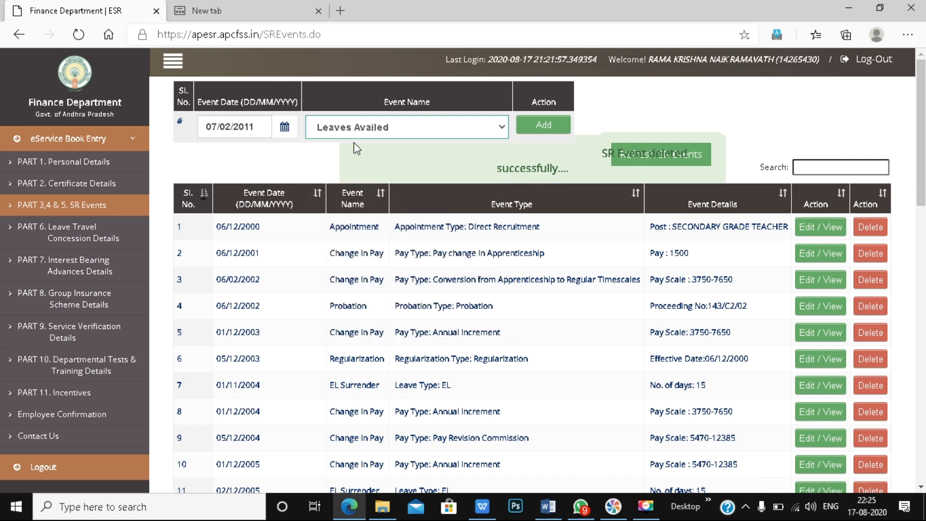
{"action": "left_click", "coordinate": [543, 124]}
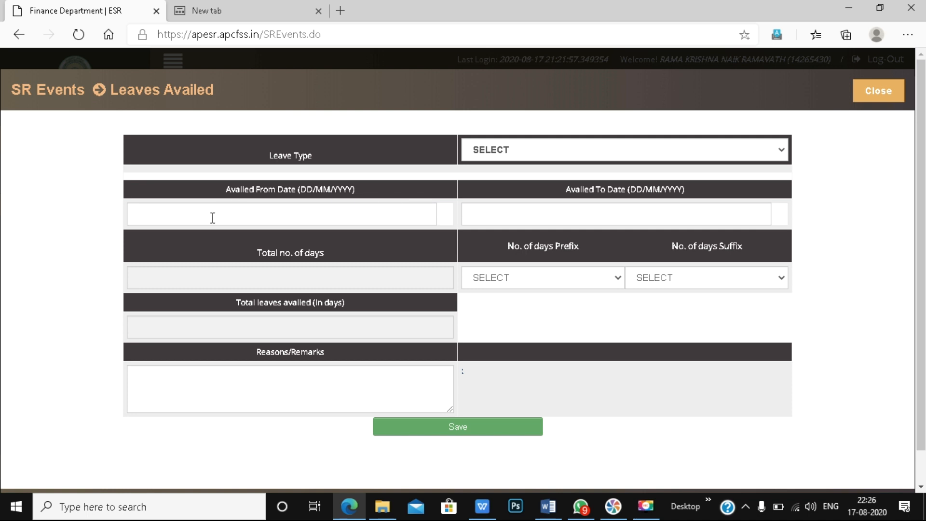
- Set the leave type to HPL with Private Affairs as the grounds for the leave taken
{"action": "left_click", "coordinate": [564, 150]}
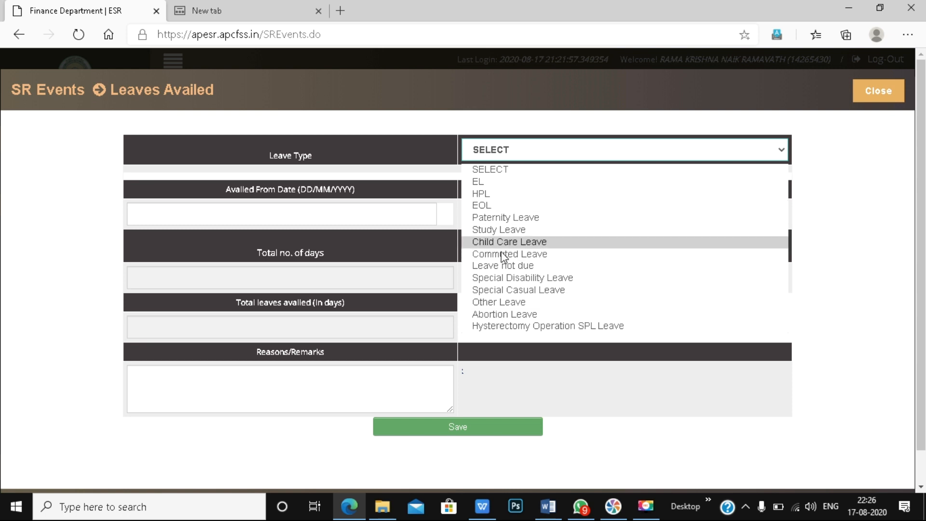
{"action": "left_click", "coordinate": [512, 193]}
{"action": "left_click", "coordinate": [520, 190]}
{"action": "left_click", "coordinate": [517, 220]}
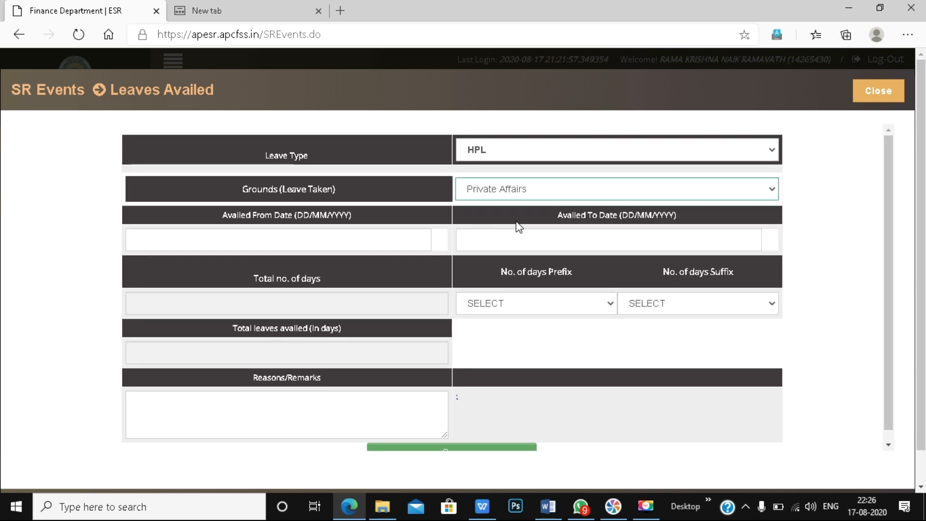
- Enter the leave's availed period from 15/02/2011 to 25/02/2011
{"action": "left_click", "coordinate": [294, 257]}
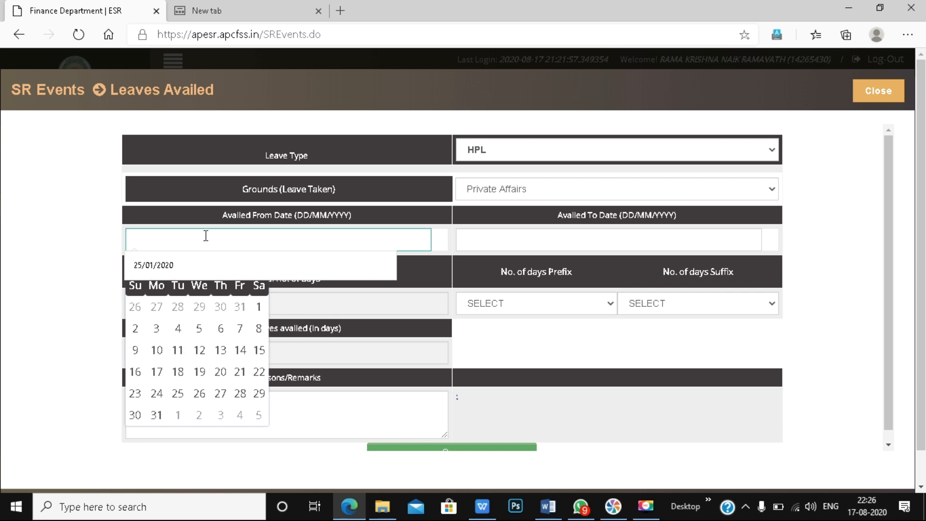
{"action": "type", "text": "15/02/2011"}
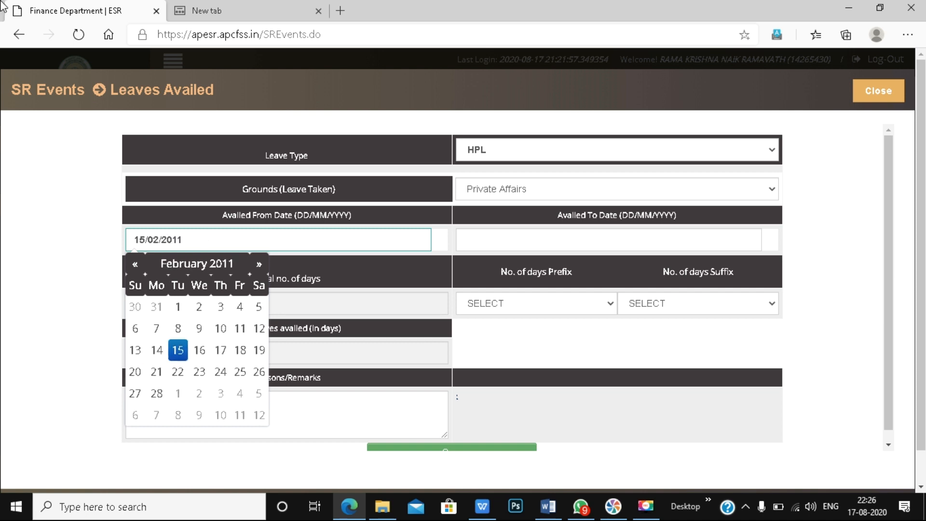
{"action": "left_click", "coordinate": [506, 242]}
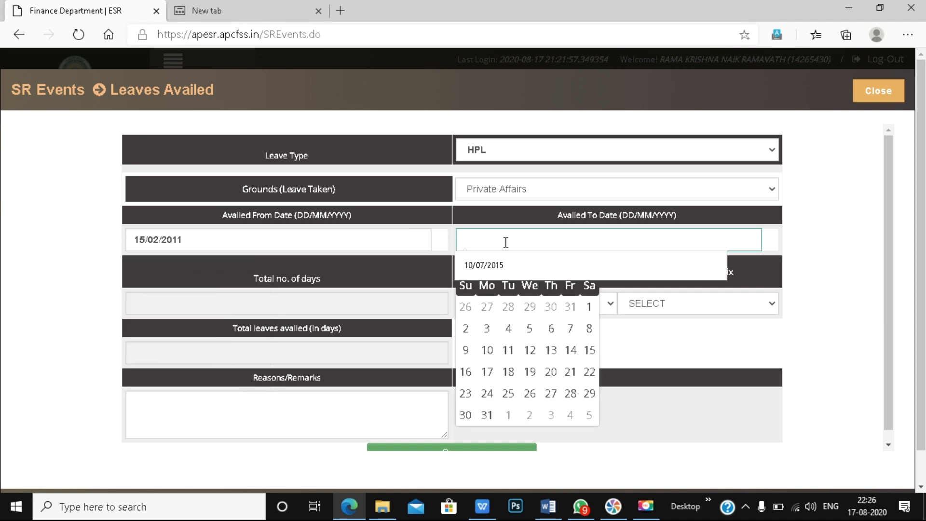
{"action": "type", "text": "25/02/2011"}
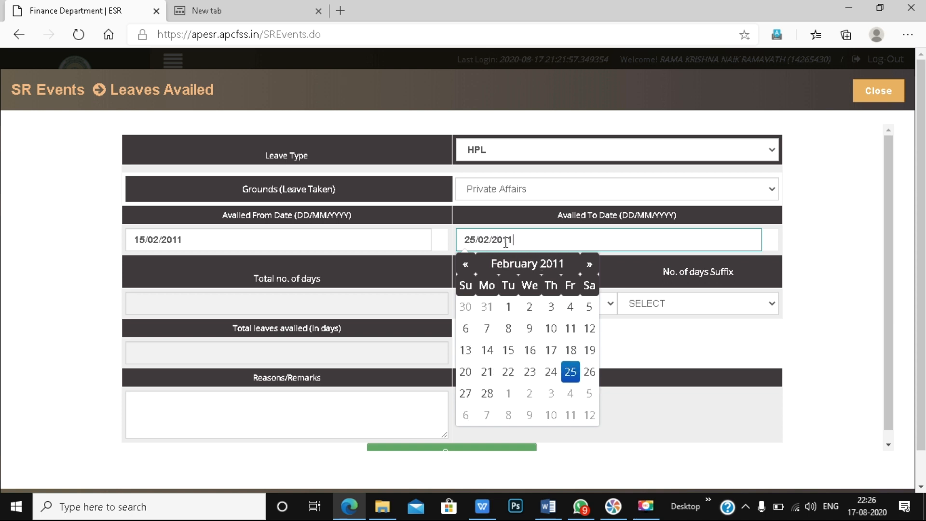
{"action": "key", "text": "Tab"}
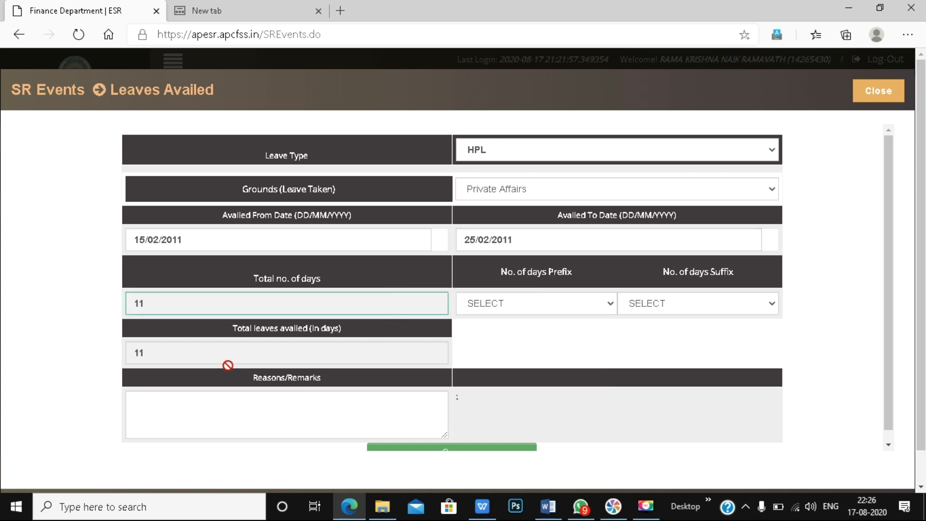
- Set the number of prefix days to 1 for the leave, and close the form without saving
{"action": "scroll", "coordinate": [263, 402], "scroll_direction": "down", "scroll_amount": 1}
{"action": "scroll", "coordinate": [606, 303], "scroll_direction": "up", "scroll_amount": 1}
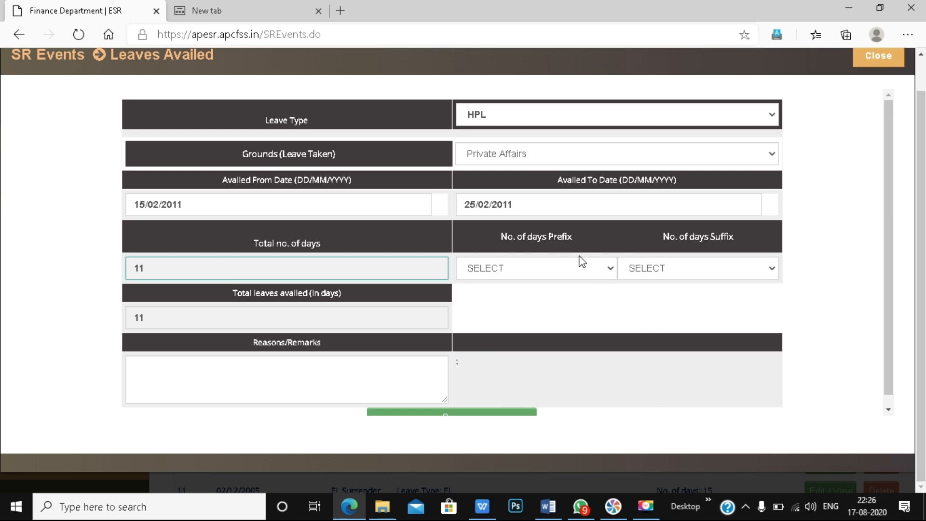
{"action": "left_click", "coordinate": [592, 275]}
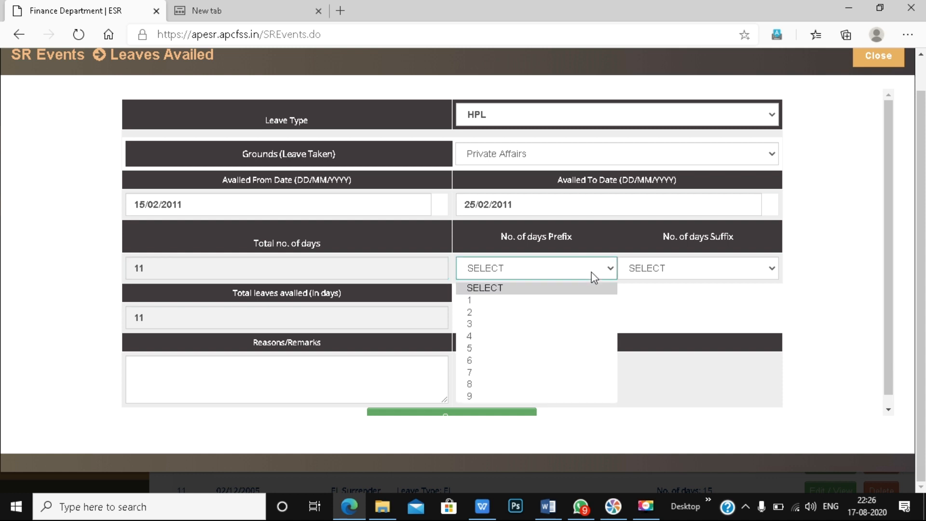
{"action": "left_click", "coordinate": [475, 300]}
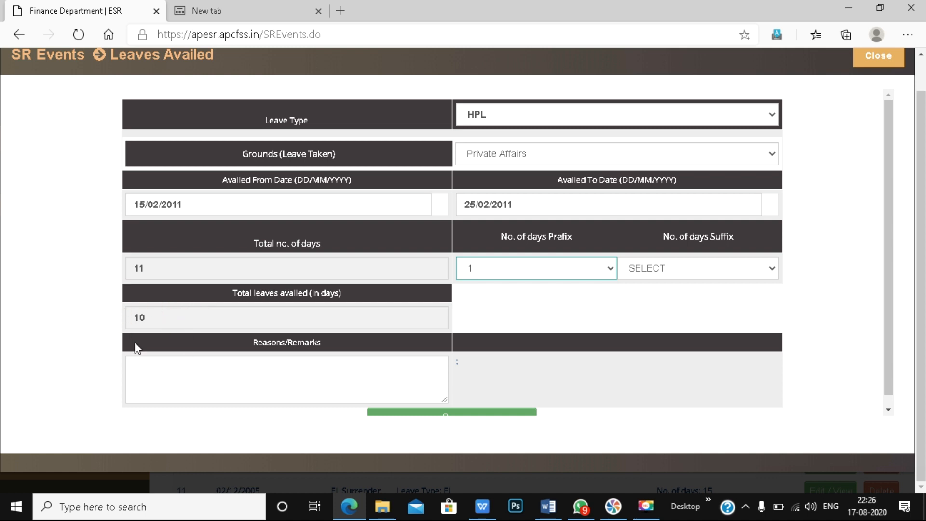
{"action": "scroll", "coordinate": [695, 272], "scroll_direction": "up", "scroll_amount": 1}
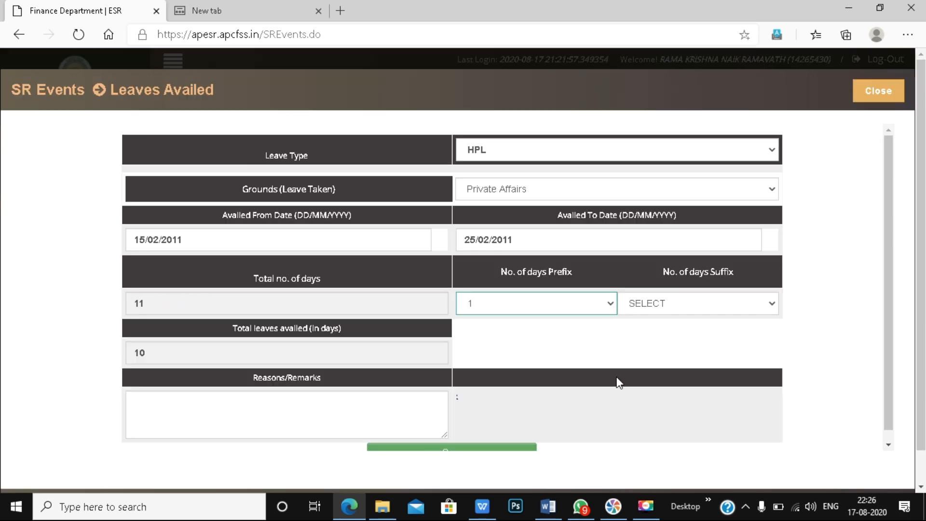
{"action": "left_click", "coordinate": [880, 92]}
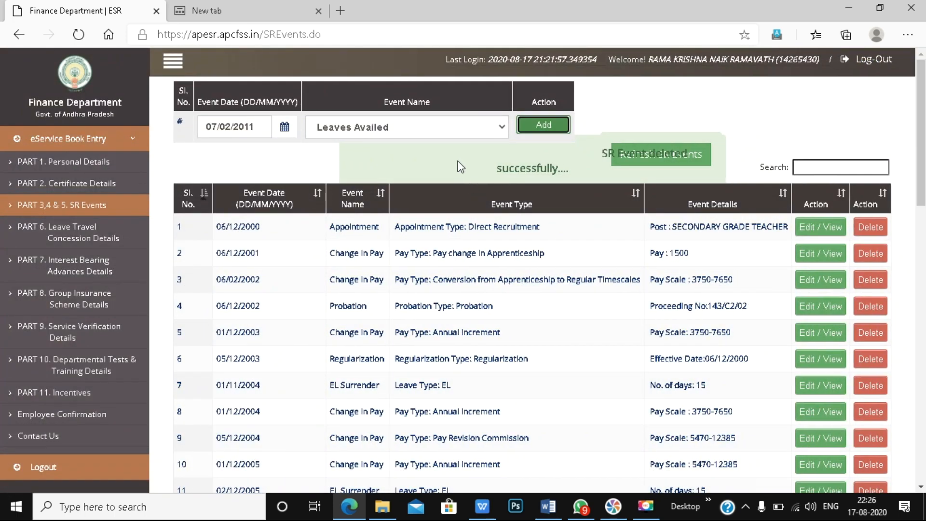
- Reopen the Leaves Availed form for 07/02/2011, review the available leave types, and close it without an entry
{"action": "left_click", "coordinate": [459, 128]}
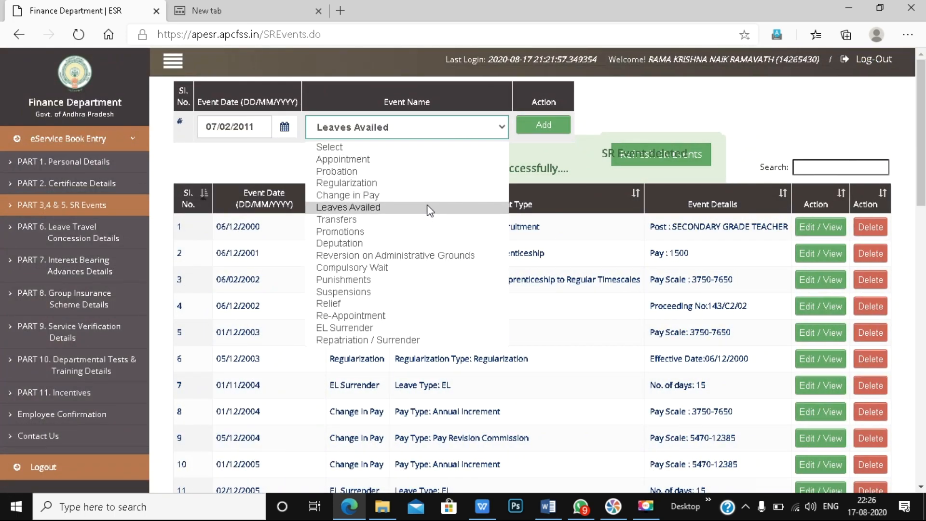
{"action": "left_click", "coordinate": [429, 207]}
{"action": "left_click", "coordinate": [547, 126]}
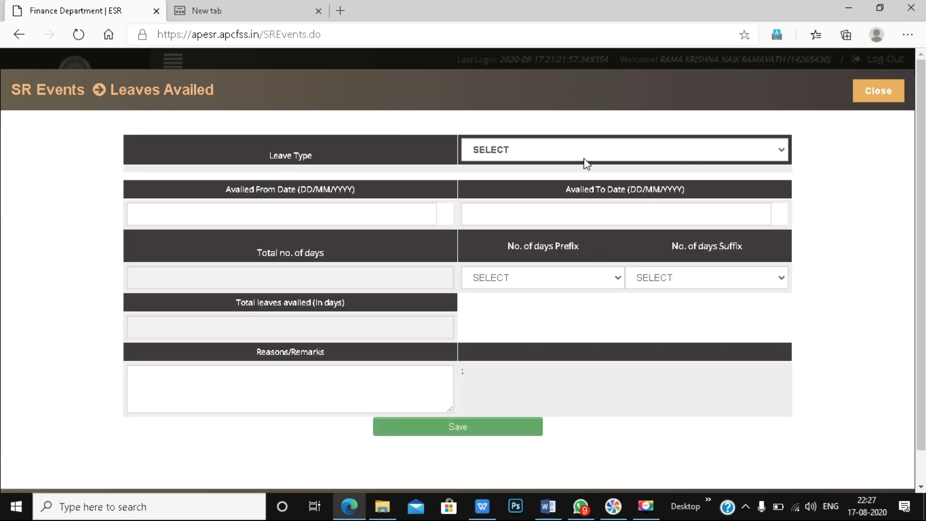
{"action": "left_click", "coordinate": [585, 159]}
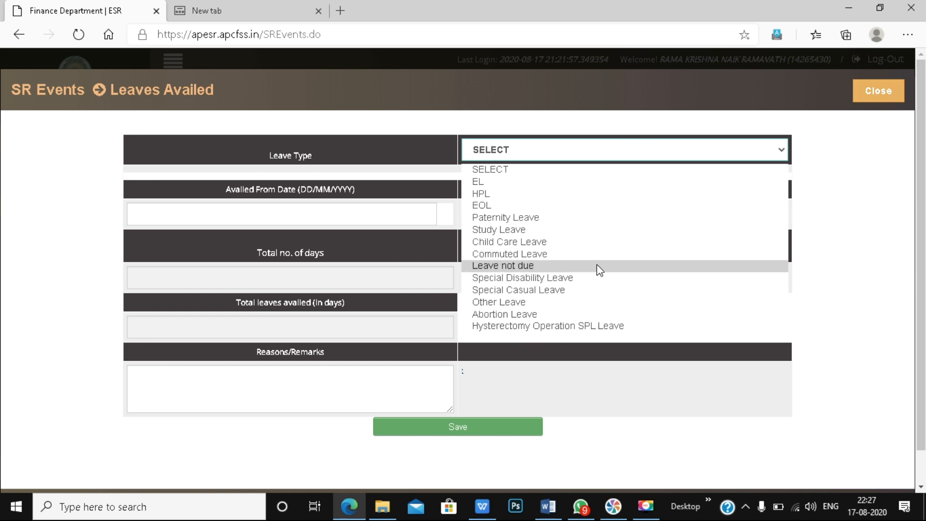
{"action": "left_click", "coordinate": [879, 97]}
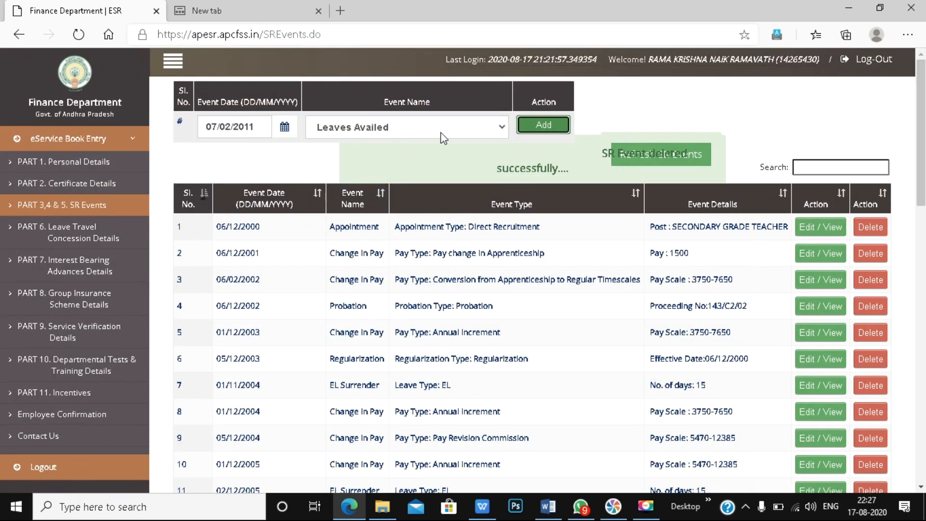
- Open a Change in Pay event for 07/02/2011, view the FR-22 a(i) pay form, and close it without saving
{"action": "left_click", "coordinate": [445, 131]}
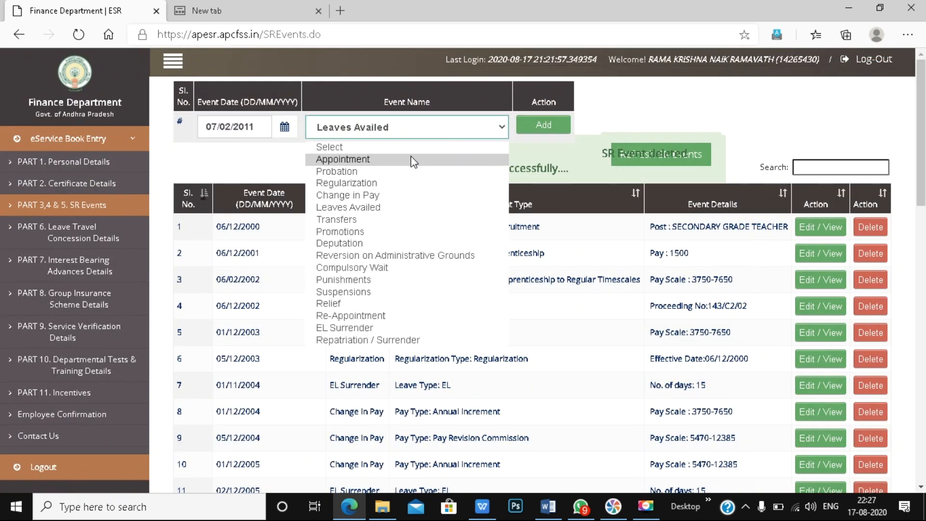
{"action": "left_click", "coordinate": [412, 198]}
{"action": "left_click", "coordinate": [555, 126]}
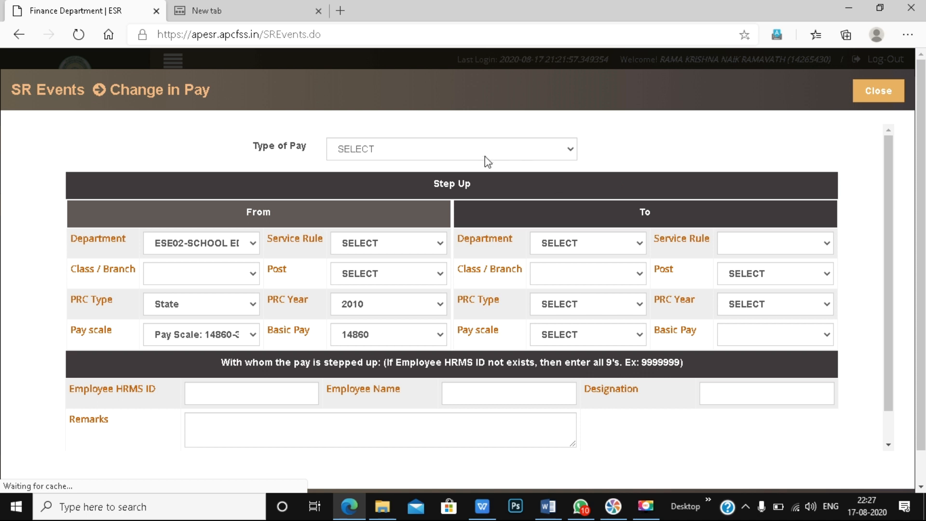
{"action": "left_click", "coordinate": [484, 153]}
{"action": "left_click", "coordinate": [471, 155]}
{"action": "left_click", "coordinate": [472, 152]}
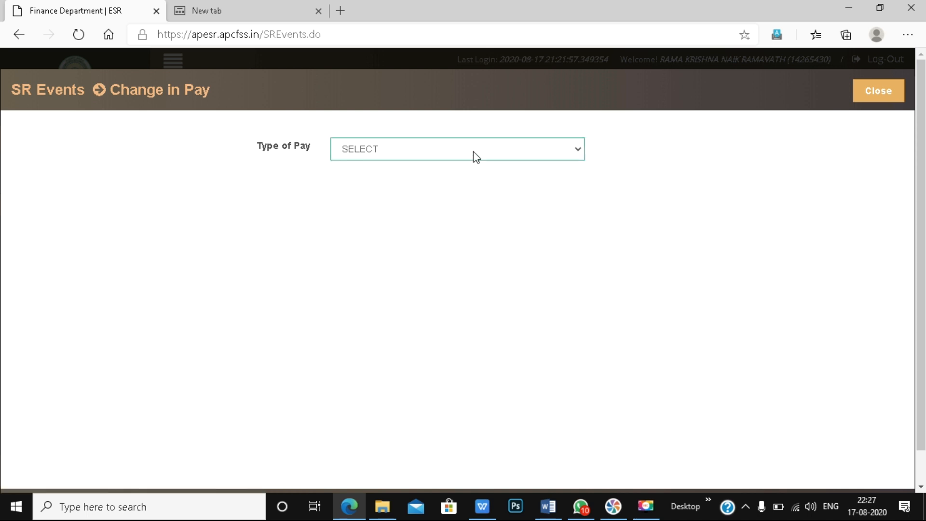
{"action": "left_click", "coordinate": [473, 152]}
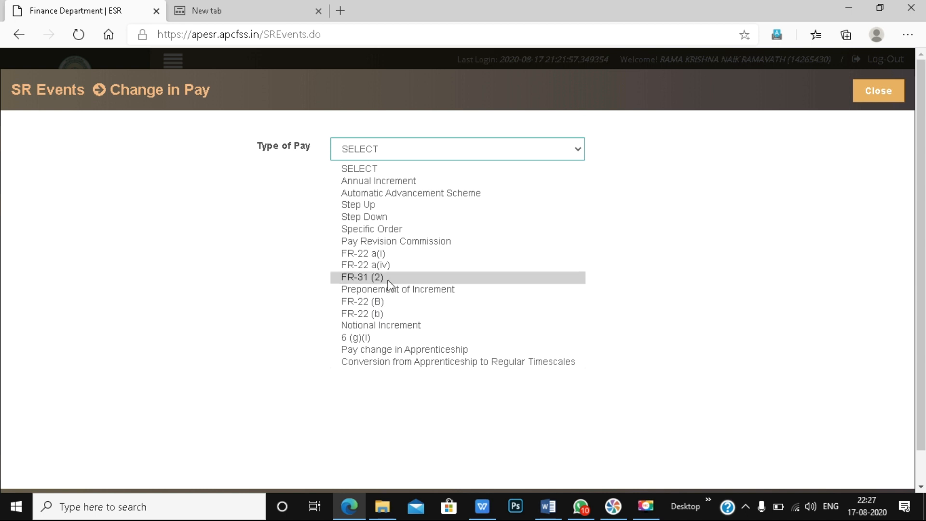
{"action": "left_click", "coordinate": [371, 254]}
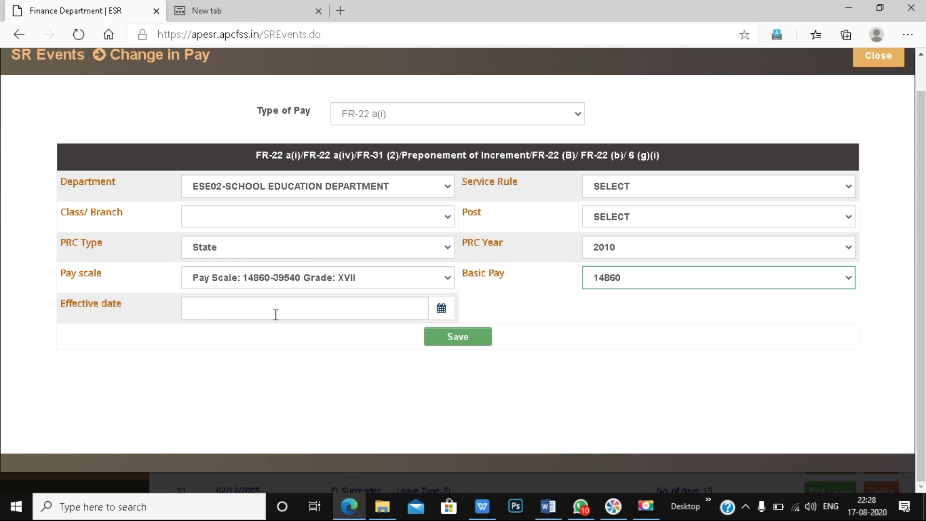
{"action": "left_click", "coordinate": [883, 61]}
- Reopen the Change in Pay form for 07/02/2011, view the FR-22 (B) pay type's fields, and close it unsaved
{"action": "left_click", "coordinate": [492, 133]}
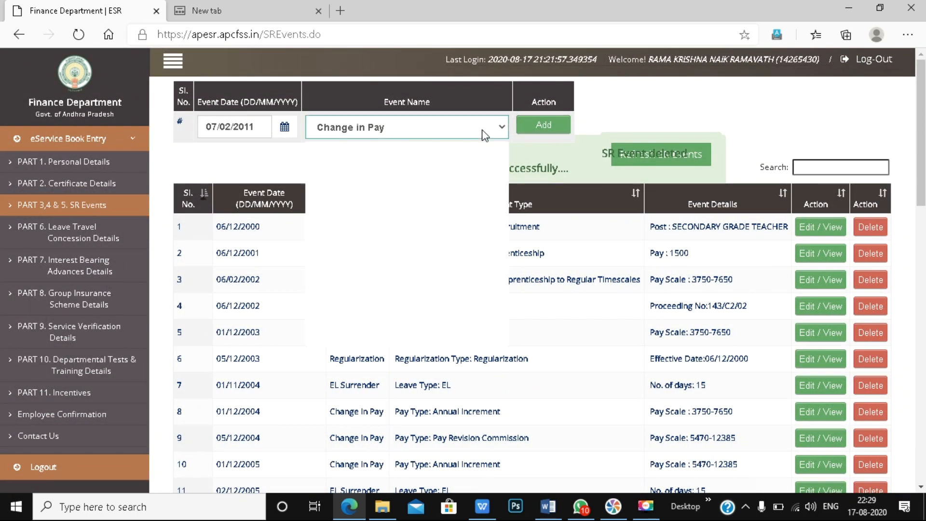
{"action": "left_click", "coordinate": [379, 195]}
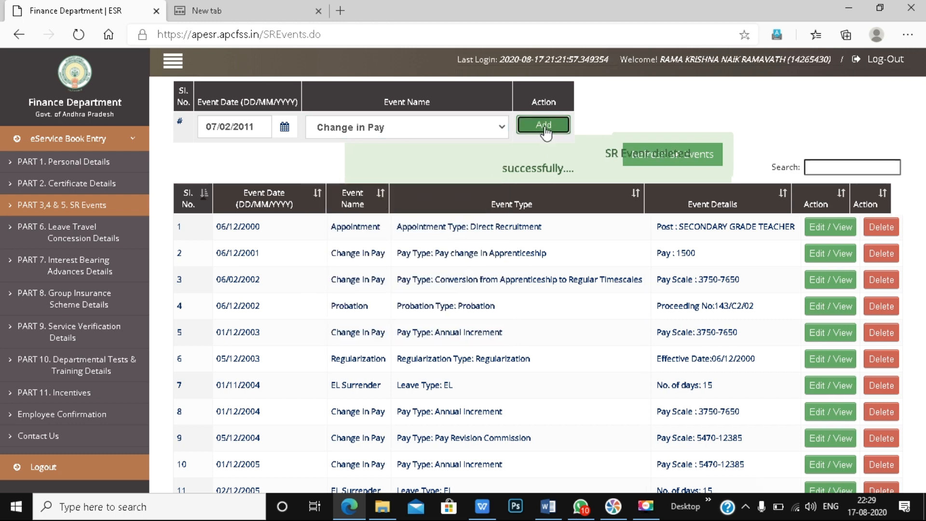
{"action": "left_click", "coordinate": [544, 125]}
{"action": "left_click", "coordinate": [439, 151]}
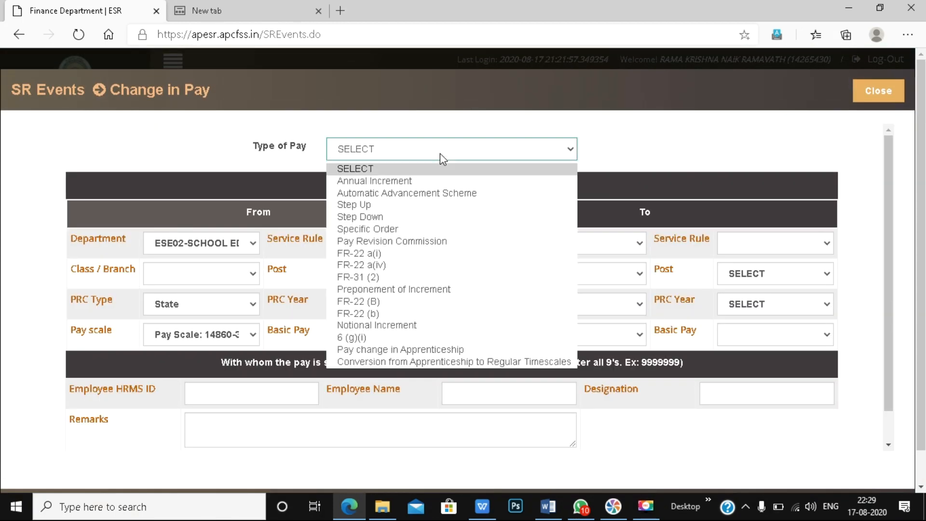
{"action": "left_click", "coordinate": [401, 302]}
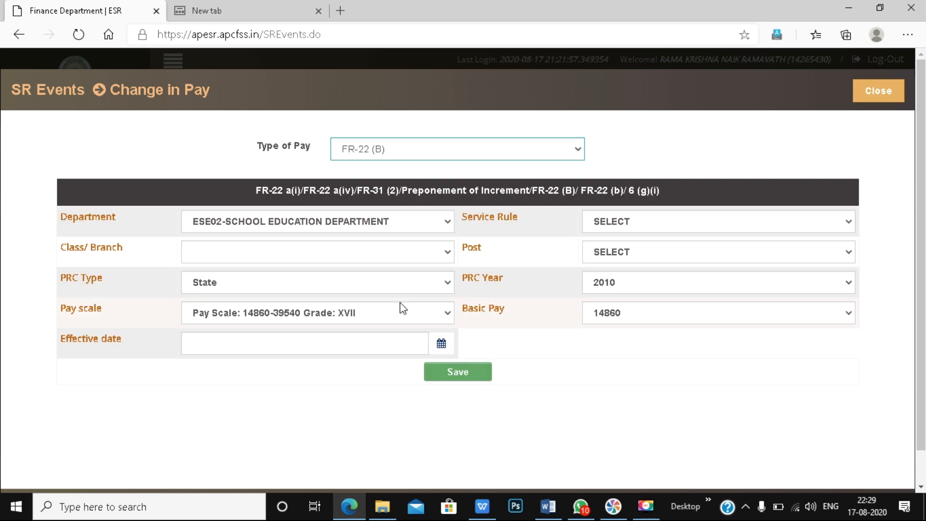
{"action": "left_click", "coordinate": [879, 95]}
- Open the Change in Pay form again, review the available types of pay, and close it without an entry
{"action": "left_click", "coordinate": [459, 128]}
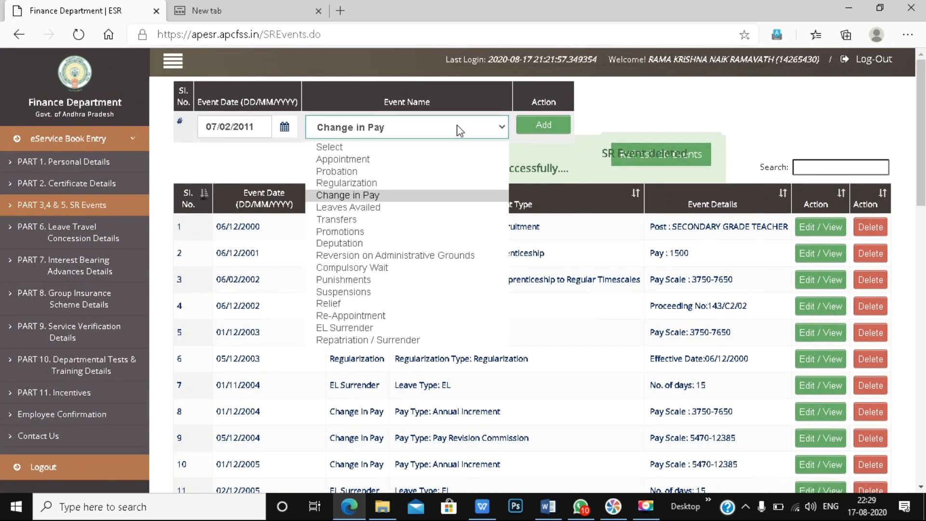
{"action": "left_click", "coordinate": [435, 195]}
{"action": "left_click", "coordinate": [542, 125]}
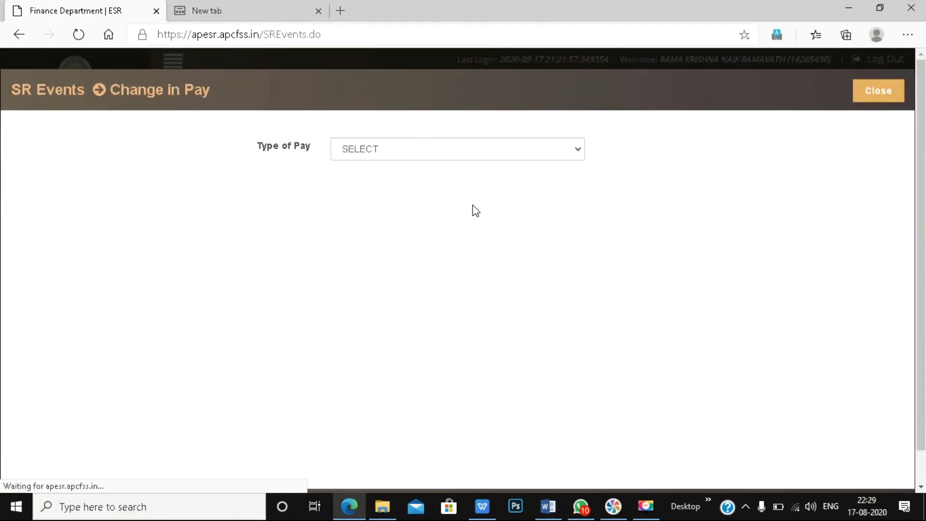
{"action": "left_click", "coordinate": [477, 147]}
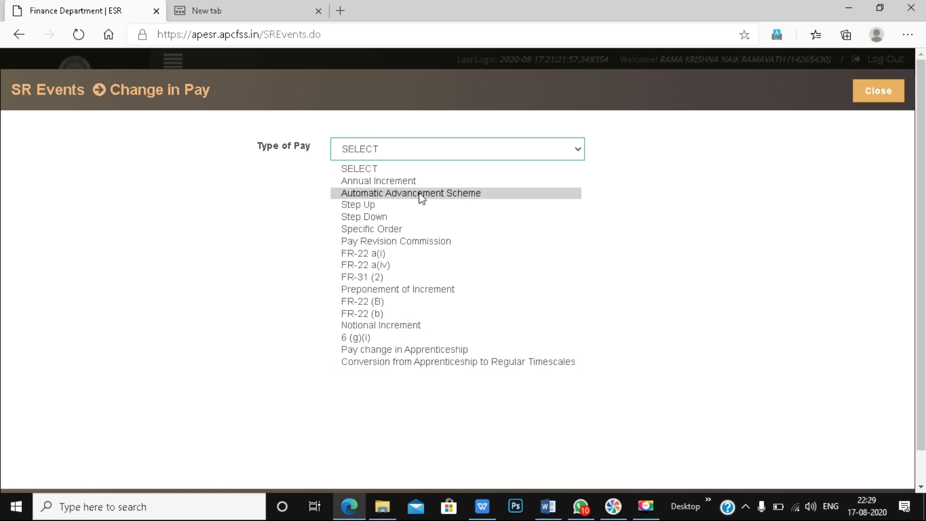
{"action": "left_click", "coordinate": [877, 91]}
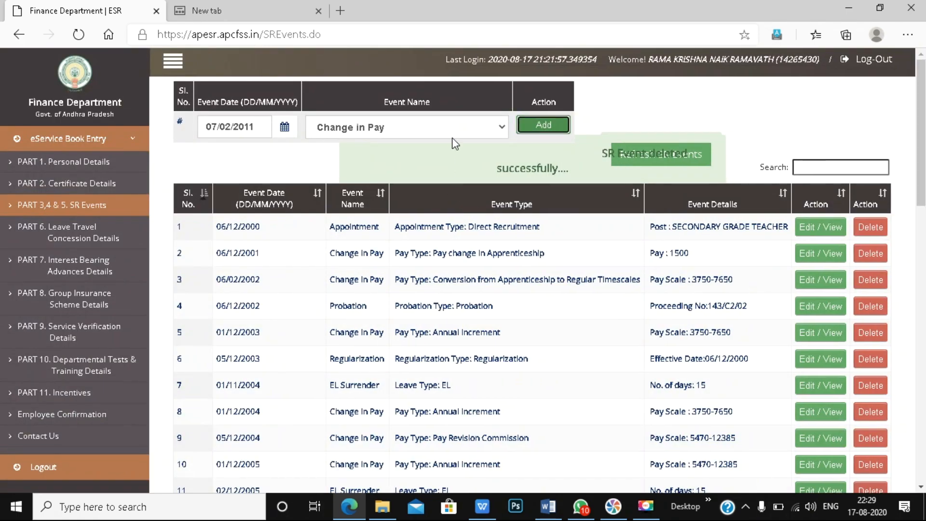
- Open a Transfers event for 07/02/2011 as a General Transfer with the transfer type On Administrative Grounds
{"action": "left_click", "coordinate": [453, 137]}
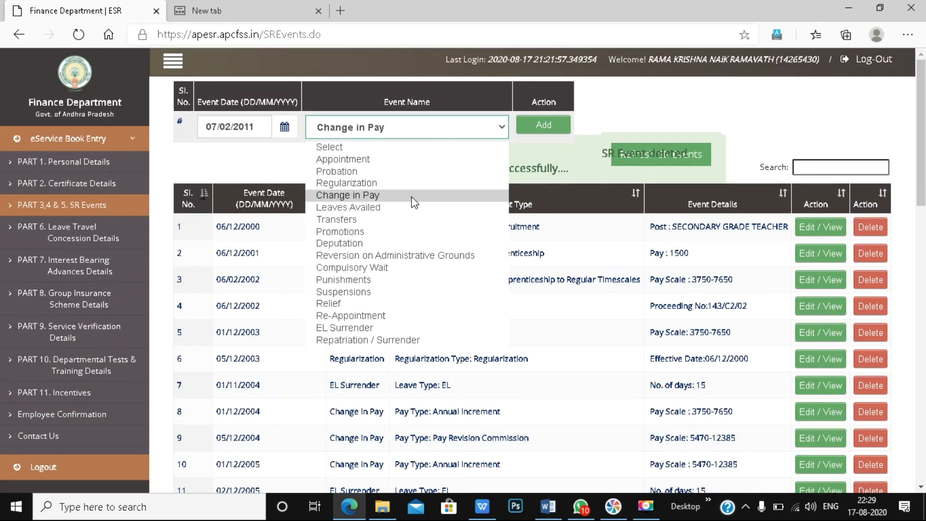
{"action": "left_click", "coordinate": [404, 229]}
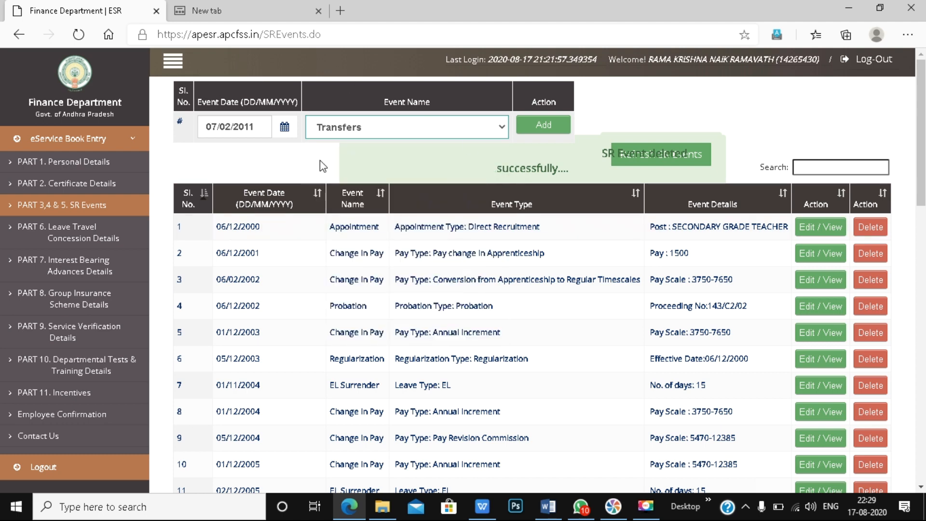
{"action": "left_click", "coordinate": [547, 125]}
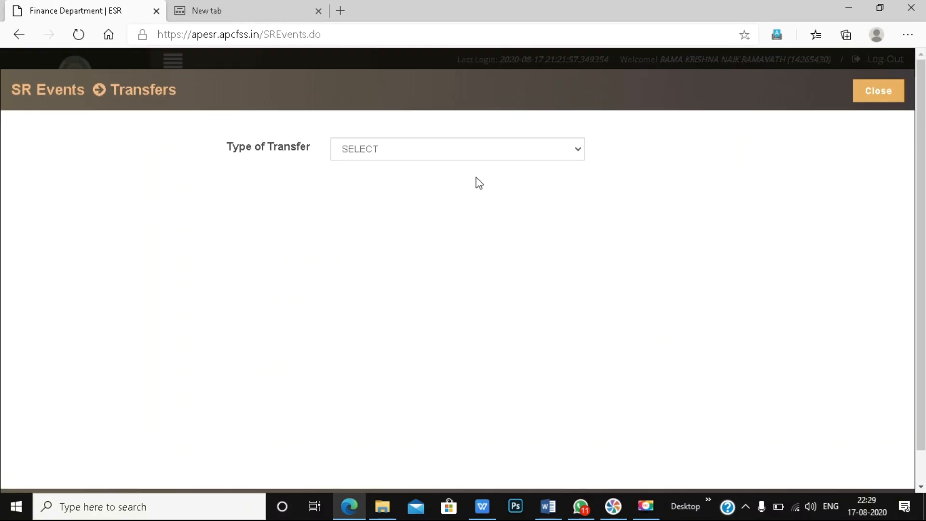
{"action": "left_click", "coordinate": [487, 151]}
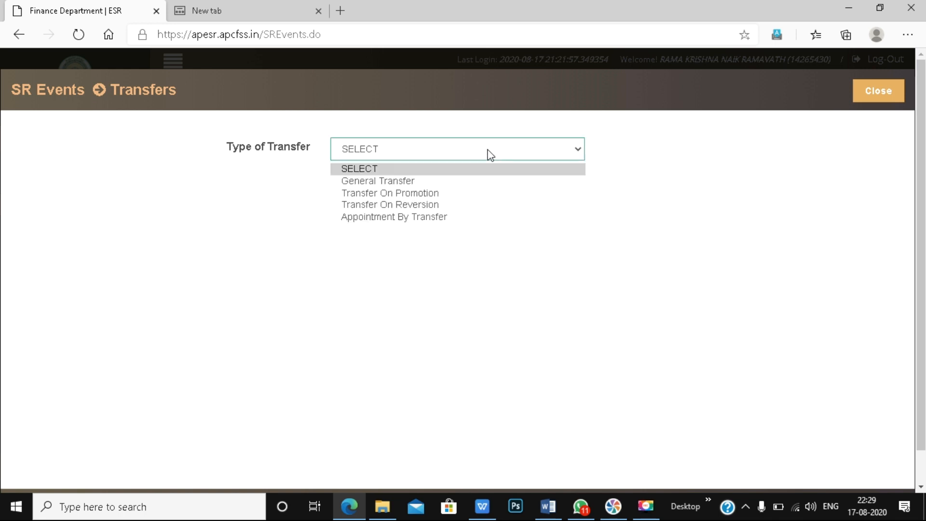
{"action": "left_click", "coordinate": [486, 188]}
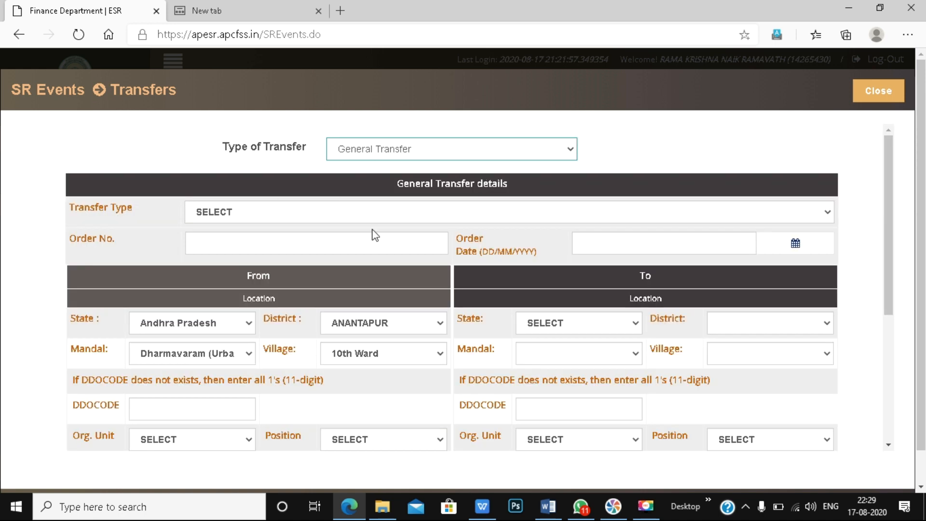
{"action": "left_click", "coordinate": [497, 217]}
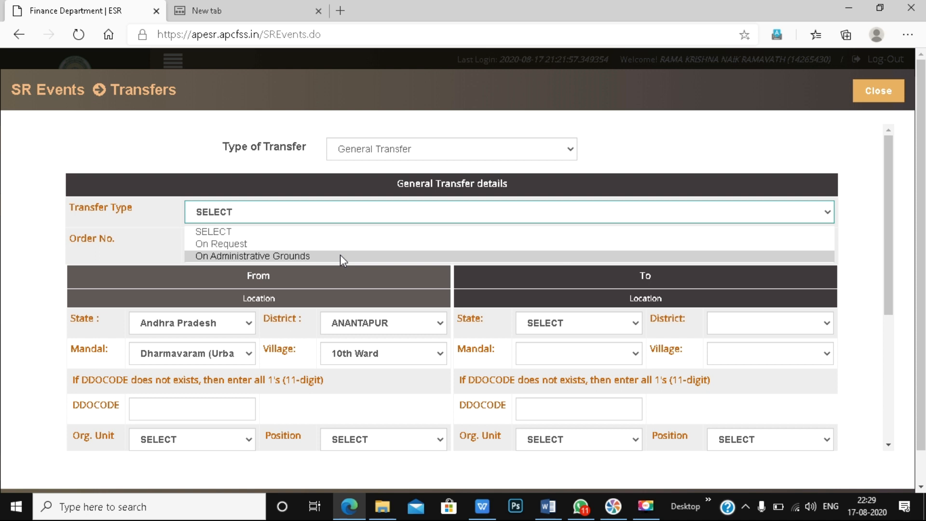
{"action": "left_click", "coordinate": [288, 255]}
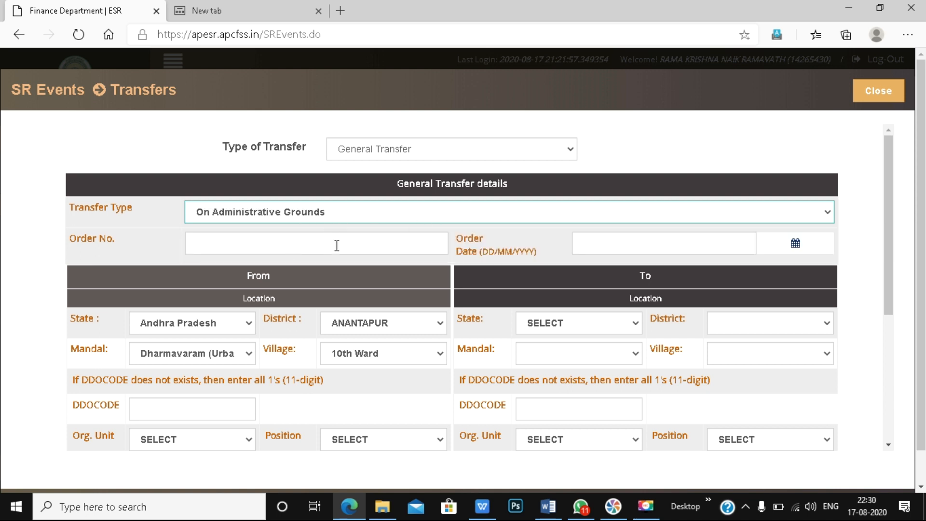
- Examine the general transfer's order, From and To location, DDO code, relief, joining and transit period fields, and close the form without saving
{"action": "scroll", "coordinate": [375, 246], "scroll_direction": "down", "scroll_amount": 1}
{"action": "left_click", "coordinate": [307, 198]}
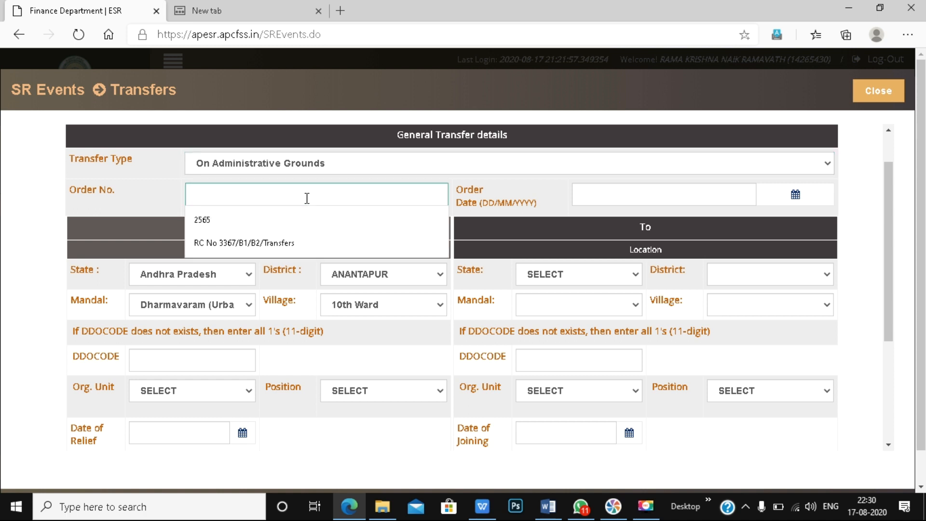
{"action": "left_click", "coordinate": [271, 193]}
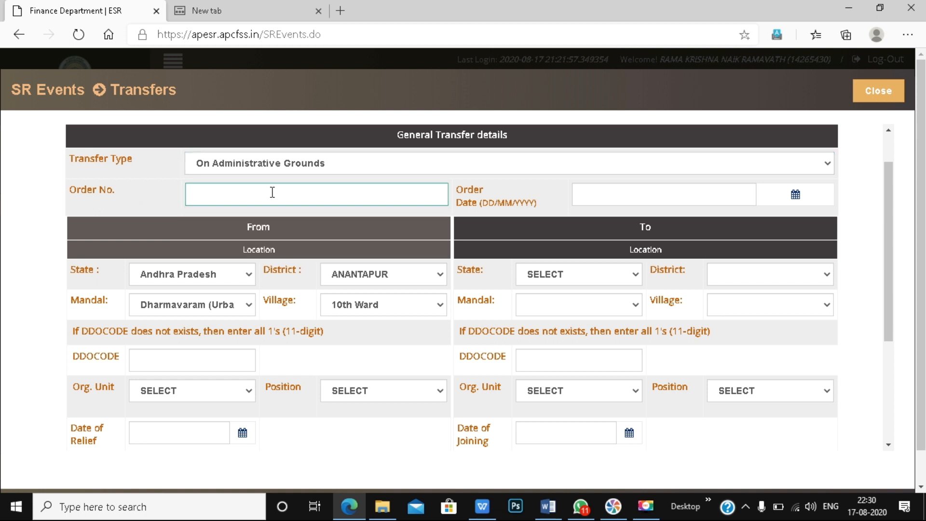
{"action": "left_click", "coordinate": [659, 188]}
{"action": "scroll", "coordinate": [413, 261], "scroll_direction": "down", "scroll_amount": 2}
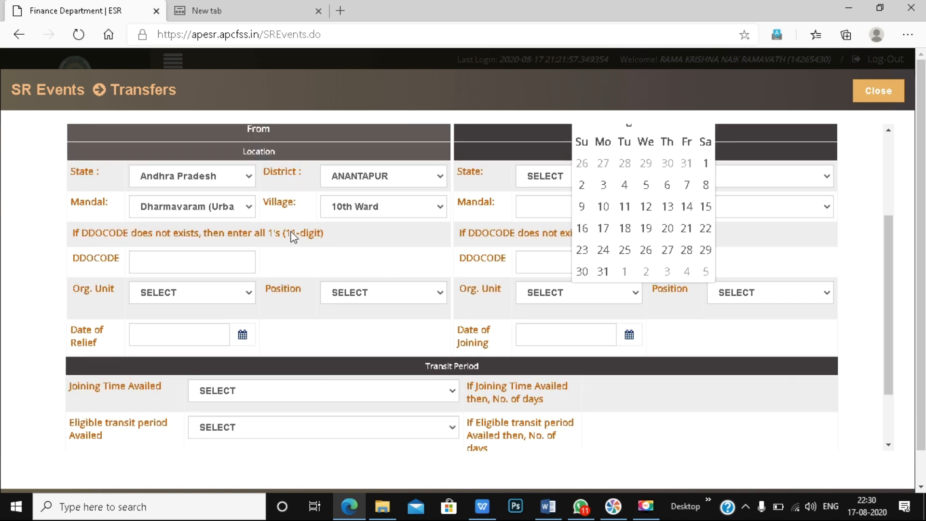
{"action": "left_click", "coordinate": [192, 261]}
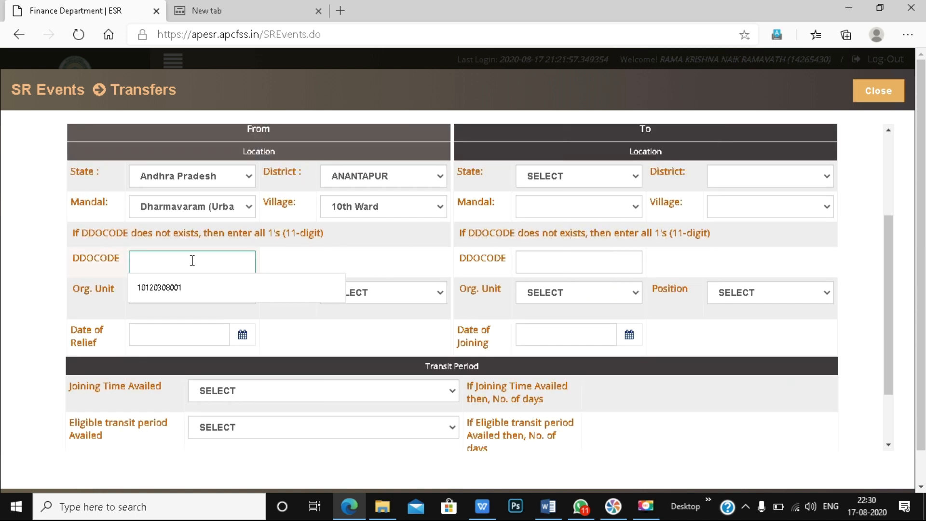
{"action": "scroll", "coordinate": [192, 261], "scroll_direction": "up", "scroll_amount": 1}
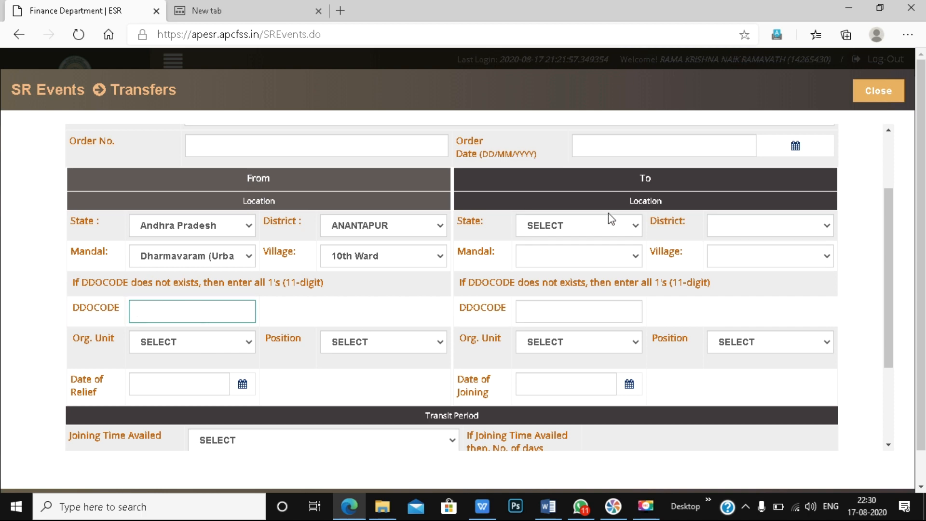
{"action": "left_click", "coordinate": [581, 310]}
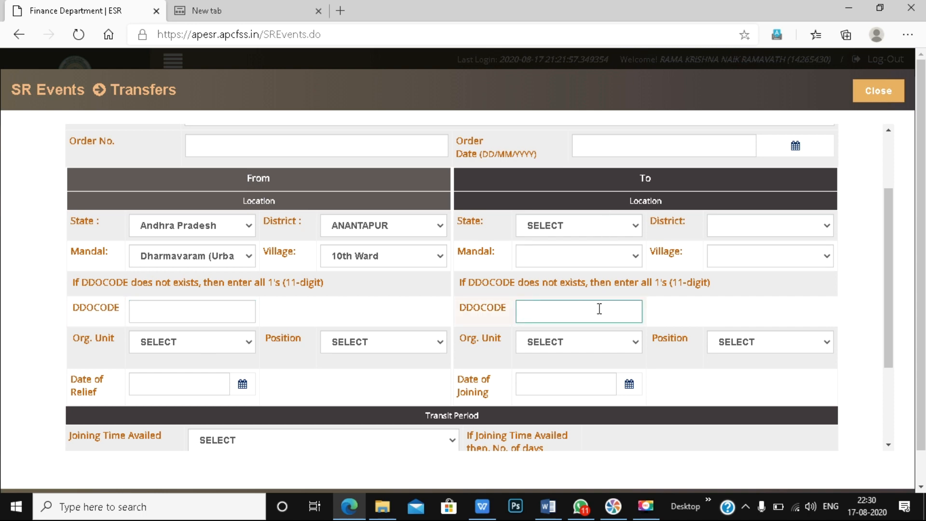
{"action": "scroll", "coordinate": [598, 308], "scroll_direction": "down", "scroll_amount": 2}
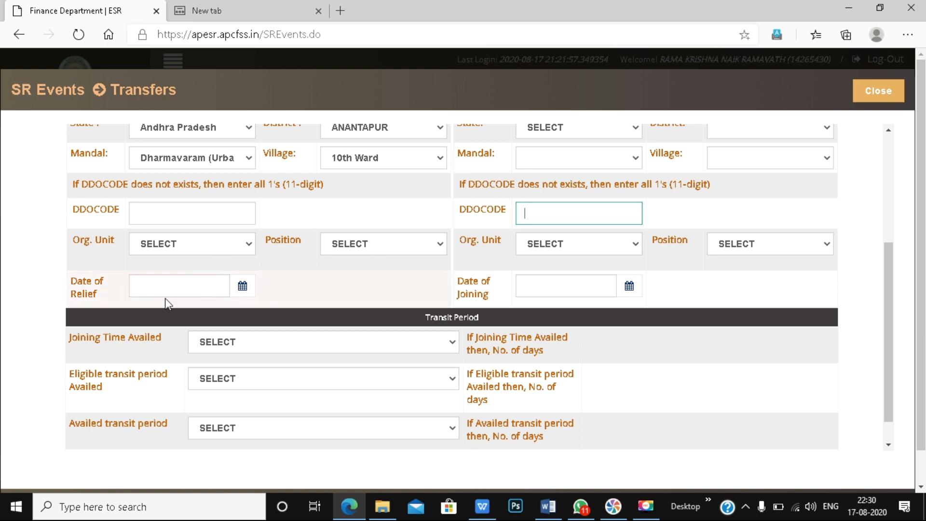
{"action": "scroll", "coordinate": [166, 292], "scroll_direction": "down", "scroll_amount": 1}
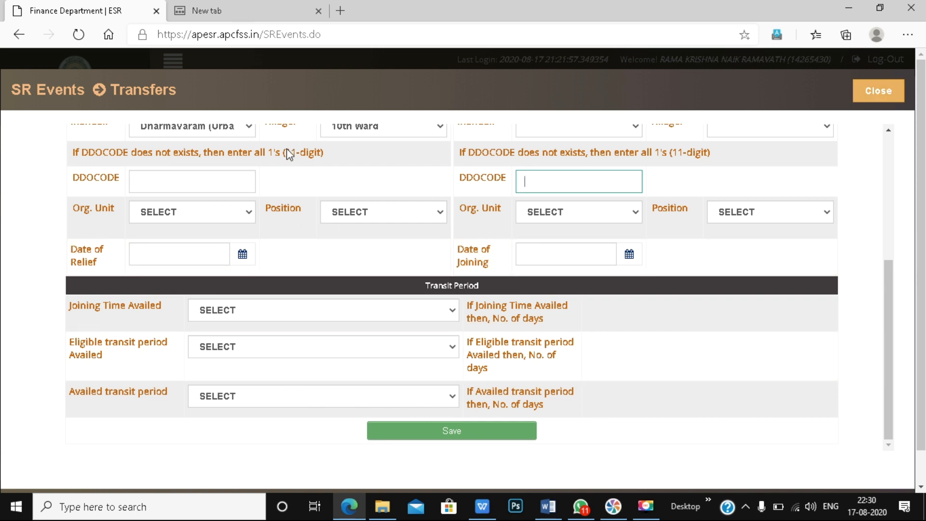
{"action": "scroll", "coordinate": [268, 222], "scroll_direction": "up", "scroll_amount": 5}
{"action": "left_click", "coordinate": [885, 96]}
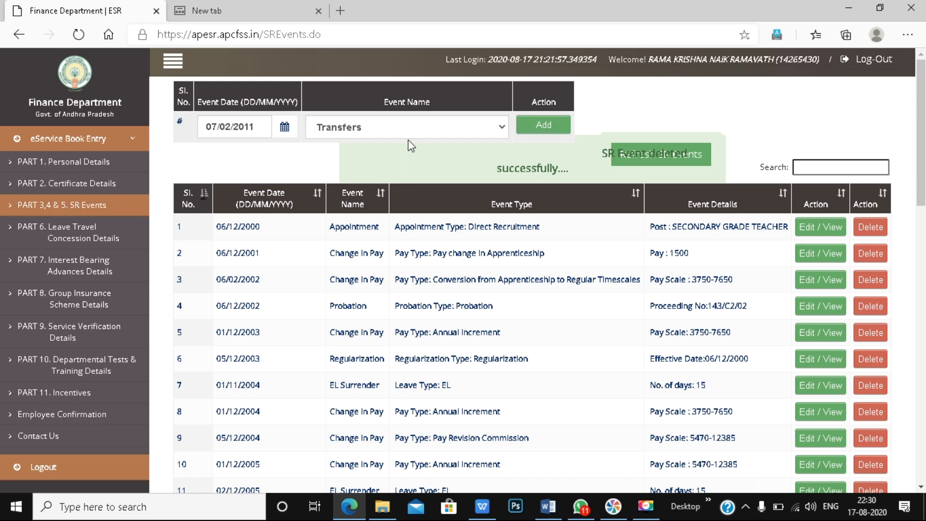
- Start a new EL Surrender event dated 07/02/2011
{"action": "left_click", "coordinate": [413, 128]}
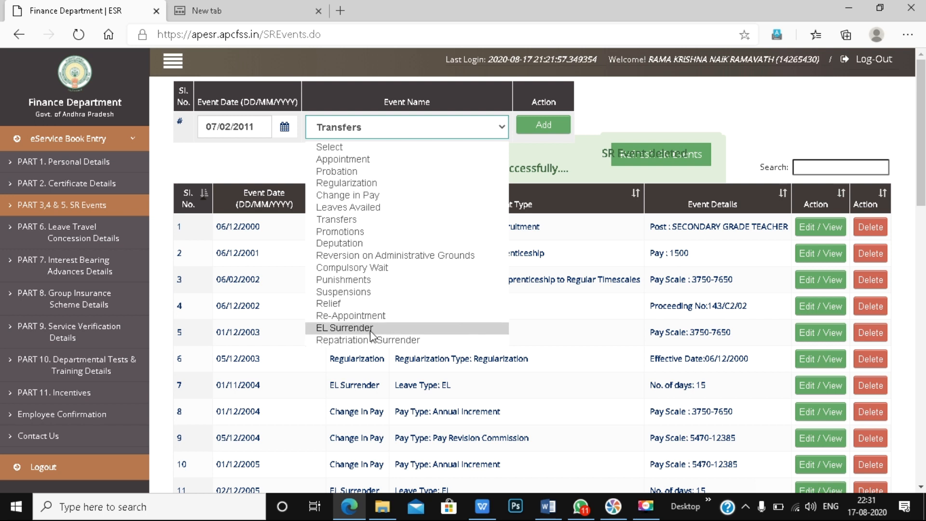
{"action": "left_click", "coordinate": [345, 328]}
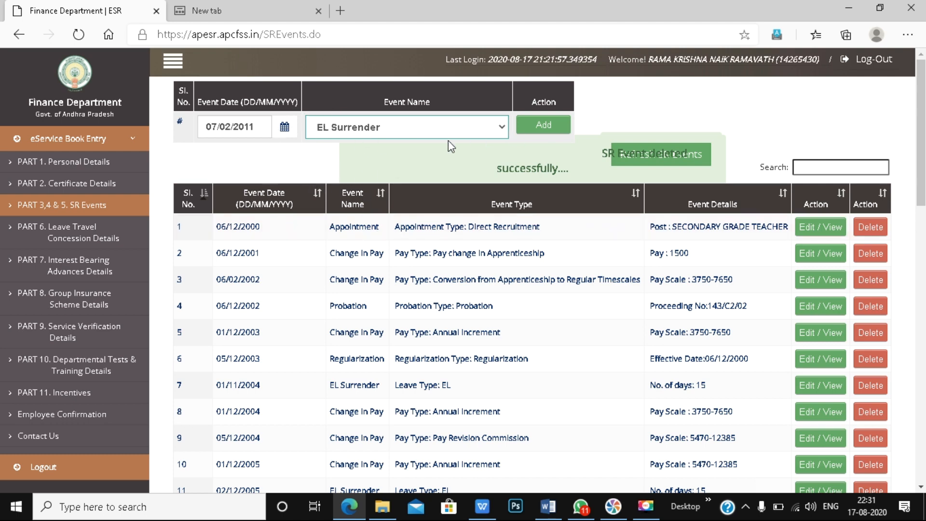
{"action": "left_click", "coordinate": [544, 124]}
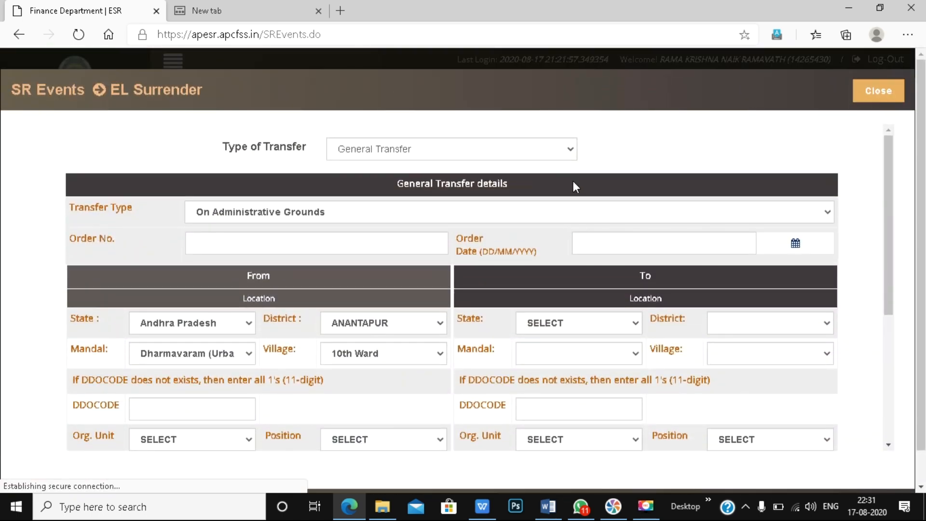
- Enter 15 days as the number of days surrendered and 15/02/2011 as the date of surrender
{"action": "scroll", "coordinate": [348, 194], "scroll_direction": "down", "scroll_amount": 1}
{"action": "left_click", "coordinate": [184, 155]}
{"action": "type", "text": "1"}
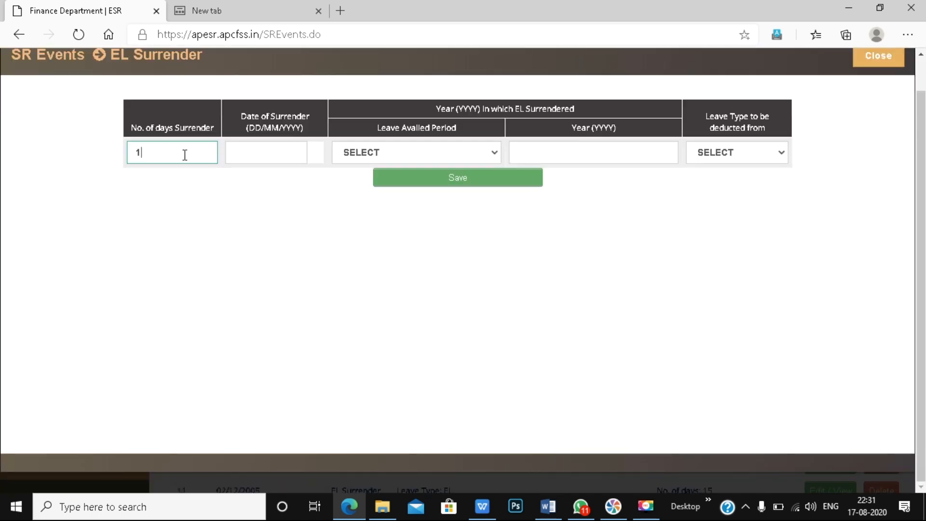
{"action": "type", "text": "5"}
{"action": "left_click", "coordinate": [249, 156]}
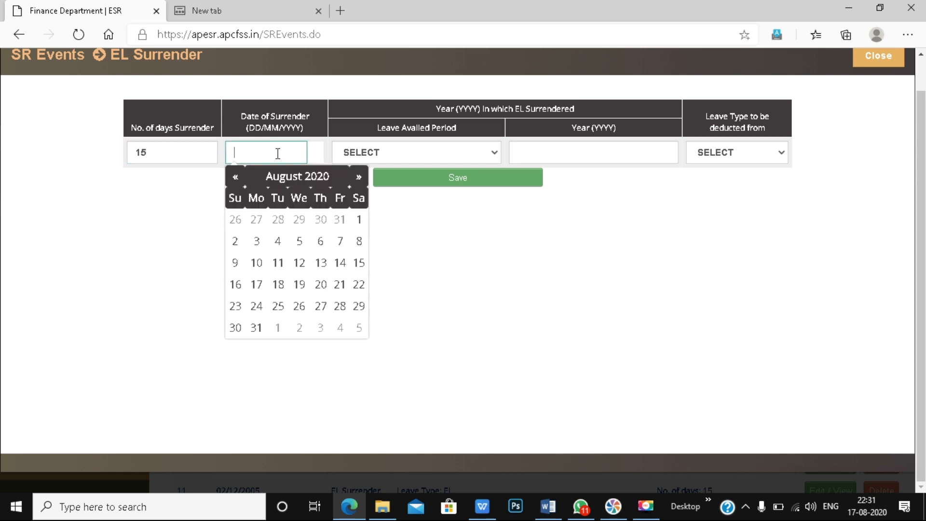
{"action": "type", "text": "15/"}
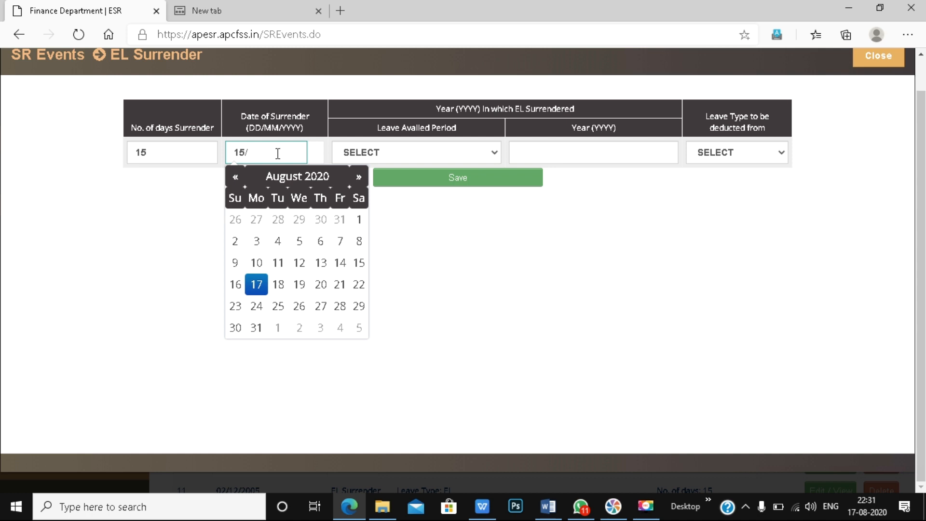
{"action": "type", "text": "02/2011"}
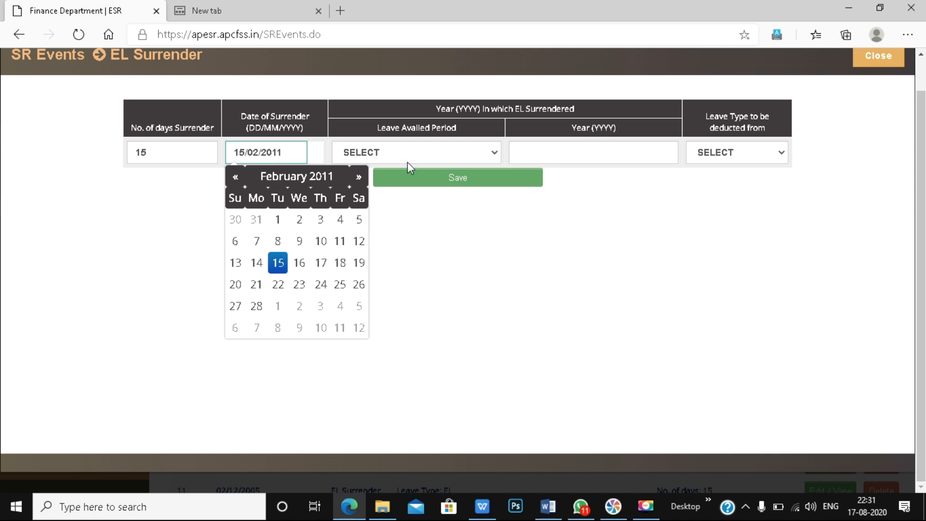
- Set the leave availed period to JAN-JUN and the EL surrender year to 2011
{"action": "left_click", "coordinate": [449, 152]}
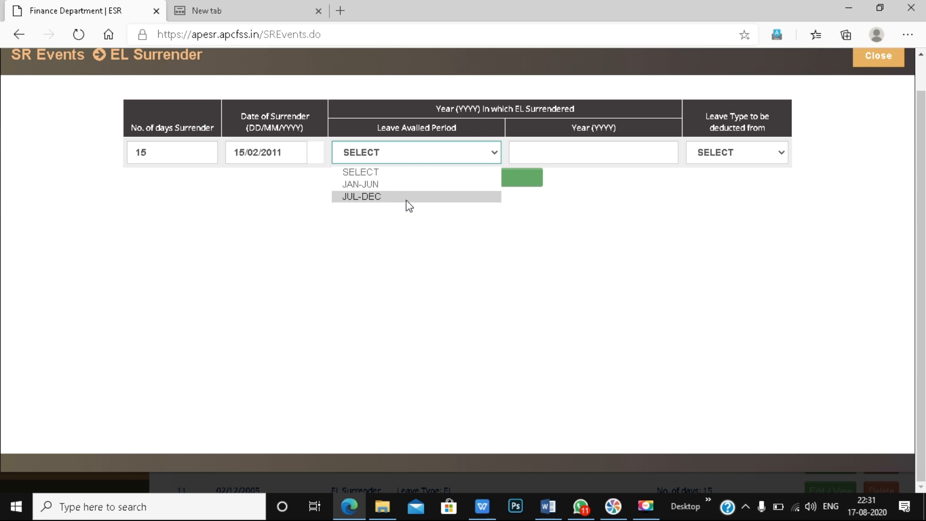
{"action": "left_click", "coordinate": [407, 200]}
{"action": "left_click", "coordinate": [585, 153]}
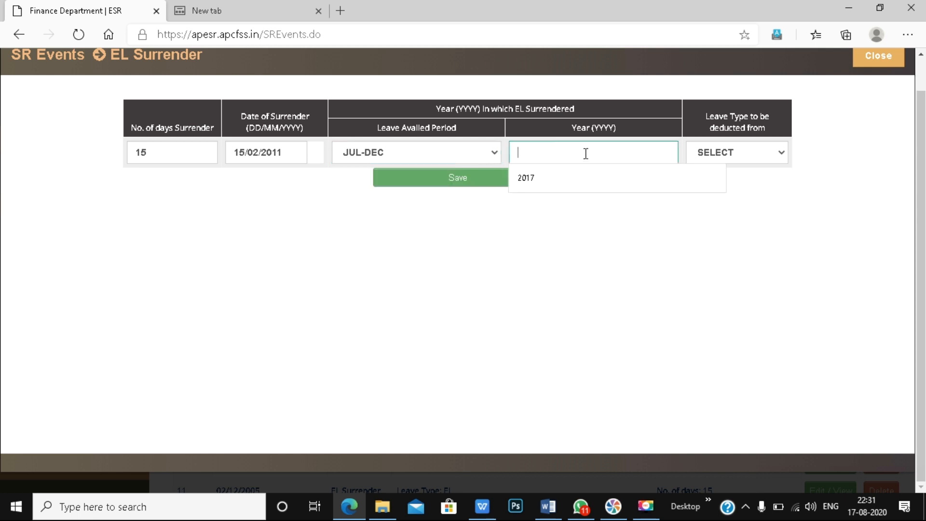
{"action": "left_click", "coordinate": [433, 159]}
{"action": "left_click", "coordinate": [395, 188]}
{"action": "left_click", "coordinate": [610, 158]}
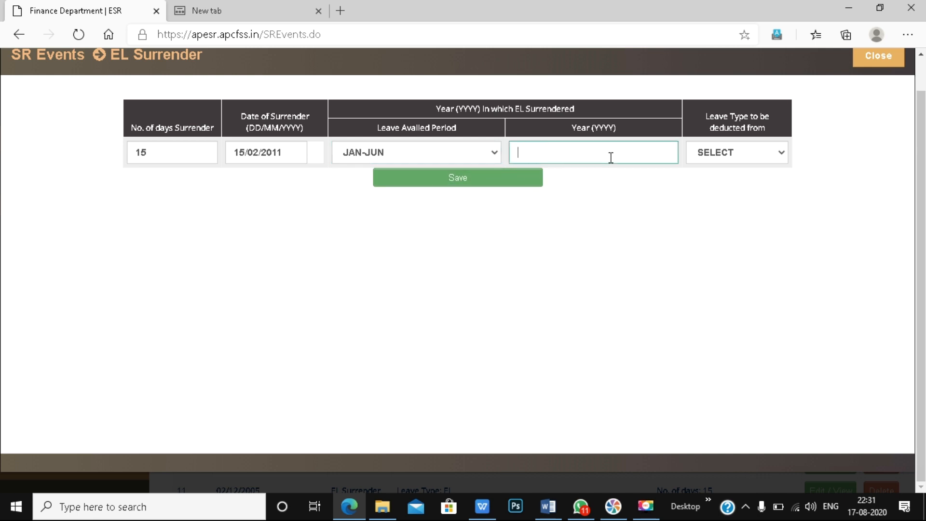
{"action": "type", "text": "2011"}
- Choose EL as the leave type to be deducted from, and close the EL Surrender form without saving
{"action": "left_click", "coordinate": [719, 158]}
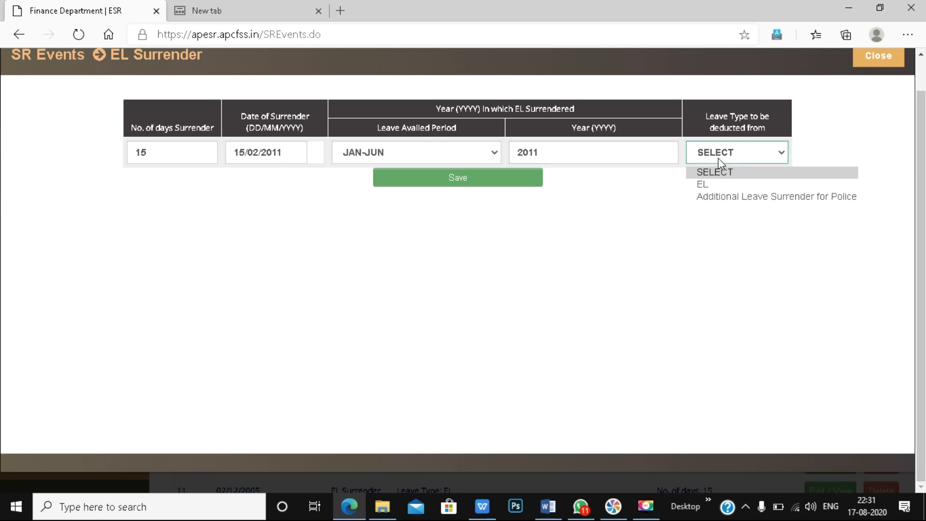
{"action": "left_click", "coordinate": [725, 185]}
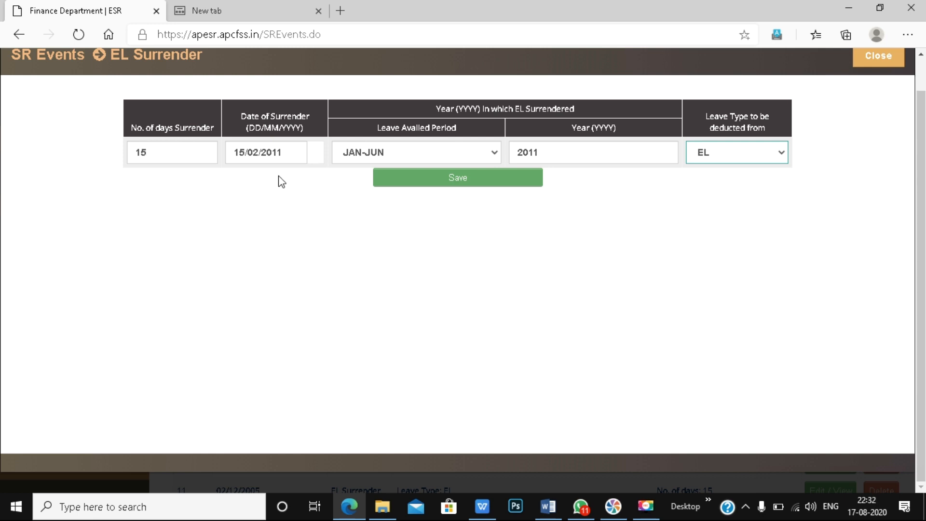
{"action": "scroll", "coordinate": [798, 175], "scroll_direction": "up", "scroll_amount": 1}
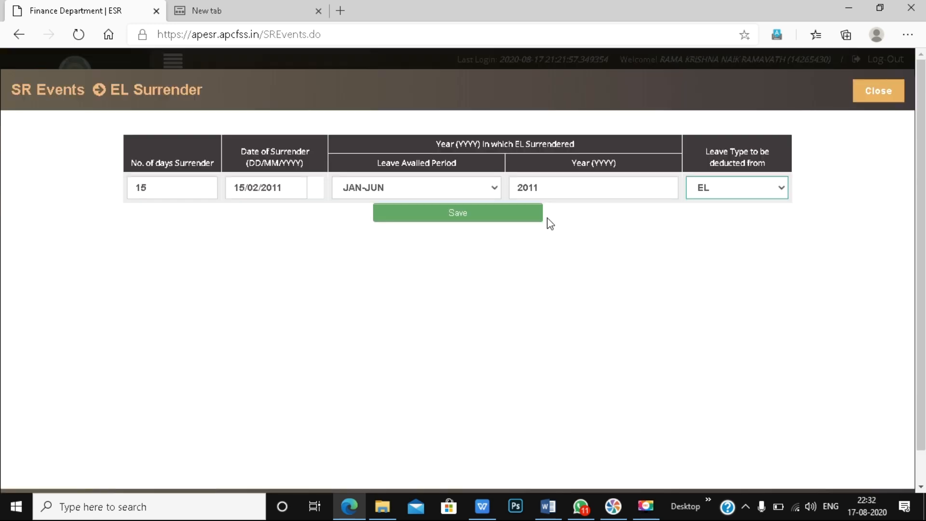
{"action": "left_click", "coordinate": [898, 93]}
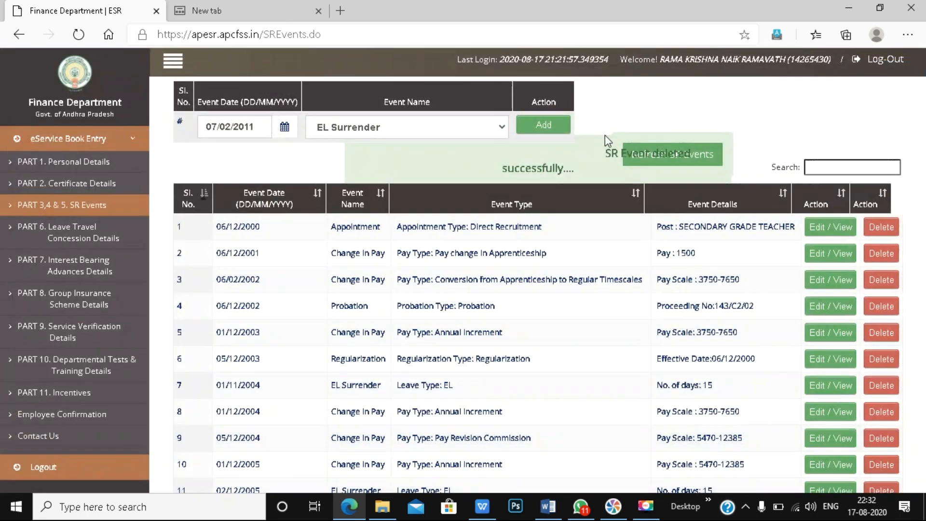
- Open a new EL Surrender event dated 07/02/2012 and close its form without an entry
{"action": "left_click", "coordinate": [257, 128]}
{"action": "key", "text": "BackSpace"}
{"action": "type", "text": "2"}
{"action": "left_click", "coordinate": [535, 121]}
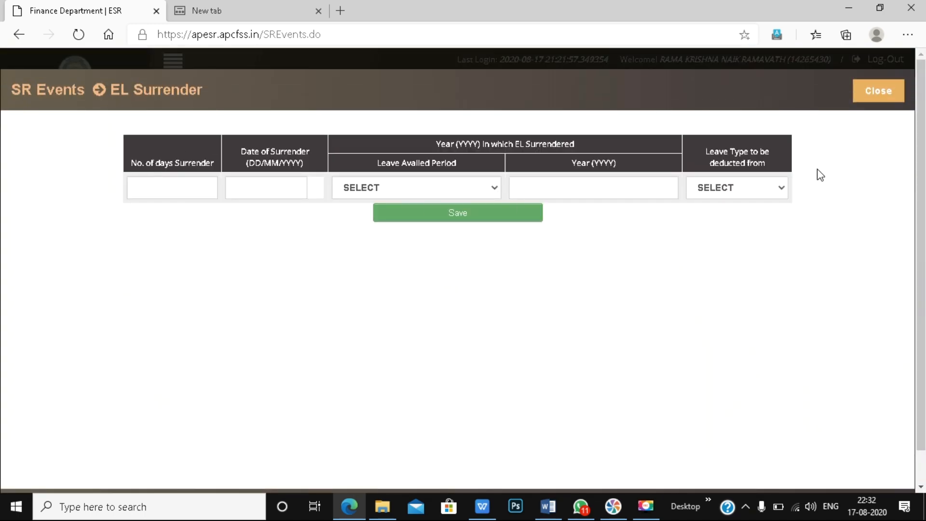
{"action": "left_click", "coordinate": [882, 91]}
- Review the list of recorded service register events and the event names available for a new entry
{"action": "scroll", "coordinate": [560, 236], "scroll_direction": "down", "scroll_amount": 4}
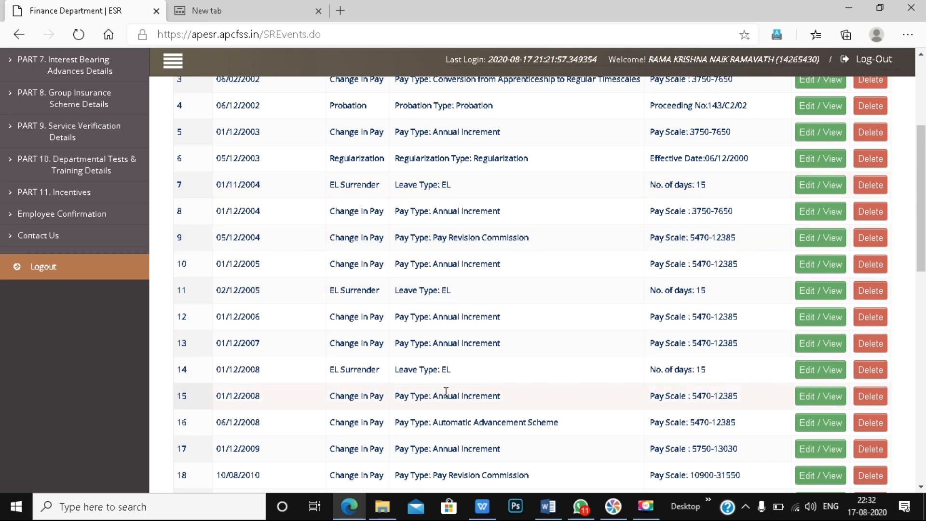
{"action": "scroll", "coordinate": [507, 238], "scroll_direction": "down", "scroll_amount": 10}
{"action": "scroll", "coordinate": [637, 416], "scroll_direction": "up", "scroll_amount": 12}
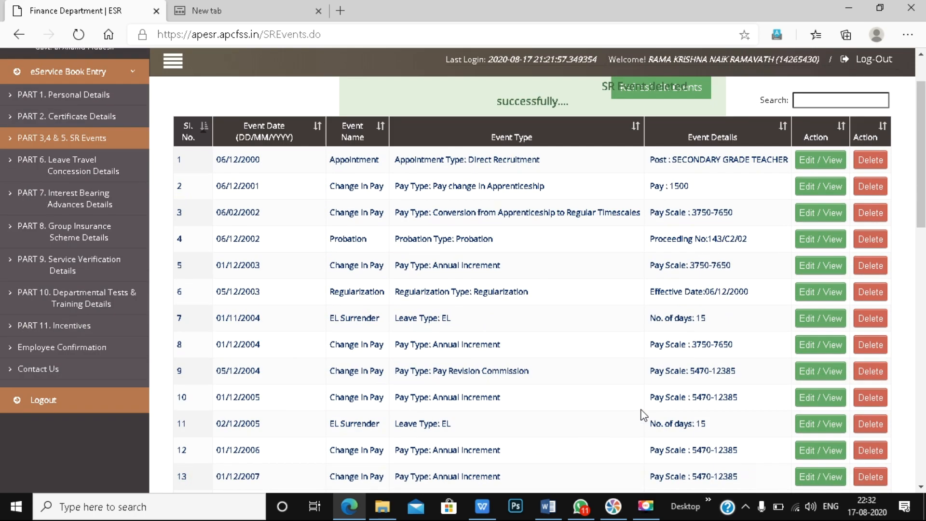
{"action": "scroll", "coordinate": [678, 351], "scroll_direction": "down", "scroll_amount": 4}
{"action": "scroll", "coordinate": [680, 356], "scroll_direction": "up", "scroll_amount": 4}
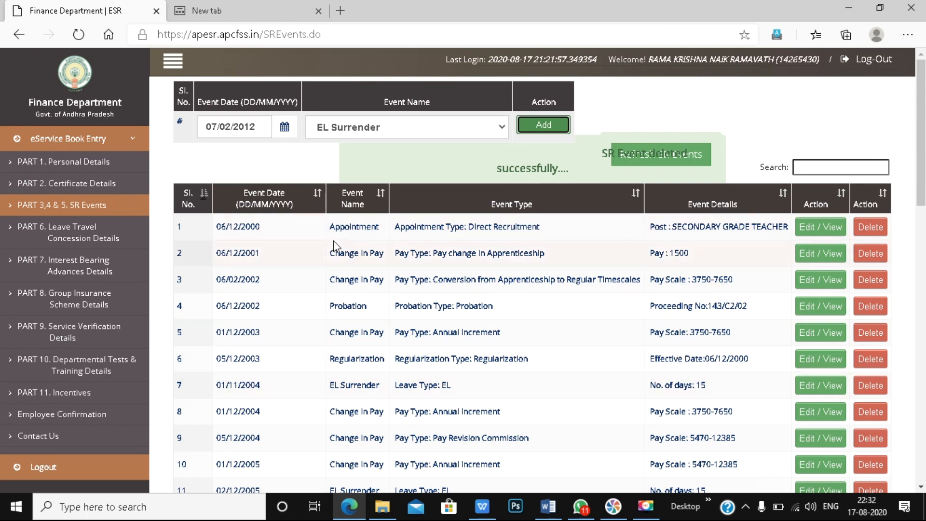
{"action": "left_click", "coordinate": [412, 131]}
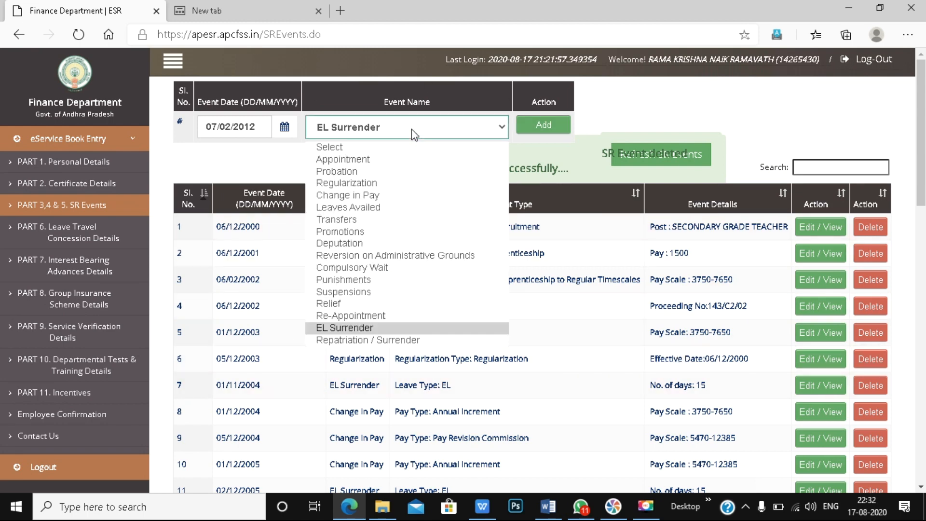
{"action": "left_click", "coordinate": [412, 129]}
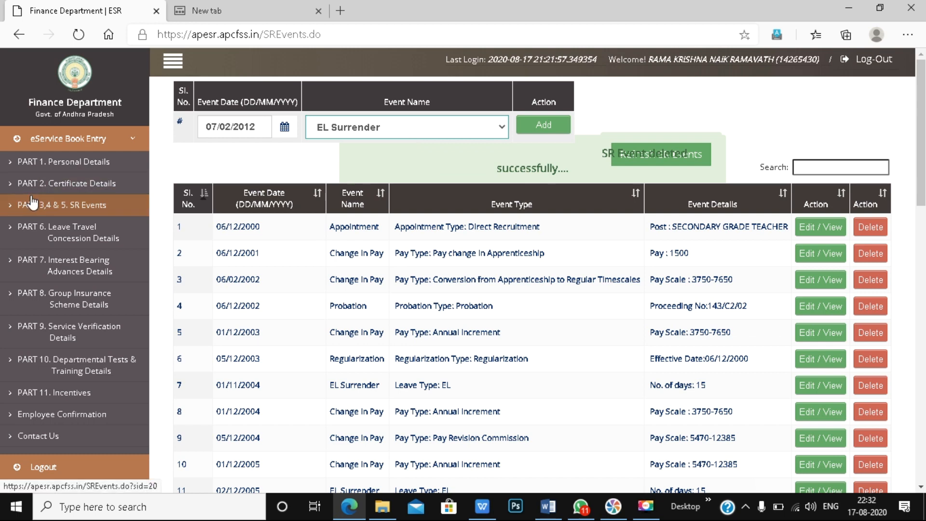